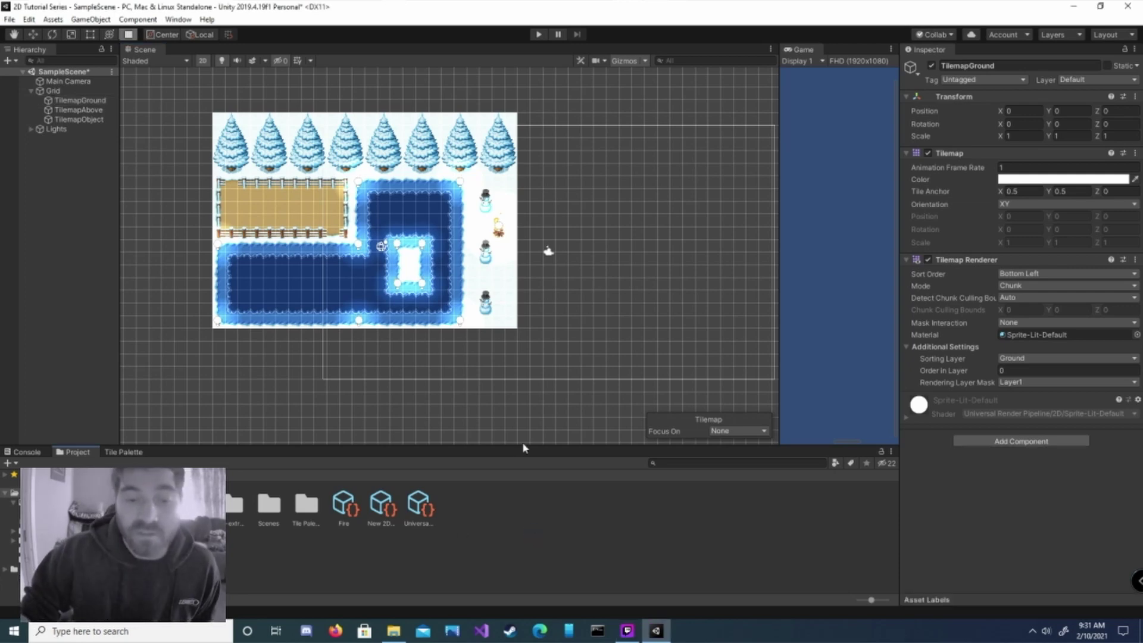
Create a new Rule Tile asset in the project's assets folder, keeping the default name
right_click(529, 518)
mouse_move(616, 226)
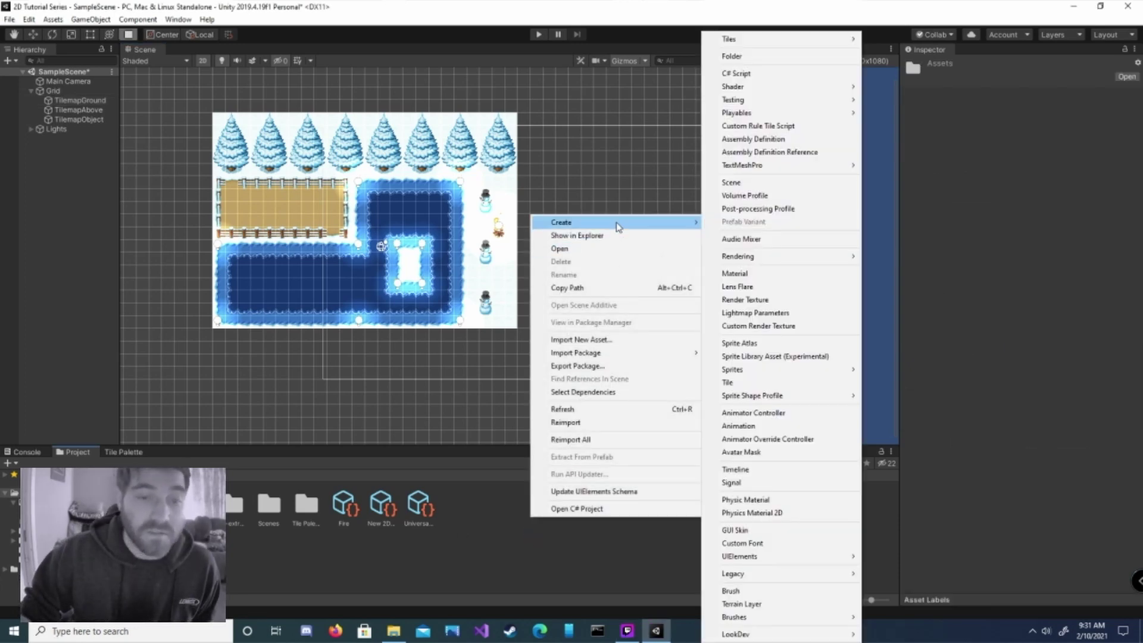
mouse_move(780, 47)
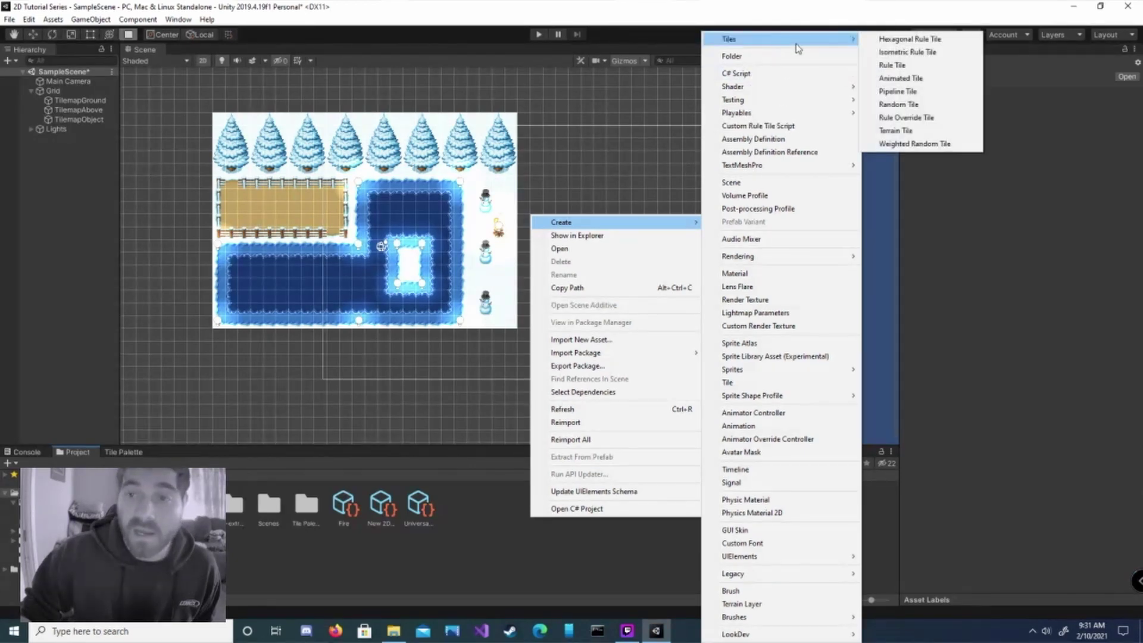
click(893, 65)
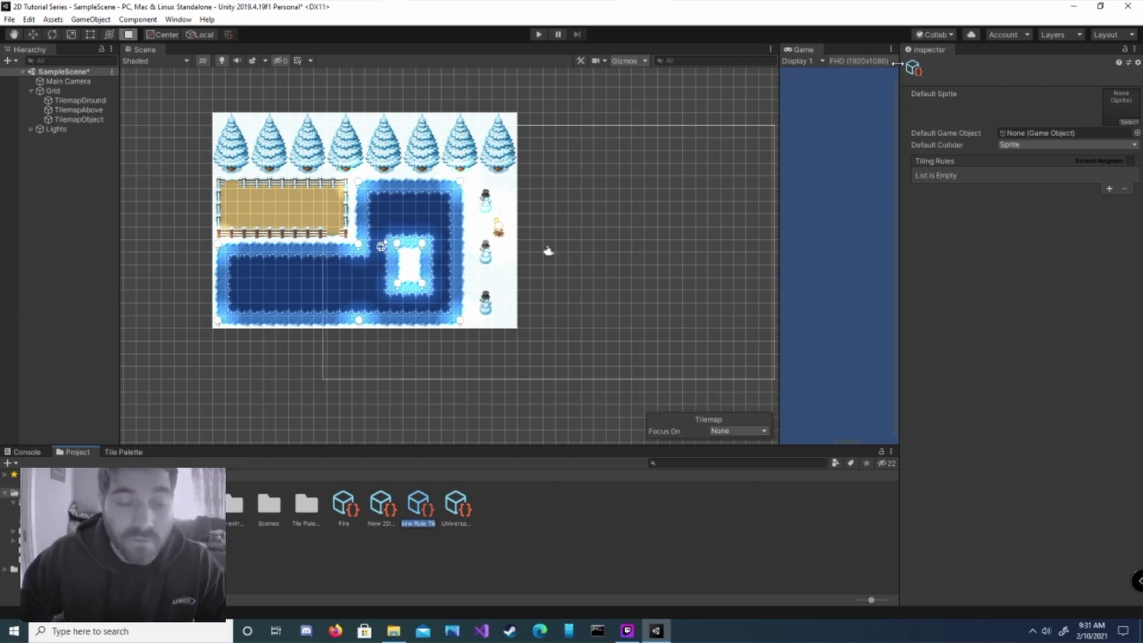
Set the rule tile's default sprite to the plain dark blue water sprite found by searching "snowland color3"
click(1130, 123)
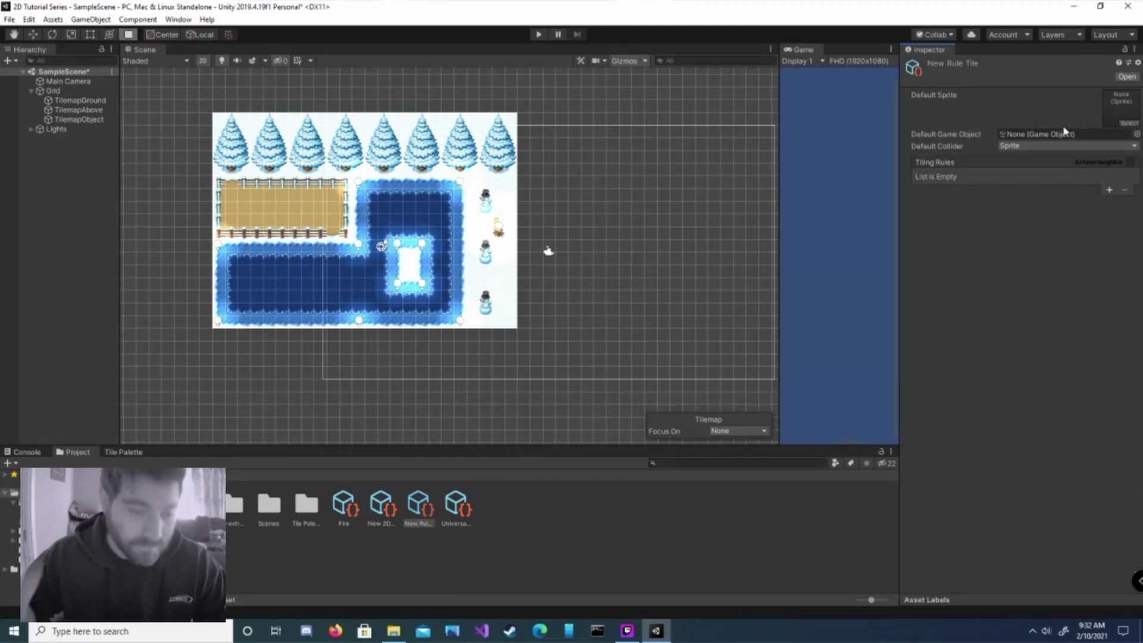
click(1129, 123)
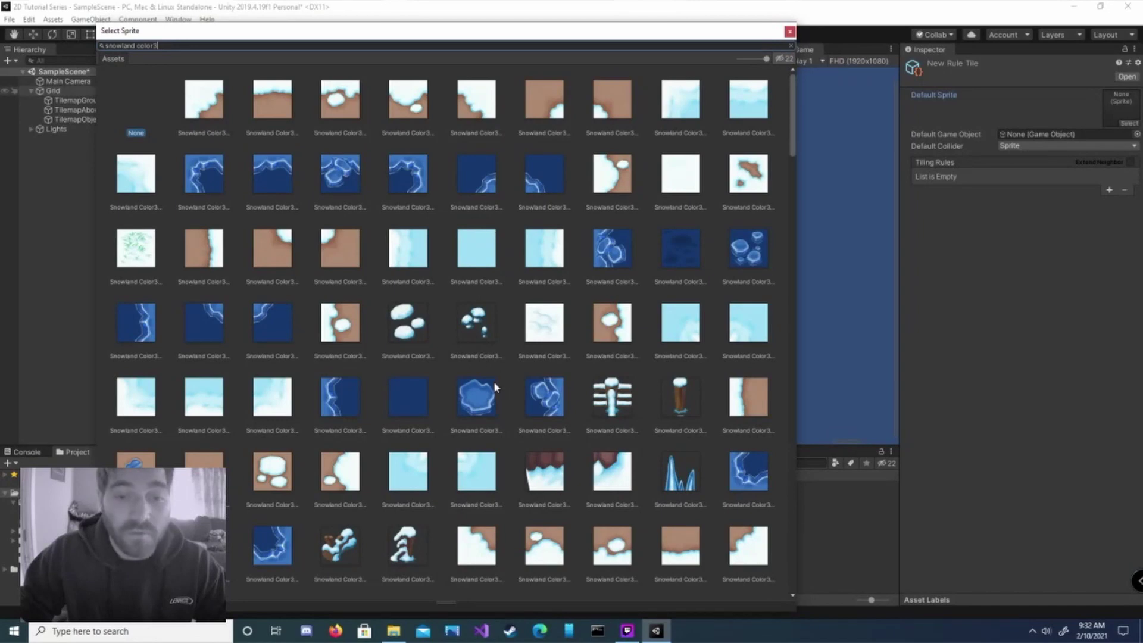
click(415, 402)
double_click(415, 405)
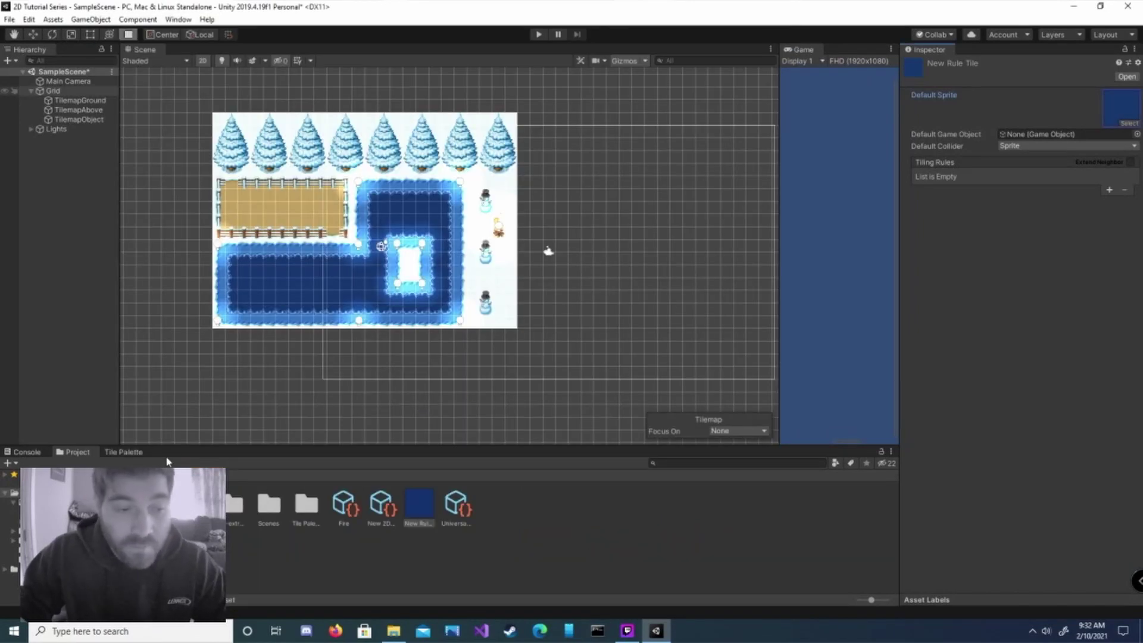
Show the Snowland tile palette beside the assets, add the new rule tile to it, and return the palette to its original dock
drag(125, 451, 237, 350)
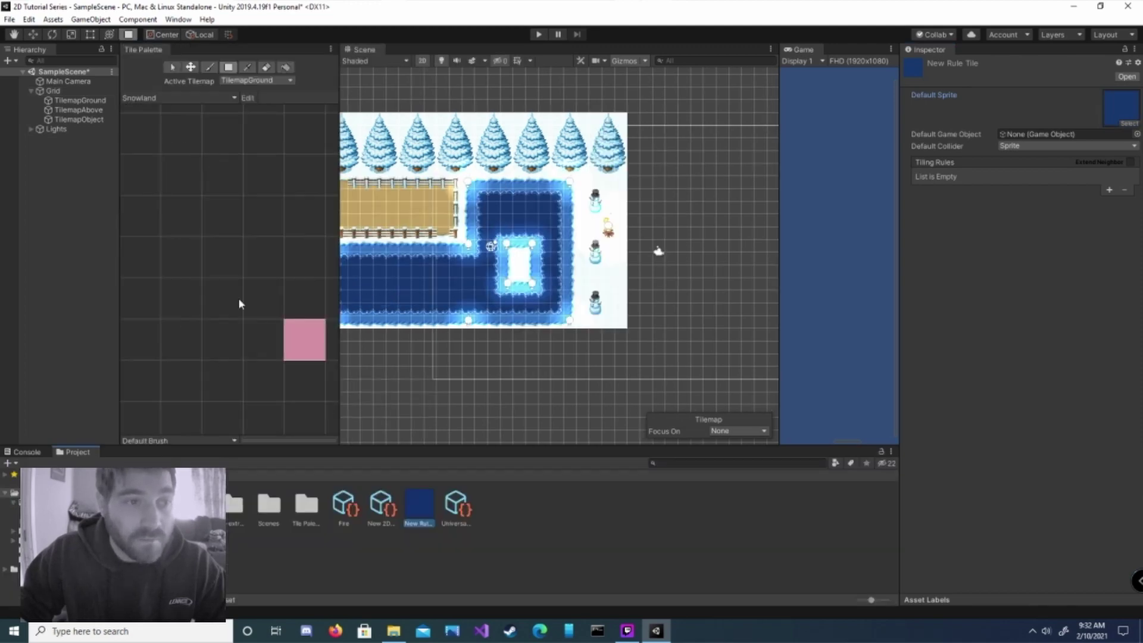
drag(421, 505, 323, 416)
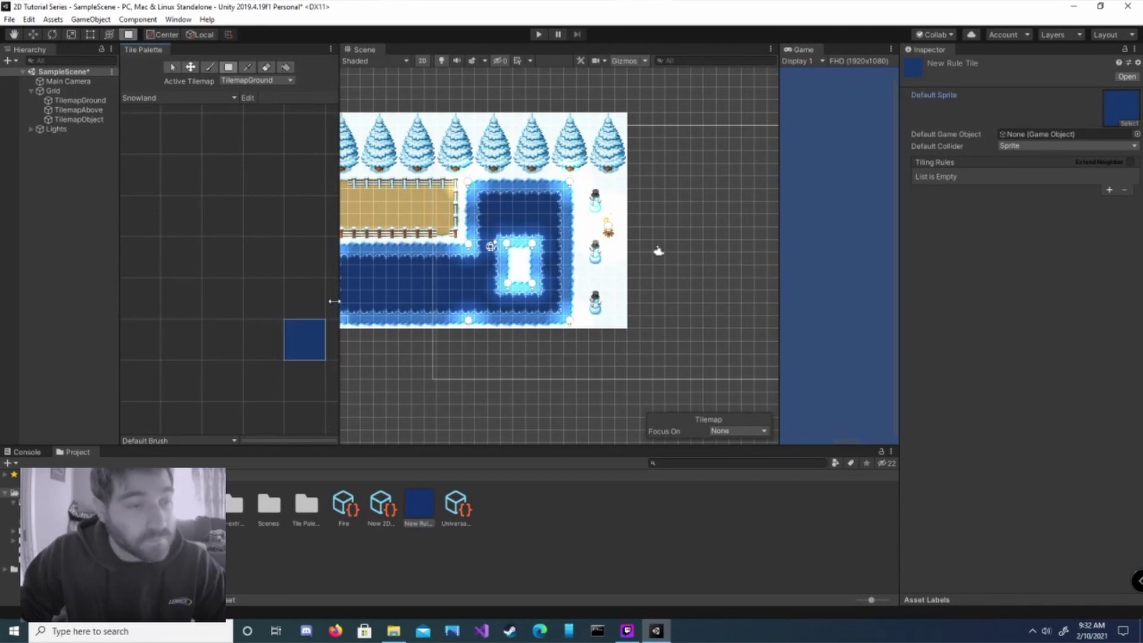
drag(143, 50, 178, 453)
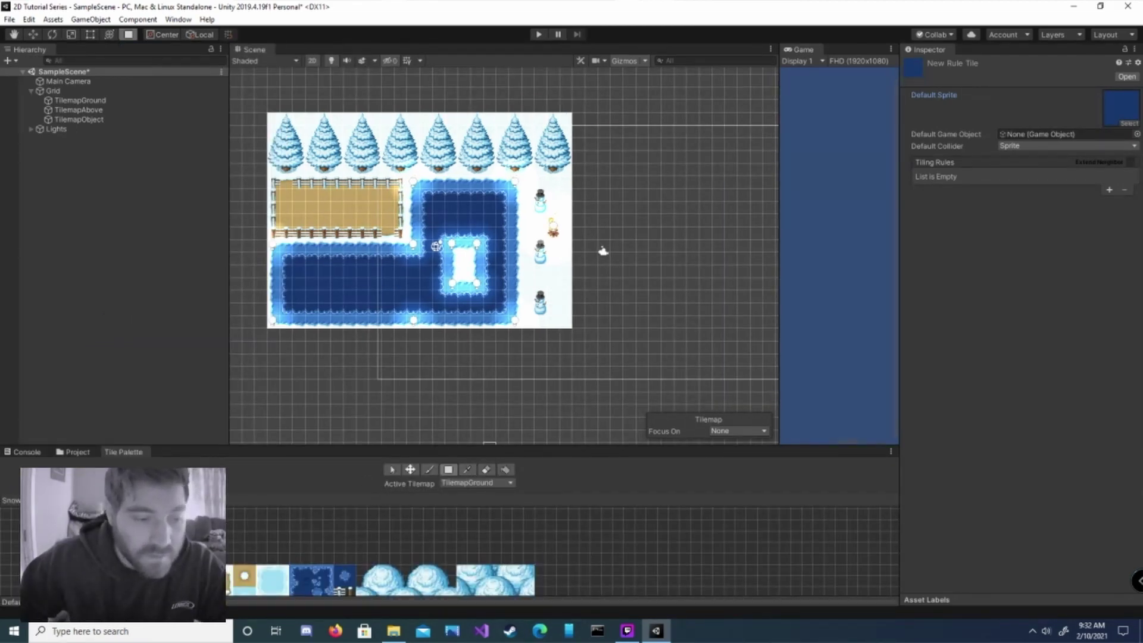
Paint a filled cross of the rule tile on TilemapGround, beside the snowy map's snowmen, and widen the Game view to show it
click(449, 470)
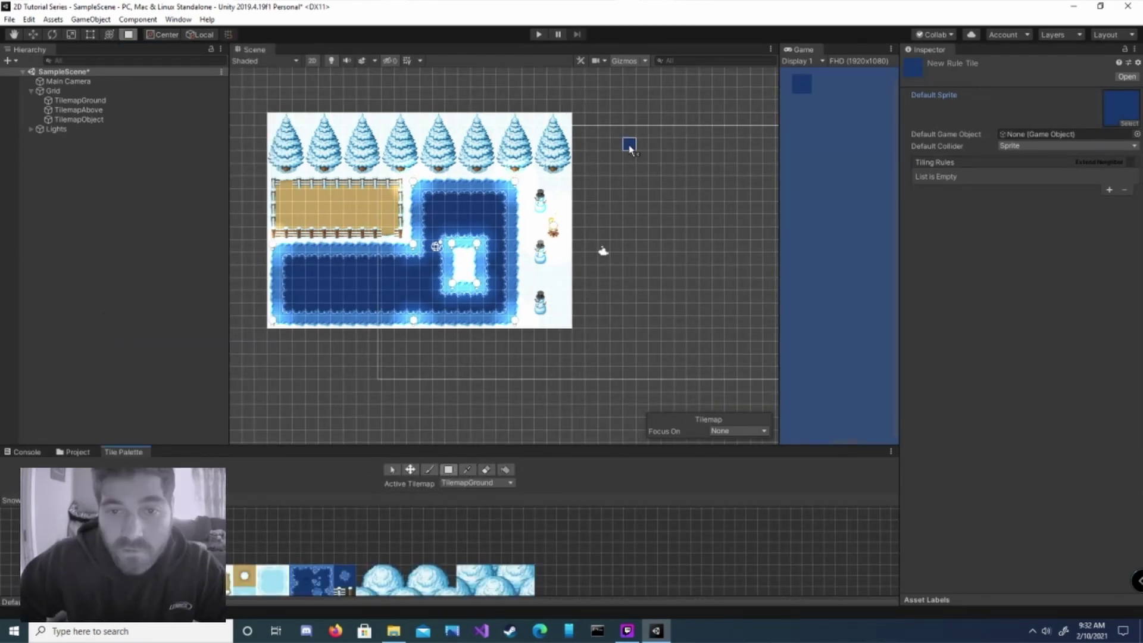
mouse_move(627, 145)
mouse_down()
mouse_move(717, 236)
mouse_move(626, 283)
mouse_up()
click(667, 247)
drag(619, 241, 576, 193)
drag(627, 193, 665, 237)
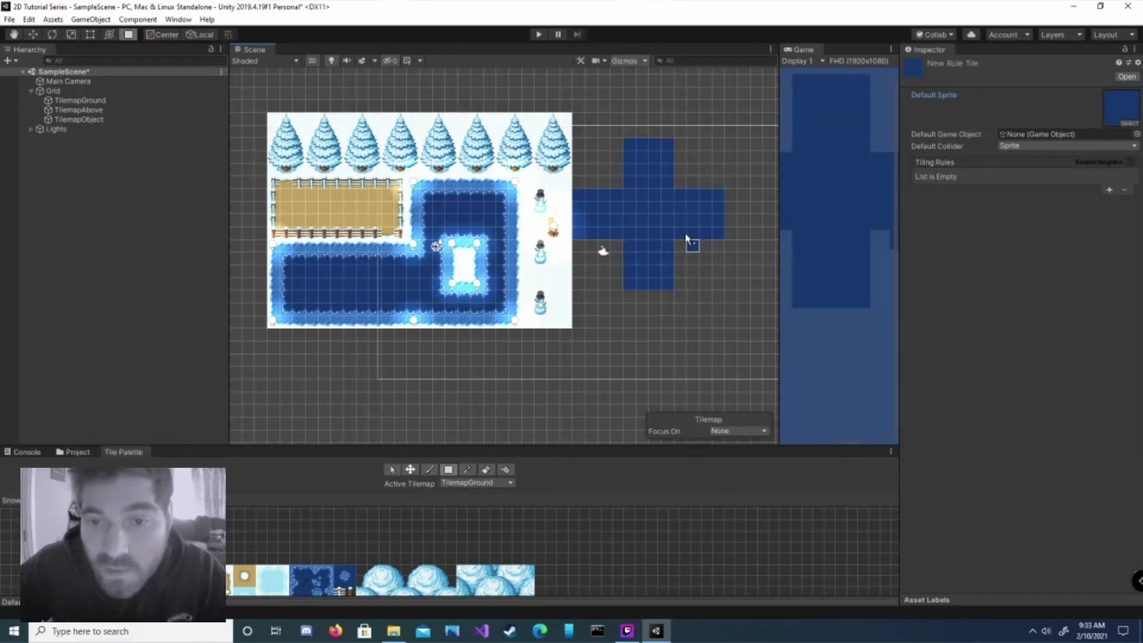
drag(778, 219, 468, 222)
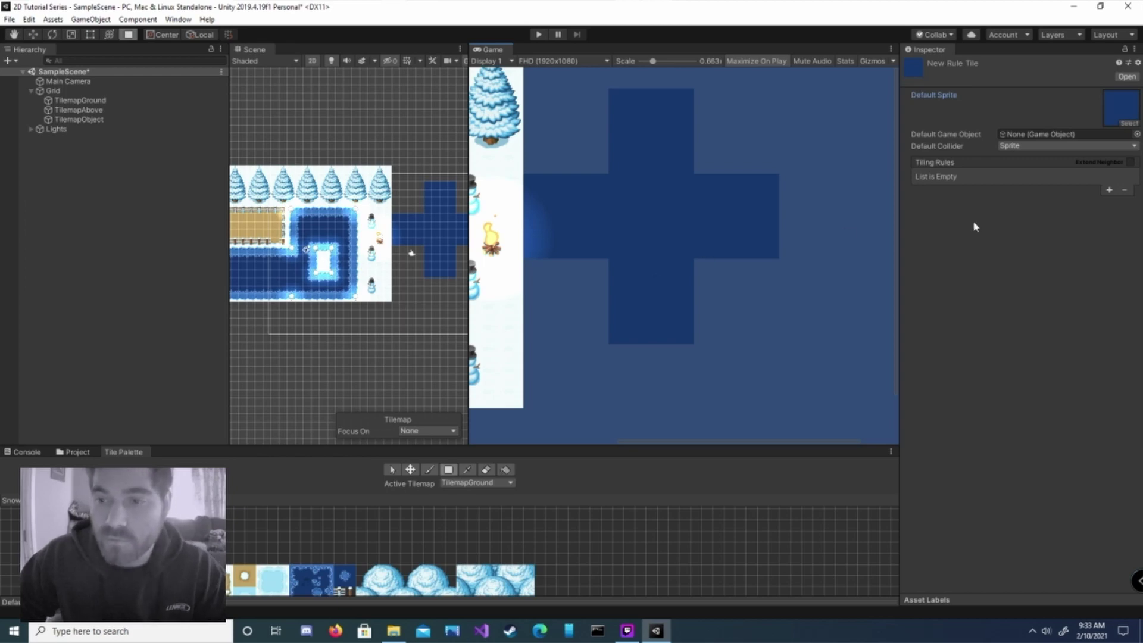
Add a first tiling rule to the rule tile using the "snowland color3" top-left outer water corner sprite
click(1109, 190)
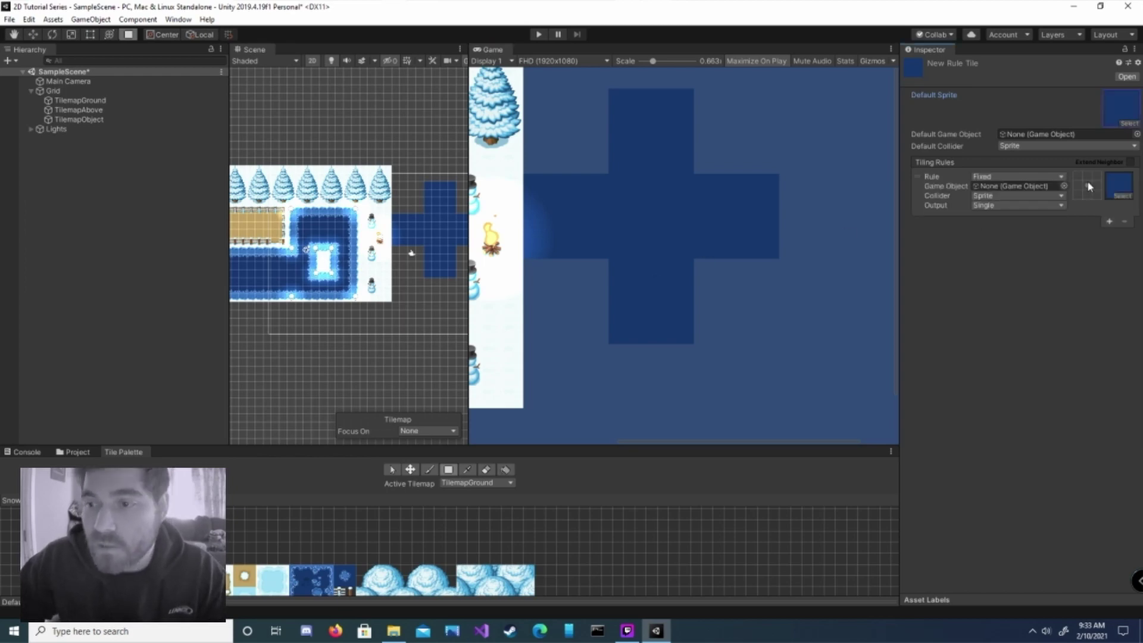
click(1123, 196)
text(snowland color3)
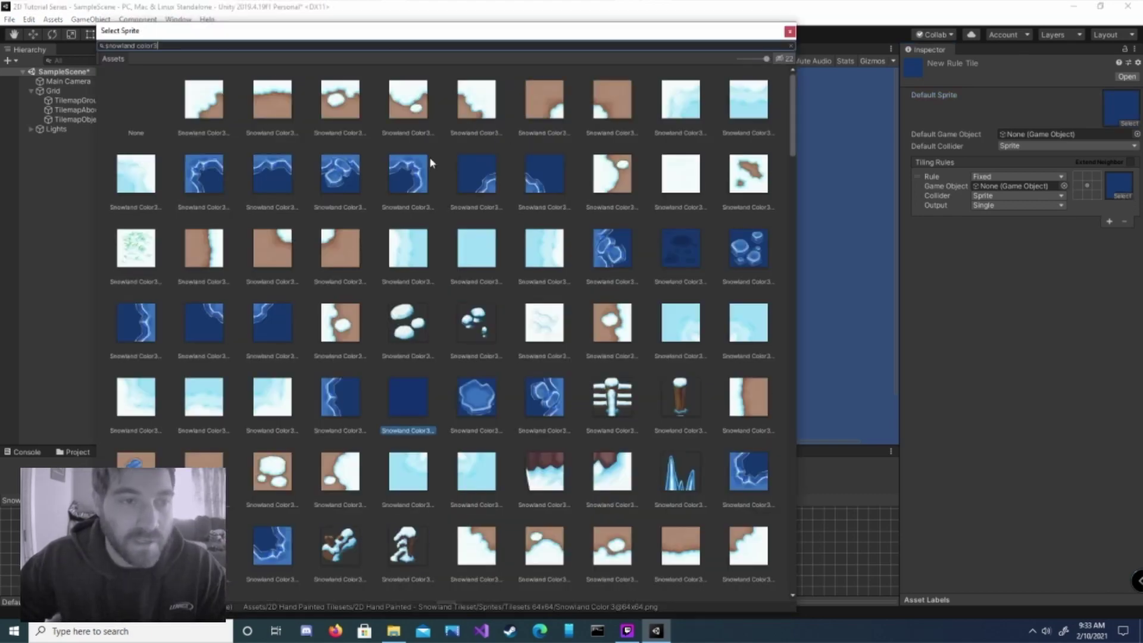
double_click(212, 178)
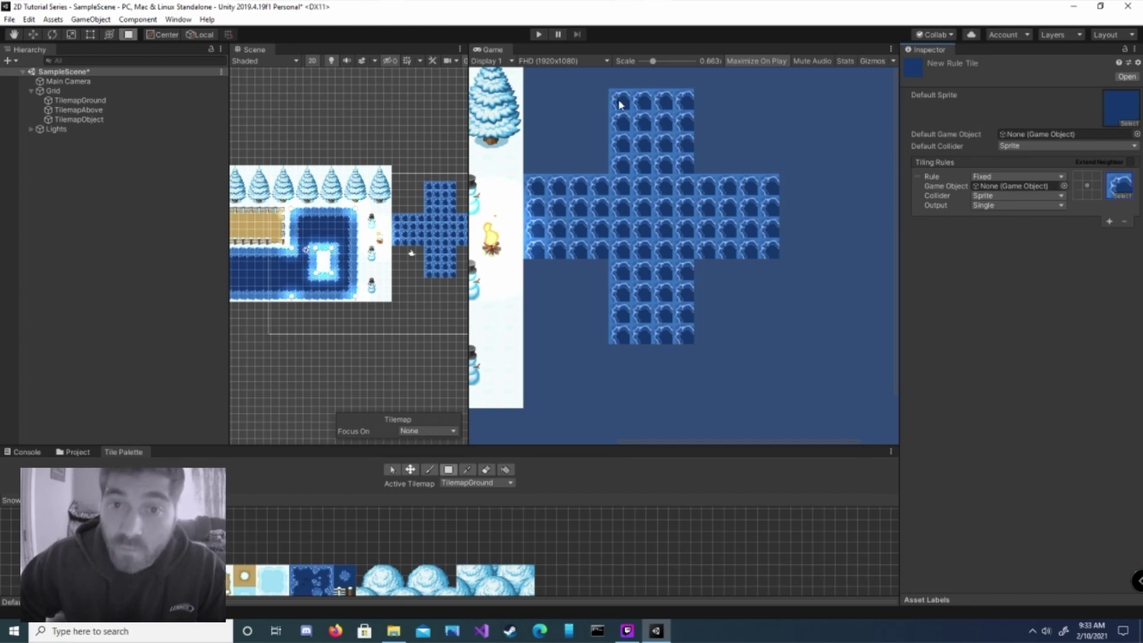
middle_drag(618, 103, 613, 159)
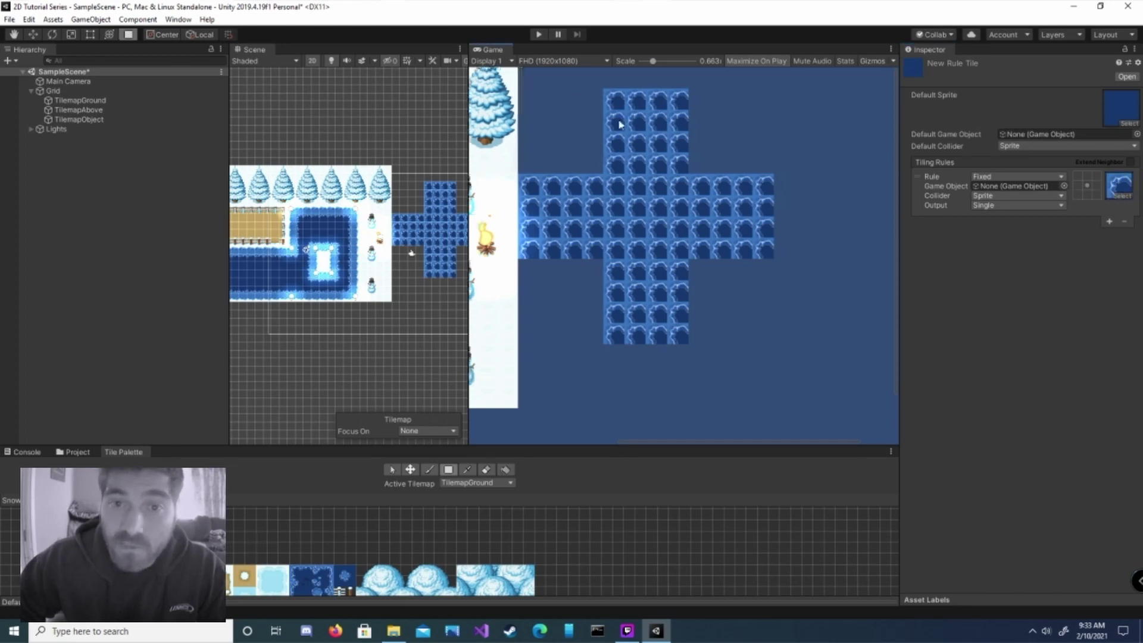
Set the first rule to require matching neighbours to the right and below, and no matching neighbours to the left and above
click(1097, 186)
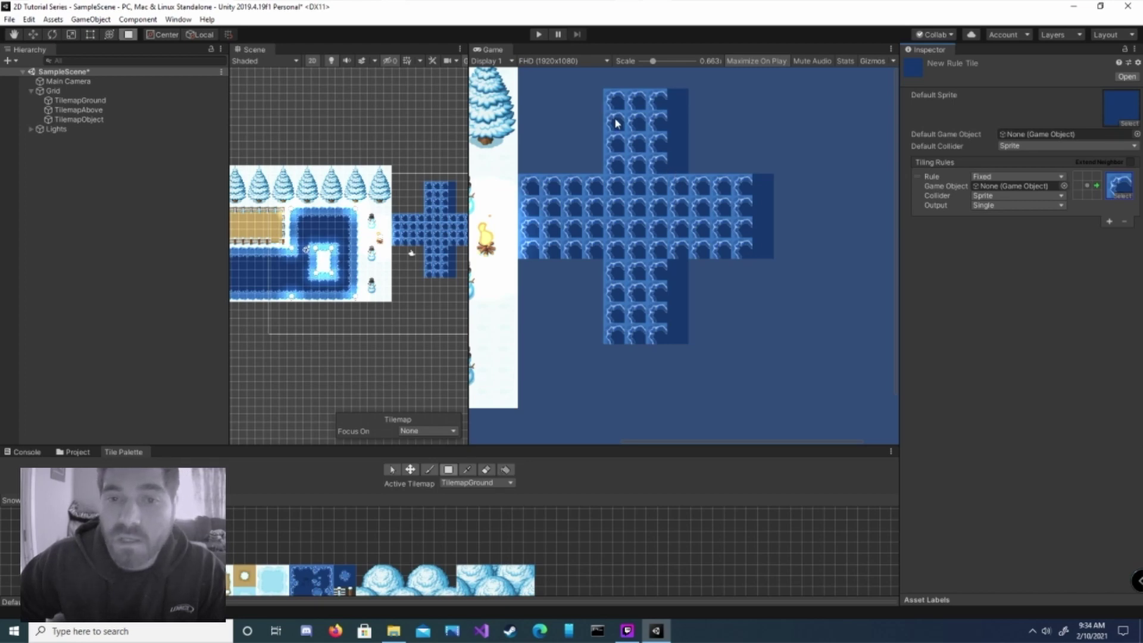
click(1088, 195)
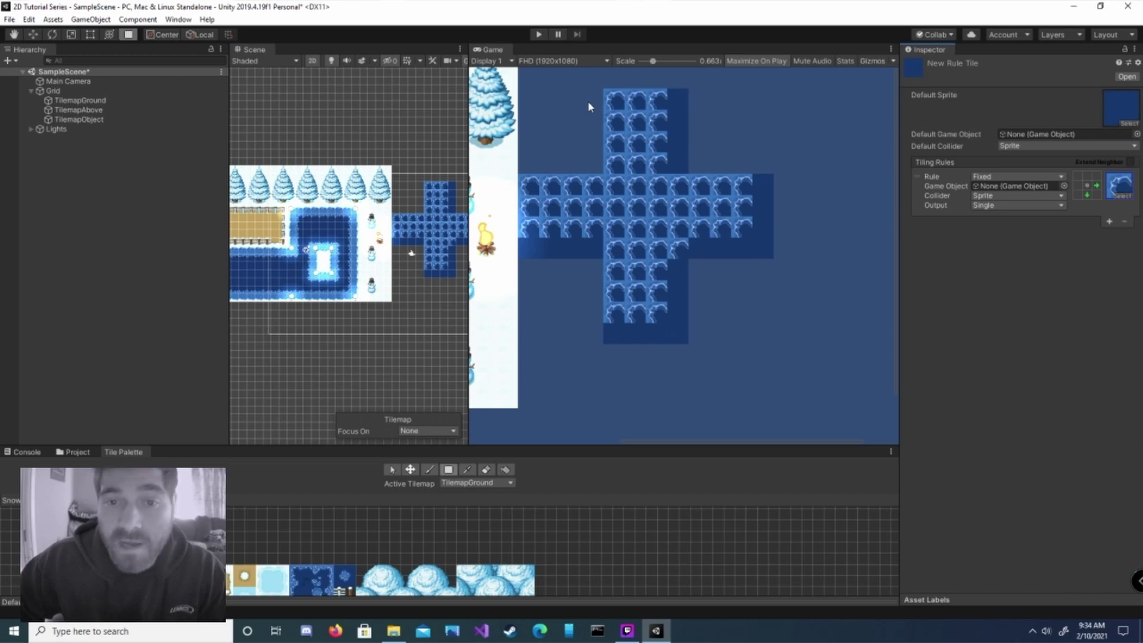
click(1078, 185)
click(1078, 186)
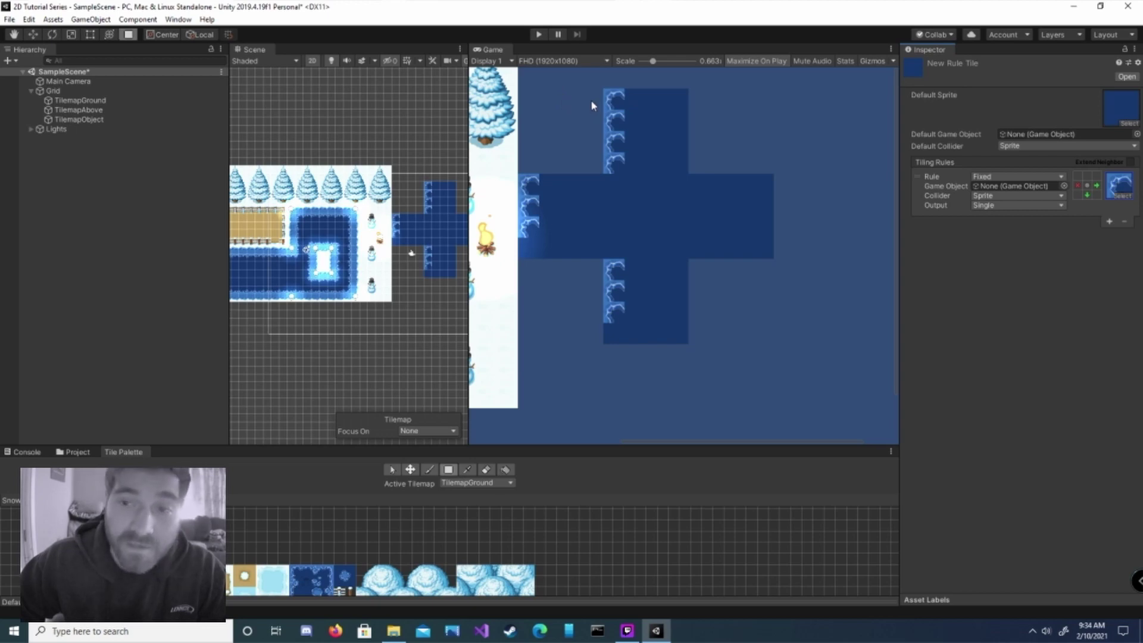
click(1088, 181)
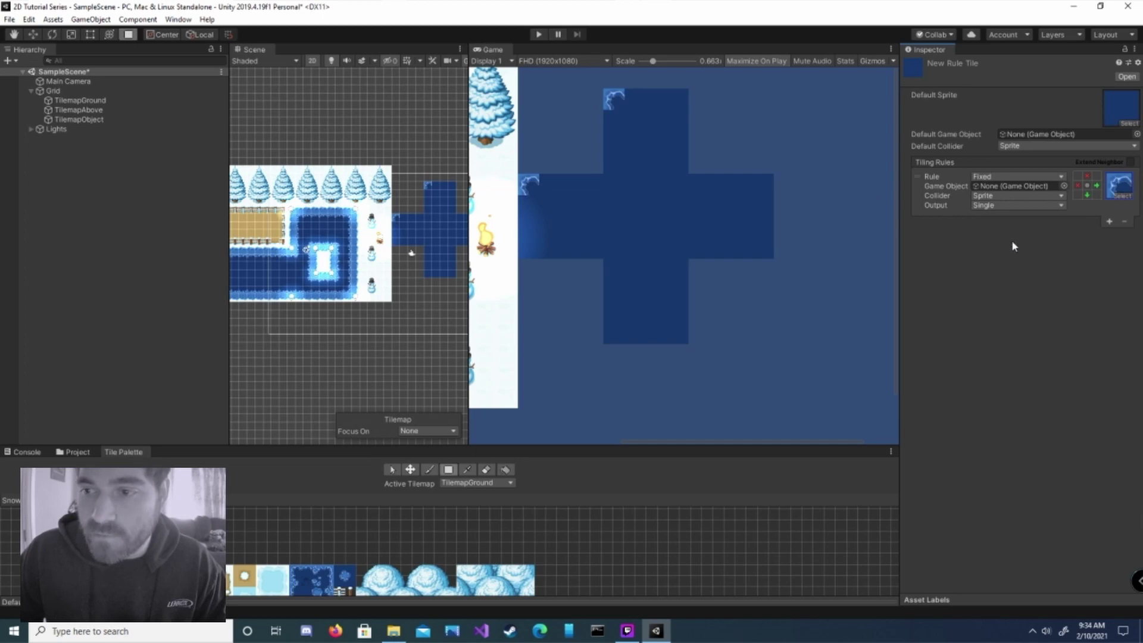
Add three more tiling rules and assign them the top-right, bottom-right and bottom-left outer water corner sprites, in that order
click(1109, 221)
click(1109, 265)
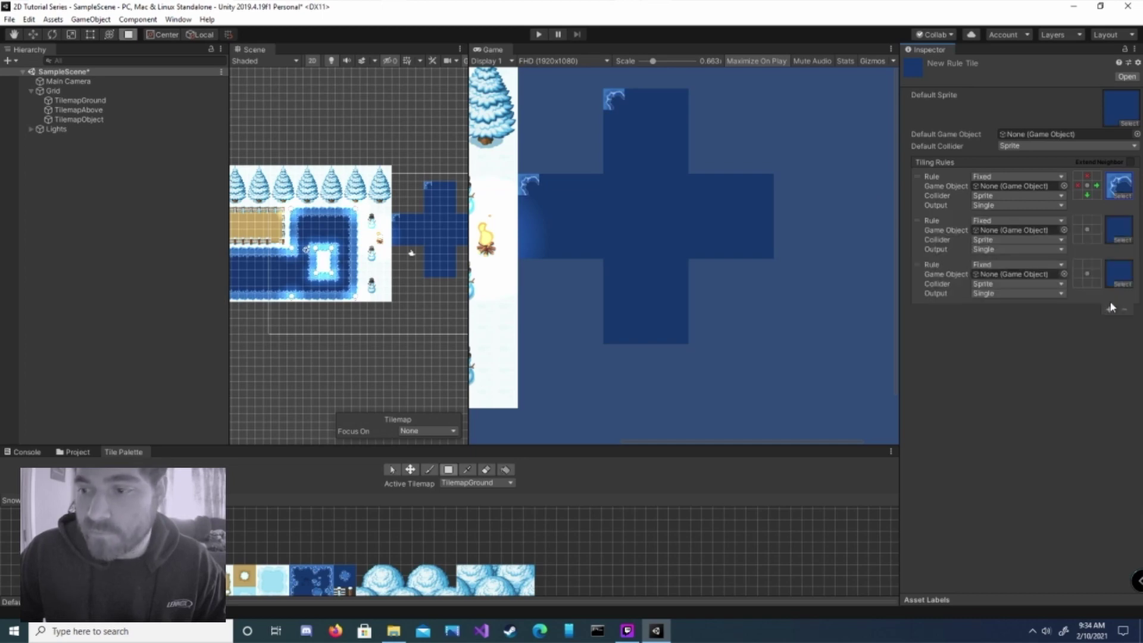
click(1109, 309)
click(1124, 241)
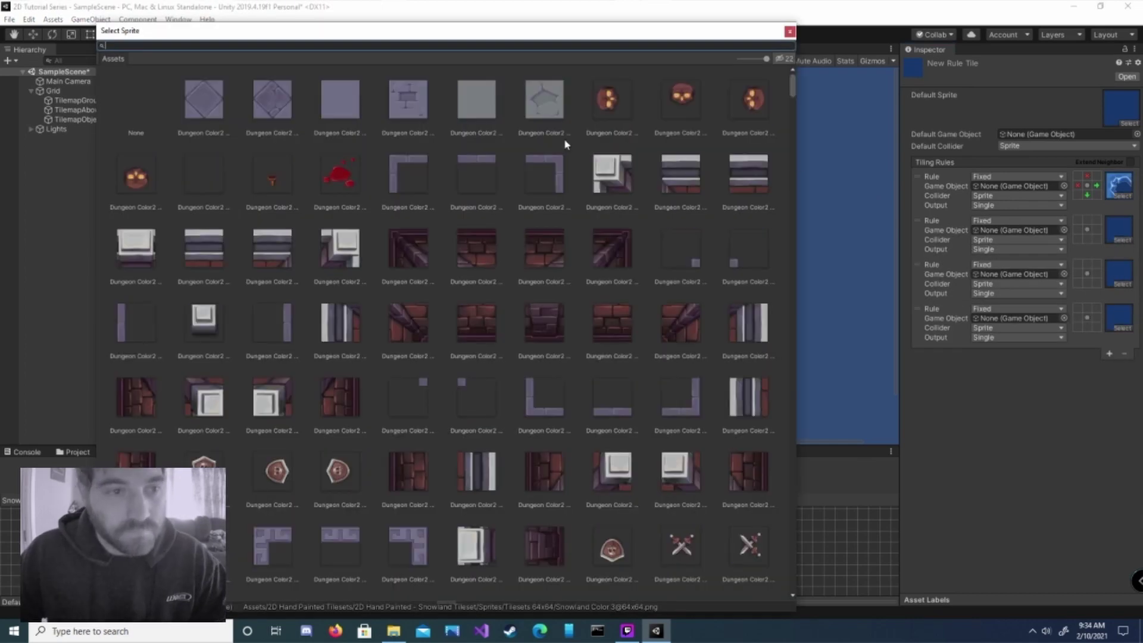
double_click(463, 137)
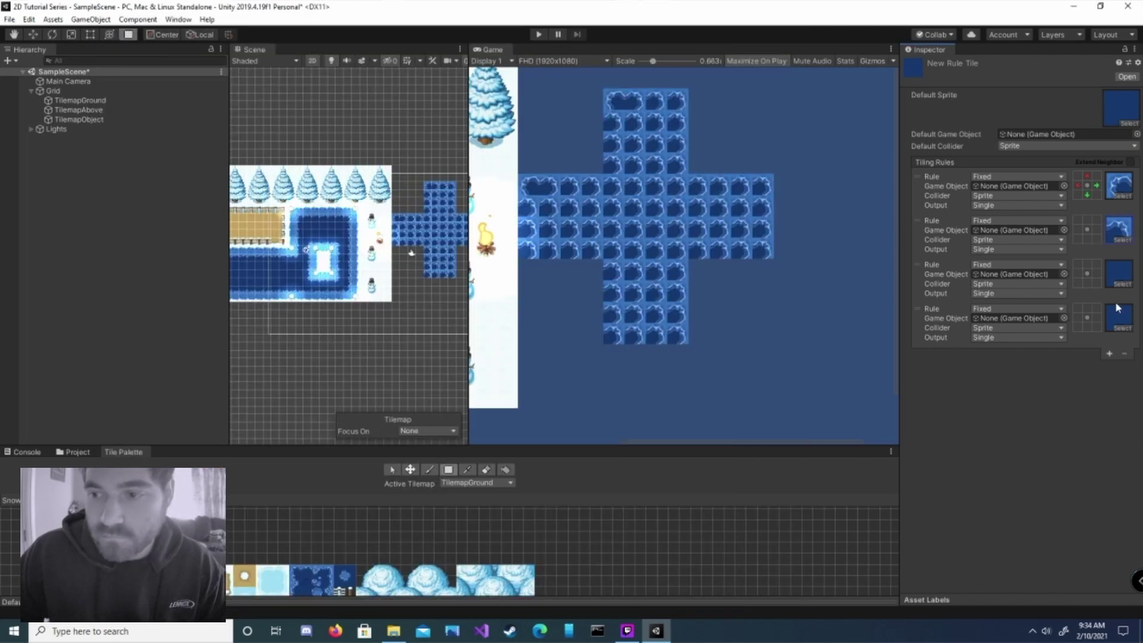
click(1123, 284)
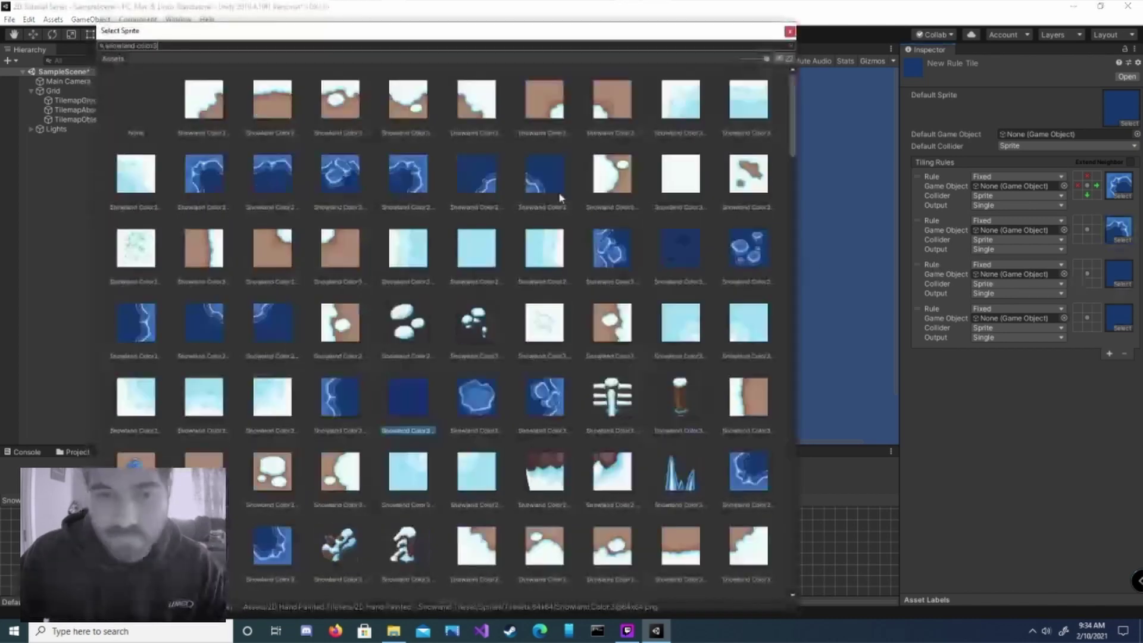
double_click(274, 543)
click(1123, 327)
double_click(748, 471)
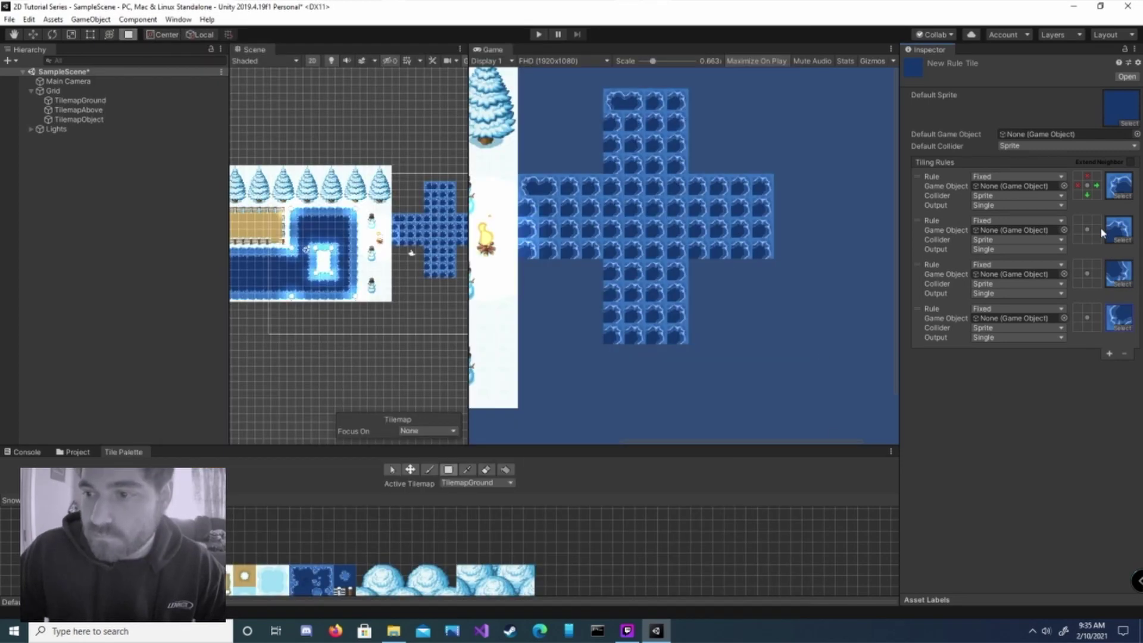
Set the second rule to require matching neighbours to the left and below, and none above or to the right
click(1087, 220)
click(1096, 229)
click(1096, 230)
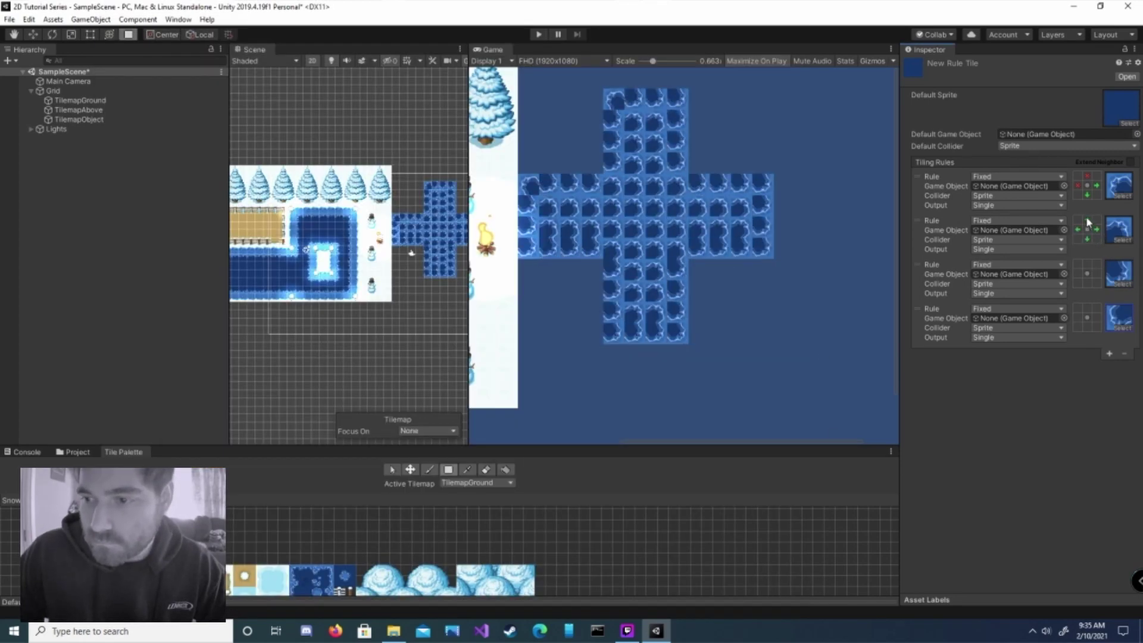
click(1088, 220)
click(1087, 238)
Set the third rule to require matching neighbours above and to the left, and none to the right or below
click(1087, 263)
click(1097, 273)
click(1097, 273)
click(1087, 282)
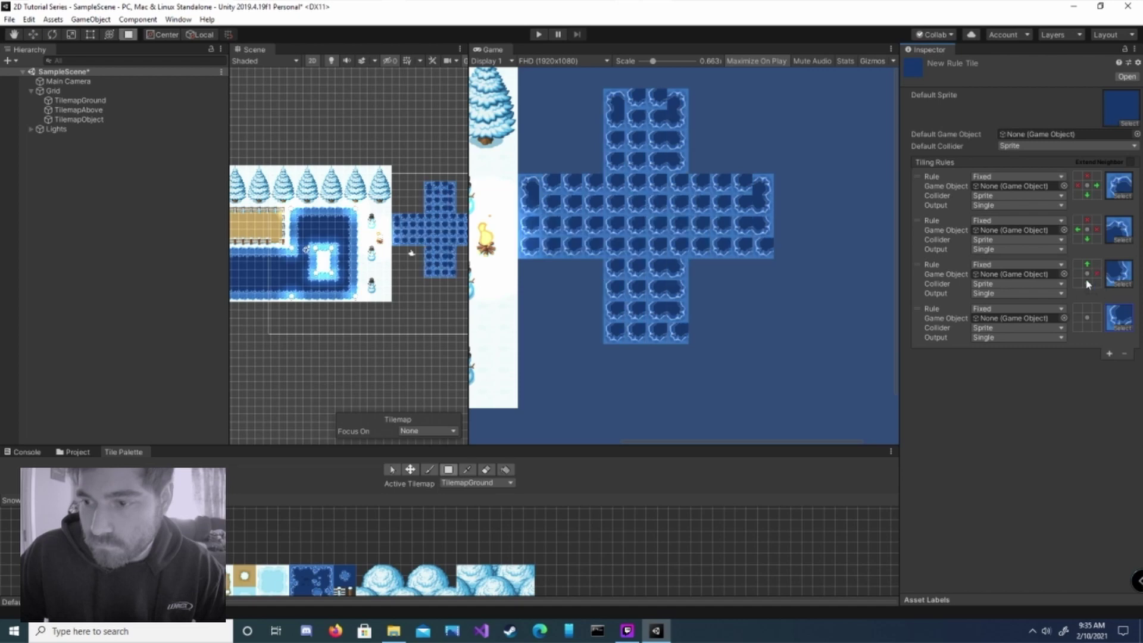
click(1087, 282)
click(1077, 273)
Set the fourth rule to require matching neighbours above and to the right, and none to the left or below
click(1087, 326)
click(1087, 325)
click(1077, 317)
click(1078, 317)
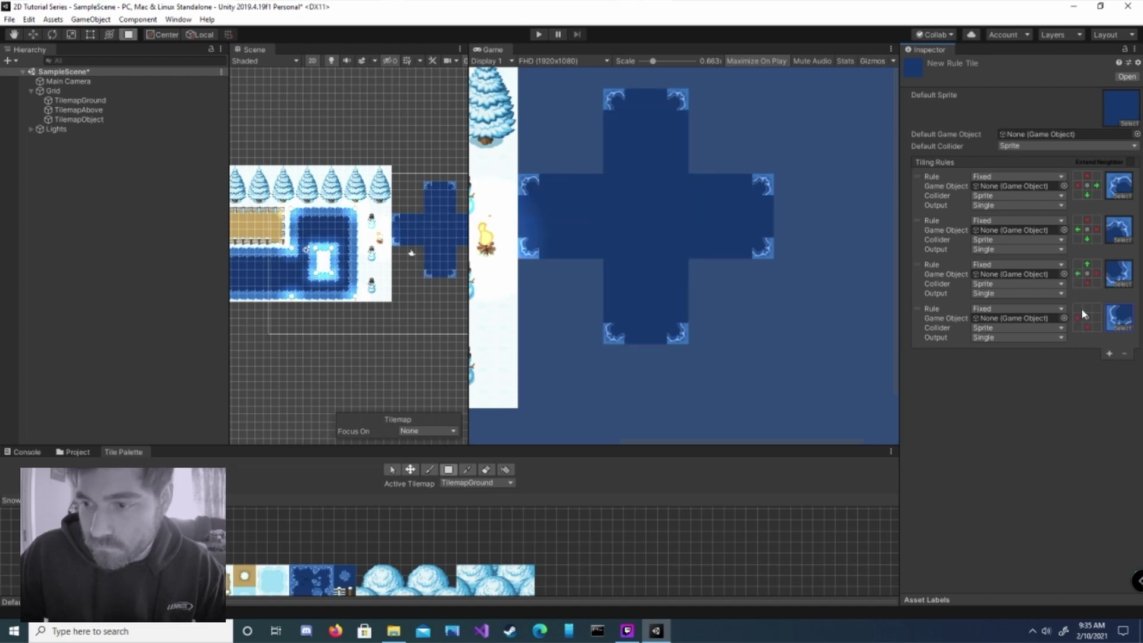
click(1087, 307)
click(1097, 317)
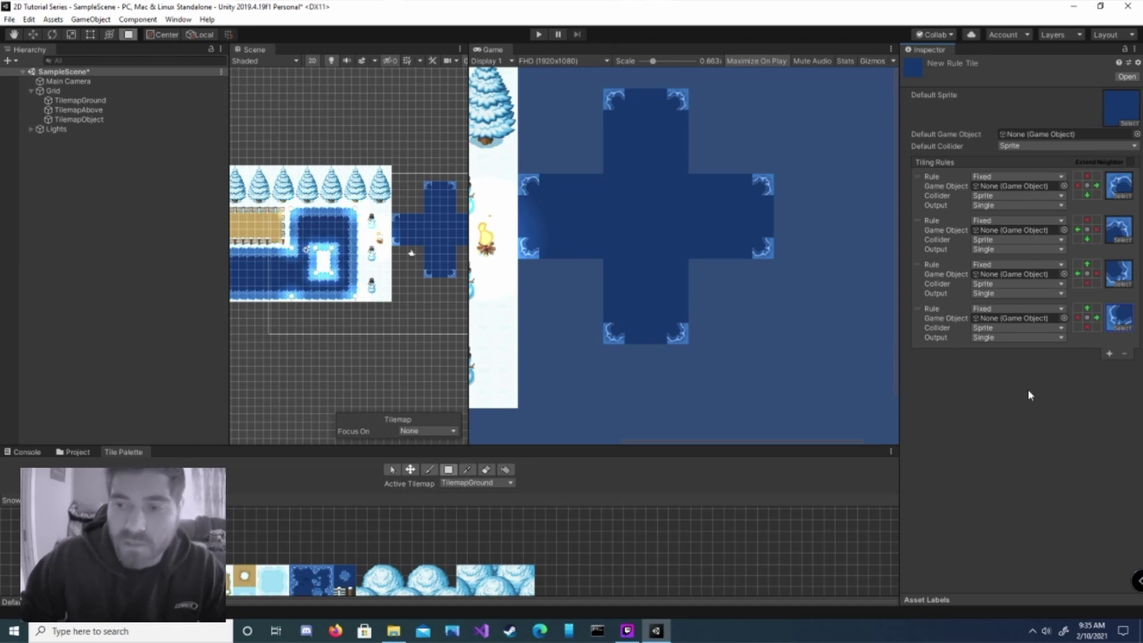
Add a fifth tiling rule using the inner water corner sprite with its edge in the upper-left corner
click(1109, 354)
click(1121, 370)
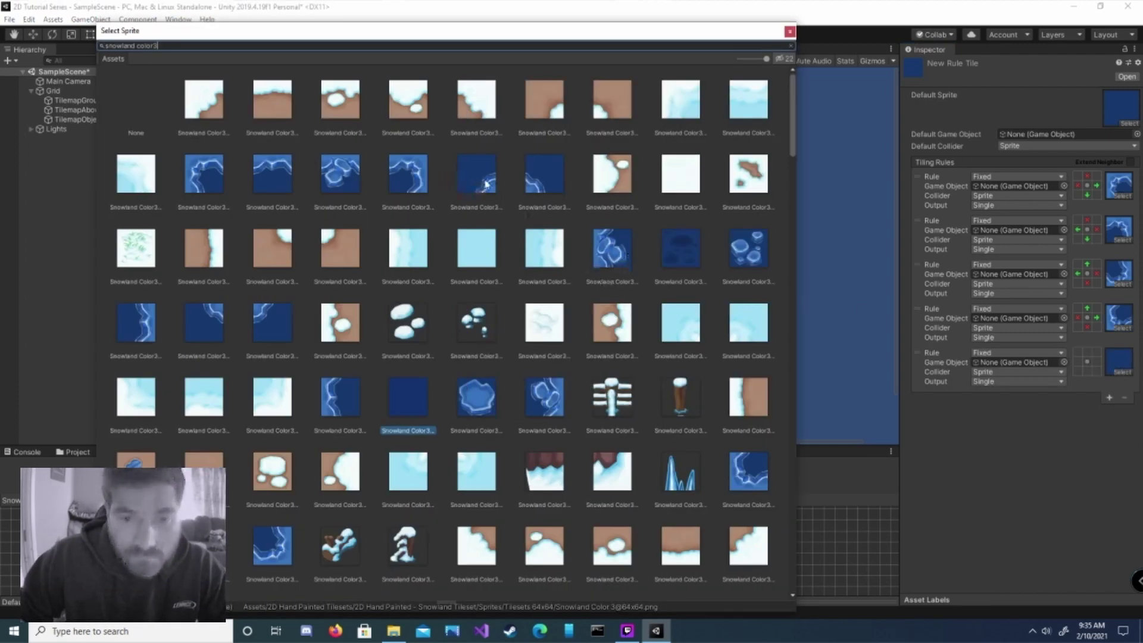
double_click(283, 317)
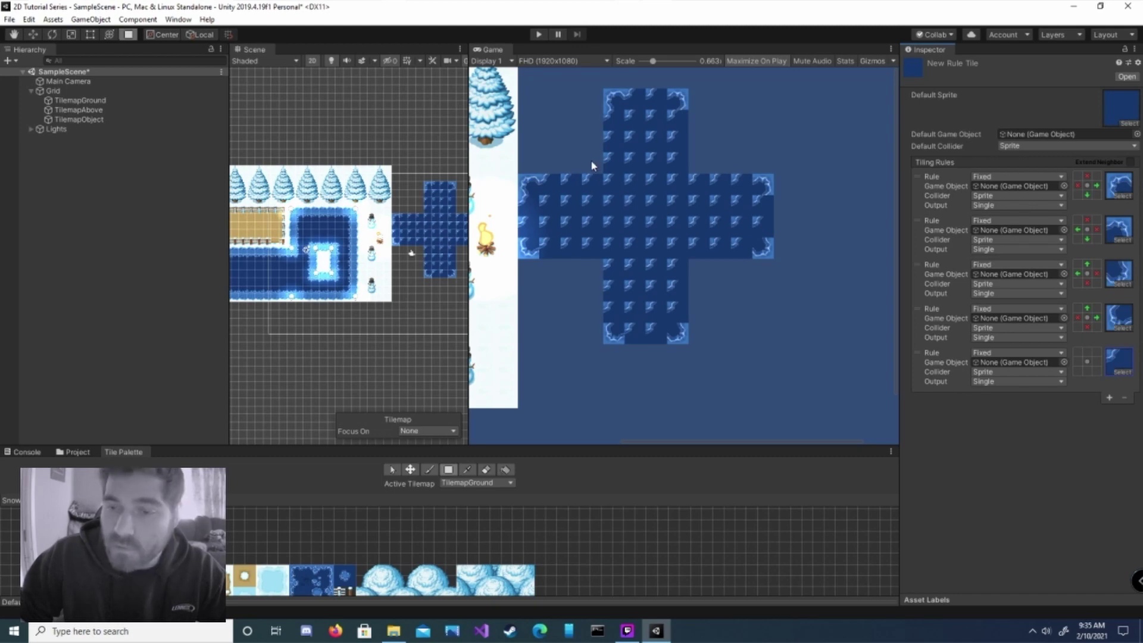
Set the fifth rule to require matching neighbours above and to the left, with none diagonally up-left, and select that rule
click(1078, 353)
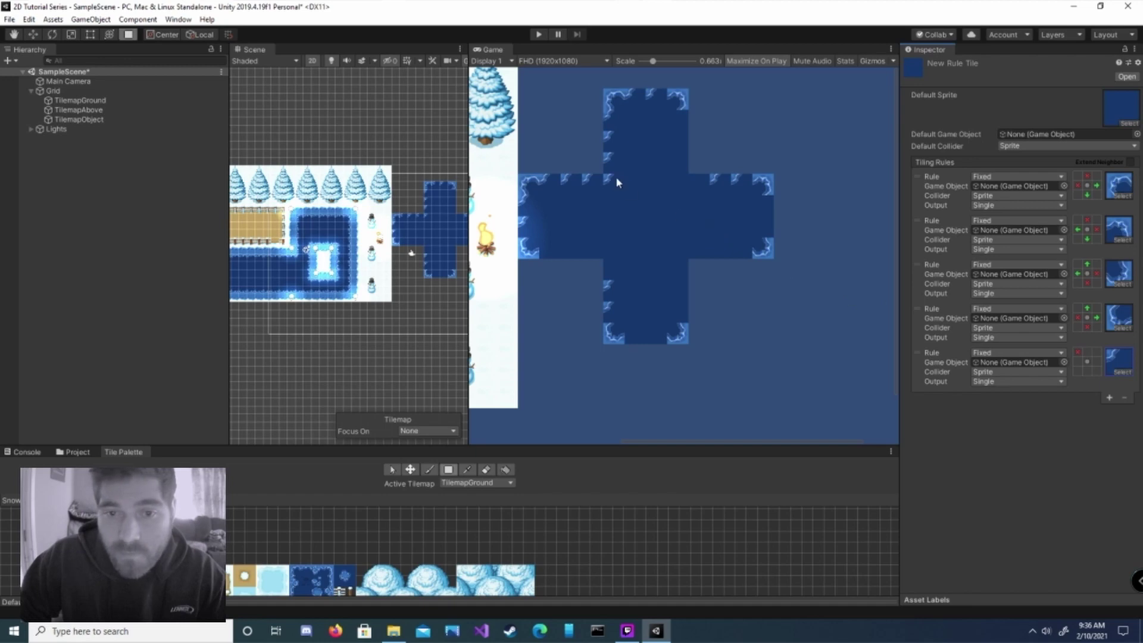
click(1087, 353)
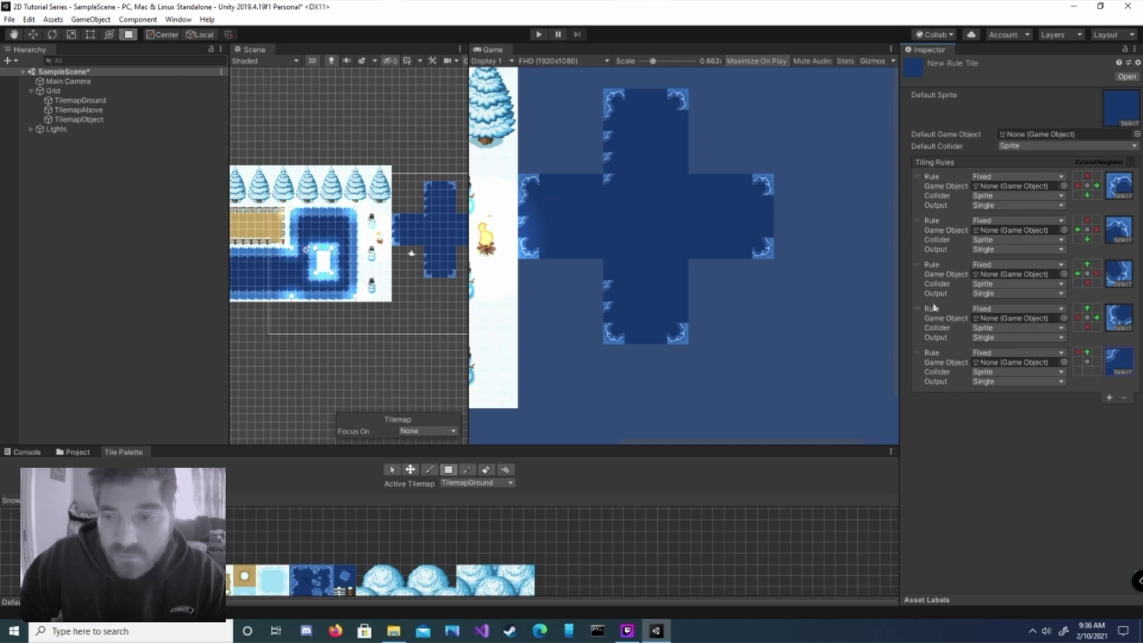
click(1077, 362)
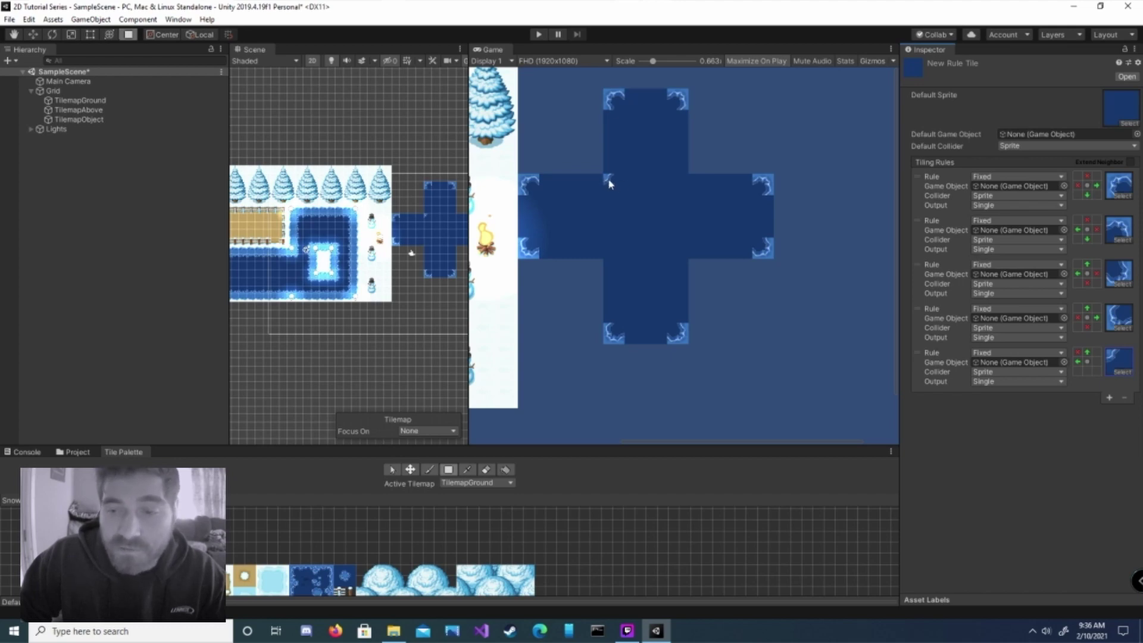
click(952, 385)
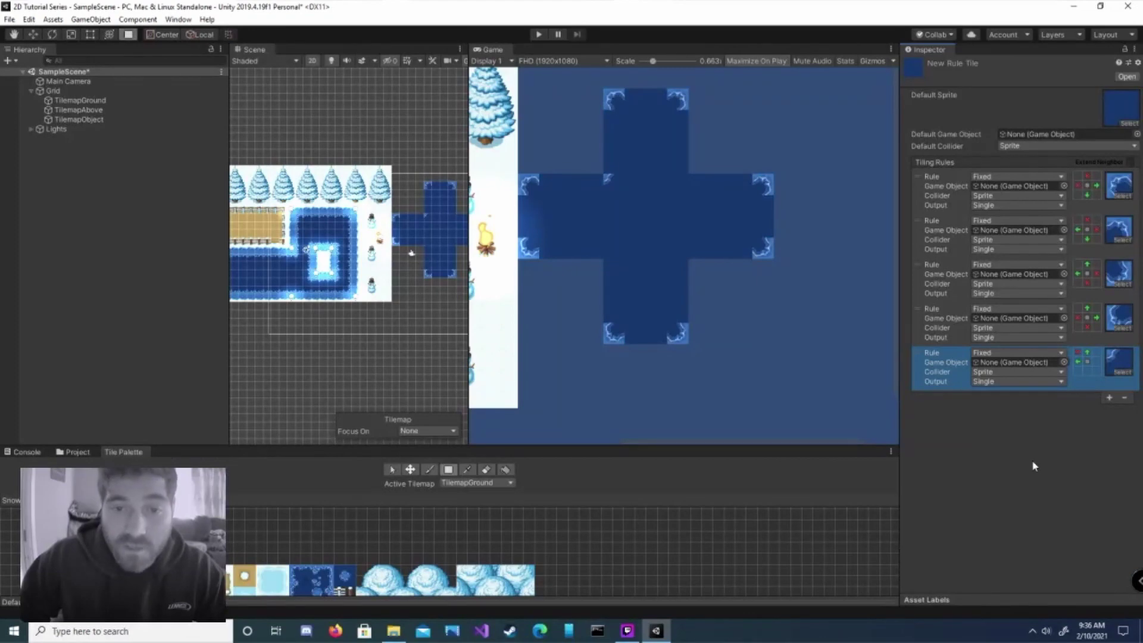
Add three more tiling rules and assign the sixth rule the Snowland Color3 inner water corner sprite with its edge in the upper-right corner
click(1109, 398)
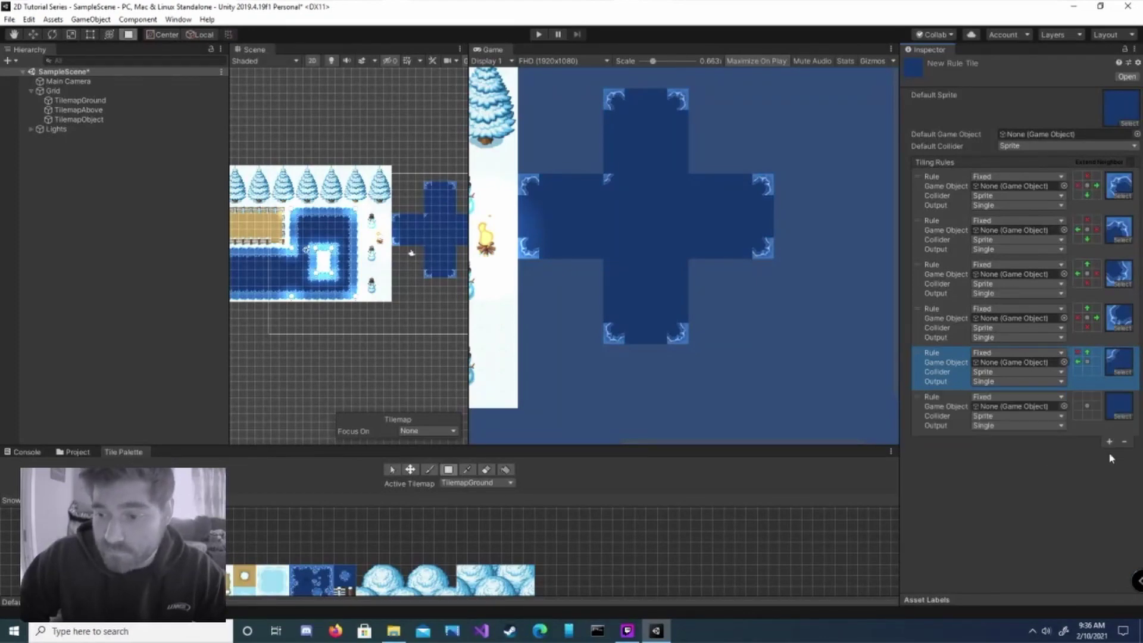
click(1109, 441)
click(1109, 485)
click(1119, 417)
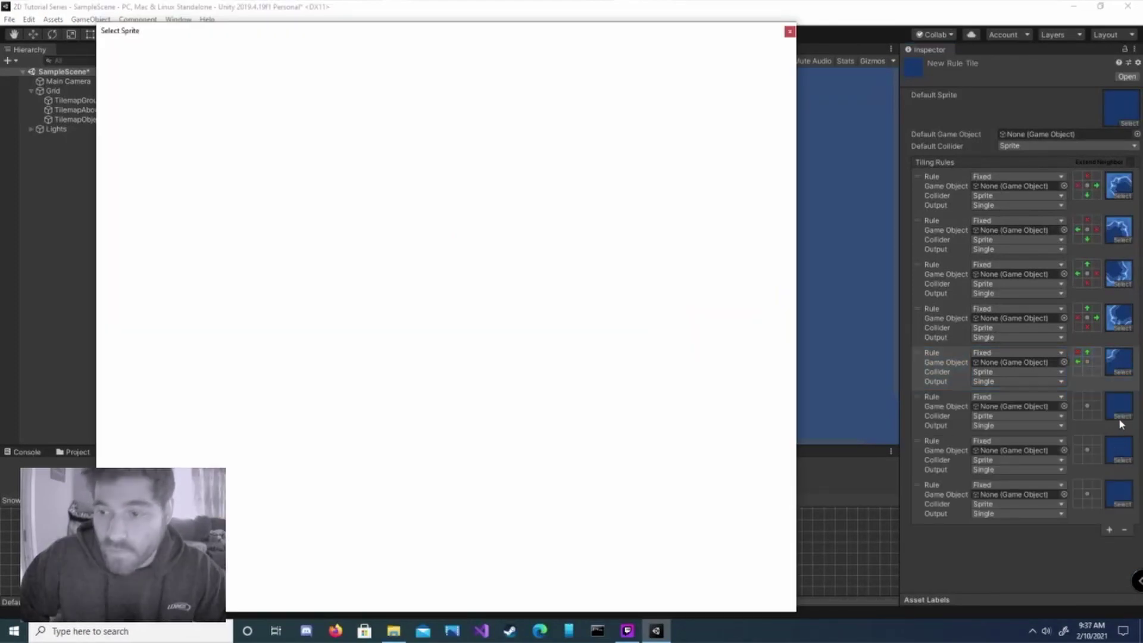
text(snowland color3)
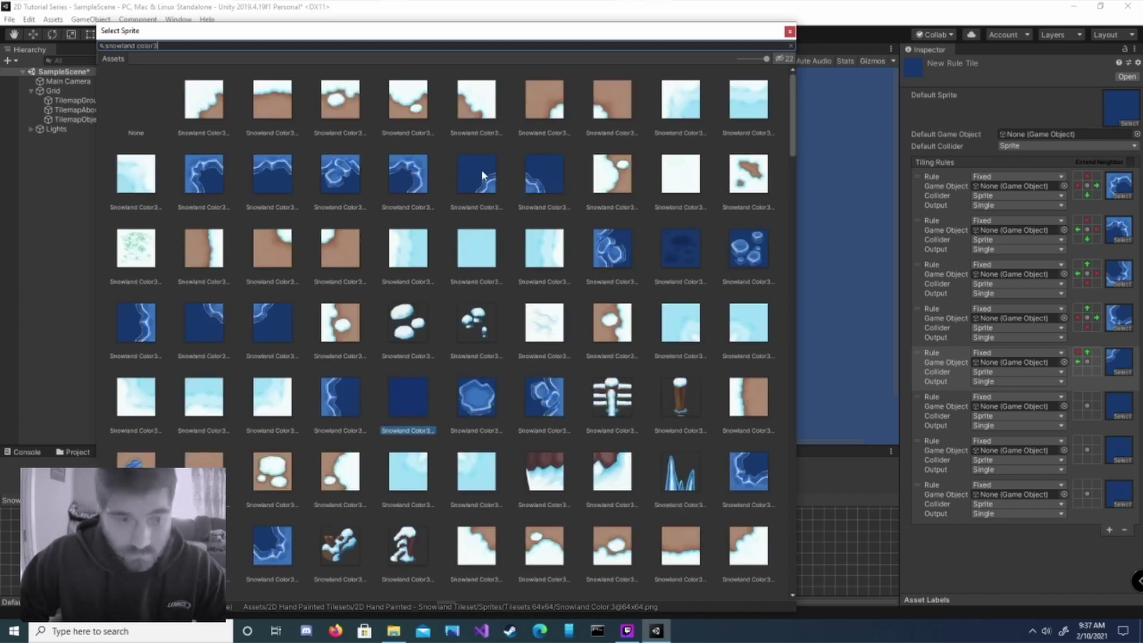
double_click(277, 316)
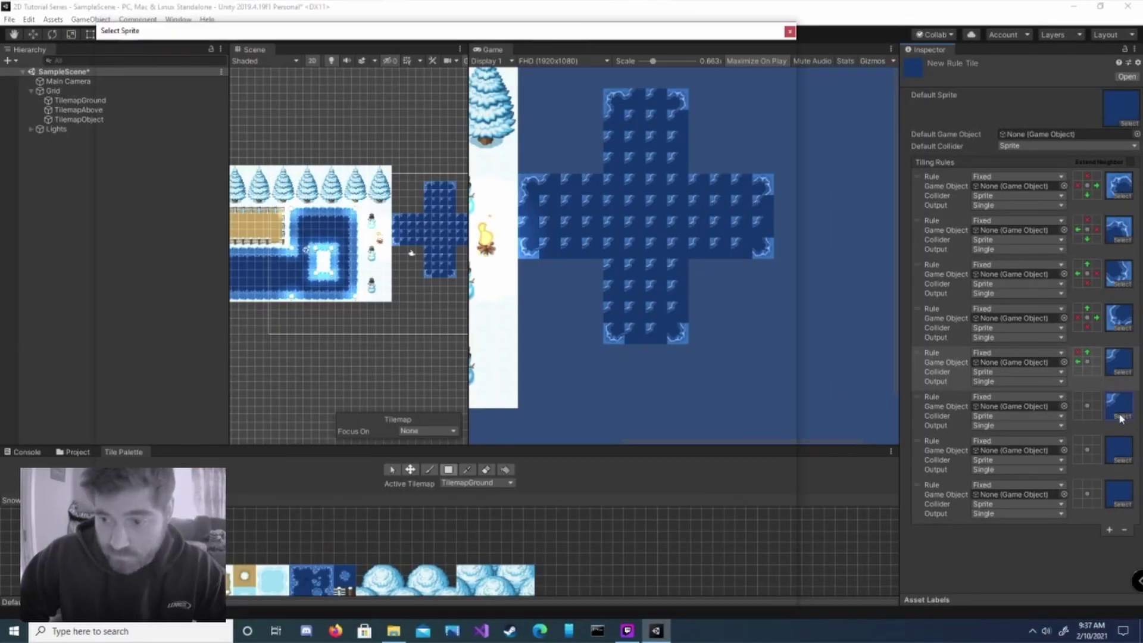
click(1121, 417)
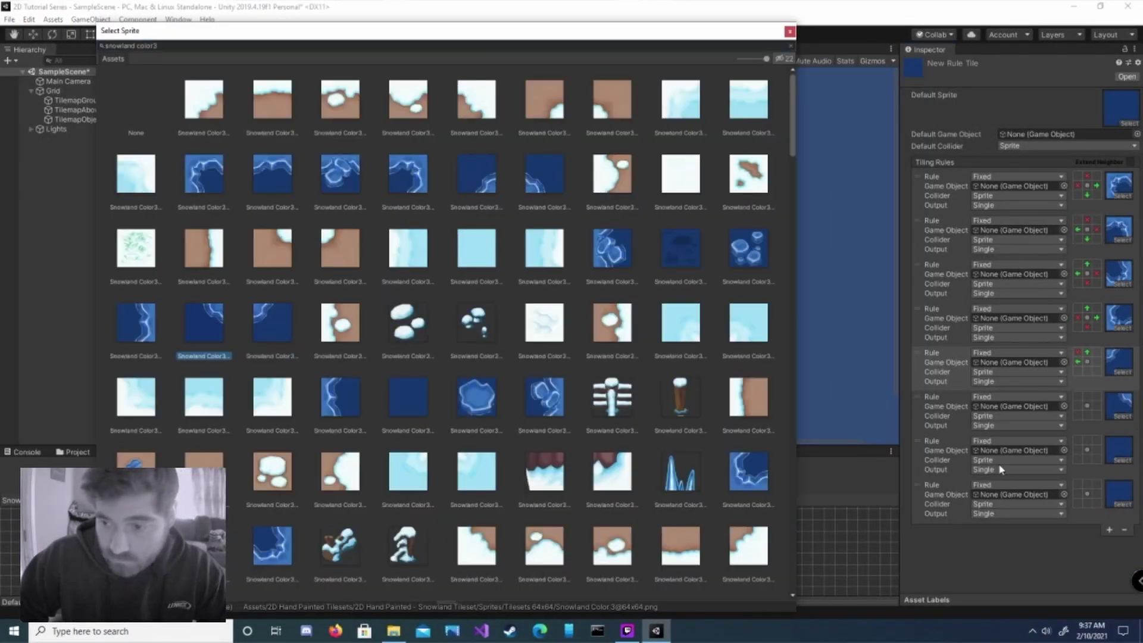
click(1000, 466)
Assign the lower-right inner water corner sprite to the seventh rule and the lower-left one to the eighth
click(1120, 461)
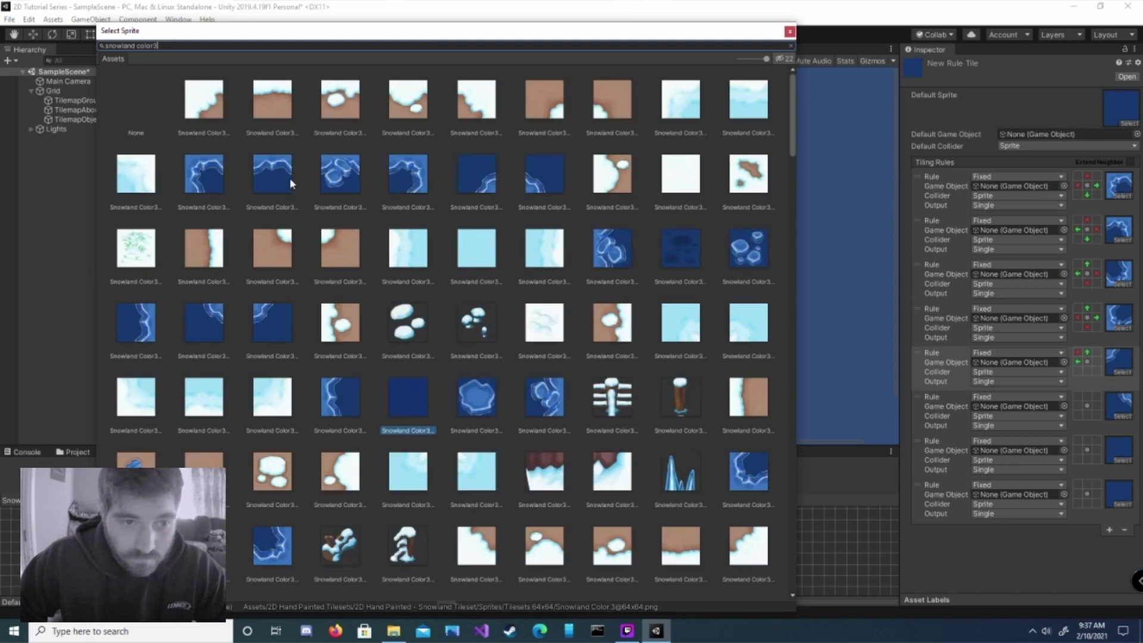
double_click(493, 183)
click(1121, 504)
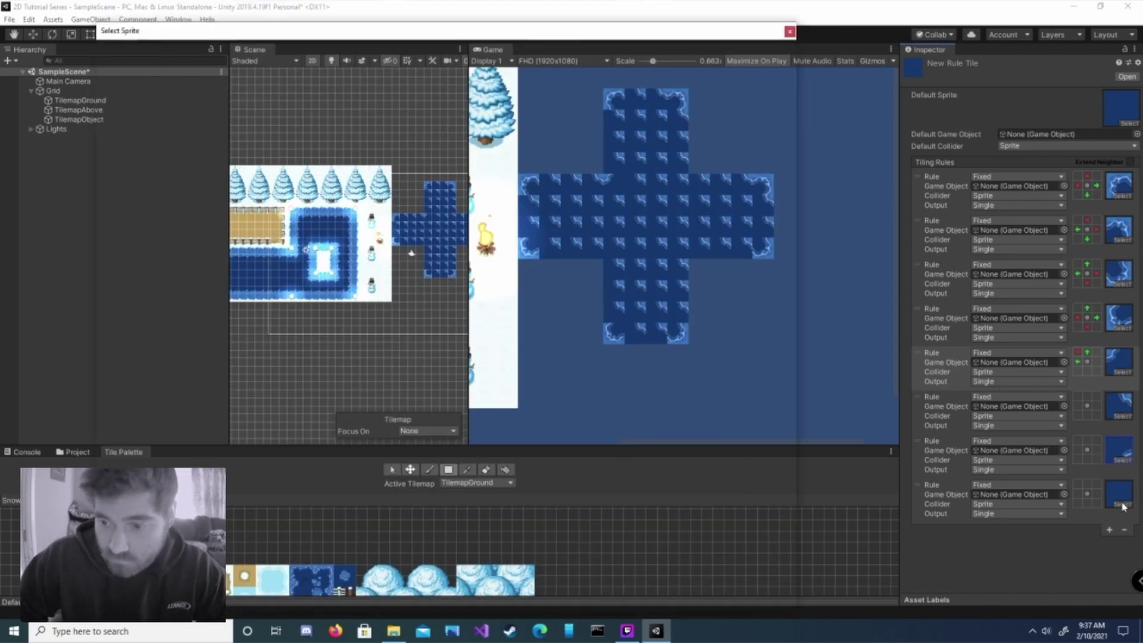
double_click(543, 180)
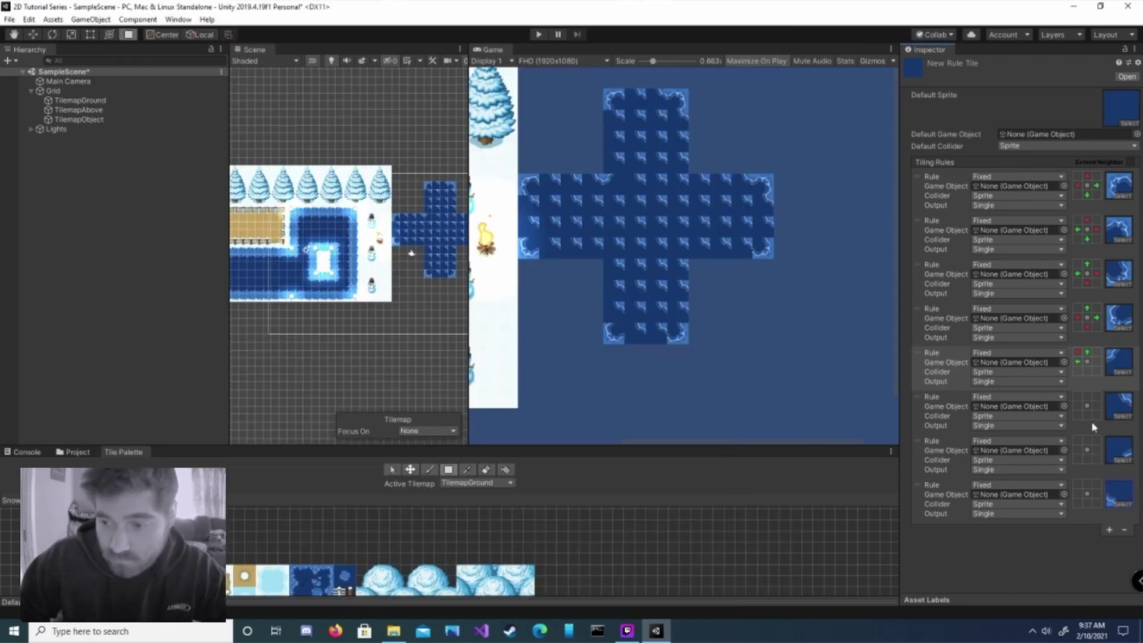
Require neighbours above and right but none diagonally up-right for the sixth rule, and right and below but none diagonally down-right for the seventh
click(1087, 397)
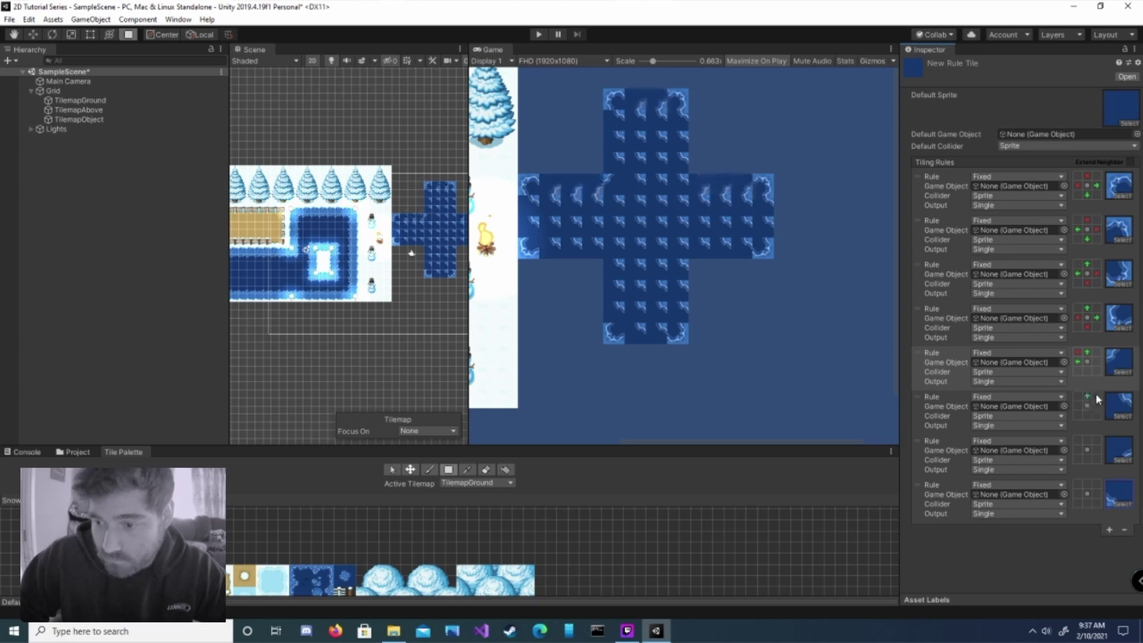
click(1096, 406)
click(1096, 450)
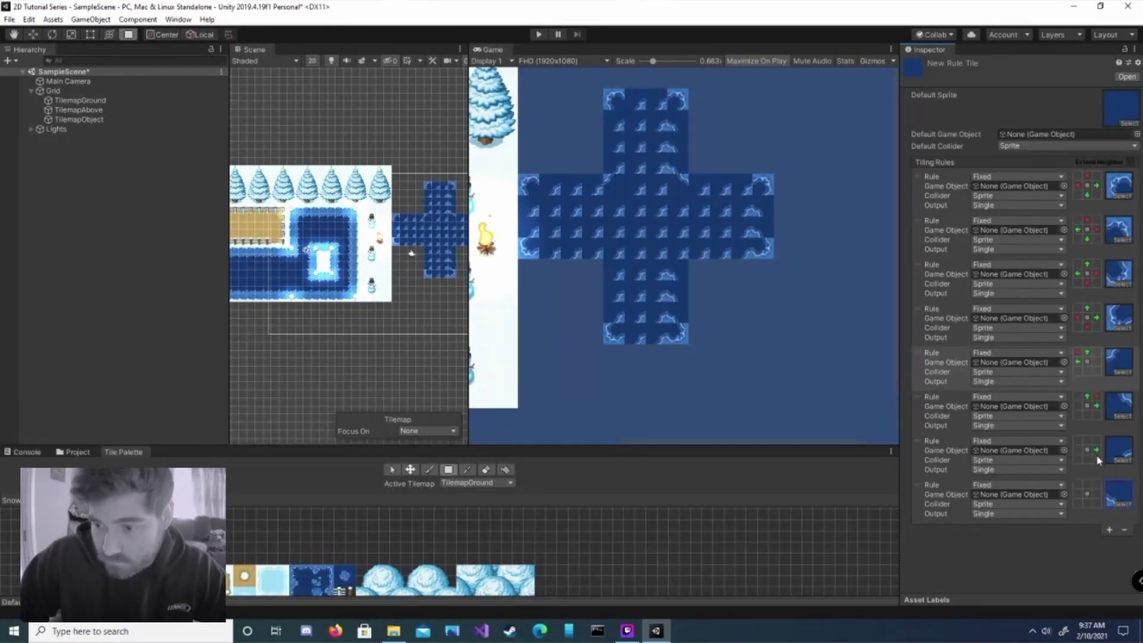
click(1096, 459)
click(1087, 460)
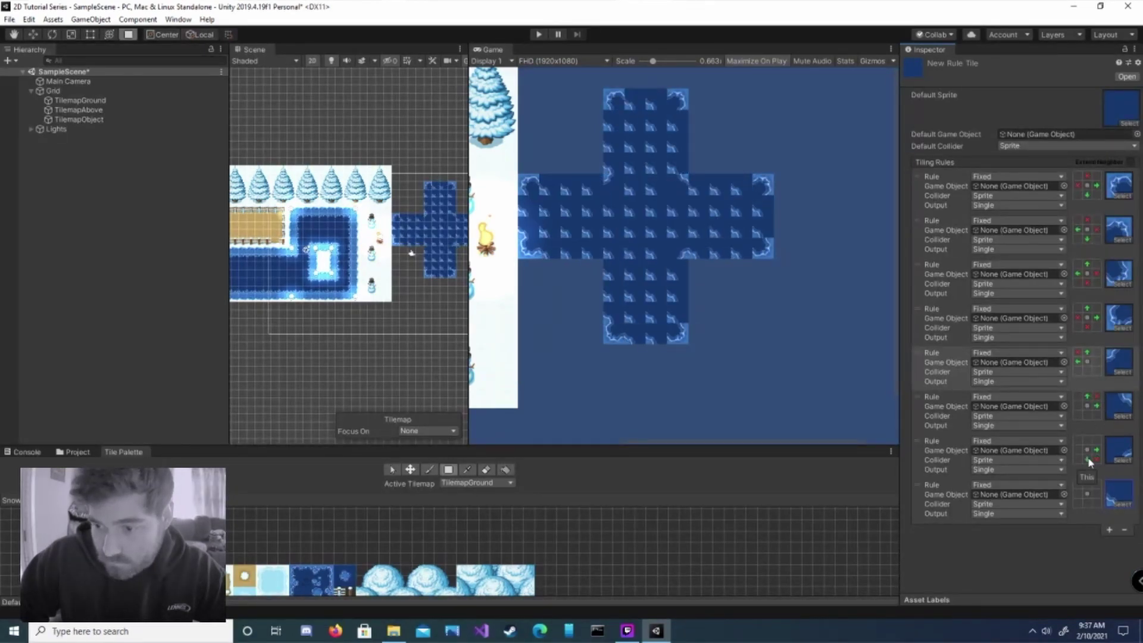
Set the eighth rule to require matching neighbours below and to the left, with none diagonally down-left
click(1088, 501)
click(1078, 502)
click(1078, 502)
click(1077, 493)
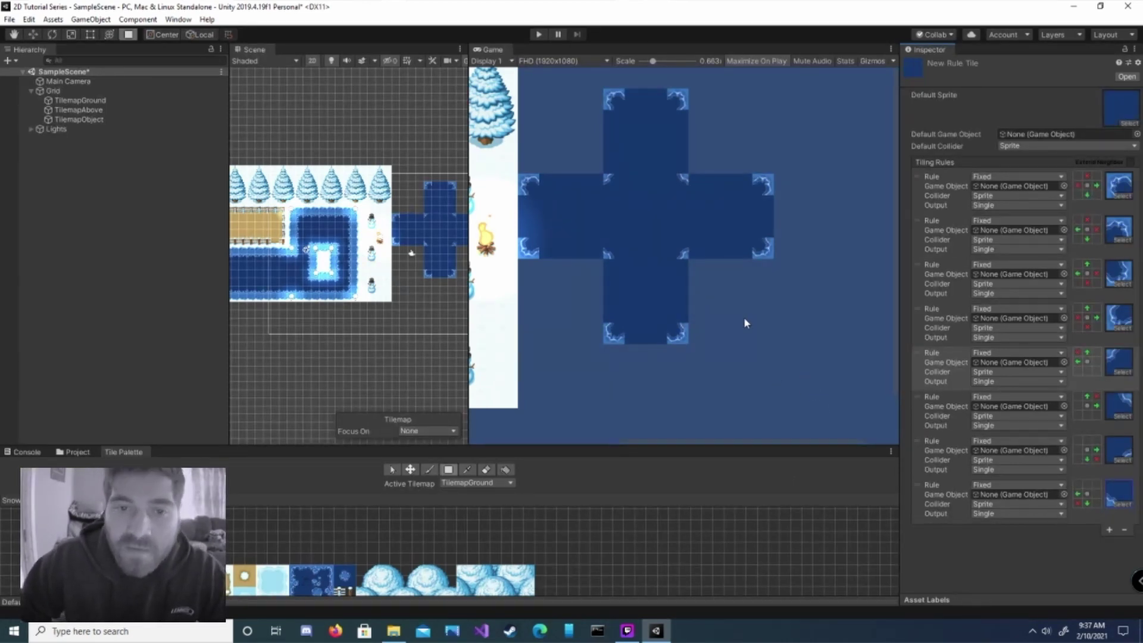
Add a ninth tiling rule using the plain top-edge water sprite and require no matching neighbour above
click(1110, 529)
click(1122, 548)
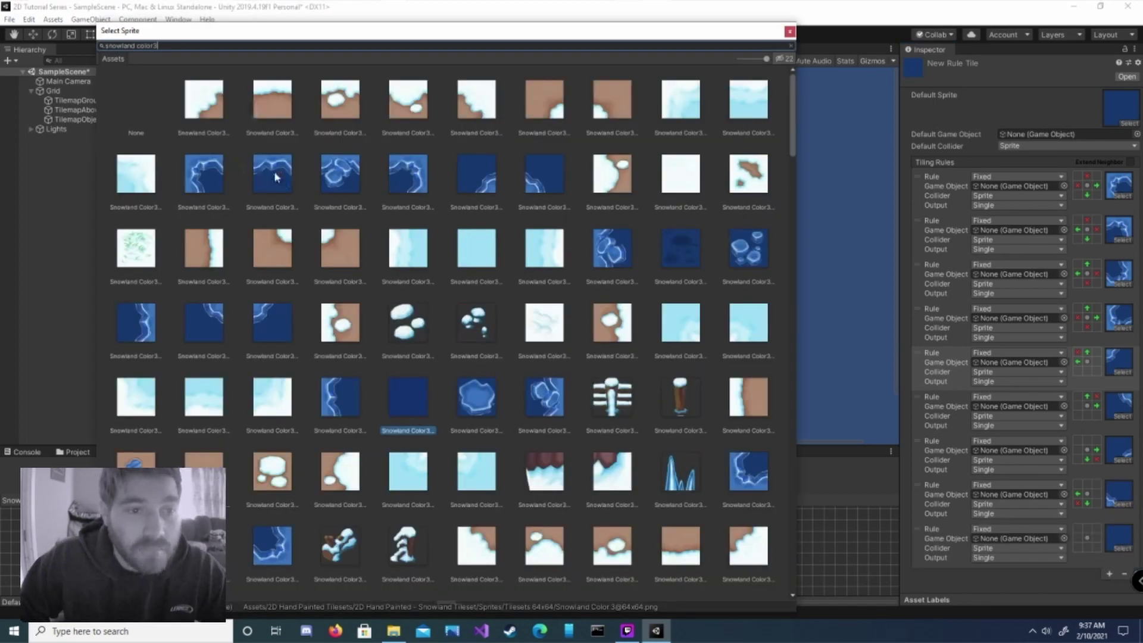
double_click(279, 176)
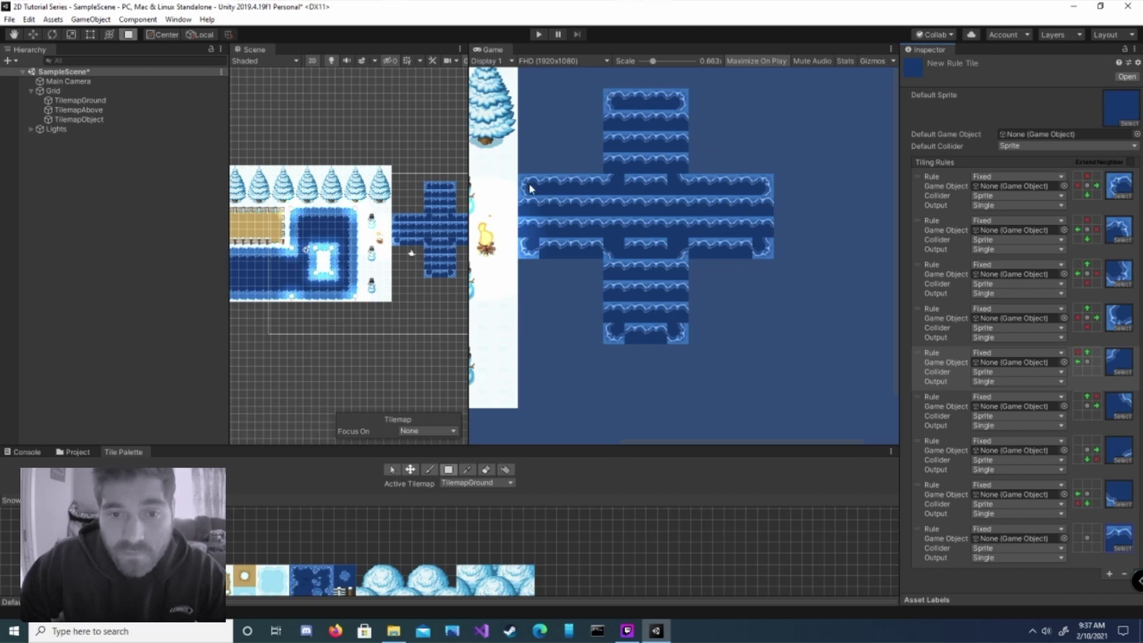
click(1087, 529)
click(1087, 529)
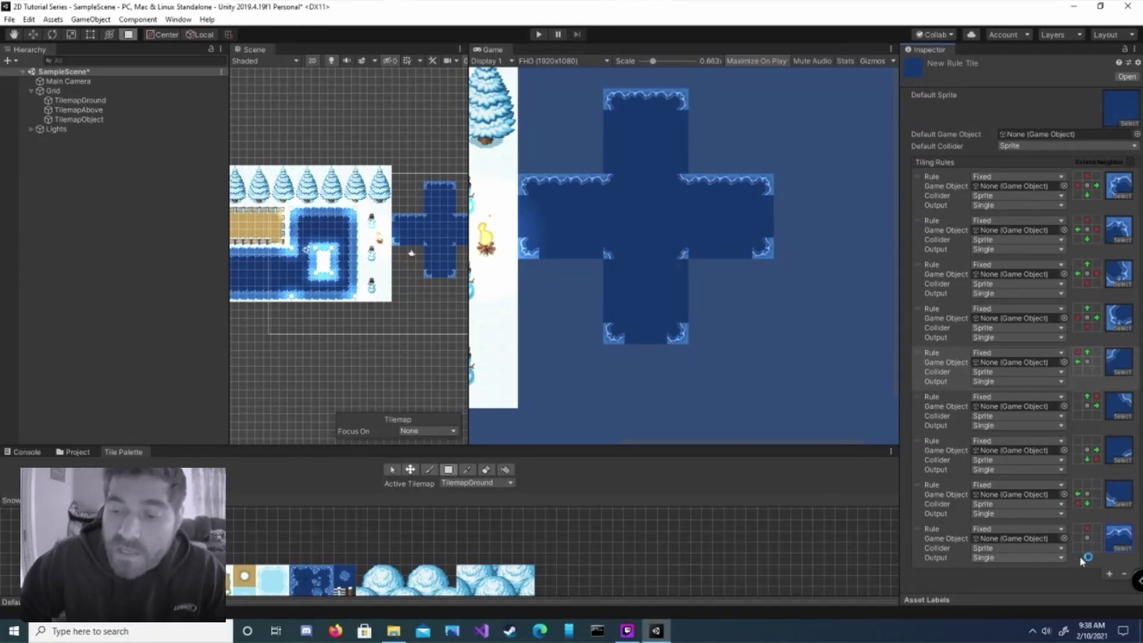
Change the ninth rule's sprite to the rocky top-edge water variant from the Snowland Color3 set
click(1121, 546)
text(snowland color3)
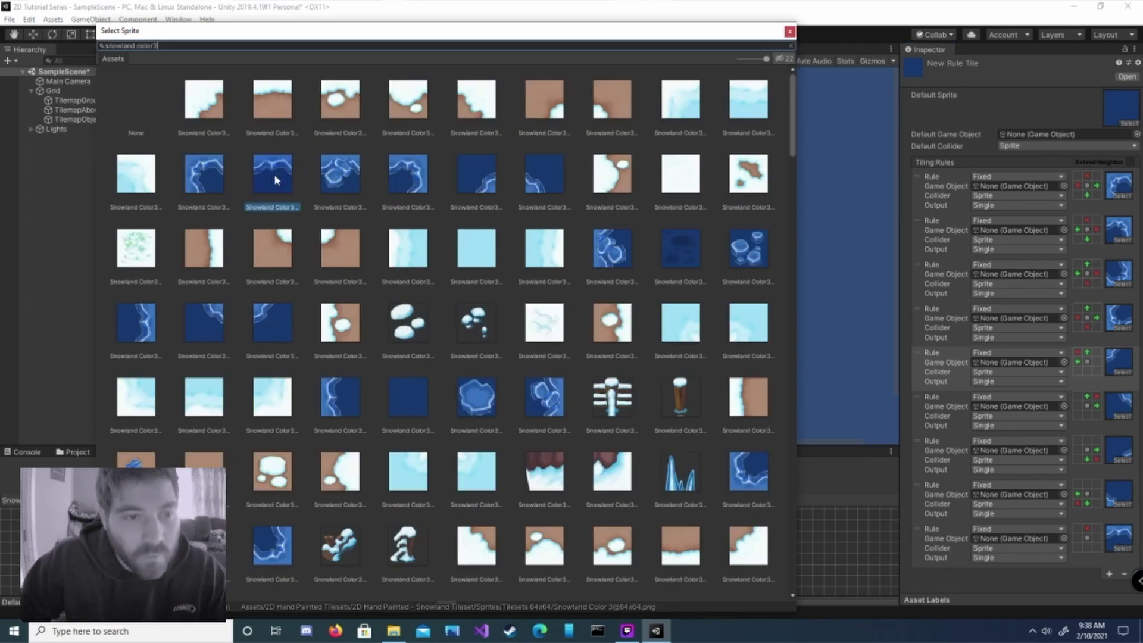
double_click(342, 186)
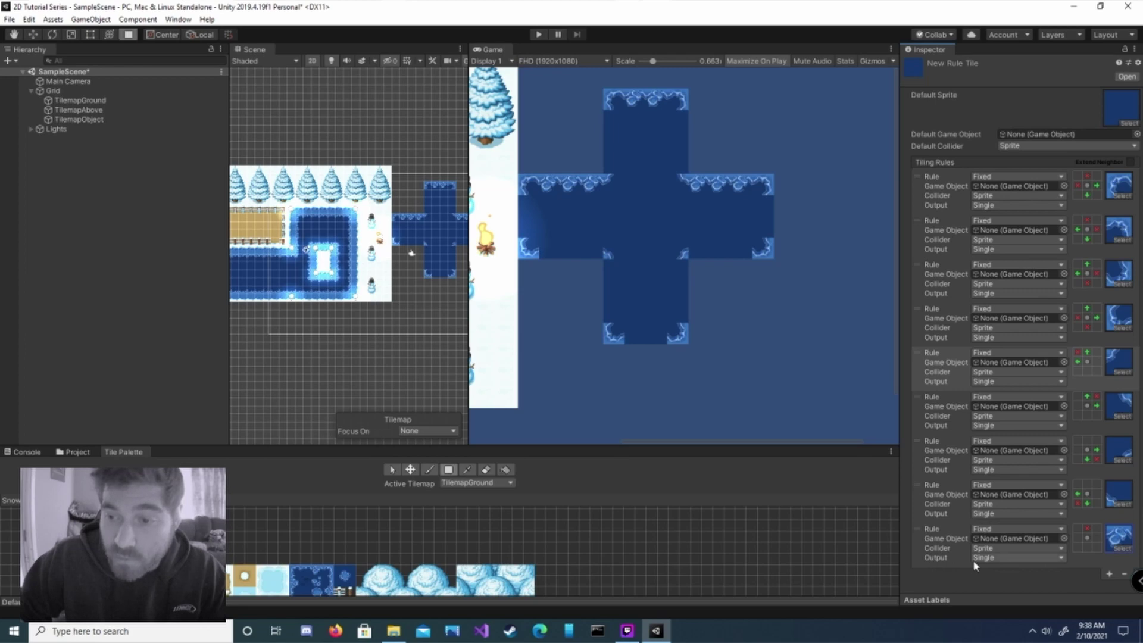
Set the ninth rule's output to Random with a size of 3
click(1051, 557)
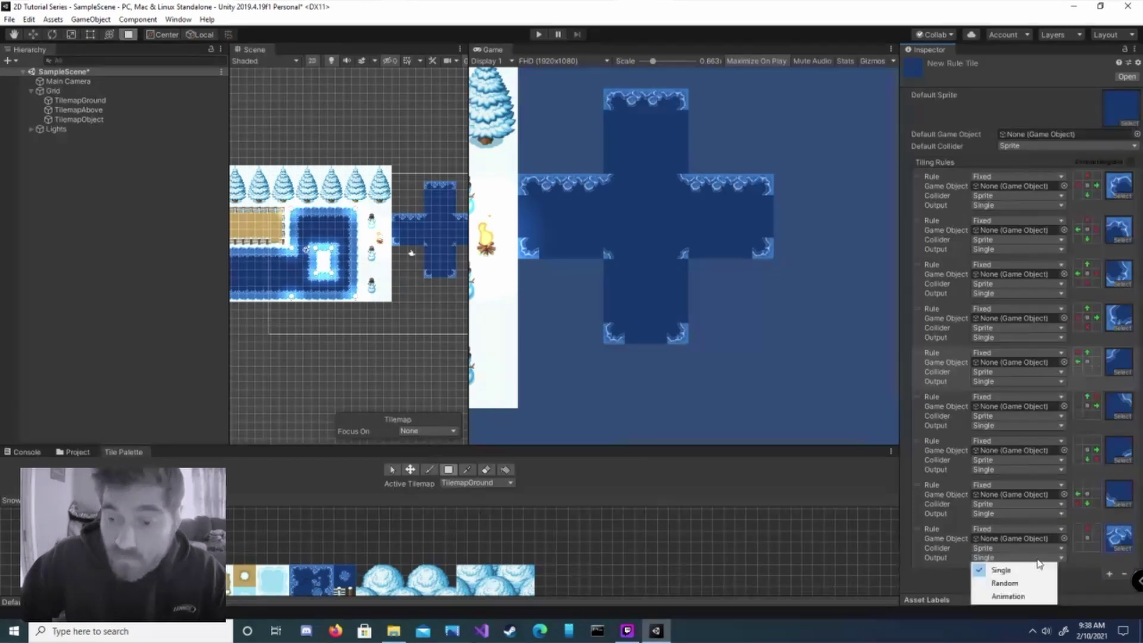
click(1017, 583)
scroll(1006, 554, down, 2)
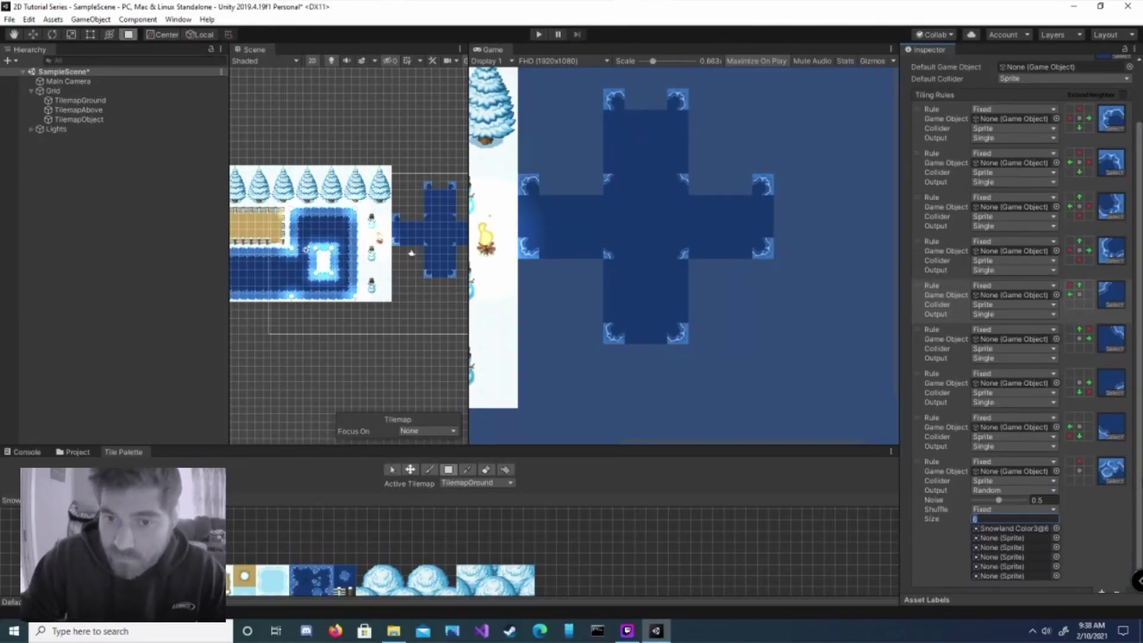
text(3)
key(Return)
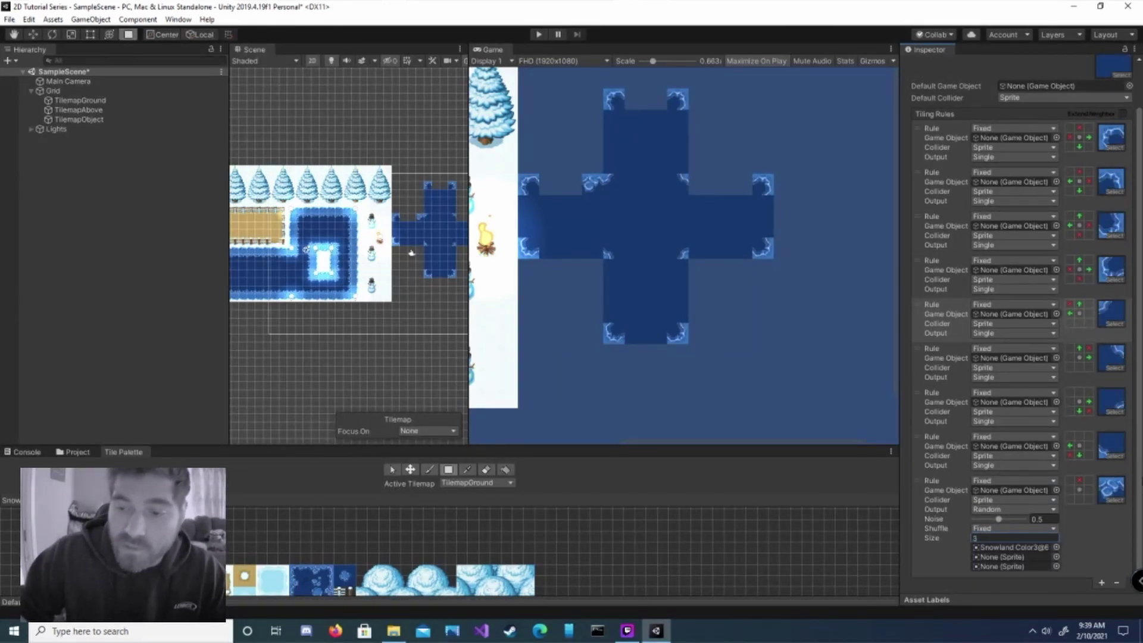
Fill the ninth rule's random sprites with the plain top-edge water sprite twice and the rocky top-edge variant once
click(1116, 498)
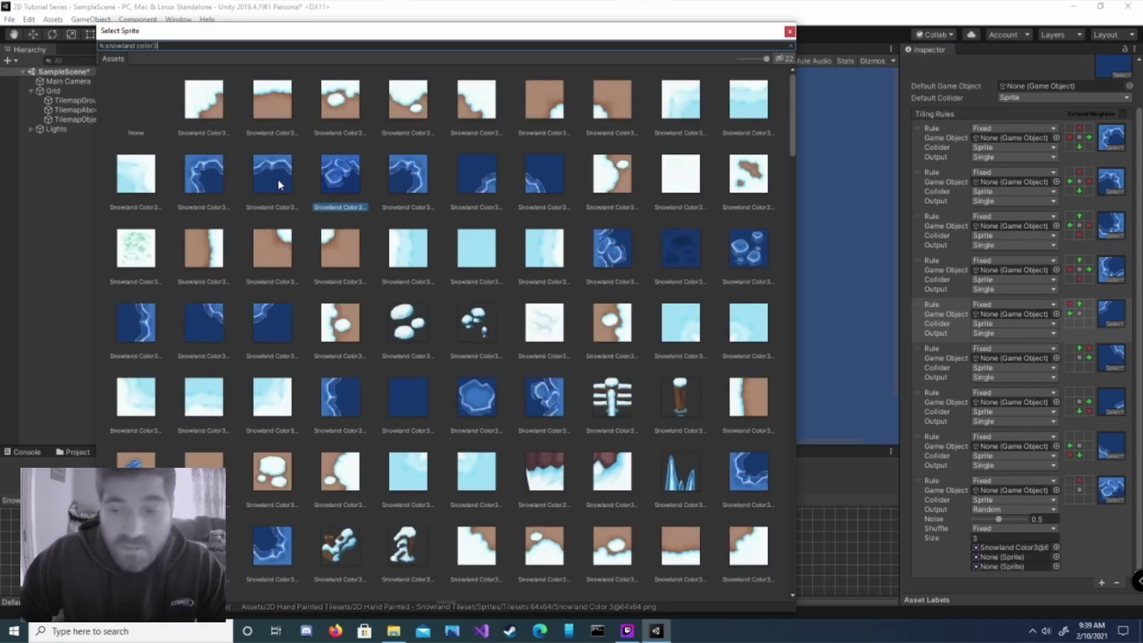
double_click(277, 178)
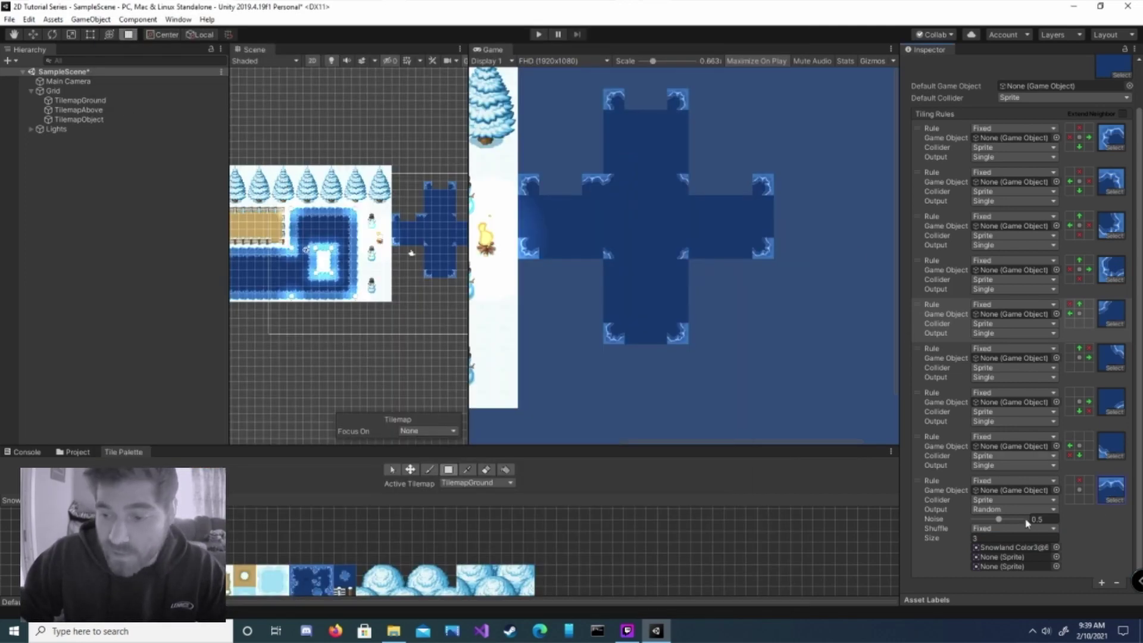
click(1057, 557)
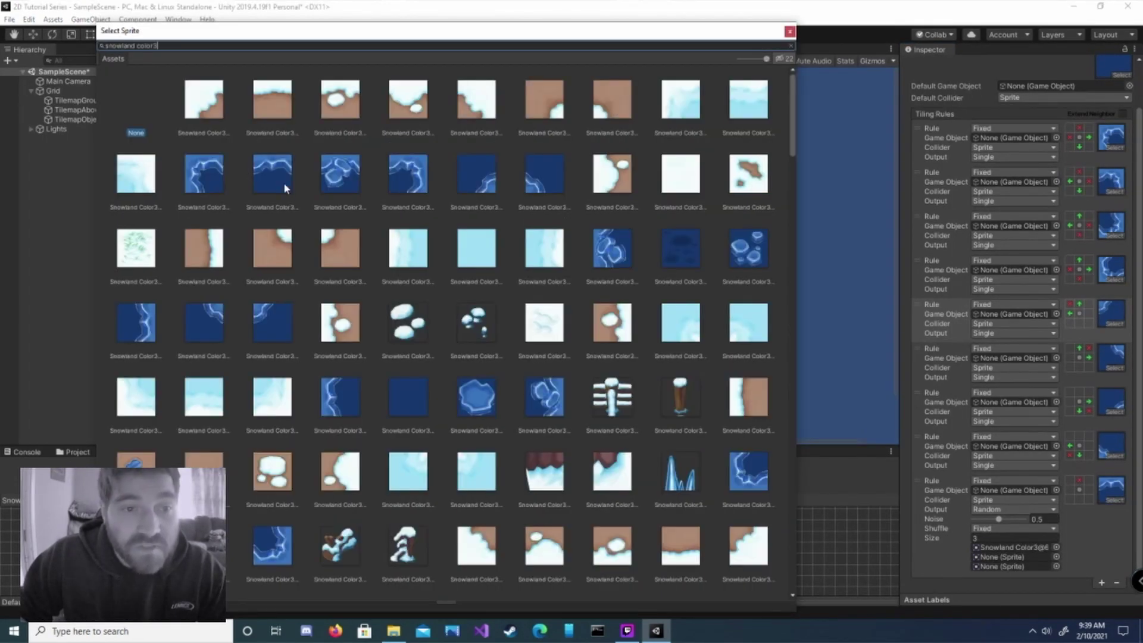
double_click(285, 188)
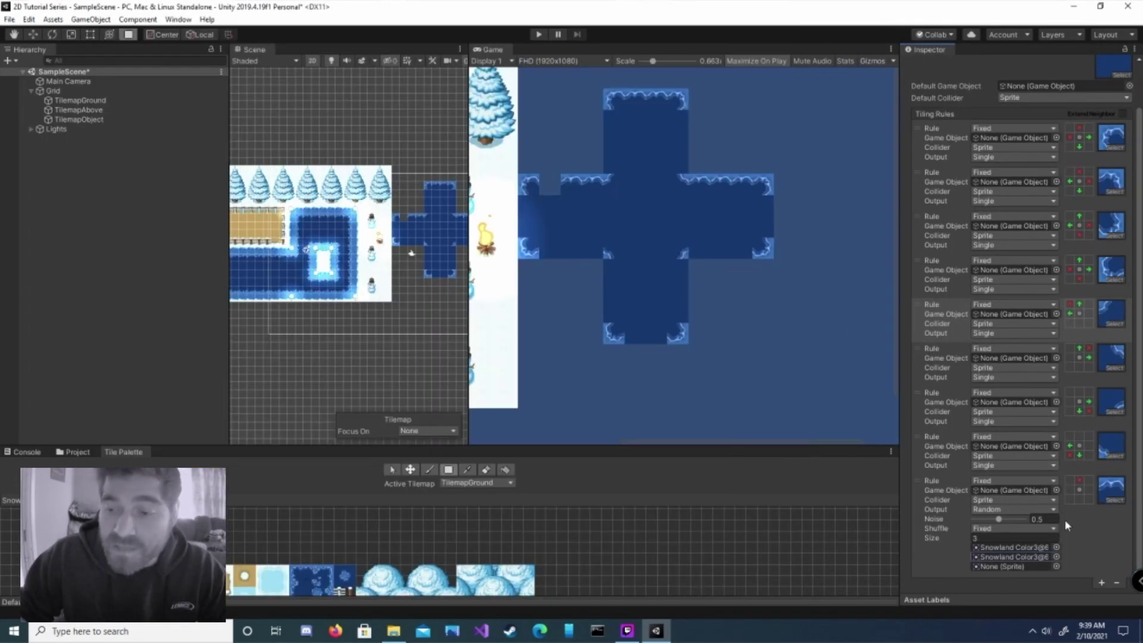
click(1057, 566)
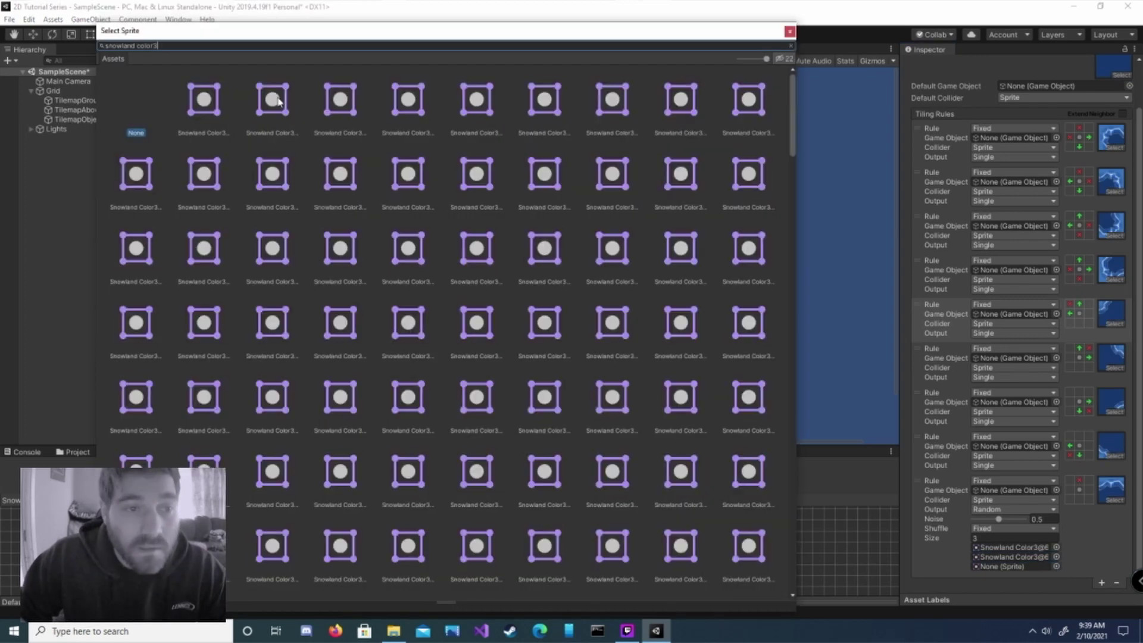
double_click(356, 171)
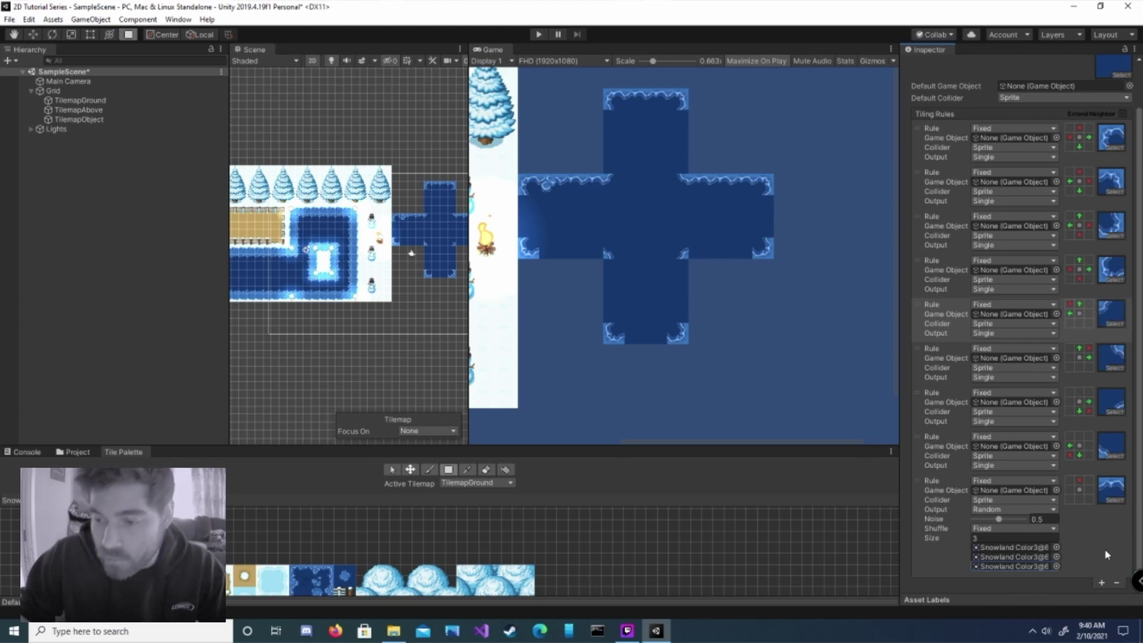
Add three more tiling rules and assign the right-edge water sprite to the tenth rule
click(1101, 584)
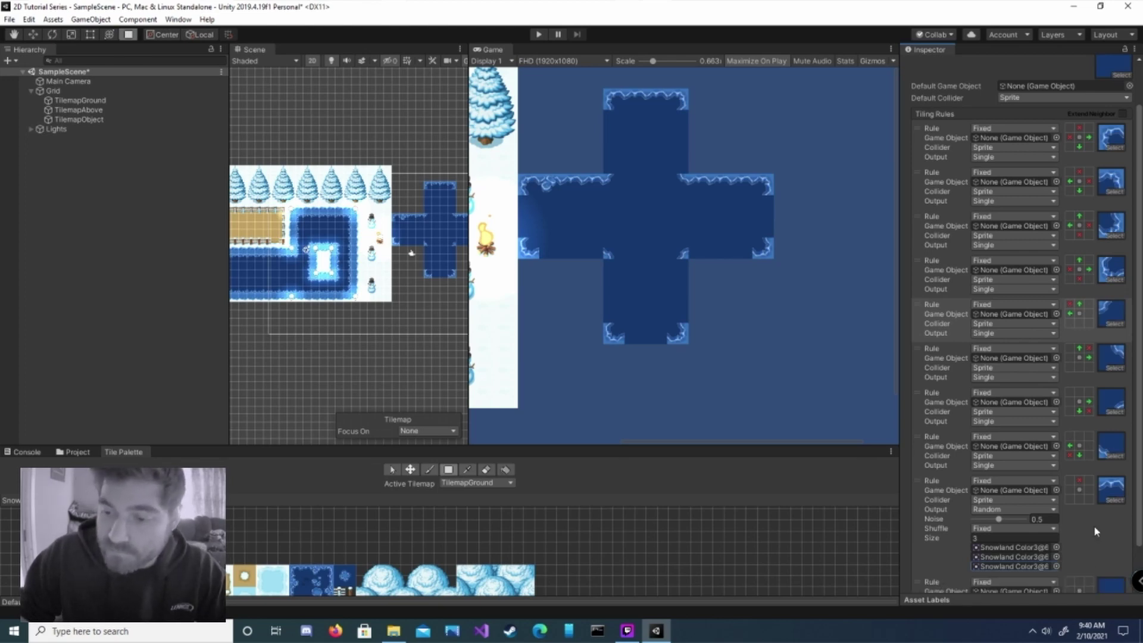
scroll(1097, 531, down, 2)
click(1102, 583)
scroll(1102, 580, down, 2)
click(1102, 582)
scroll(1108, 554, down, 2)
click(1121, 474)
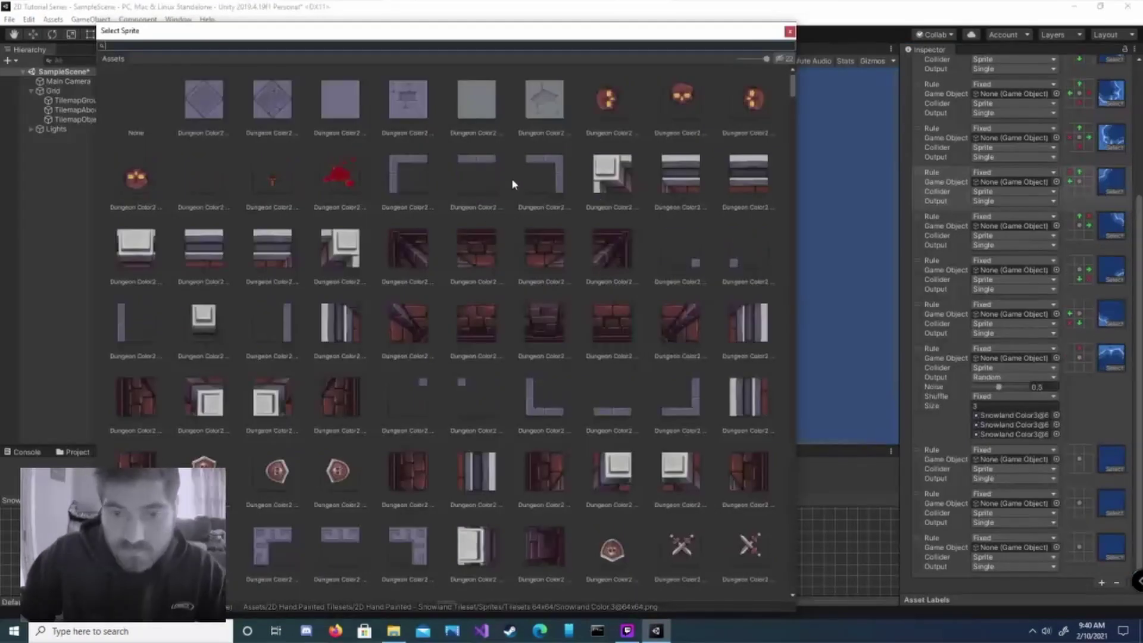
double_click(149, 327)
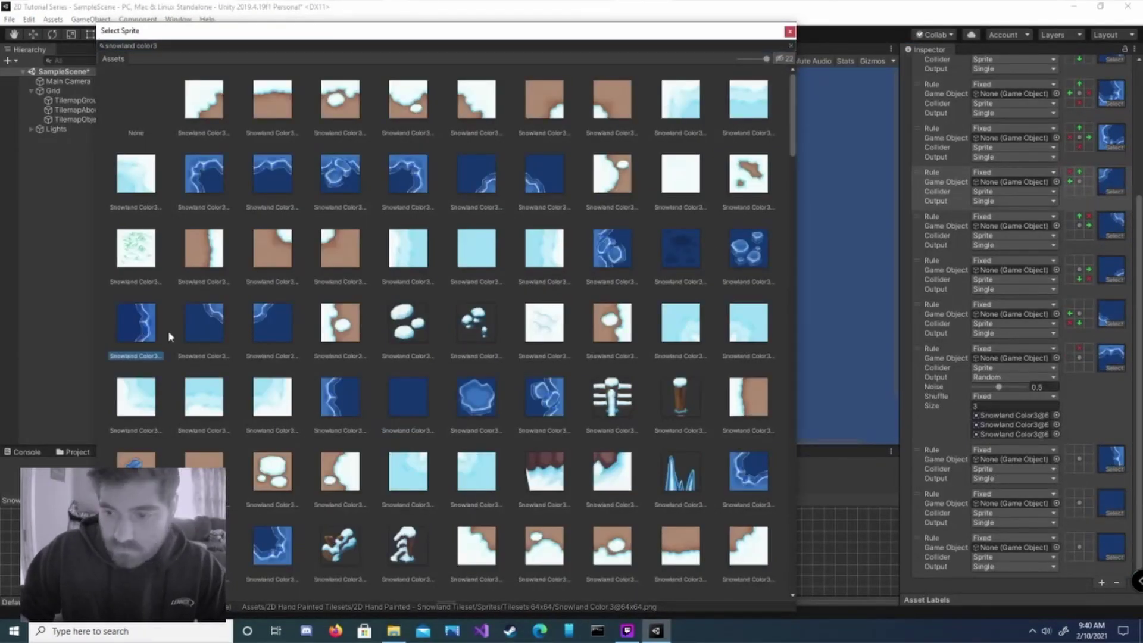
Require no matching neighbour to the right for the tenth rule and set its output to Random with a size of 3
click(1012, 478)
click(1007, 500)
drag(1024, 508, 824, 488)
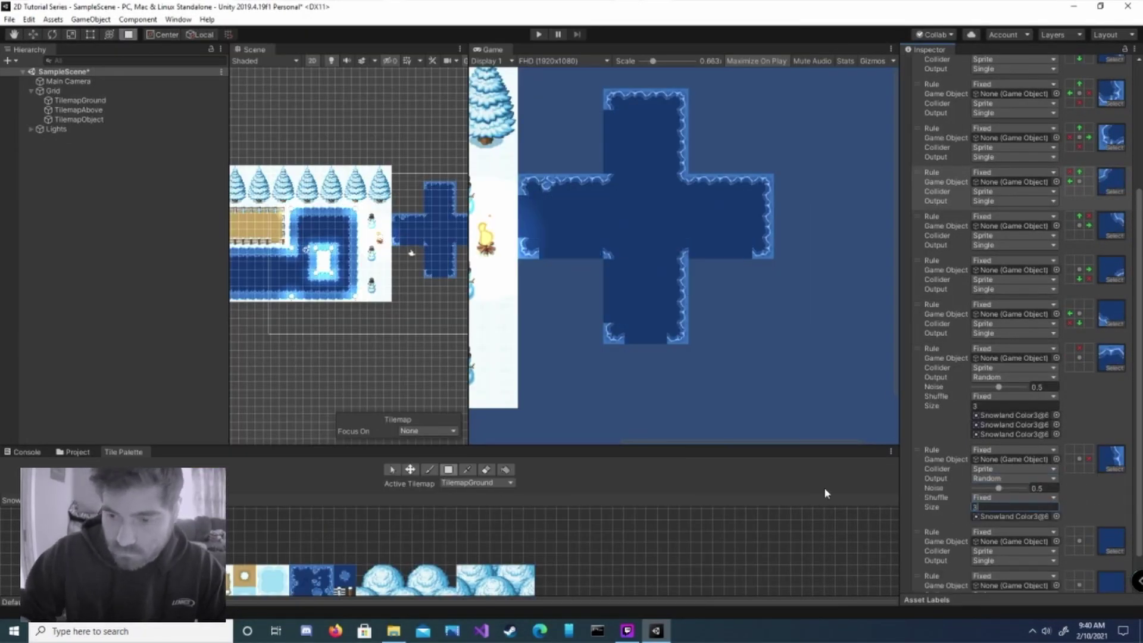
text(3)
key(Return)
Fill the tenth rule's empty sprite slots with the plain right-edge water sprite and a water variant
click(1057, 526)
double_click(149, 332)
click(1057, 535)
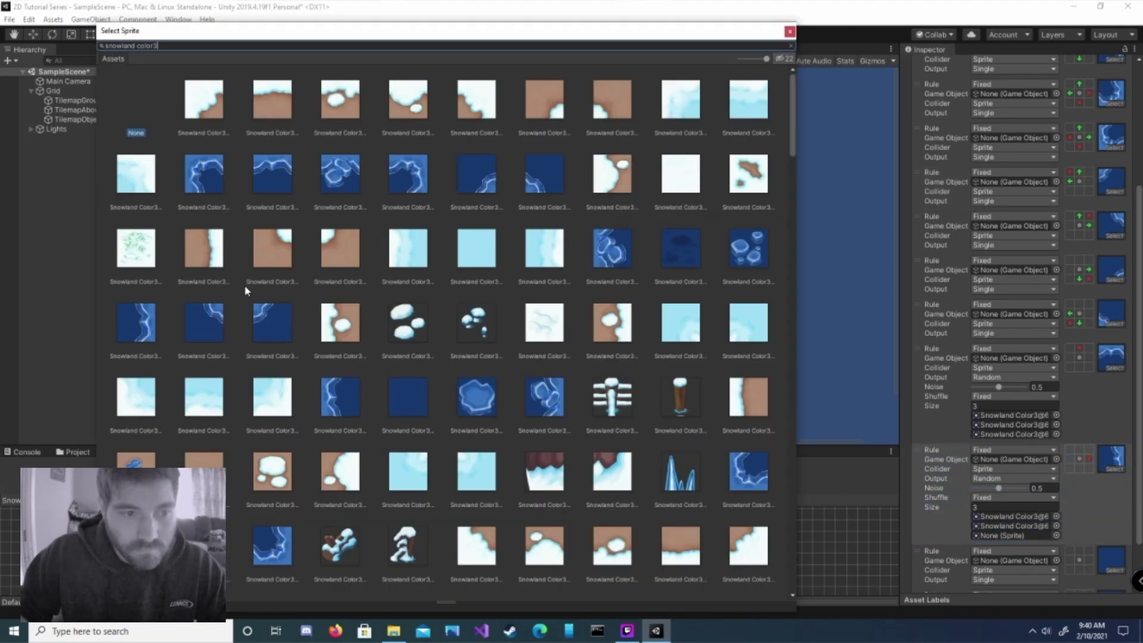
double_click(503, 395)
Assign the bottom-edge water sprite to the eleventh rule with none below, and the left-edge sprite to the twelfth with none to the left
scroll(1076, 455, down, 2)
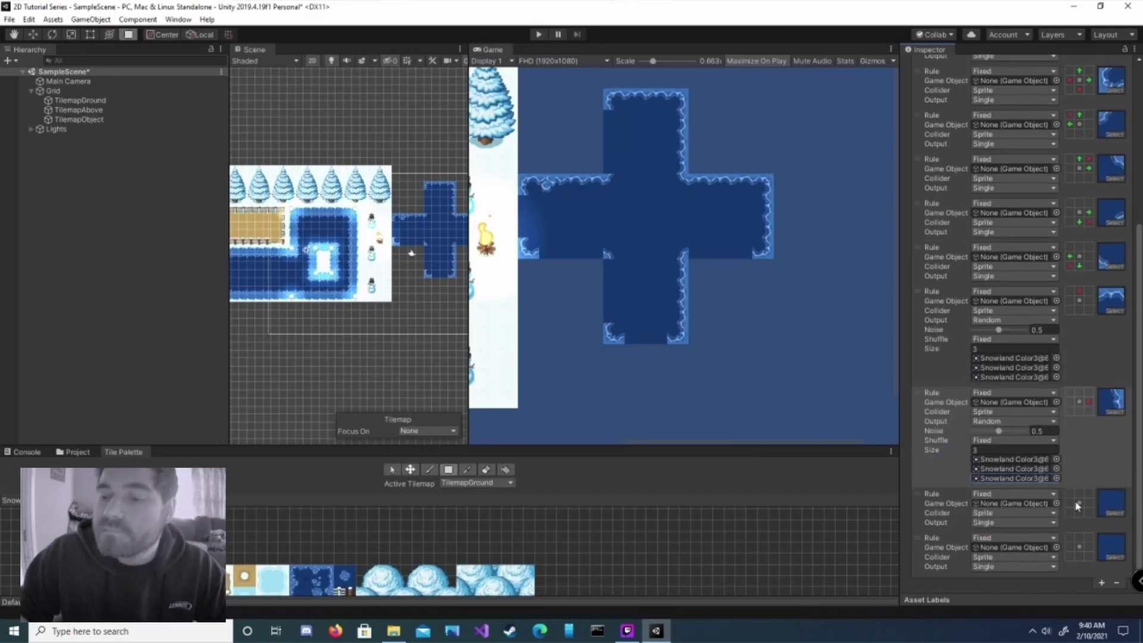
click(1108, 505)
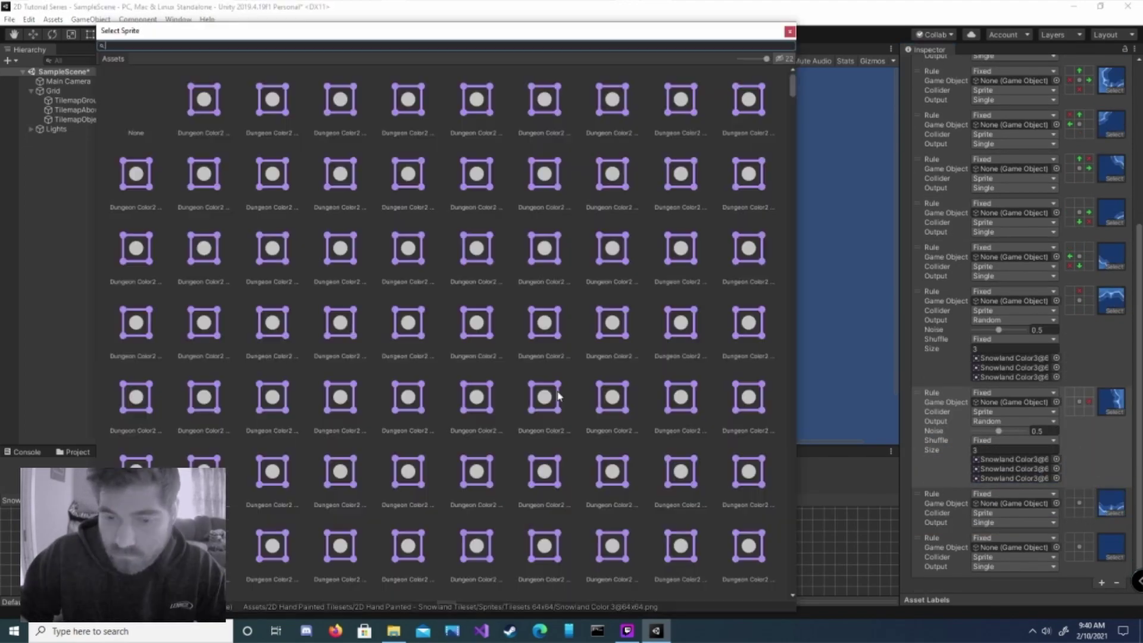
double_click(272, 545)
double_click(1070, 548)
Set the eleventh rule's output to Random with a size of 3
click(1021, 523)
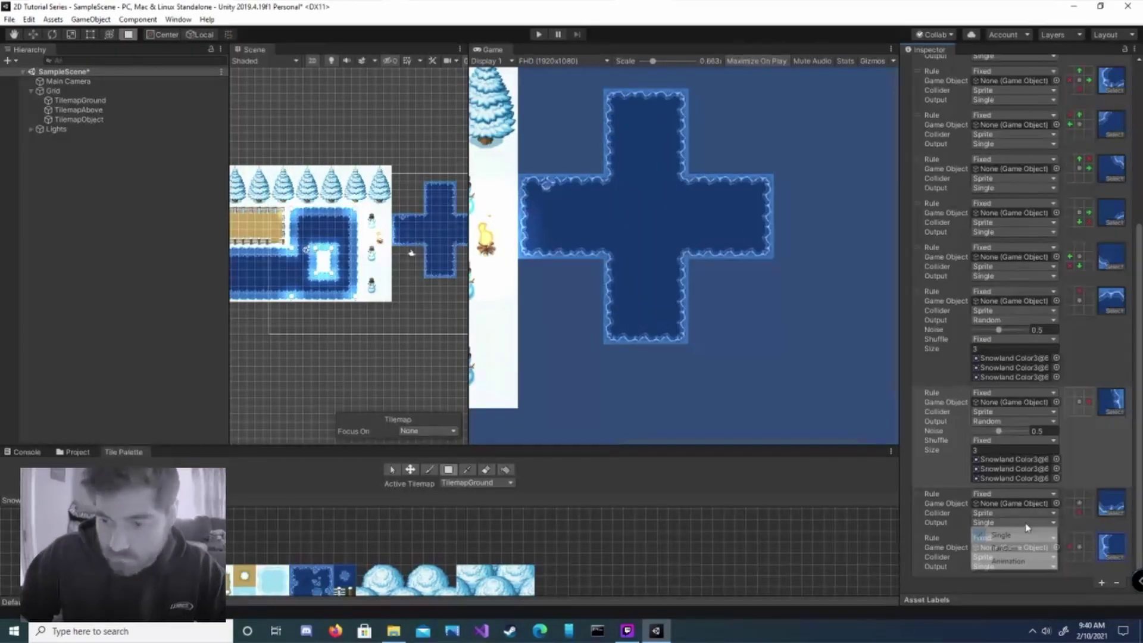
click(1019, 543)
drag(995, 550, 946, 534)
text(3)
key(Return)
scroll(945, 530, down, 2)
Fill the eleventh rule's two empty sprite slots with the plain bottom-edge water sprite and its rocky variant
click(1056, 513)
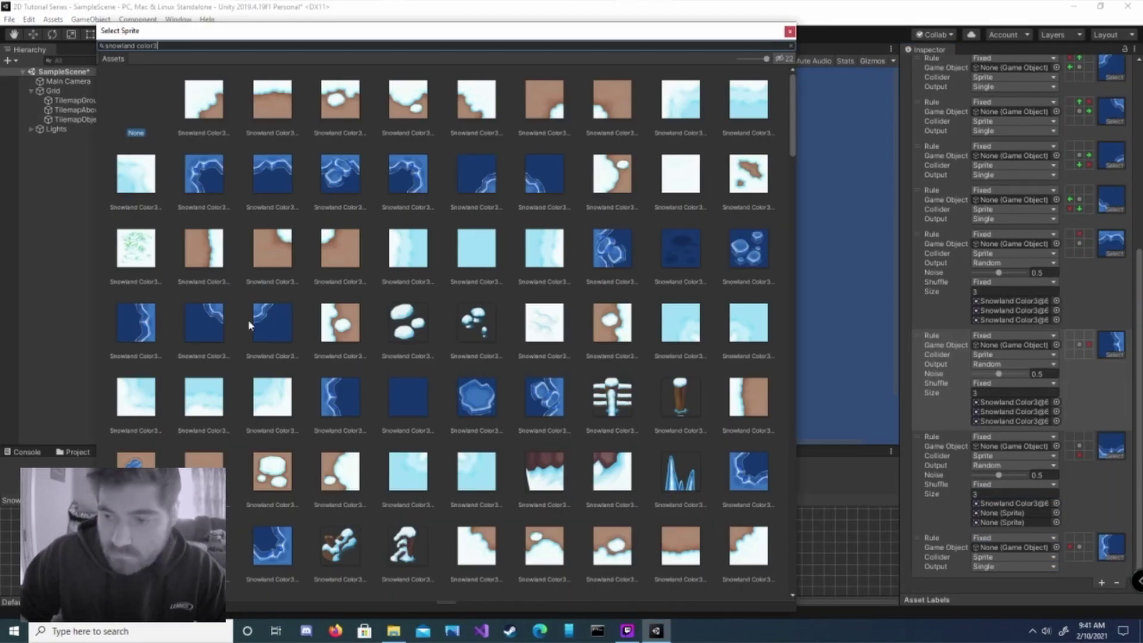
double_click(248, 319)
click(1056, 522)
double_click(334, 321)
Set the twelfth rule's output to Random with a size of 3
click(1012, 566)
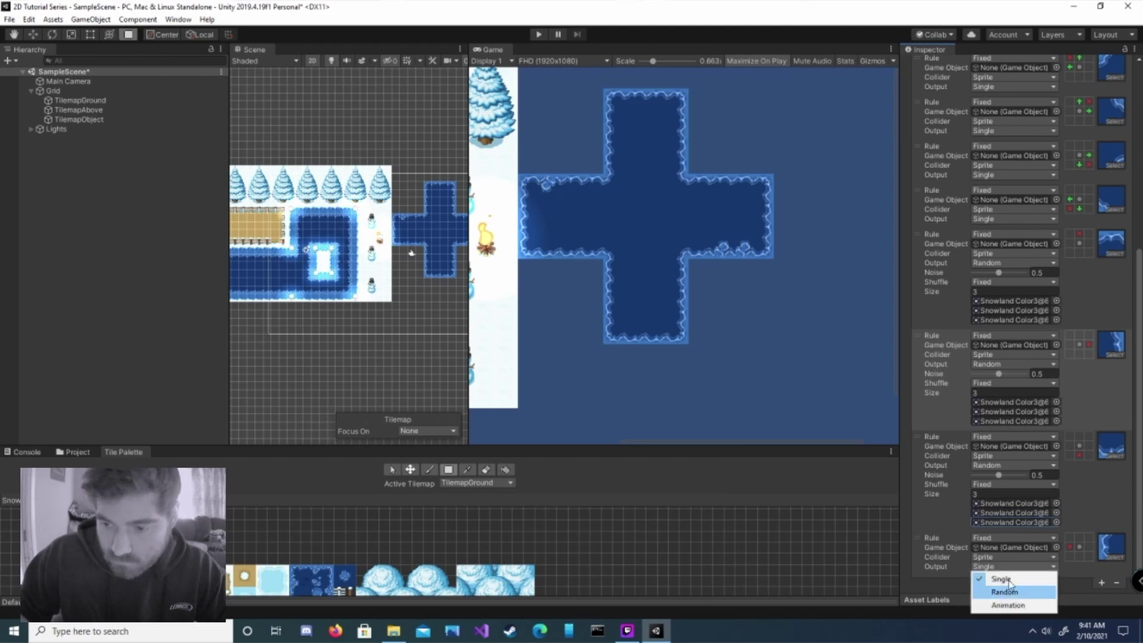
click(1000, 588)
drag(988, 557, 863, 542)
text(3)
key(Return)
Fill the twelfth rule's two empty sprite slots with the plain left-edge water sprite and its rocky variant
click(1056, 576)
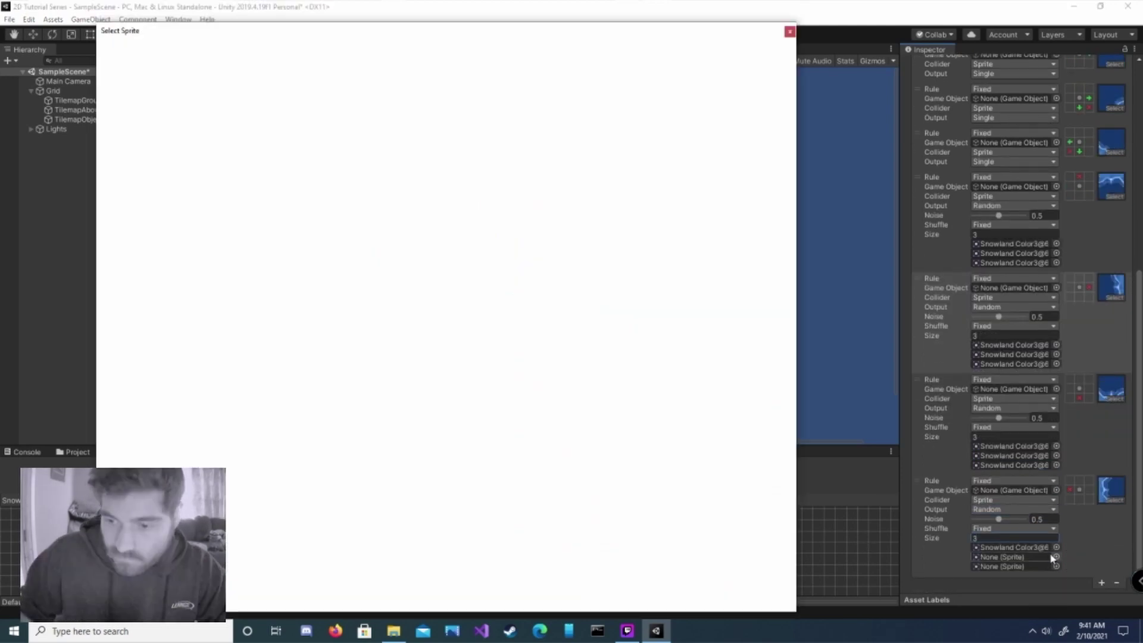
double_click(203, 322)
click(1056, 585)
double_click(613, 253)
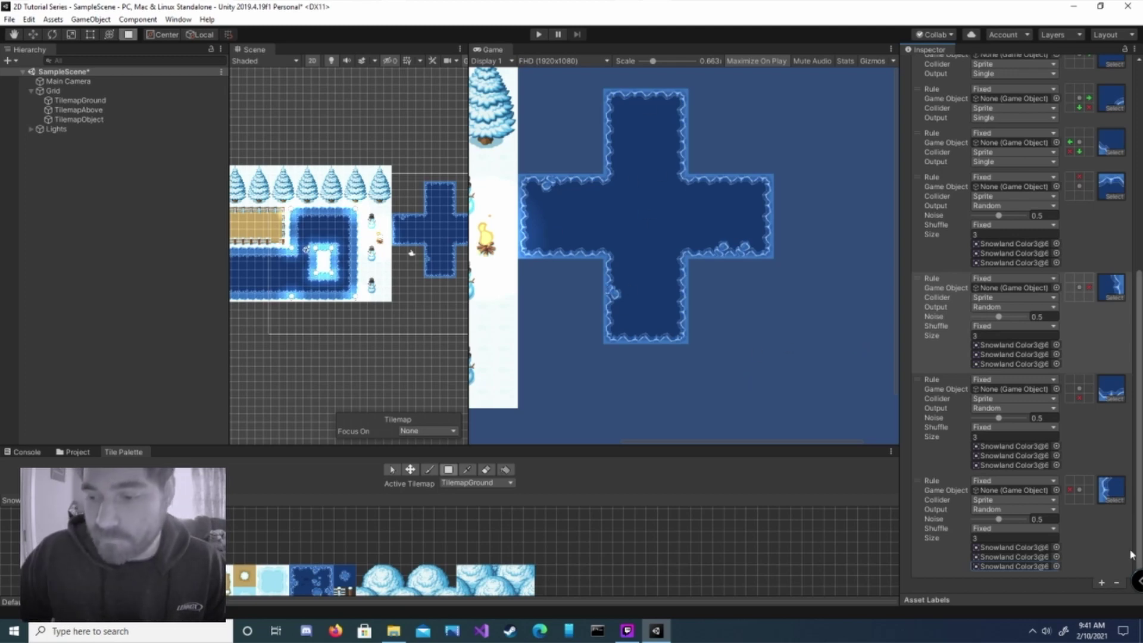
Add a thirteenth tiling rule for the water interior and set its output to Random with a size of 5
click(1101, 582)
scroll(1079, 508, down, 2)
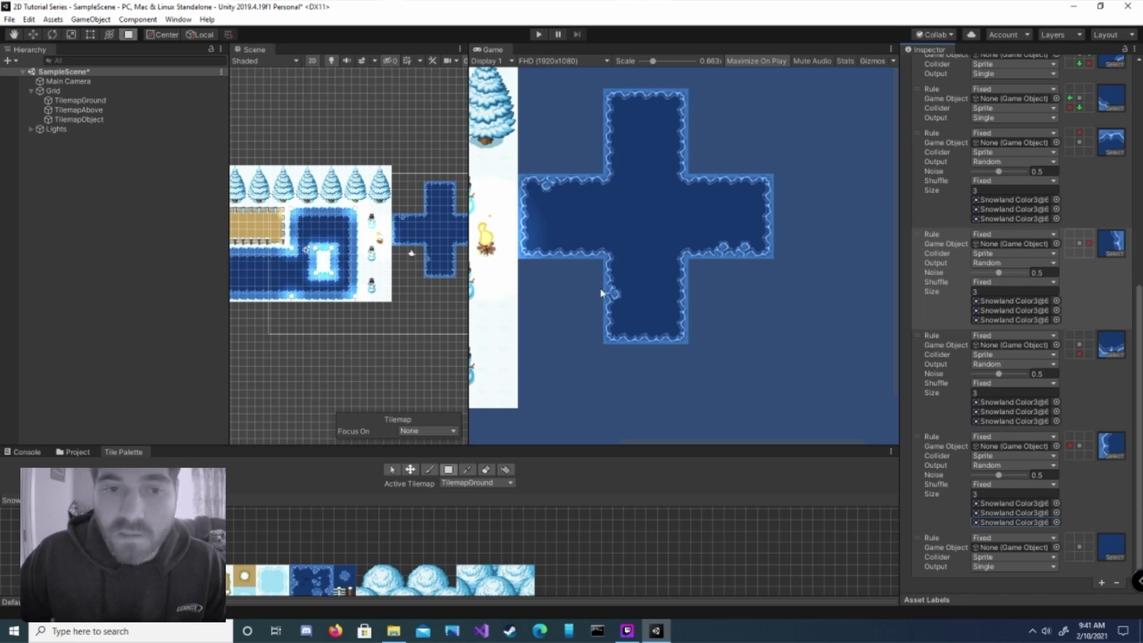
click(1014, 567)
click(991, 592)
scroll(1016, 536, down, 2)
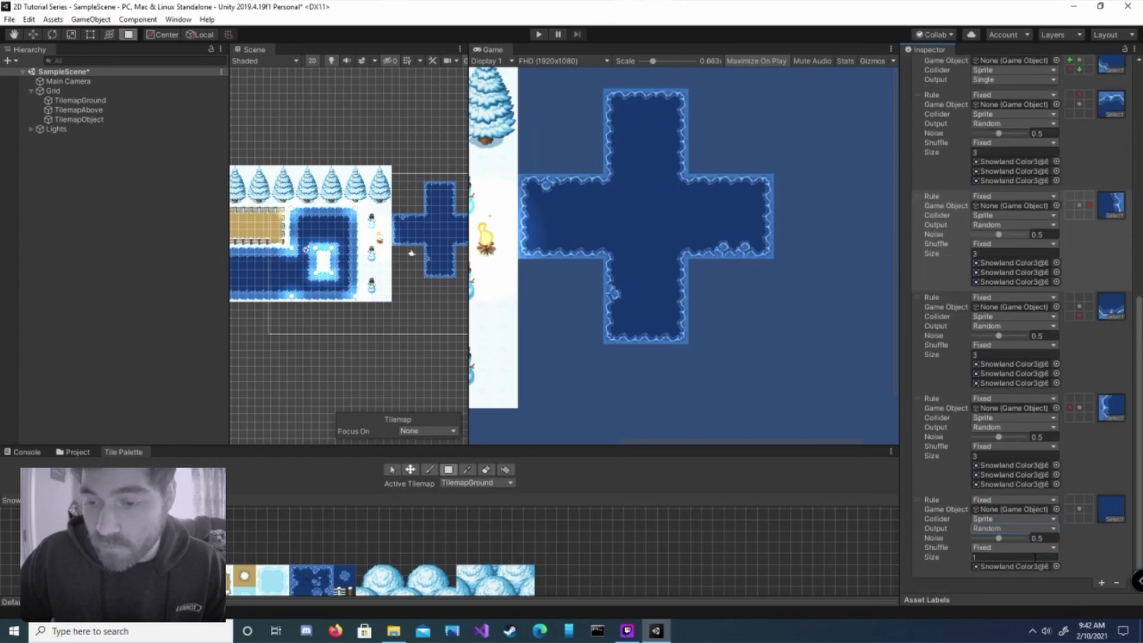
text(5)
key(Return)
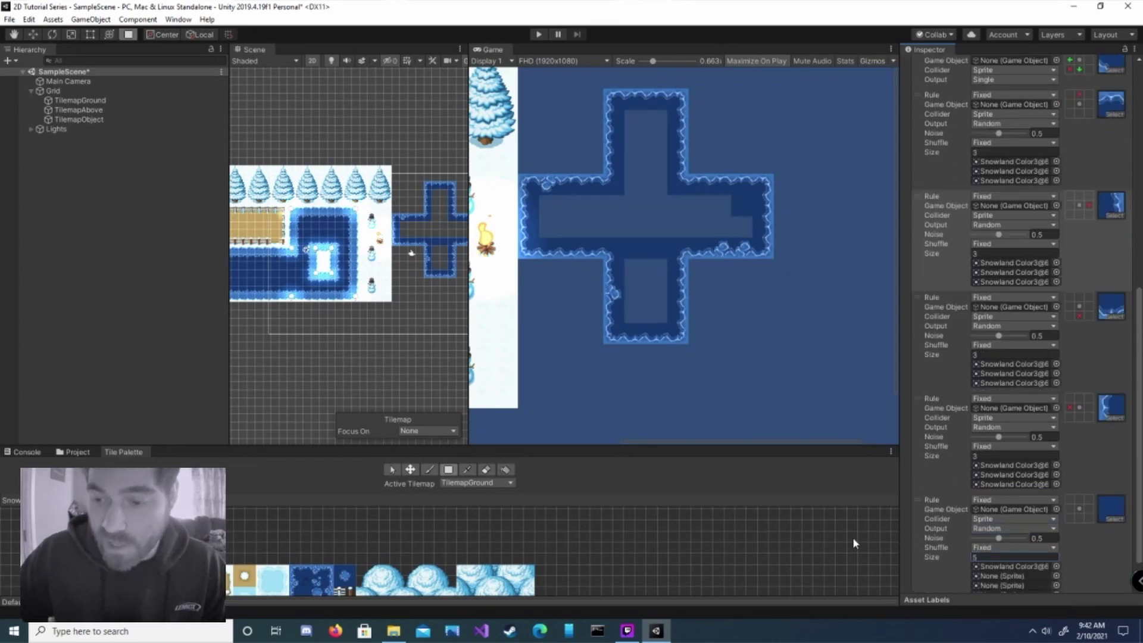
scroll(1066, 440, down, 2)
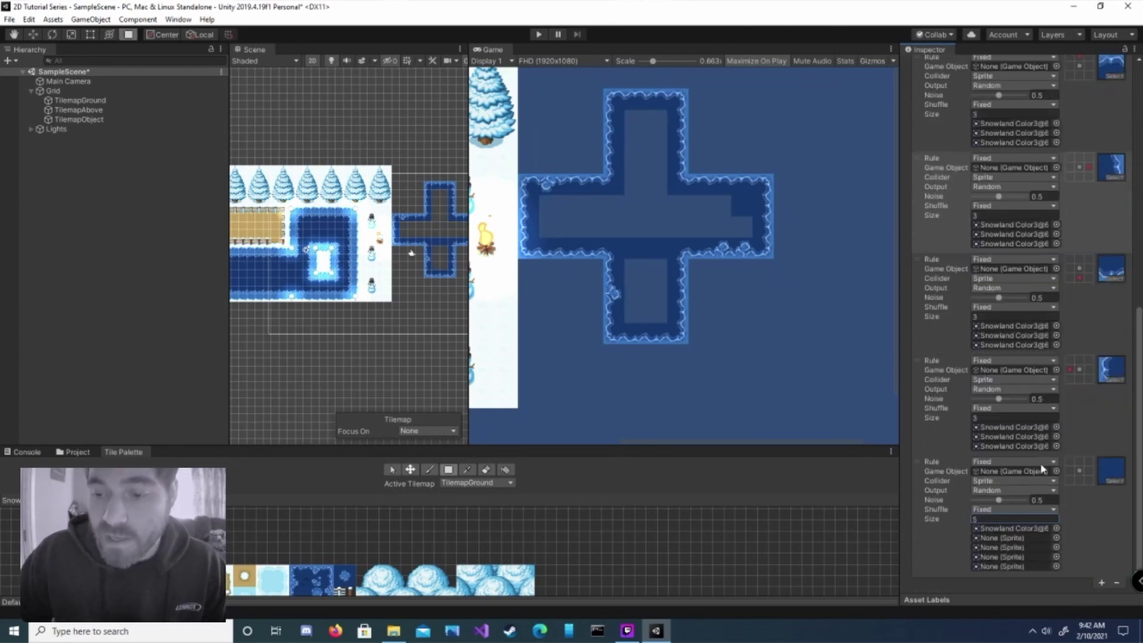
click(994, 521)
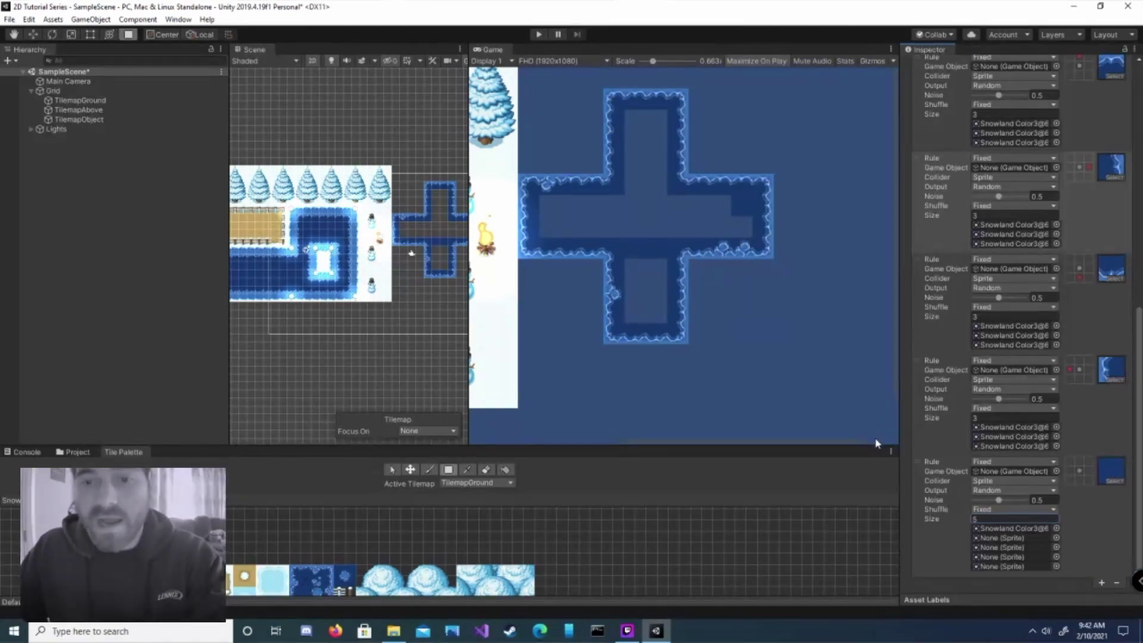
Fill the thirteenth rule's second and third slots with the dark-spotted and small-rock water sprites, filtering the sprites by "snowland color3"
click(1057, 538)
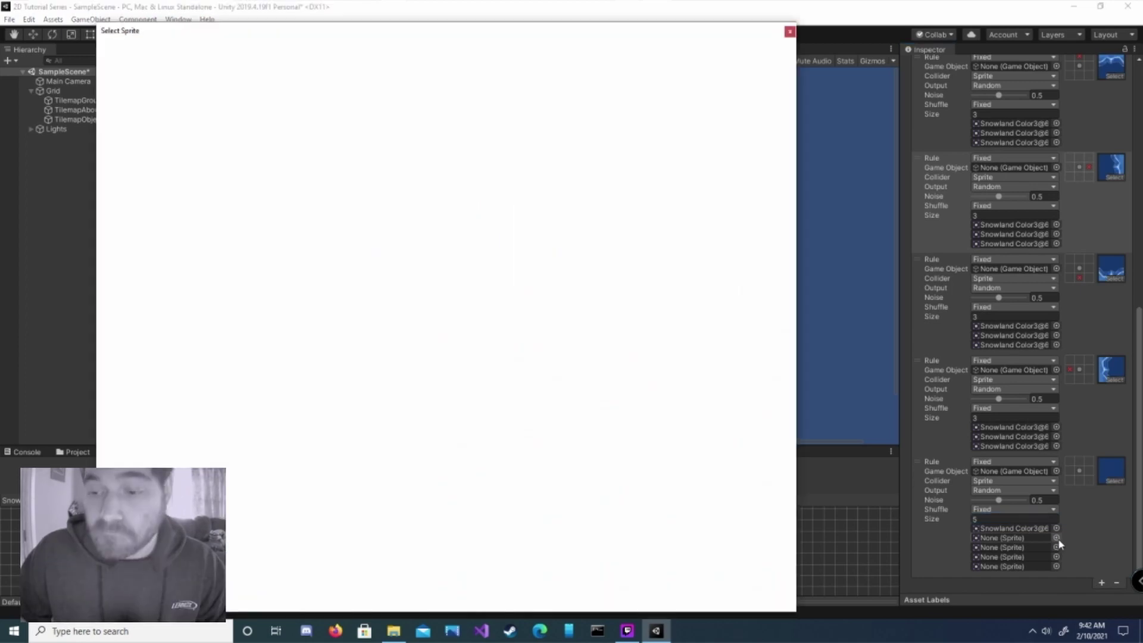
text(snowland color3)
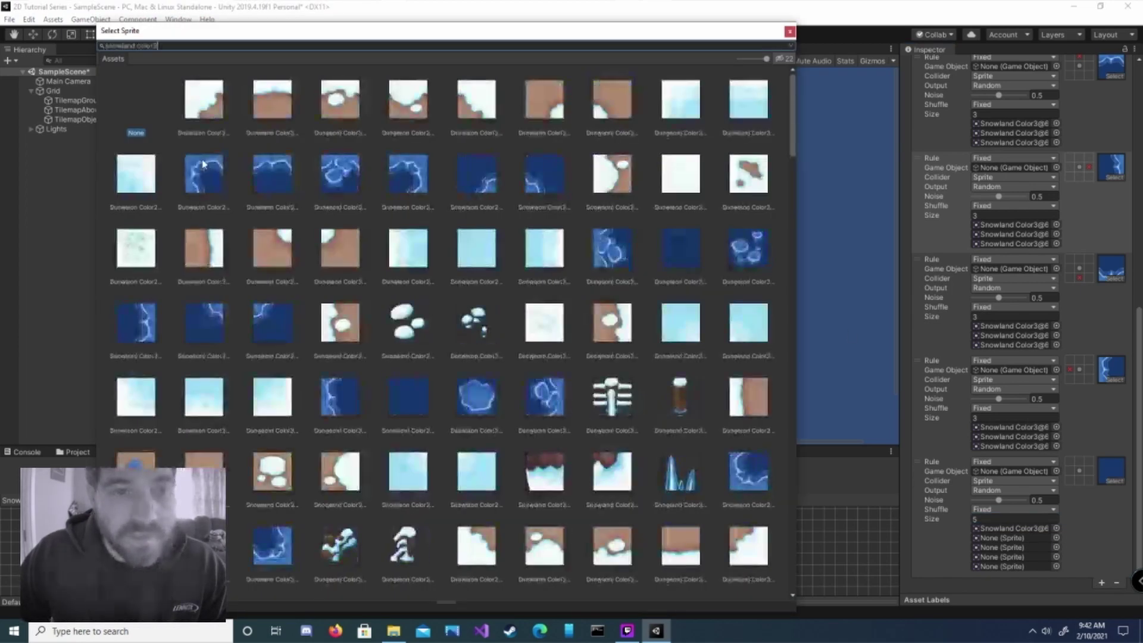
double_click(691, 257)
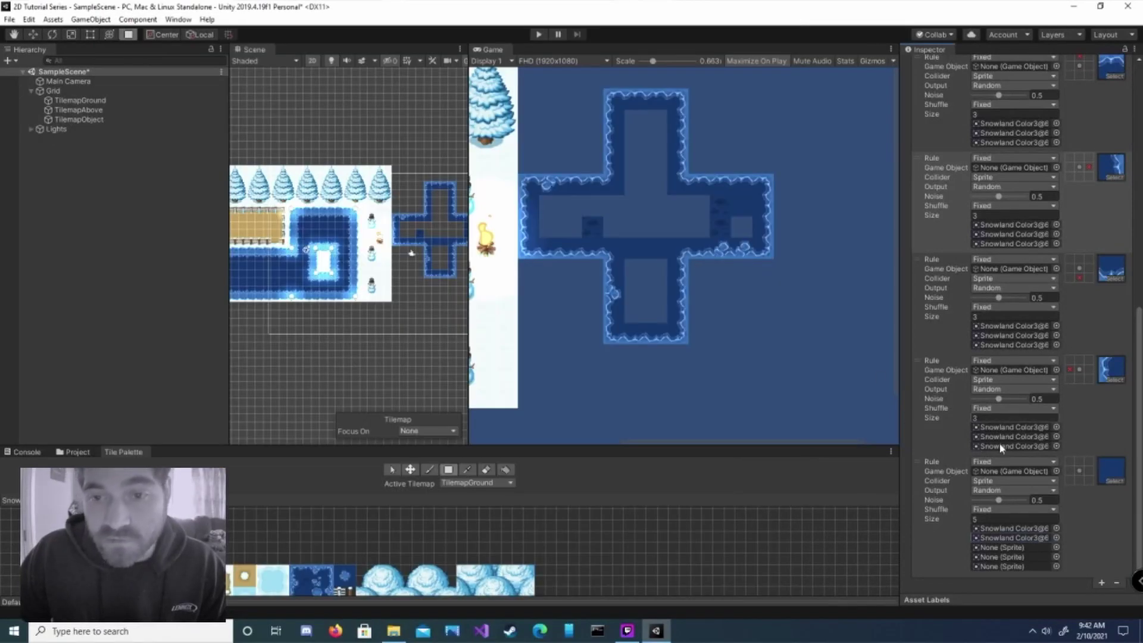
click(1056, 547)
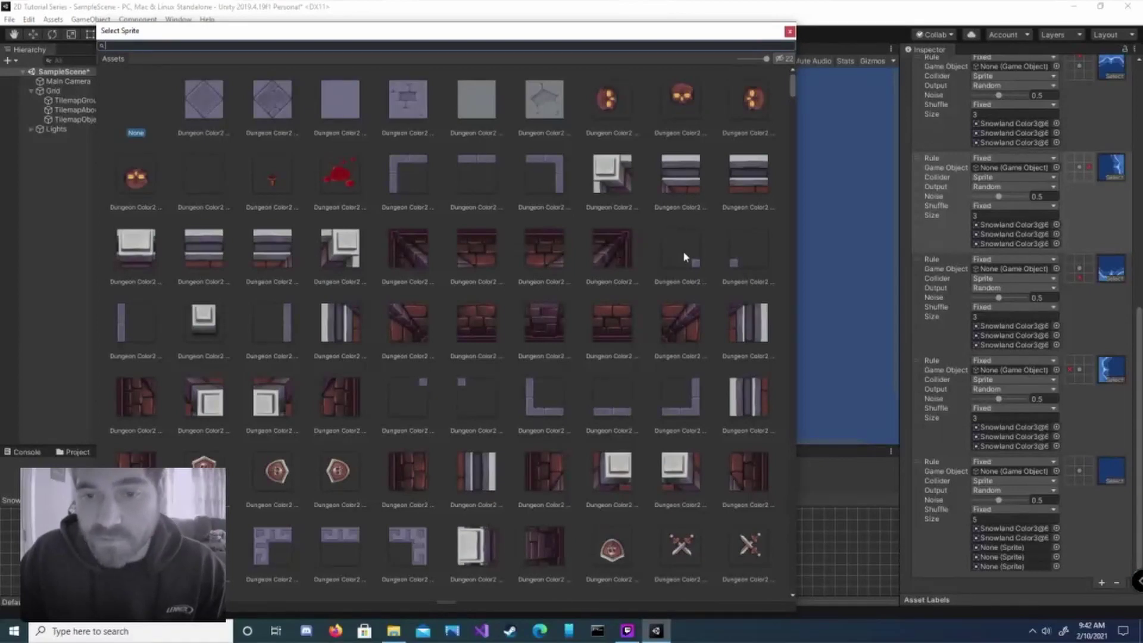
text(snowland color3)
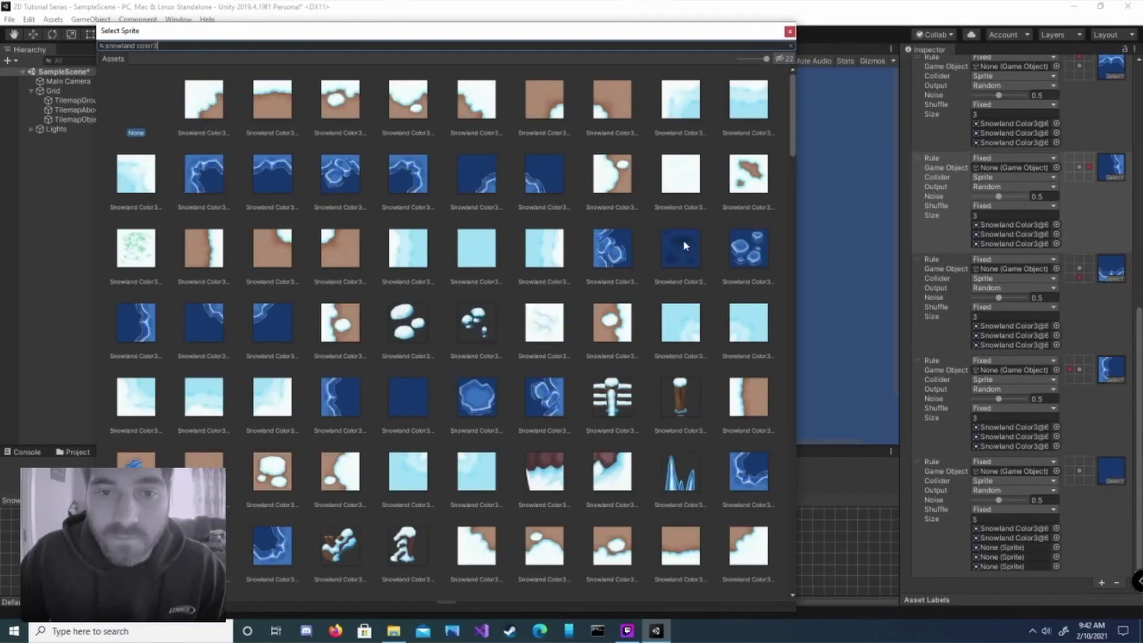
double_click(746, 250)
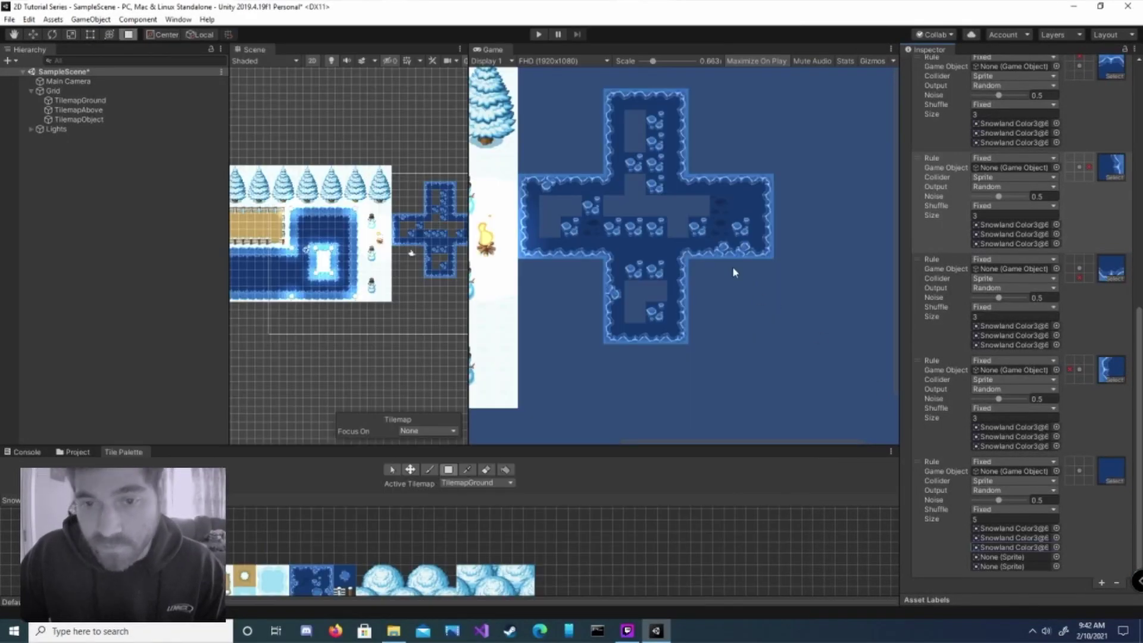
Fill the thirteenth rule's fourth slot with the large-rock water sprite and its fifth slot with the plain deep-water sprite
click(1056, 557)
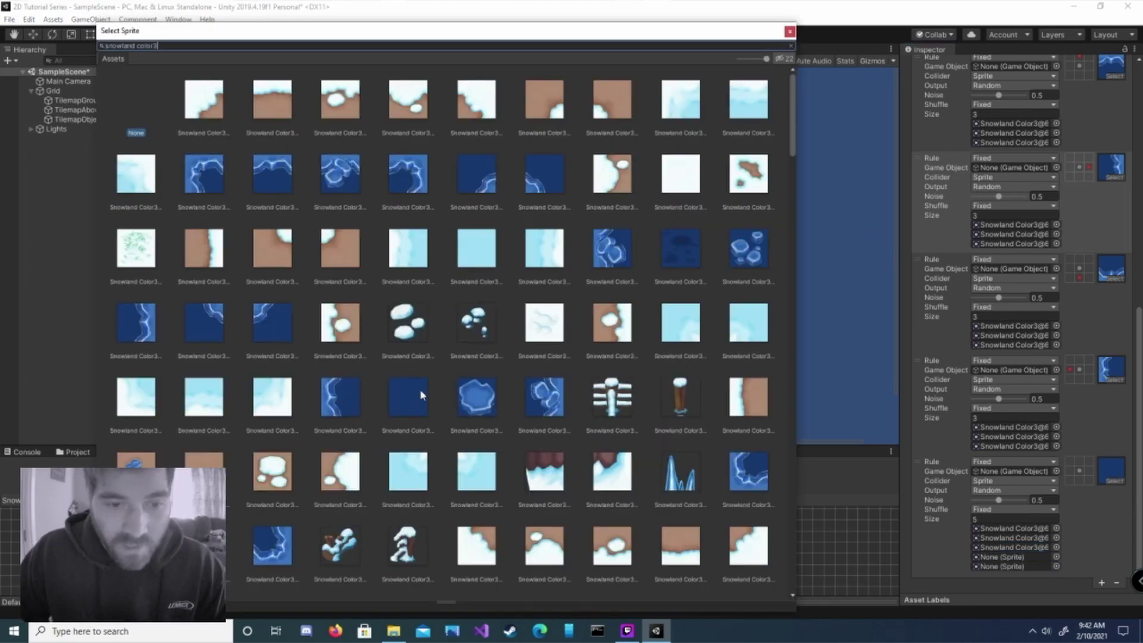
double_click(478, 403)
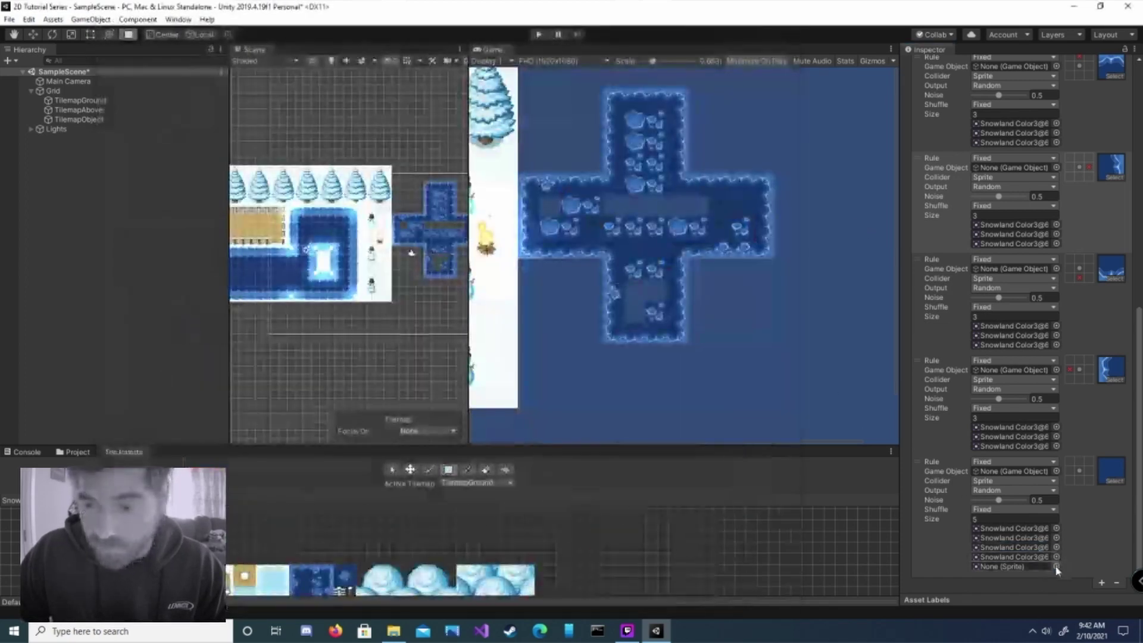
click(1056, 566)
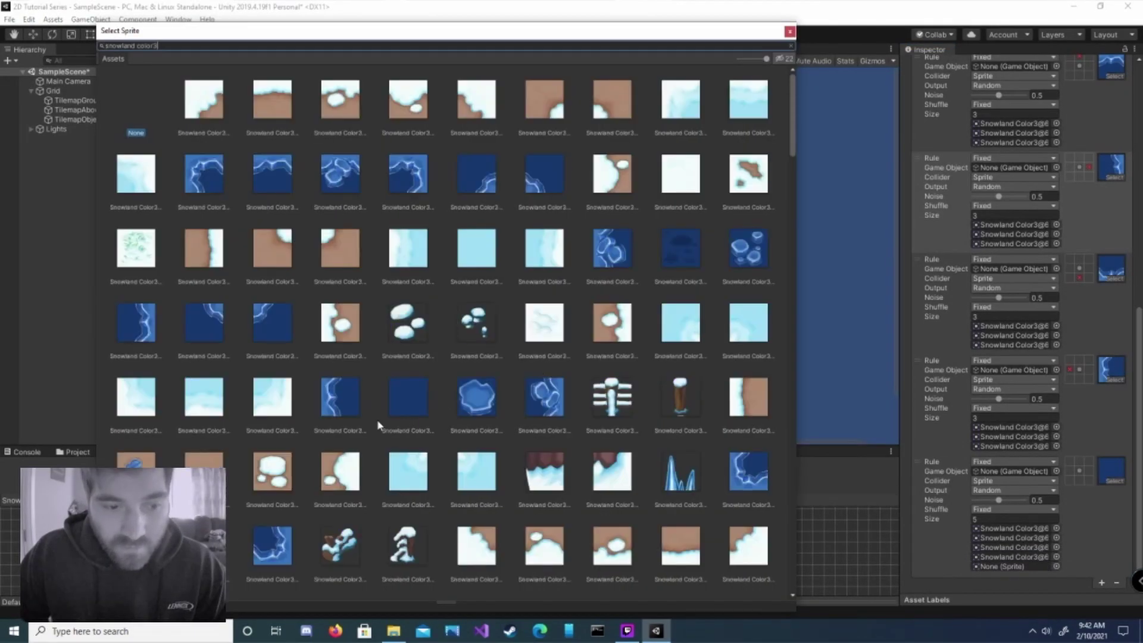
scroll(557, 431, down, 1)
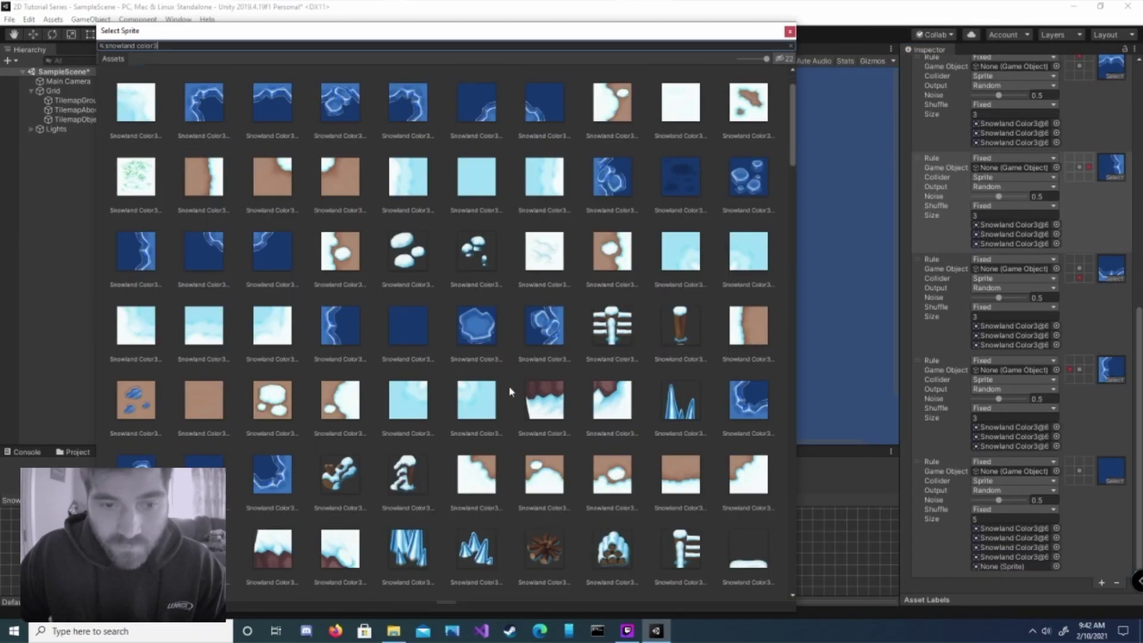
double_click(402, 322)
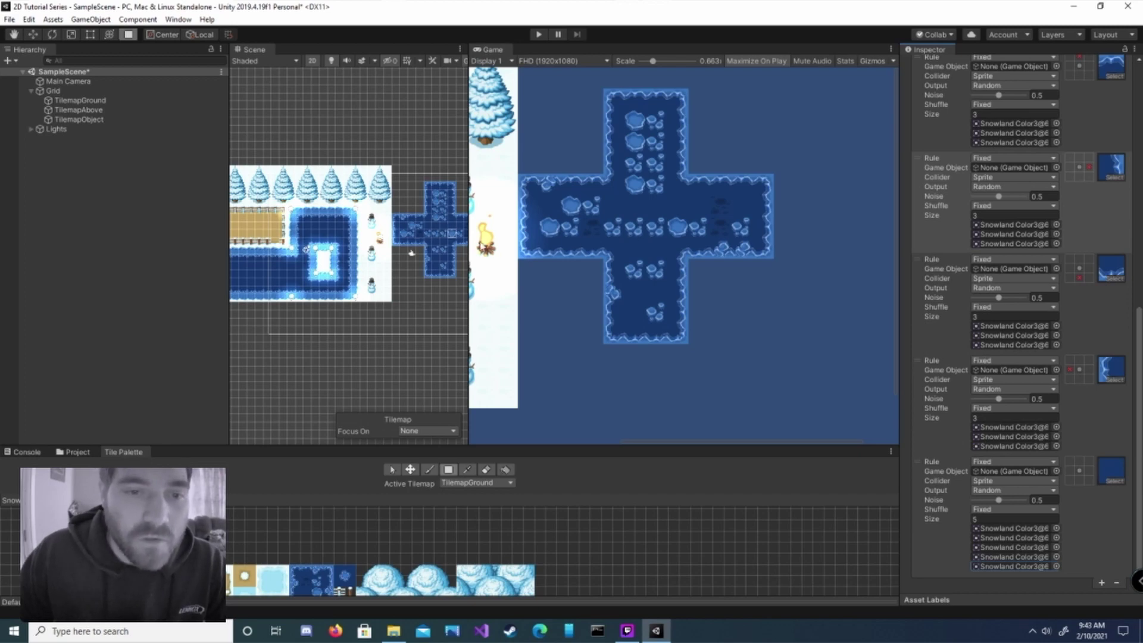
middle_drag(553, 234, 722, 233)
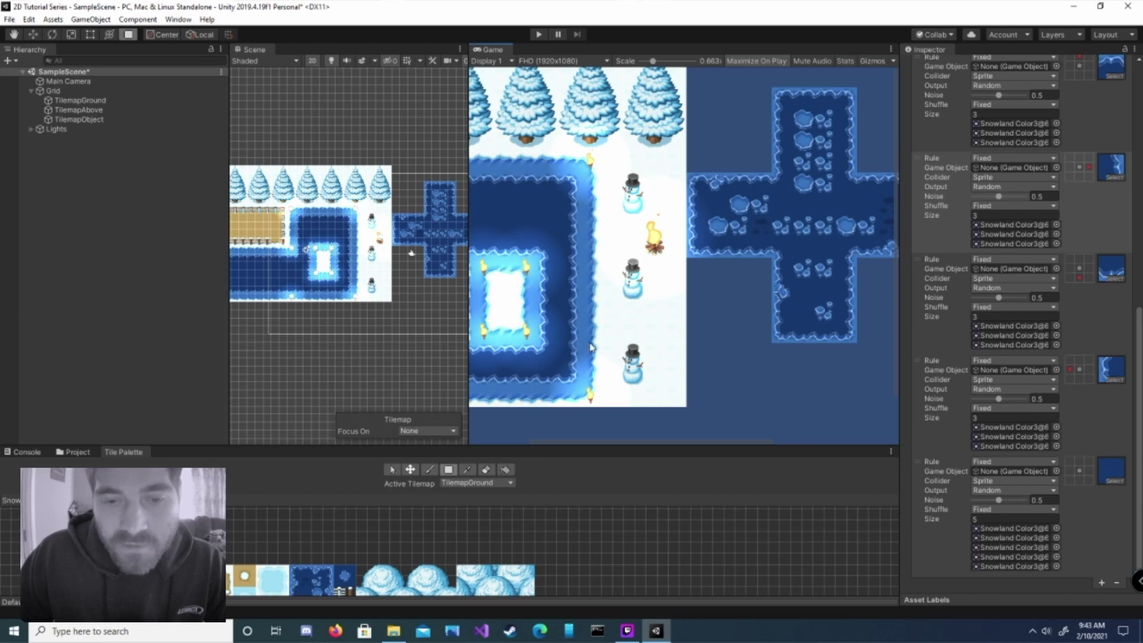
middle_drag(790, 271, 623, 271)
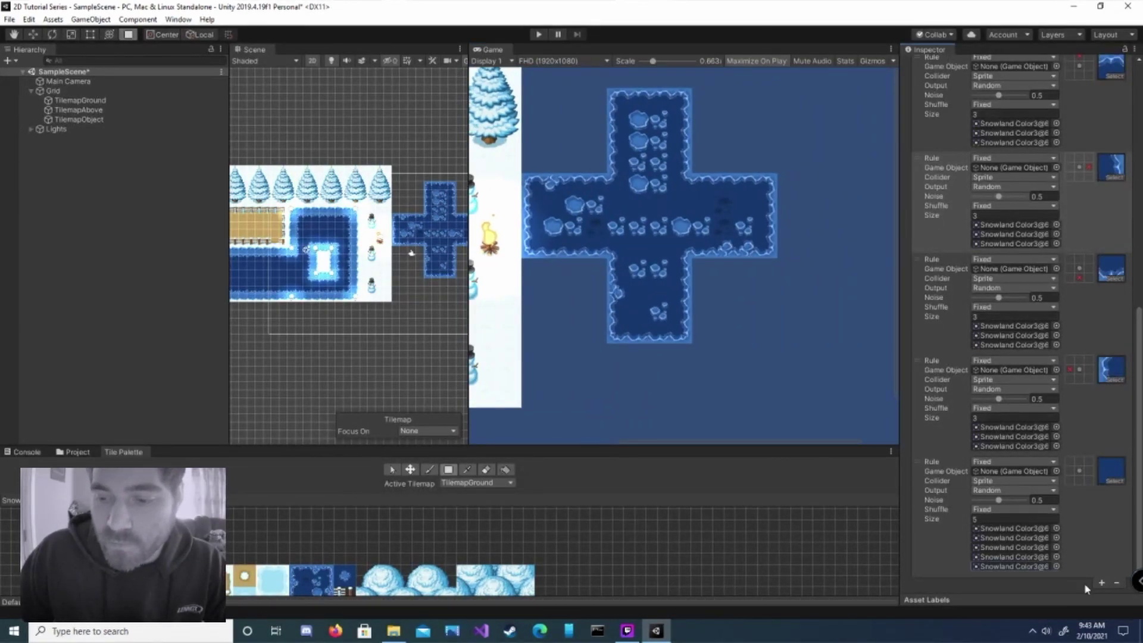
Add a fourteenth tiling rule and assign it the lighter blue water sprite with snow along its upper edge
click(1101, 582)
scroll(1123, 518, down, 2)
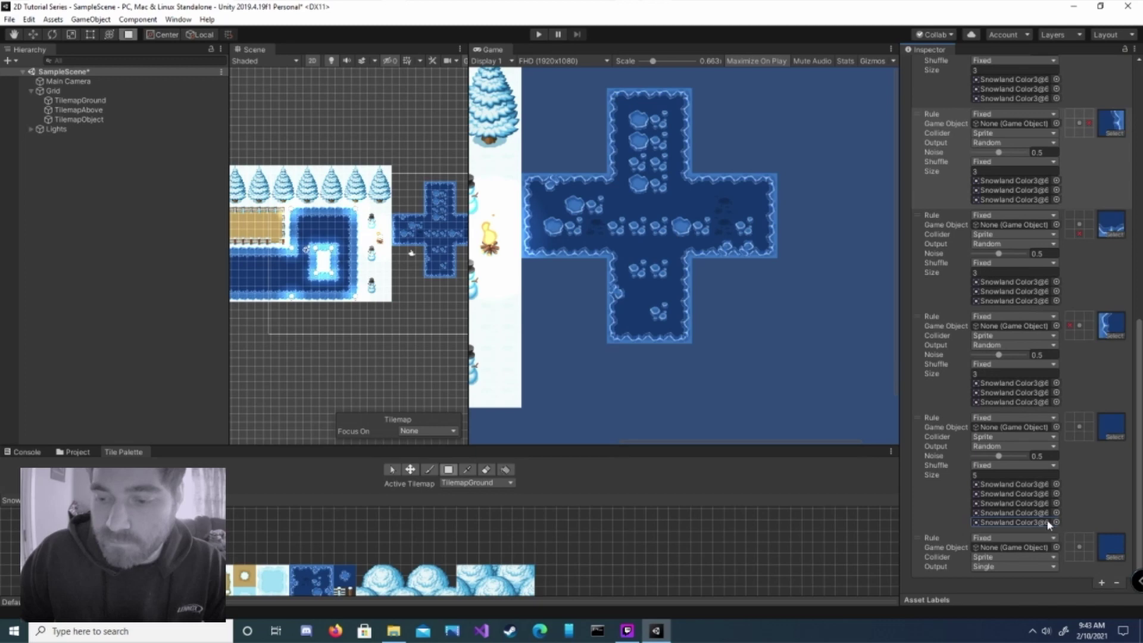
click(1113, 556)
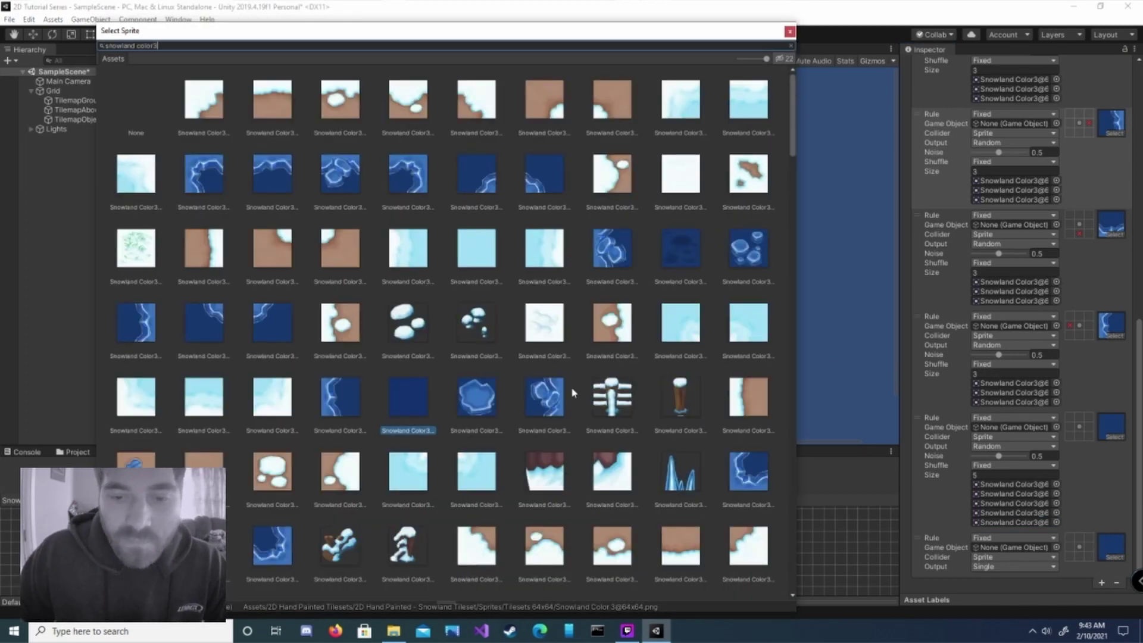
scroll(565, 417, down, 5)
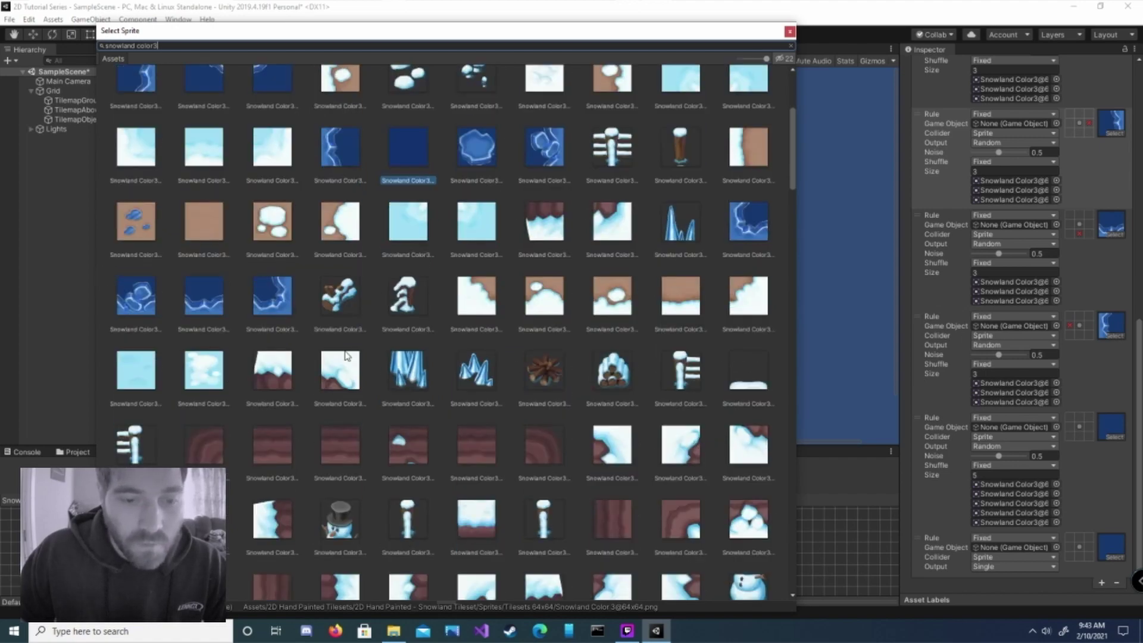
scroll(348, 356, down, 10)
double_click(408, 382)
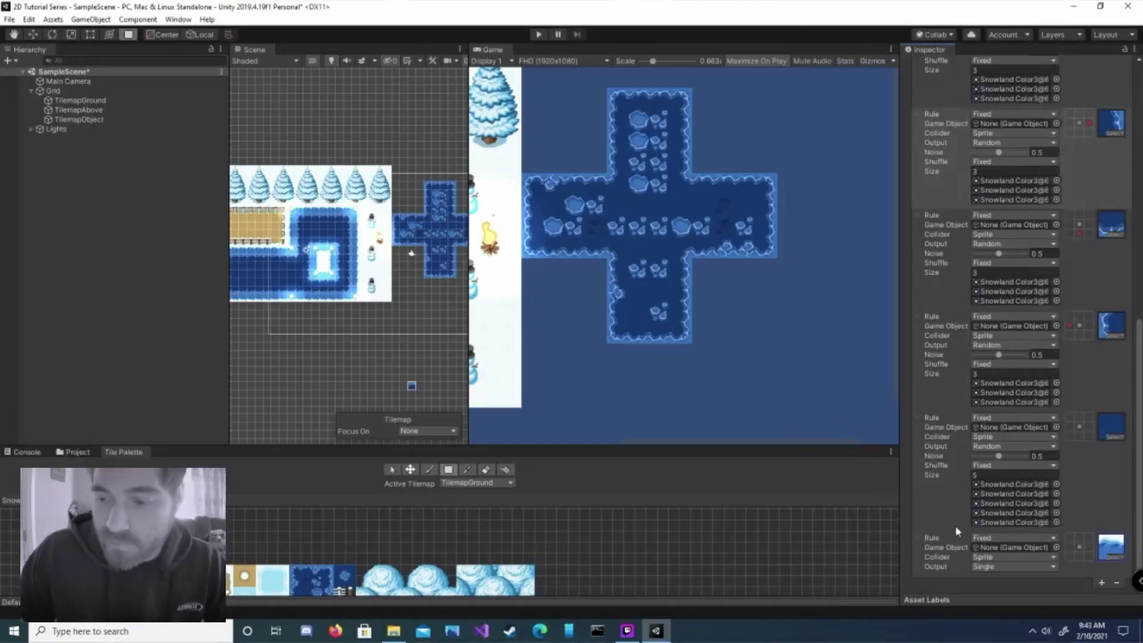
Set the fourteenth rule's output to Random with a size of 3
click(1055, 570)
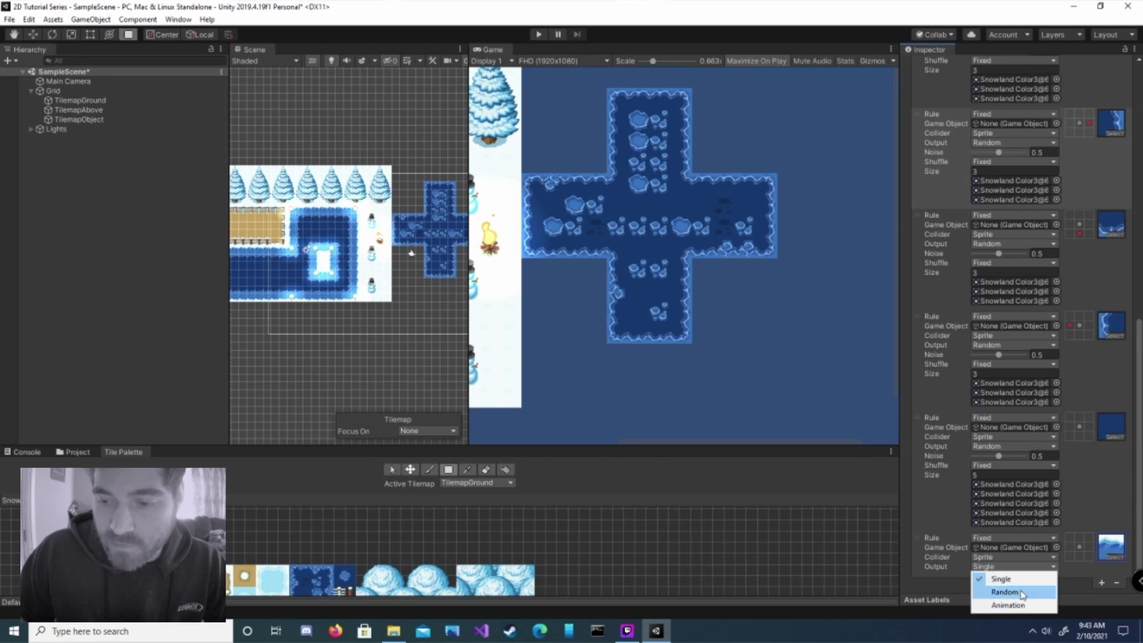
click(1020, 589)
scroll(987, 568, down, 1)
click(989, 558)
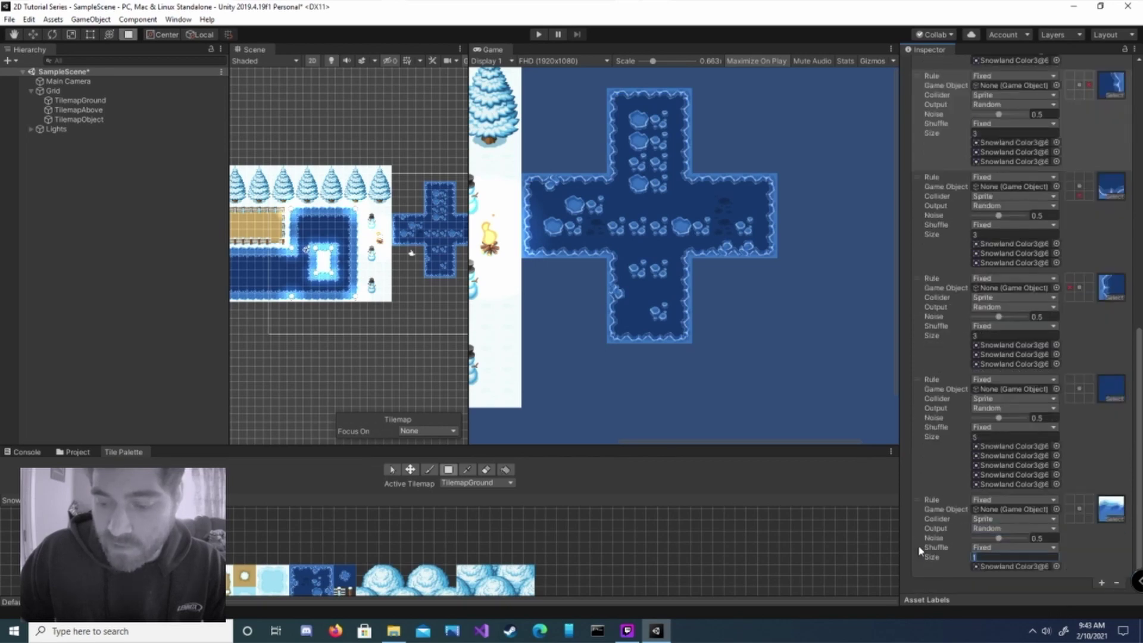
text(3)
key(Return)
Fill the fourteenth rule's empty slots with the plain snowy upper-edge water sprite and its lumpy variant, and require no matching neighbour above
click(1057, 575)
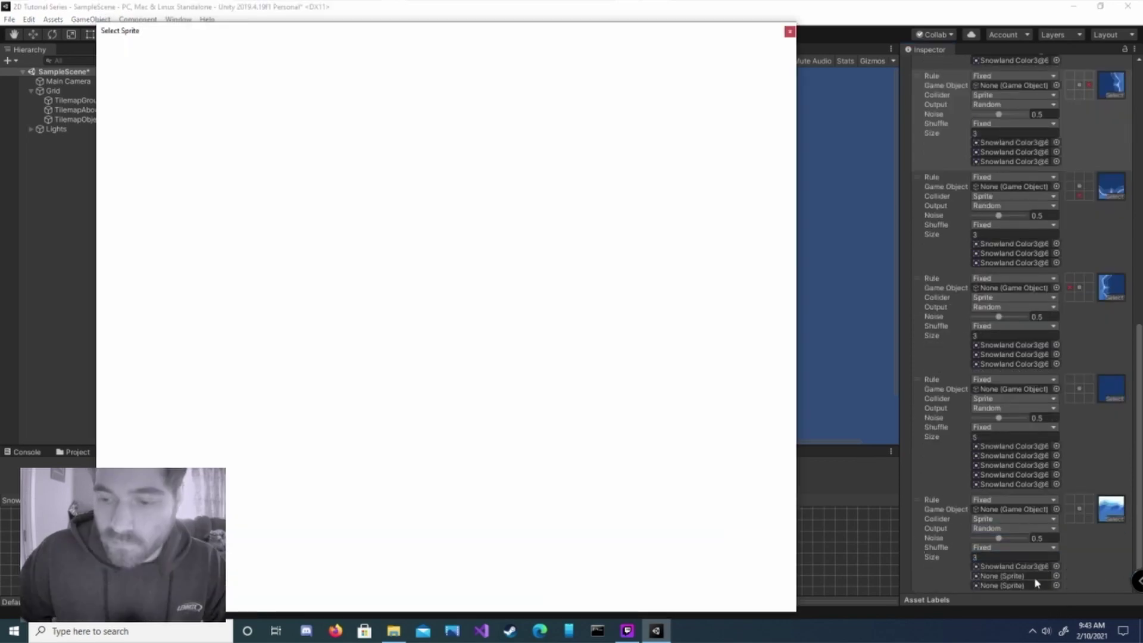
scroll(367, 320, down, 10)
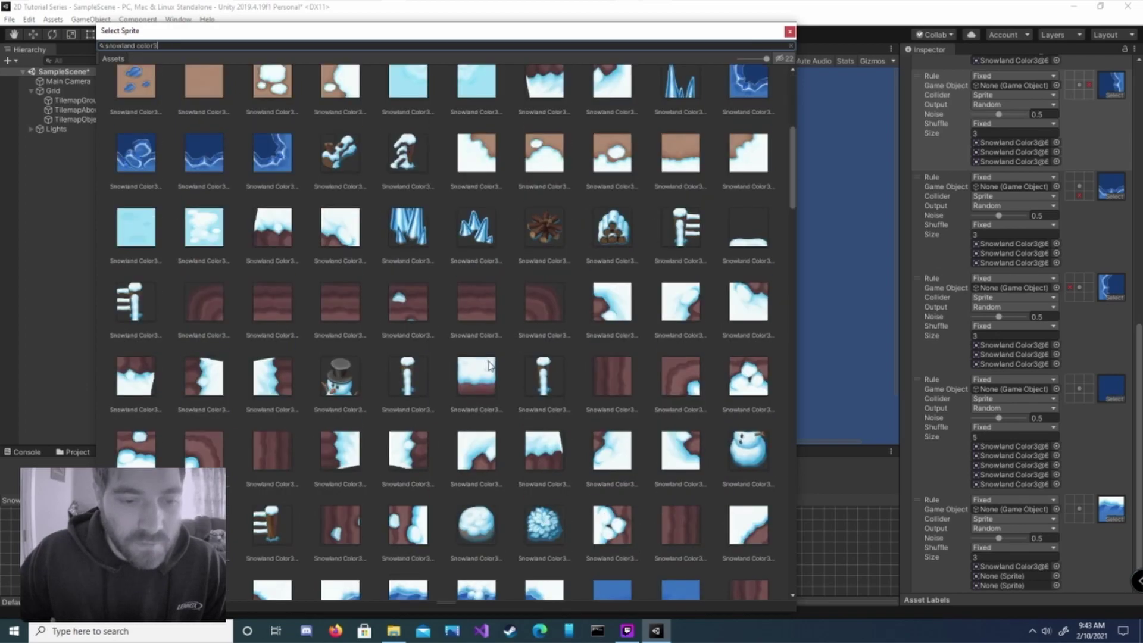
double_click(417, 243)
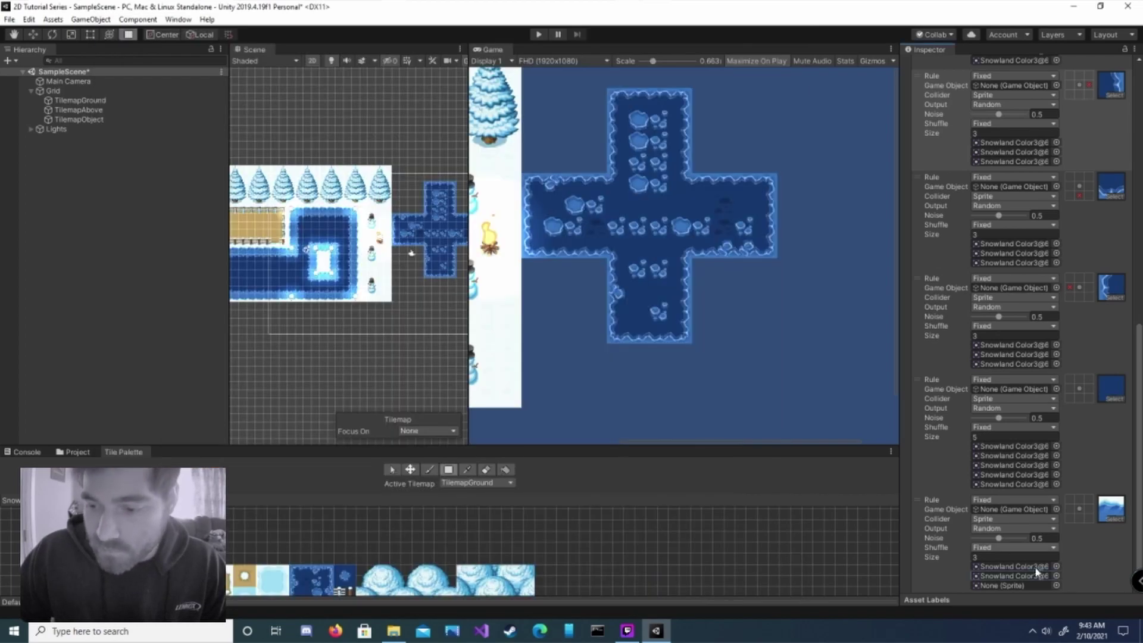
click(1057, 585)
scroll(415, 300, down, 10)
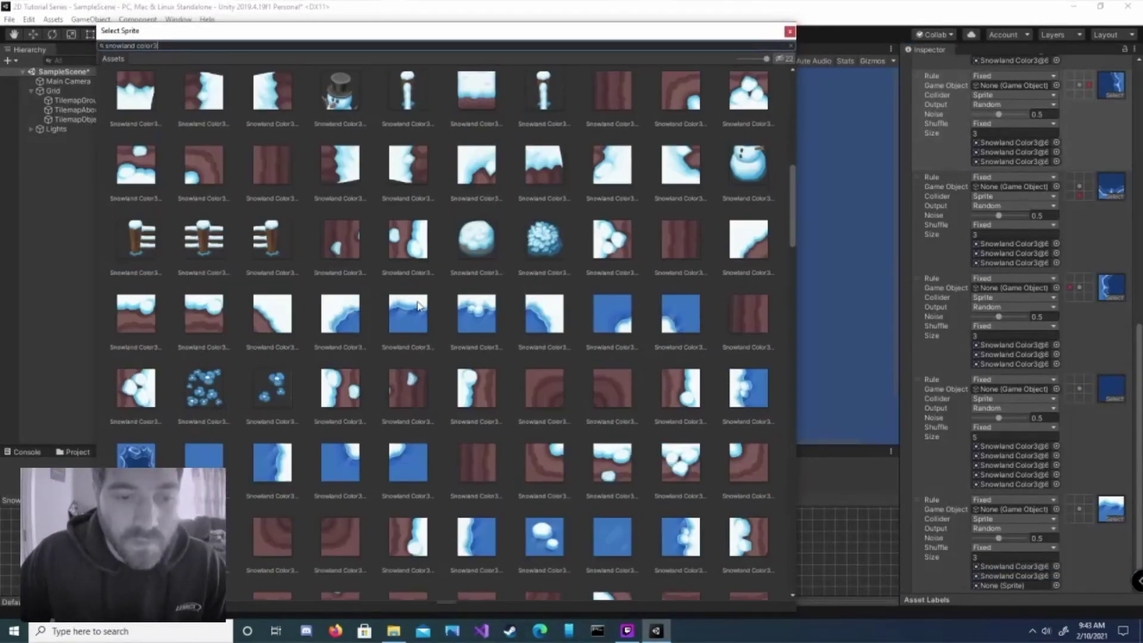
double_click(474, 315)
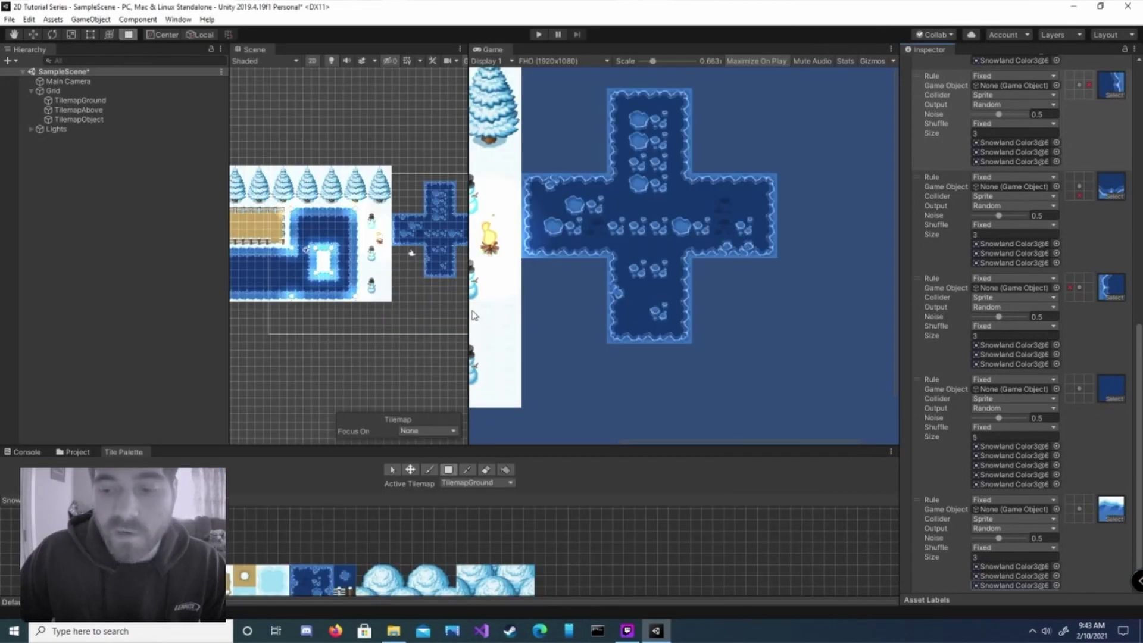
click(1081, 500)
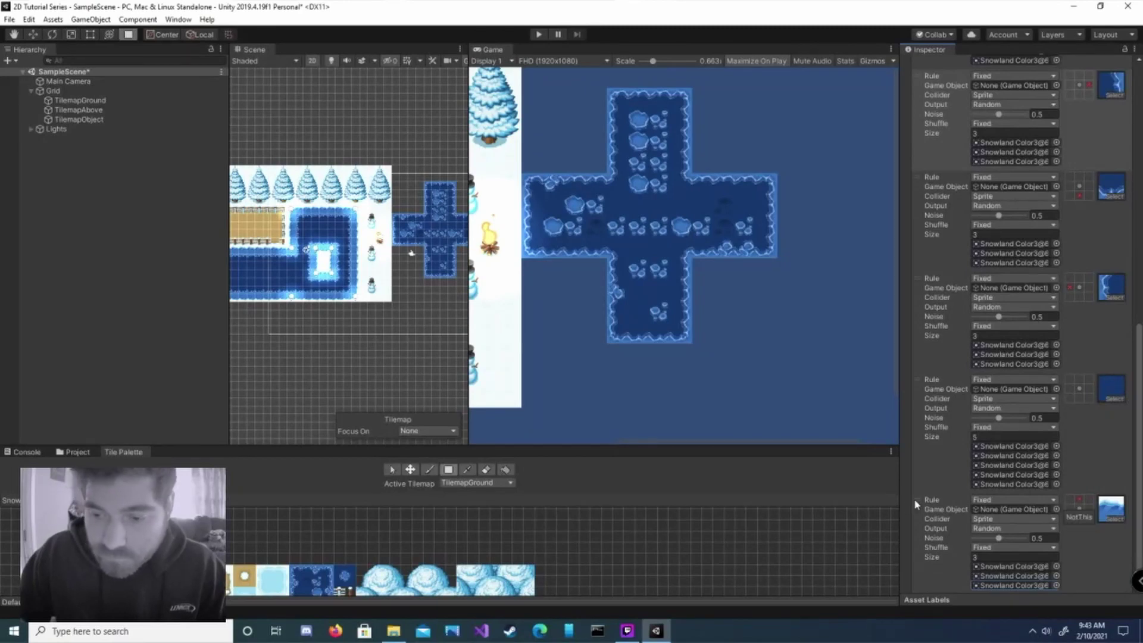
Move the snowy upper-edge rule up the tiling list so that it sits directly above the dark-water upper-edge rule
drag(918, 503, 960, 115)
scroll(1037, 309, up, 9)
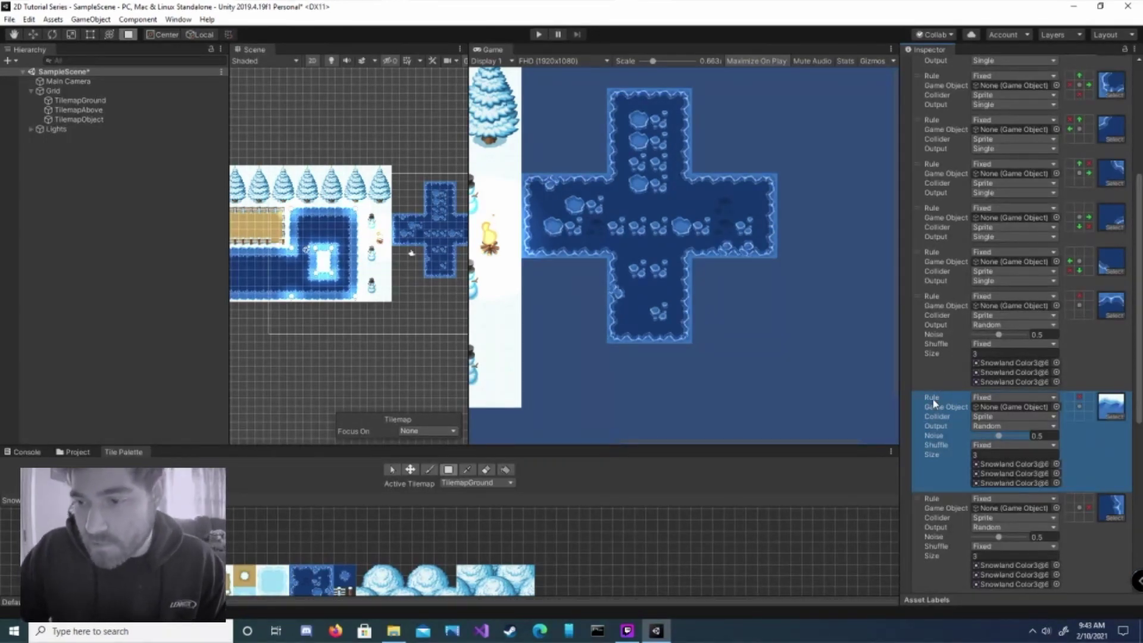
drag(940, 398, 929, 306)
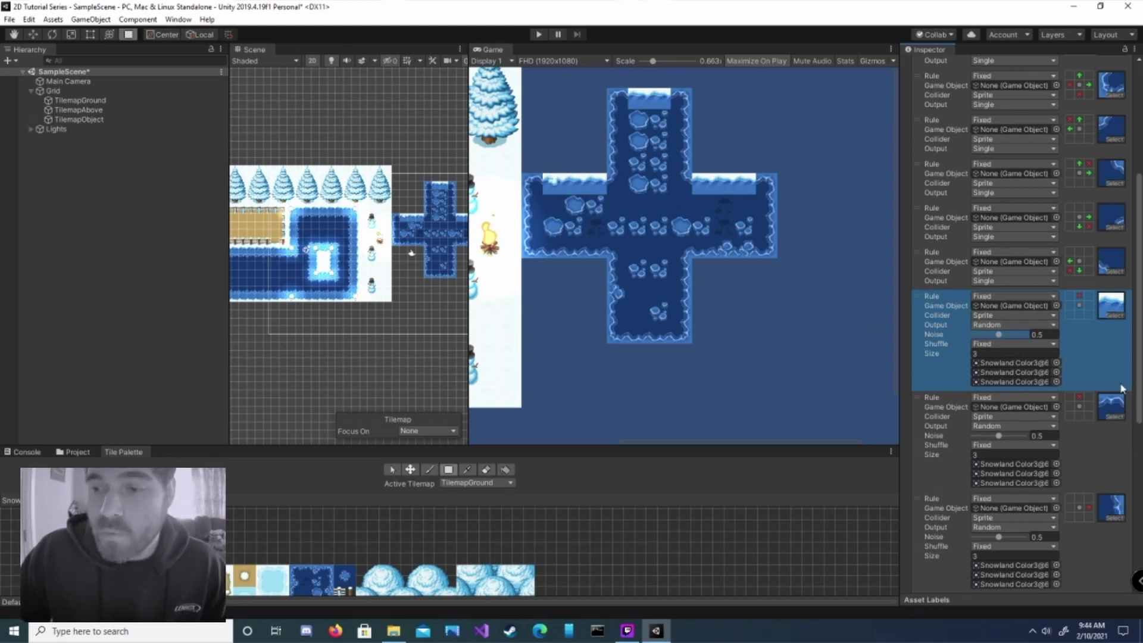
Enable Extend Neighbor and make the dark upper-edge rule require a matching tile directly above and no match two tiles above
scroll(1051, 248, up, 5)
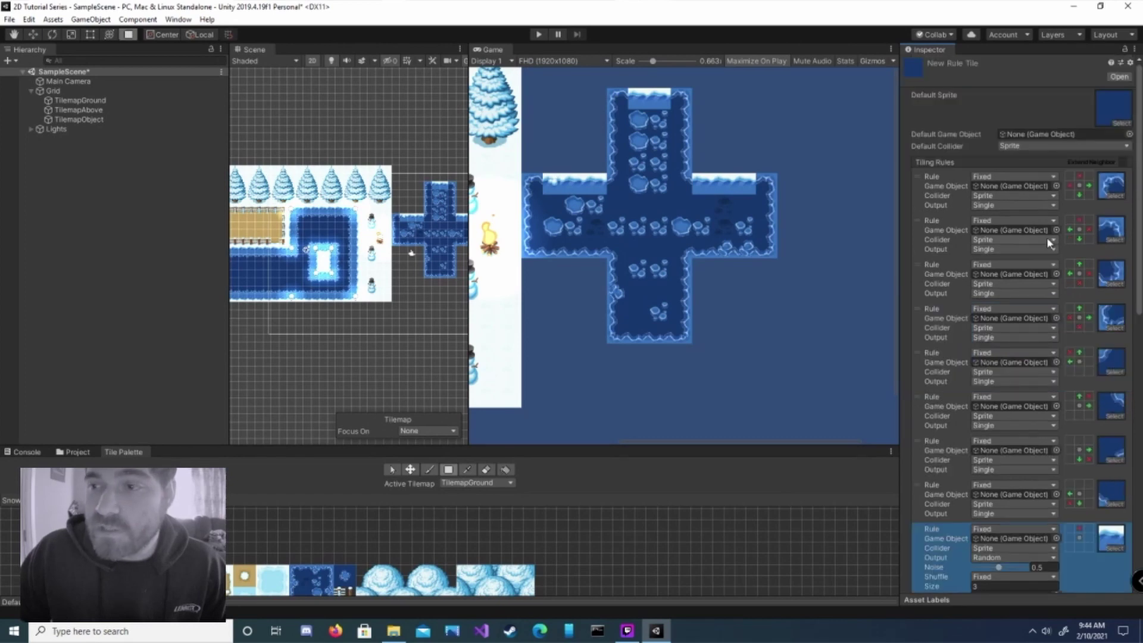
click(1122, 162)
scroll(1002, 411, down, 10)
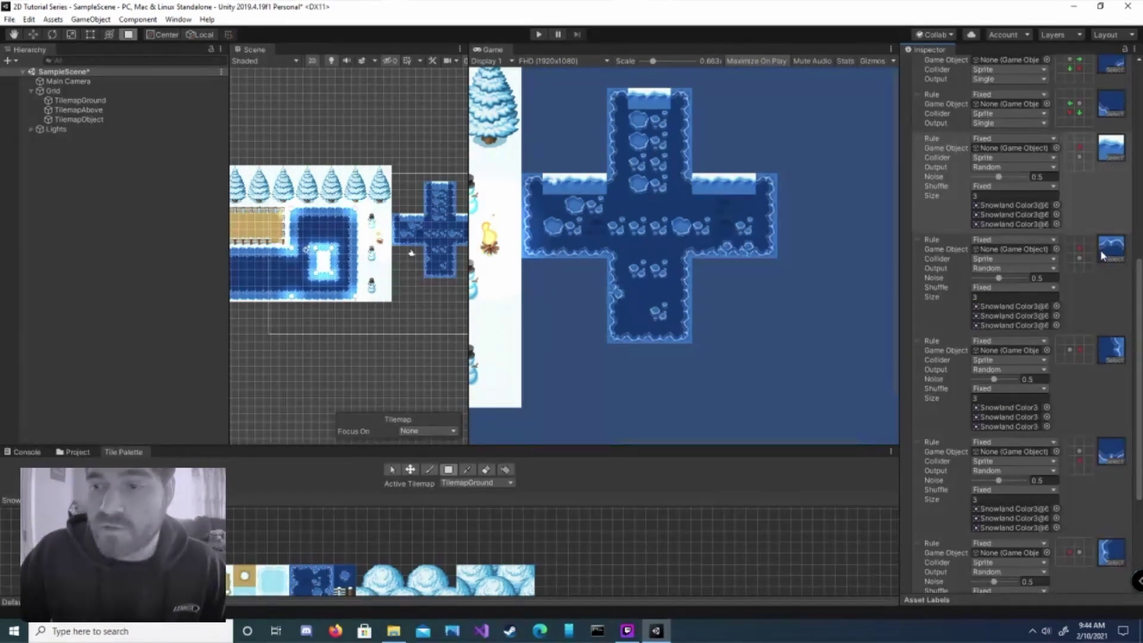
click(1079, 242)
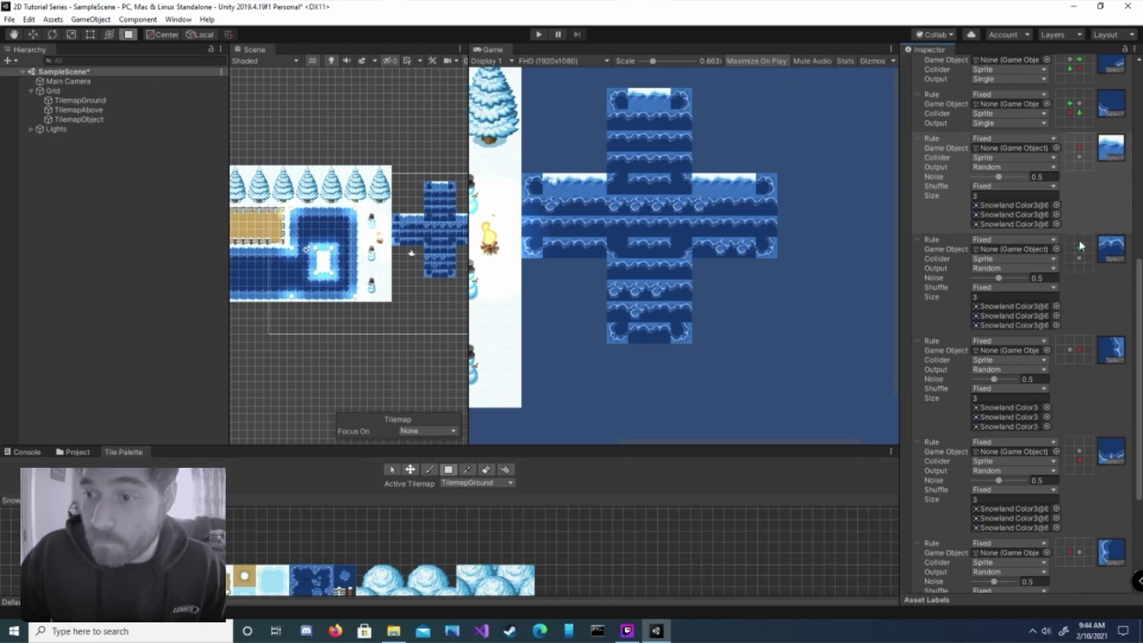
click(1078, 243)
click(1079, 256)
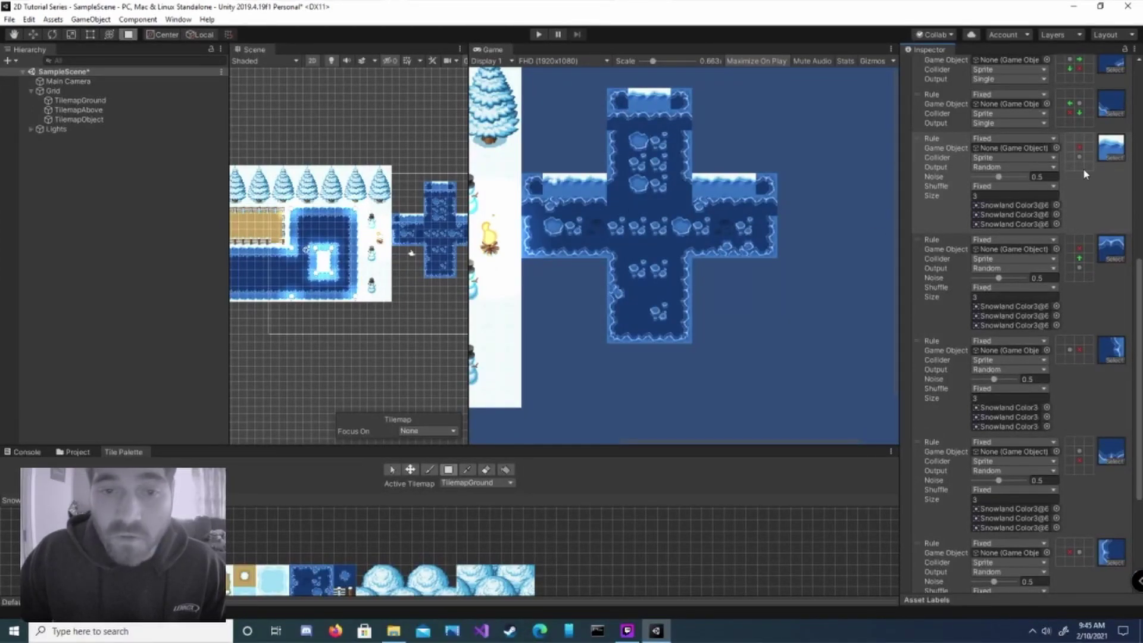
Add three tiling rules and assign the first one the lighter blue water sprite with snow along its right edge
scroll(1048, 286, down, 5)
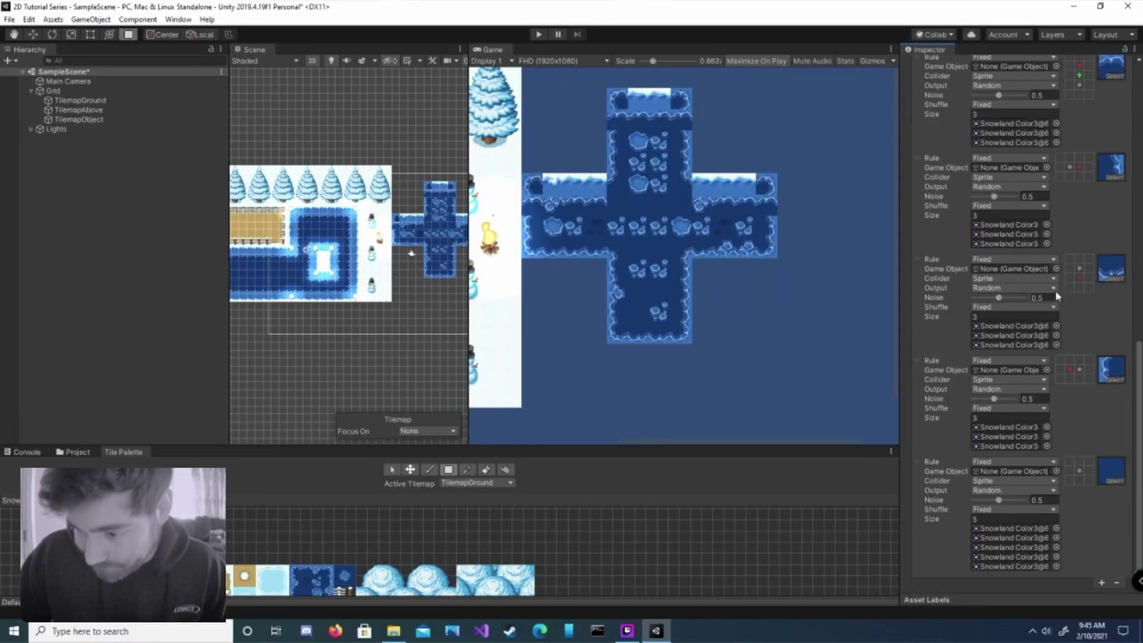
click(1100, 583)
click(1101, 583)
click(1100, 583)
scroll(1107, 476, down, 3)
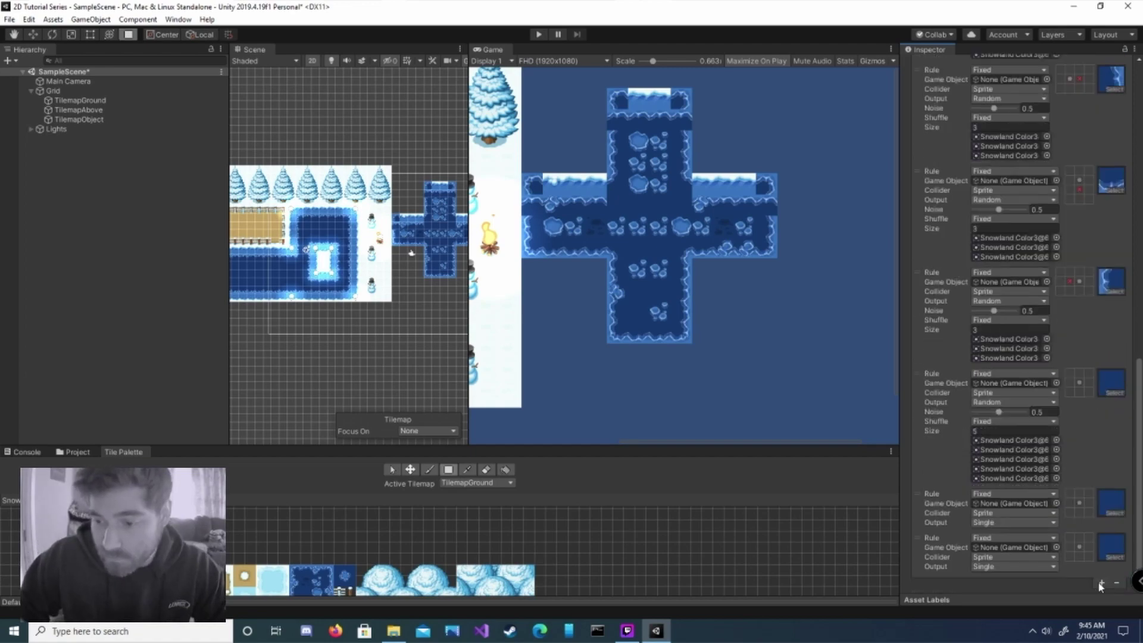
click(1112, 468)
scroll(569, 238, down, 3)
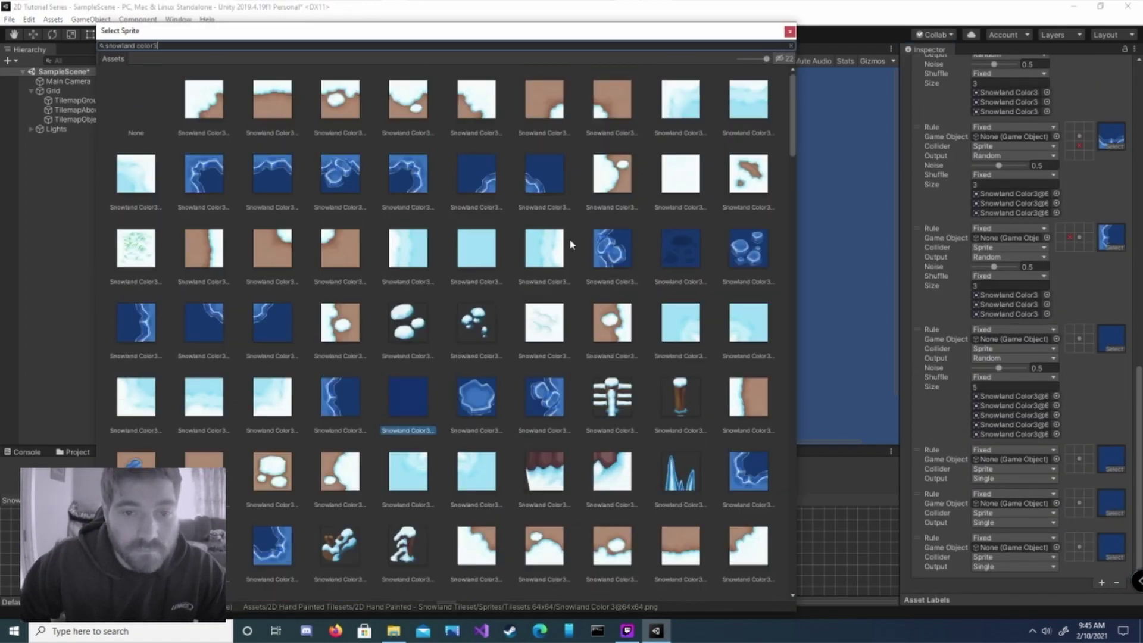
scroll(648, 366, down, 5)
double_click(287, 336)
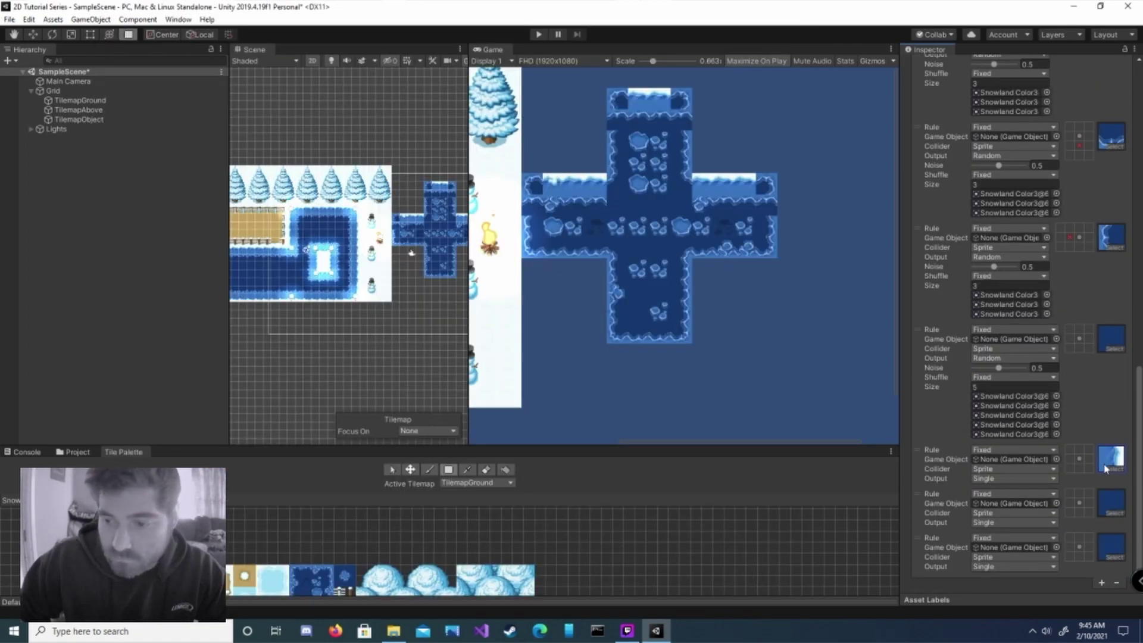
Set the snowy right-edge rule's output to Random with a size of 3
click(1012, 478)
click(1003, 506)
click(1012, 506)
text(3)
key(Return)
Fill the rule's two empty slots with snowy right-edge water sprites and require no matching neighbour to the right
click(1056, 526)
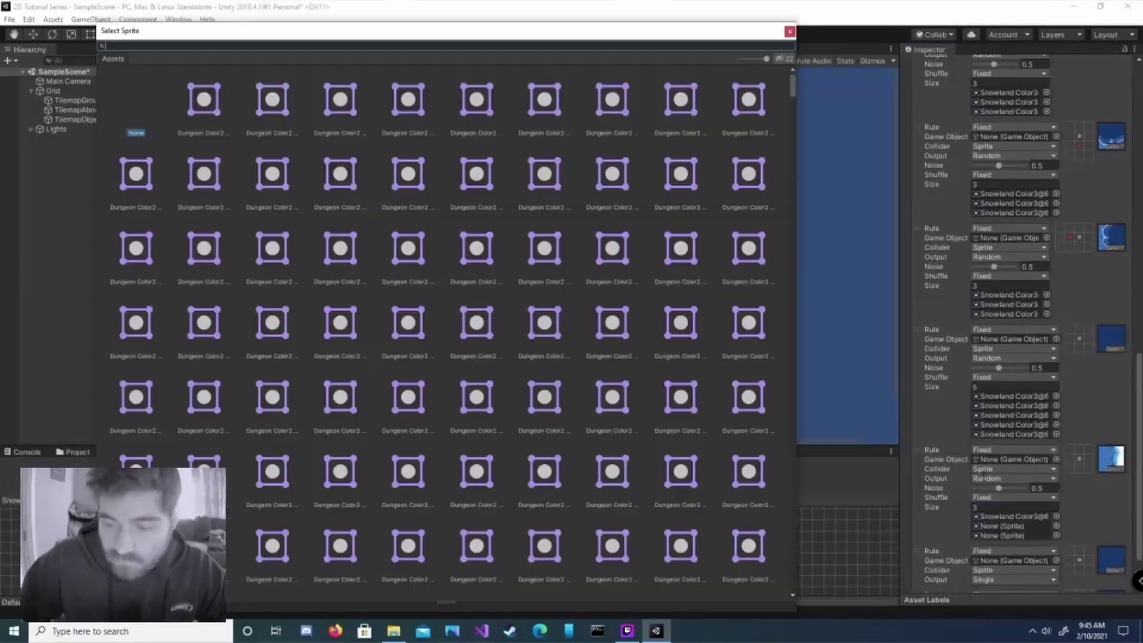
scroll(494, 439, down, 5)
double_click(312, 429)
click(1056, 535)
scroll(621, 410, down, 6)
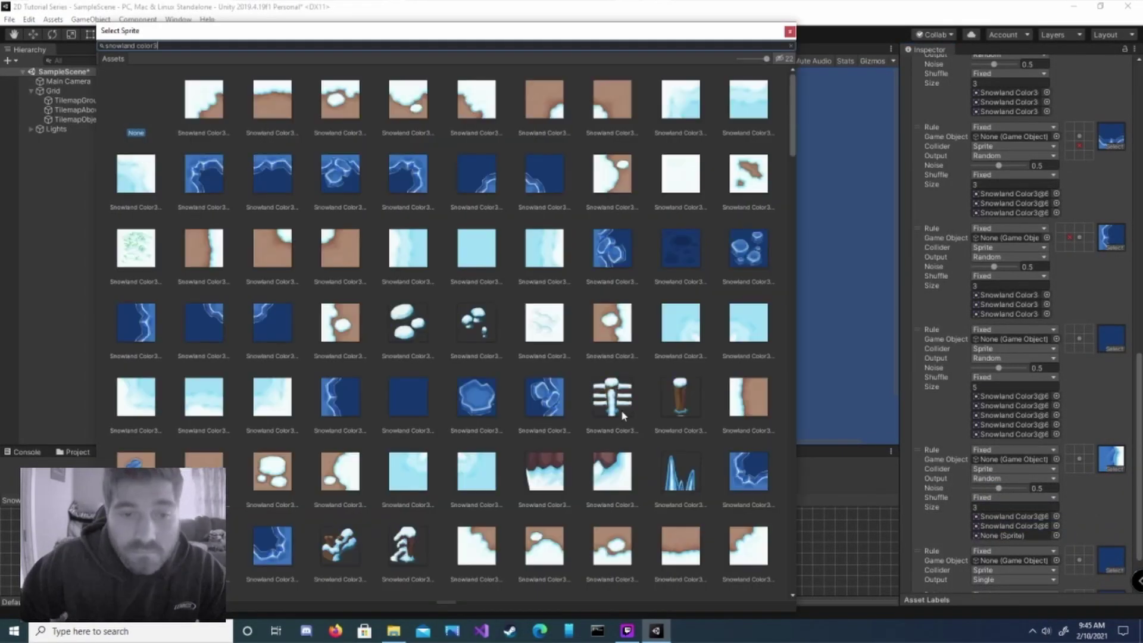
double_click(681, 466)
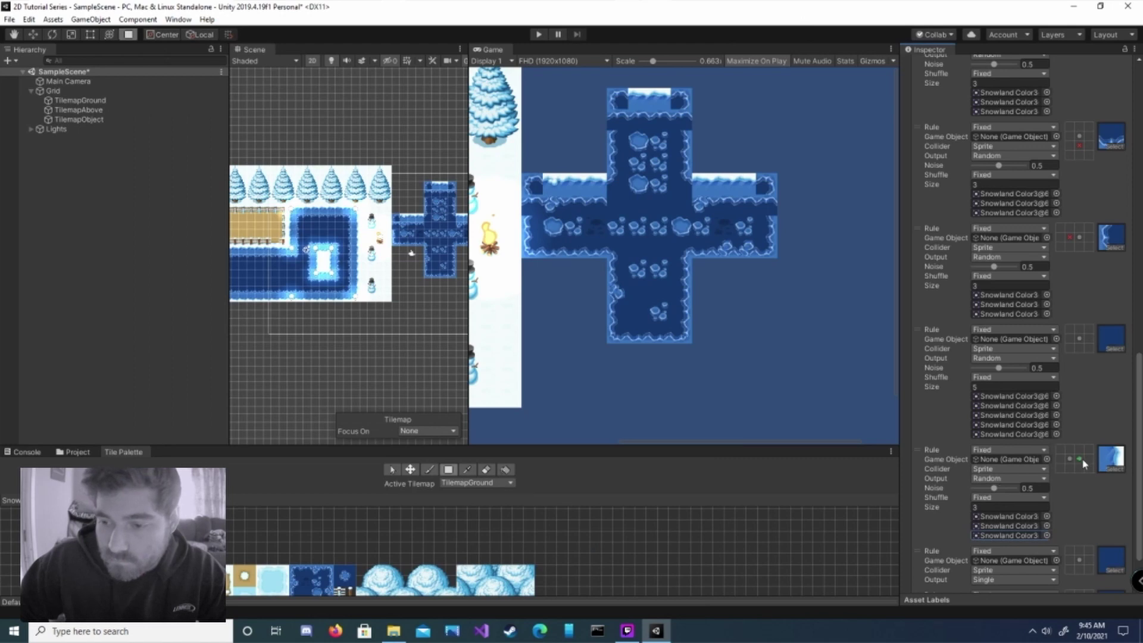
Move the snowy right-edge rule above the dark right-edge rule, and make the dark one require a match one tile right but none two tiles right
drag(940, 402, 947, 90)
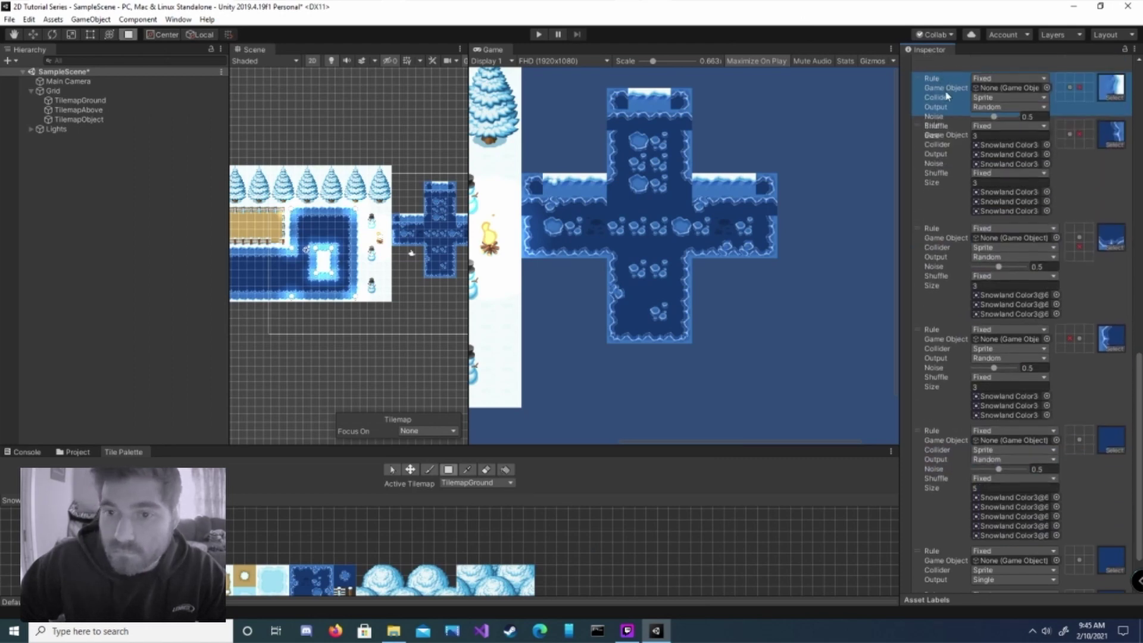
click(1081, 137)
click(1080, 137)
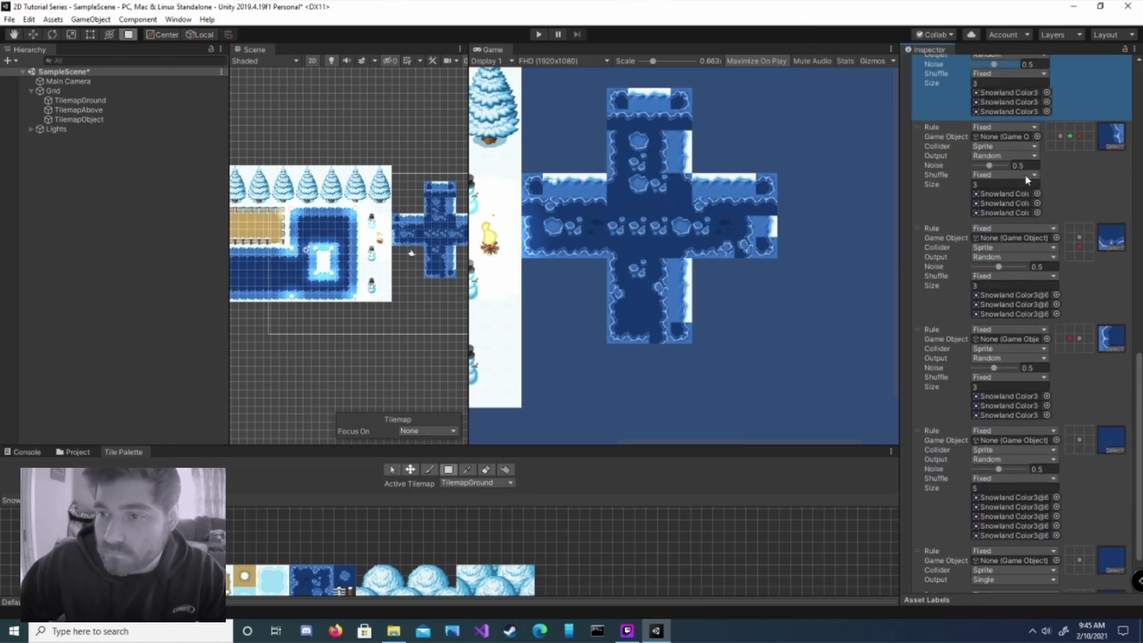
Assign the next new rule the water sprite with snow along its lower edge, and set its output to Random with size 3
scroll(1027, 179, down, 2)
click(1116, 513)
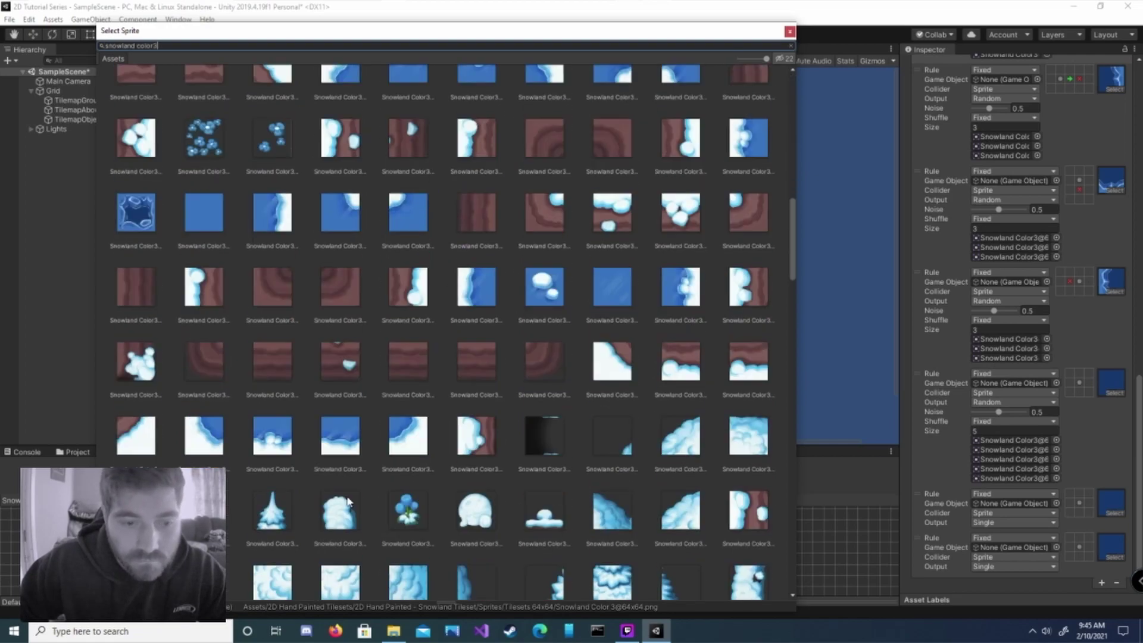
double_click(341, 509)
click(1012, 522)
click(988, 543)
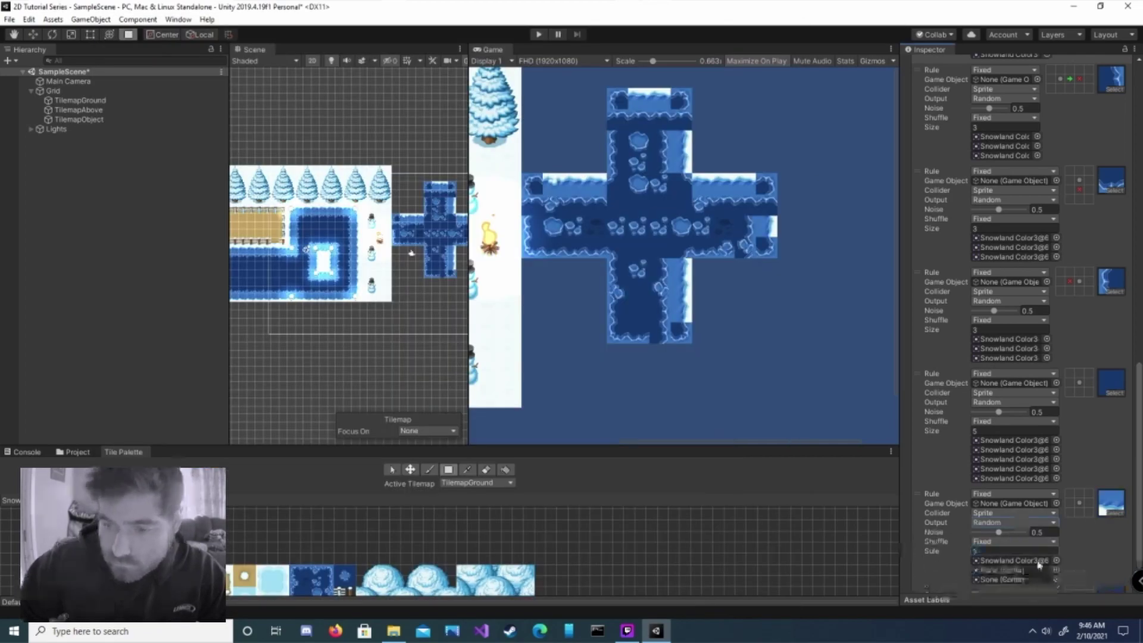
Fill the snowy lower-edge rule's remaining slots with snowy lower-edge water sprites and require no matching neighbour below
click(1056, 580)
scroll(541, 292, down, 5)
scroll(359, 391, up, 10)
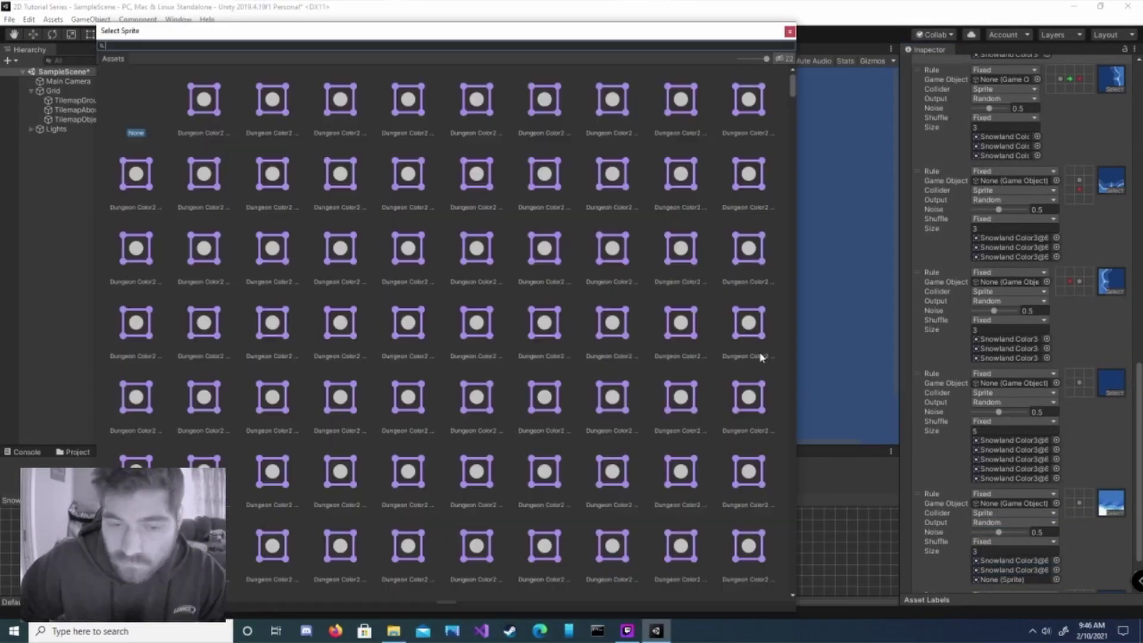
scroll(761, 356, down, 10)
double_click(273, 402)
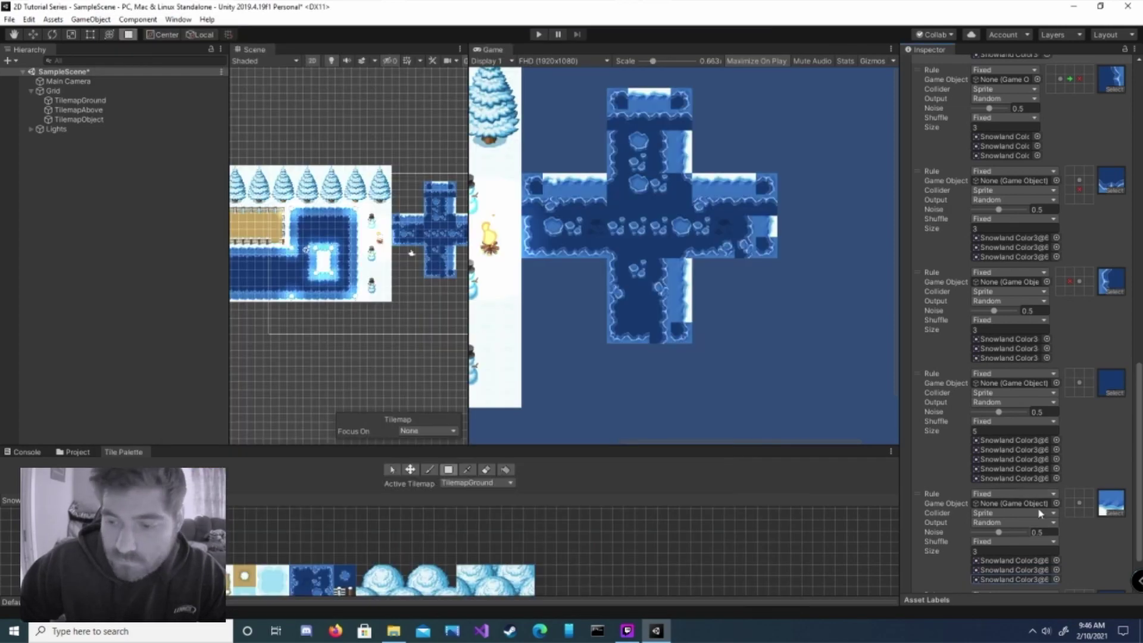
click(1079, 515)
Move the snowy lower-edge rule above the dark lower-edge rule, and make the dark one require a match directly below but none two tiles below
drag(917, 494, 918, 176)
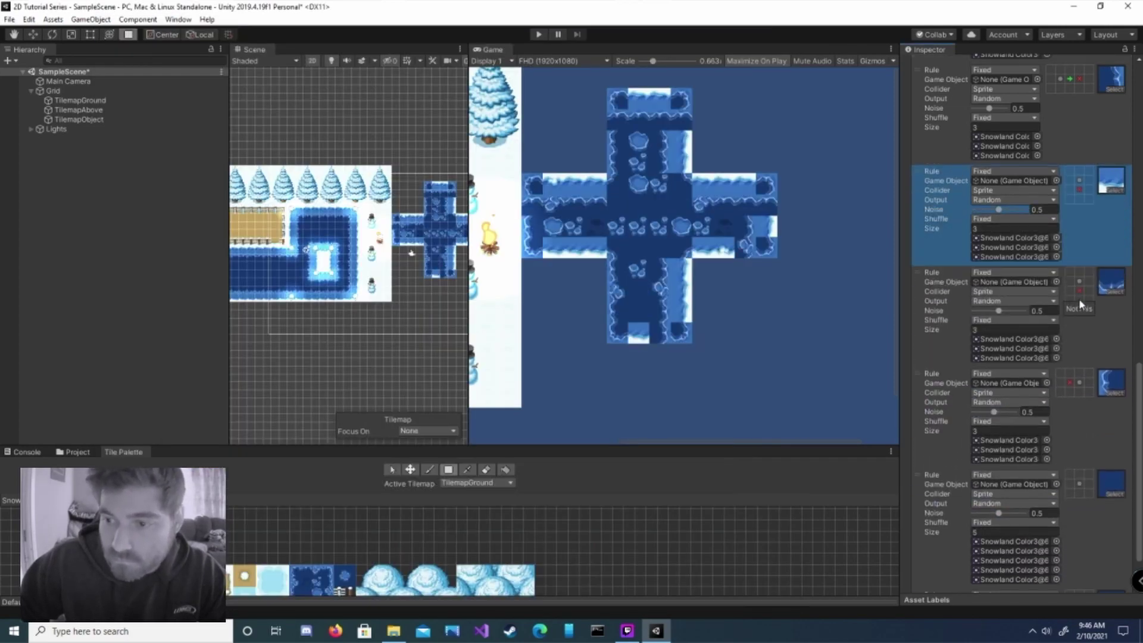
click(1079, 302)
scroll(1022, 539, down, 2)
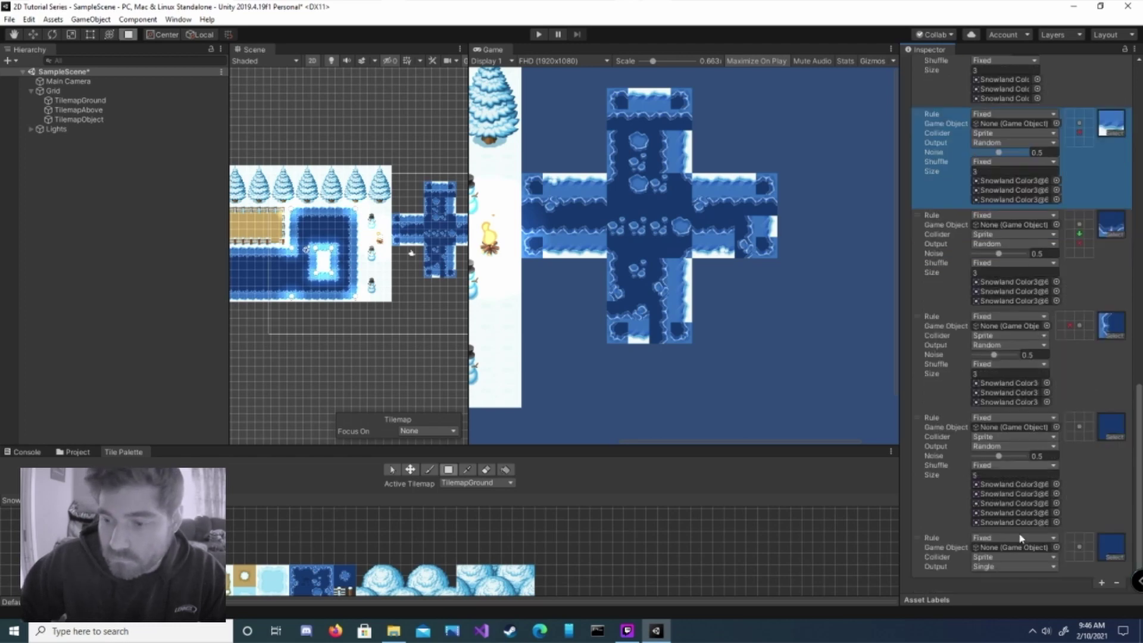
click(1101, 583)
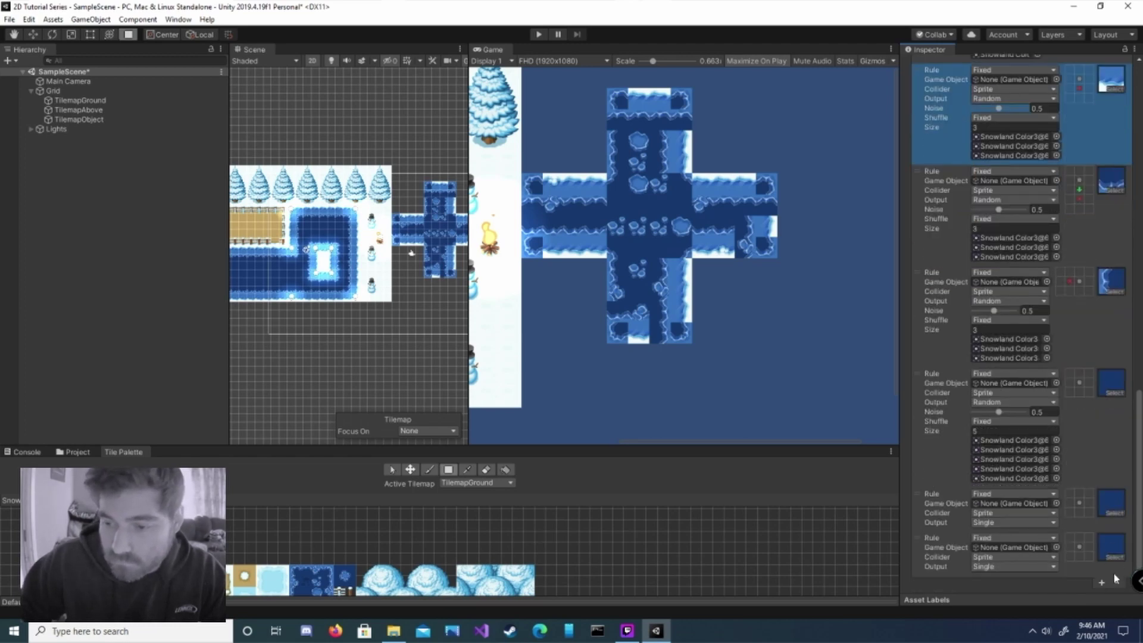
click(1113, 571)
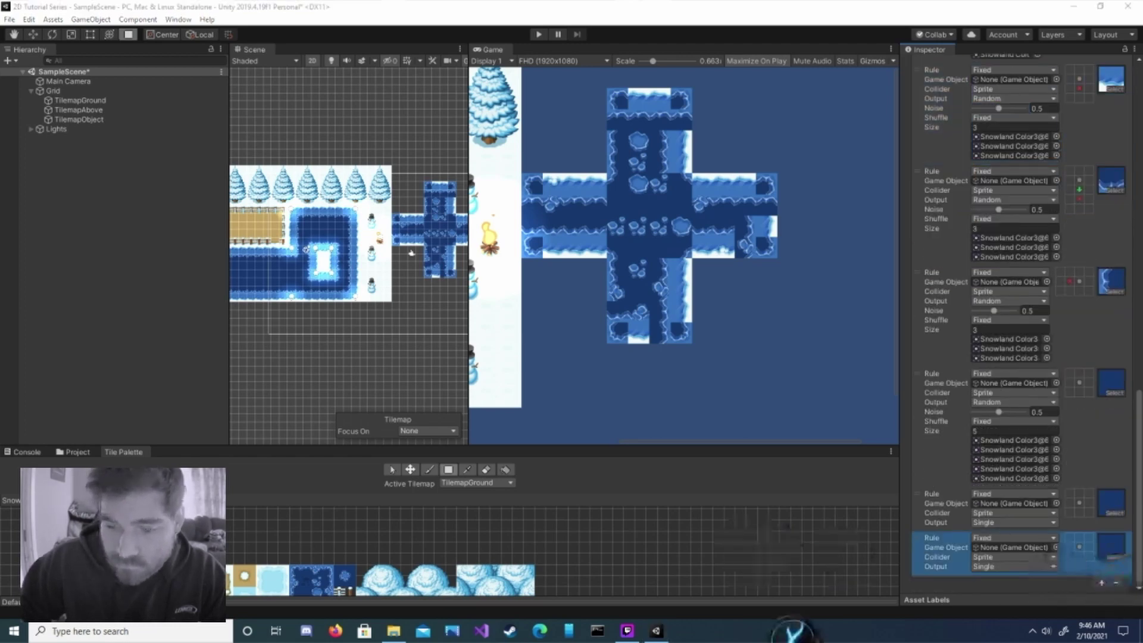
click(1116, 582)
click(1071, 547)
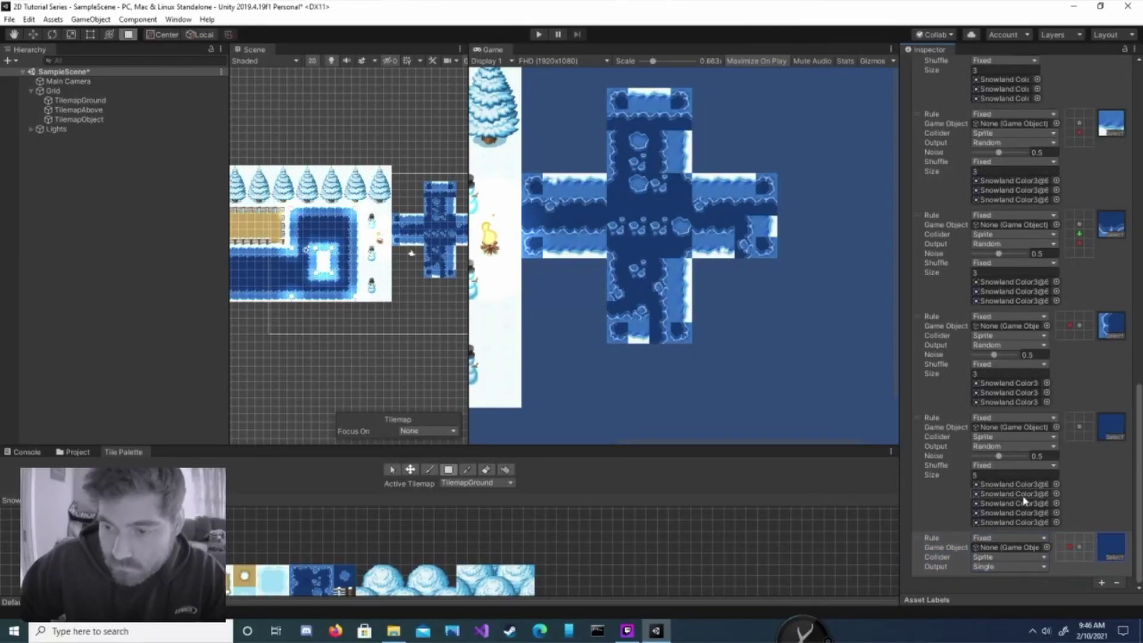
click(1076, 569)
click(1116, 582)
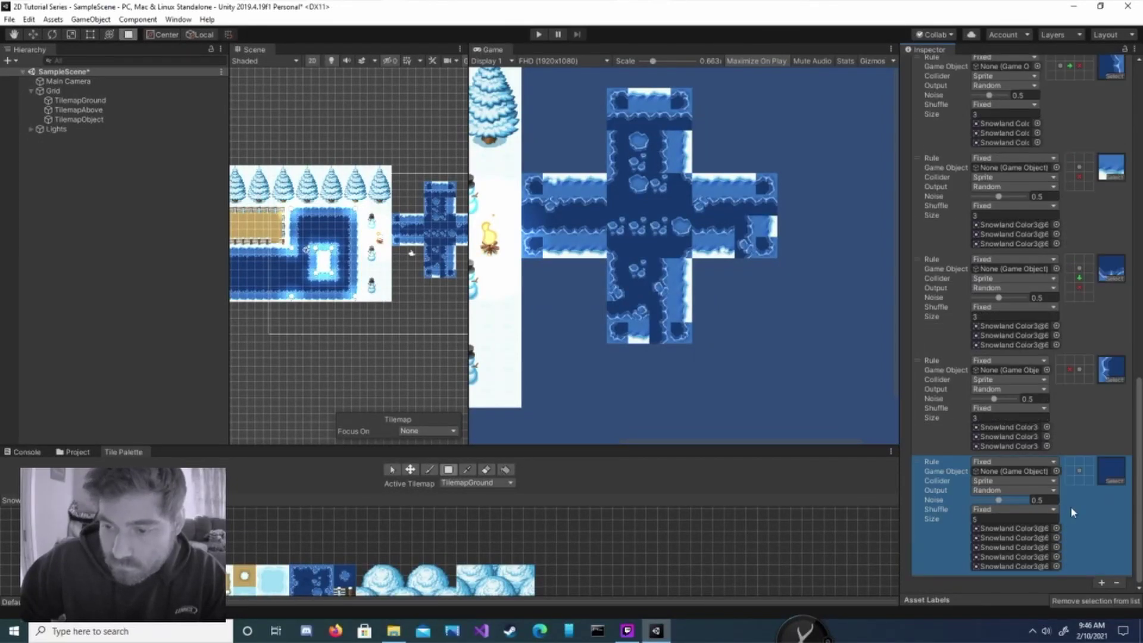
Add a tiling rule that requires no matching neighbour to the left and assign it the water sprite with snow along its left edge
click(1102, 583)
click(1070, 547)
click(1070, 547)
click(1113, 551)
scroll(386, 348, down, 5)
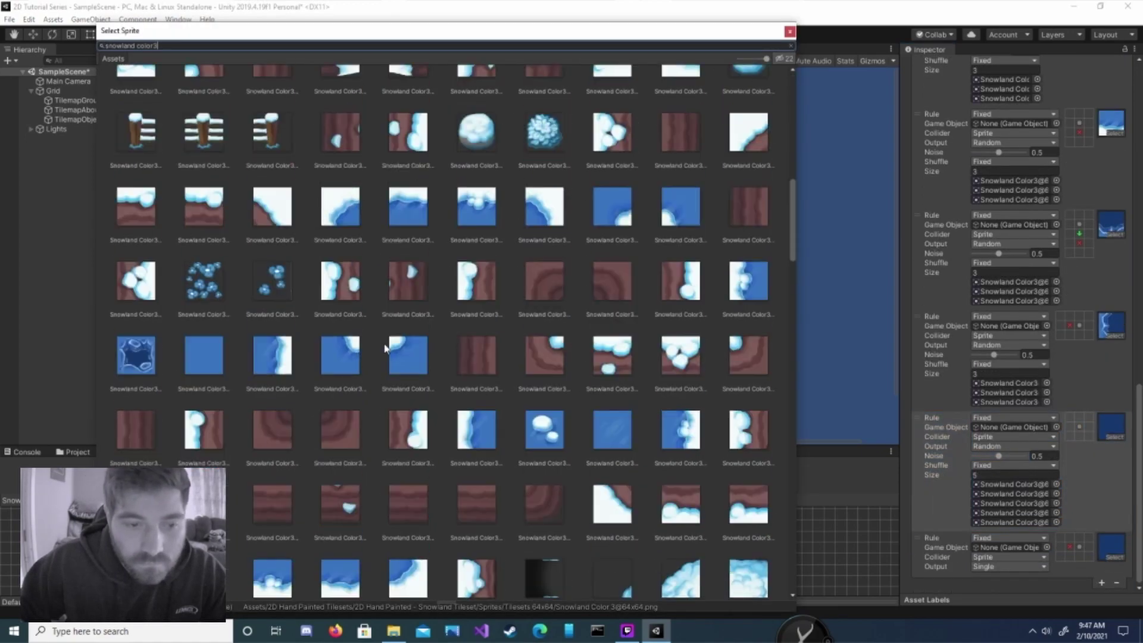
click(386, 348)
Set the snowy left-edge rule's output to Random with a size of 3
click(1010, 566)
click(1006, 592)
click(1005, 557)
text(3)
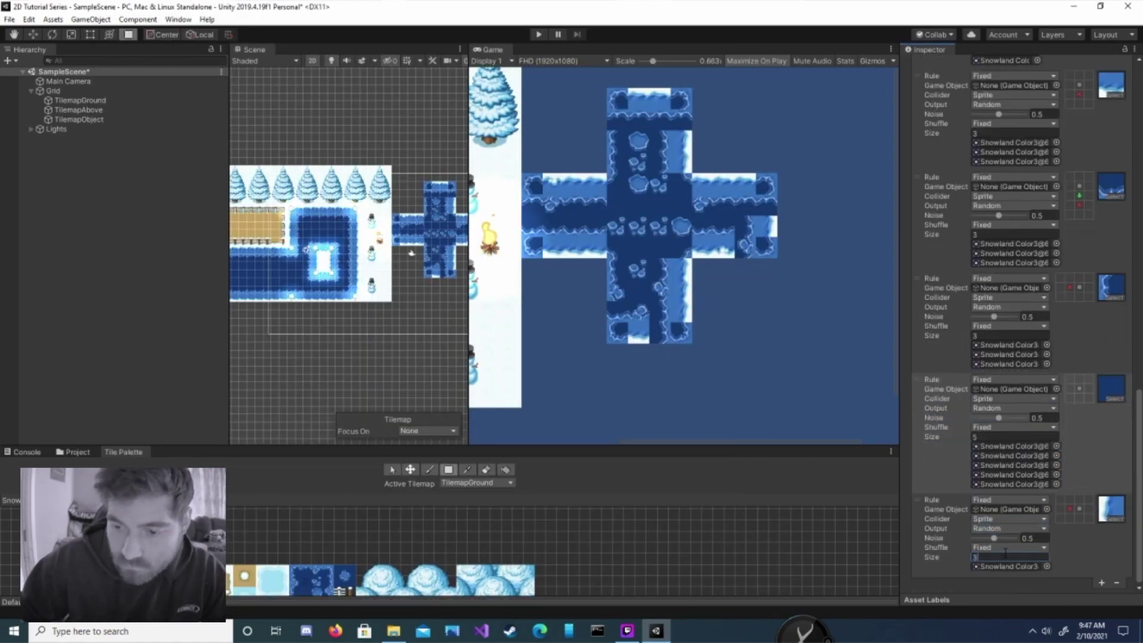
key(Return)
Fill the snowy left-edge rule's second and third slots with snowy left-edge water sprites
click(1046, 556)
scroll(506, 371, down, 10)
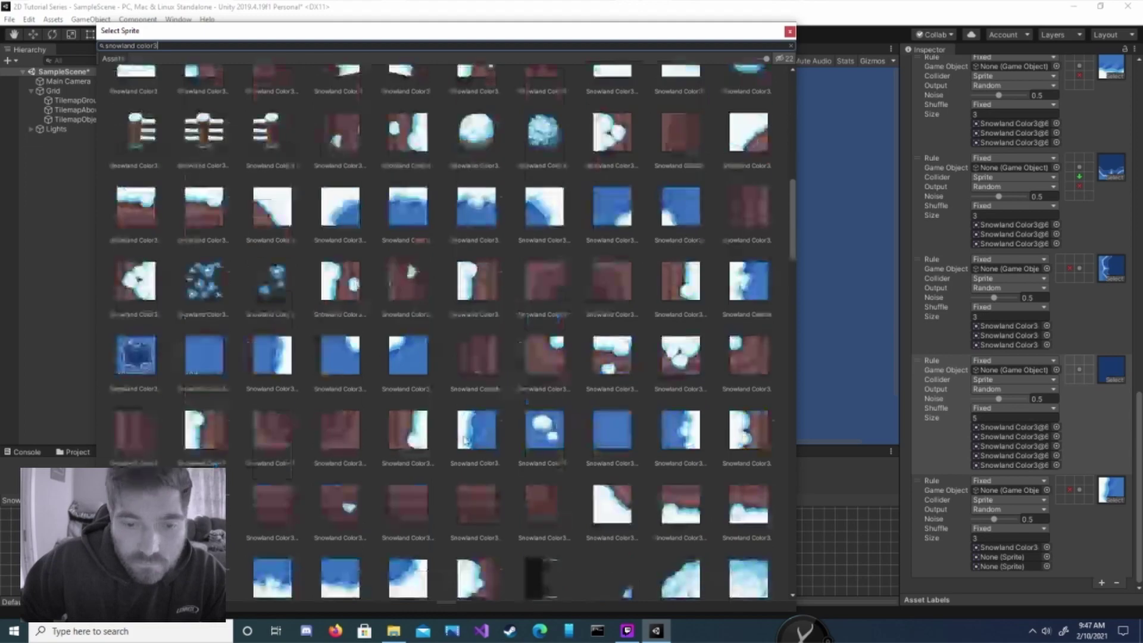
double_click(465, 439)
click(1046, 566)
scroll(567, 411, down, 10)
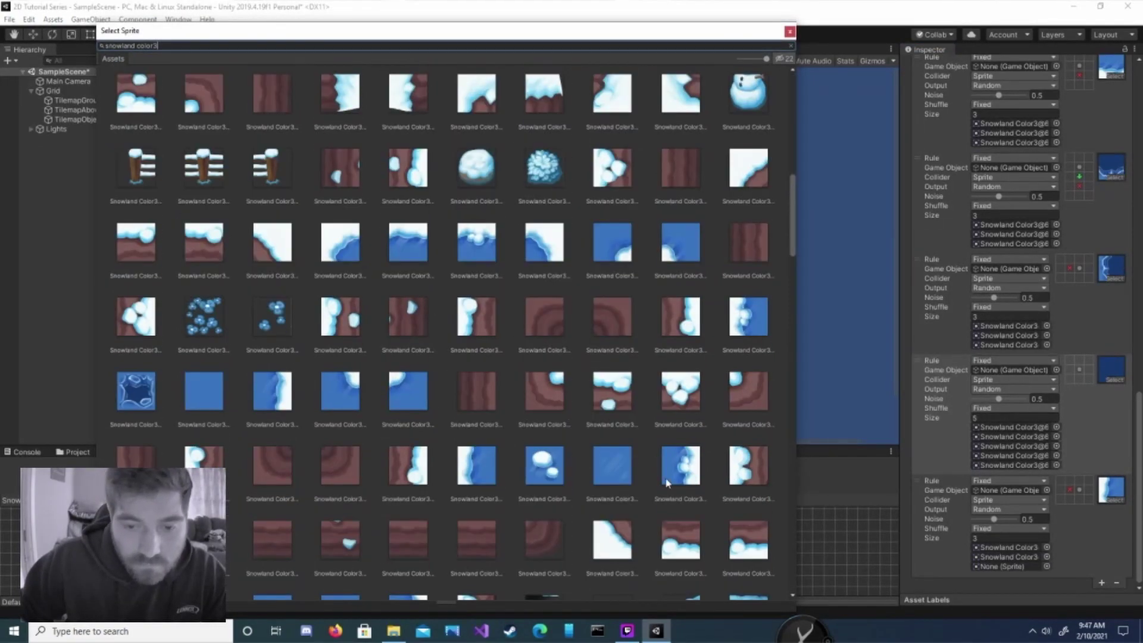
double_click(505, 445)
Move the snowy left-edge rule above the dark left-edge rule, and make the dark one require a match one tile left but none two tiles left
drag(916, 480, 917, 262)
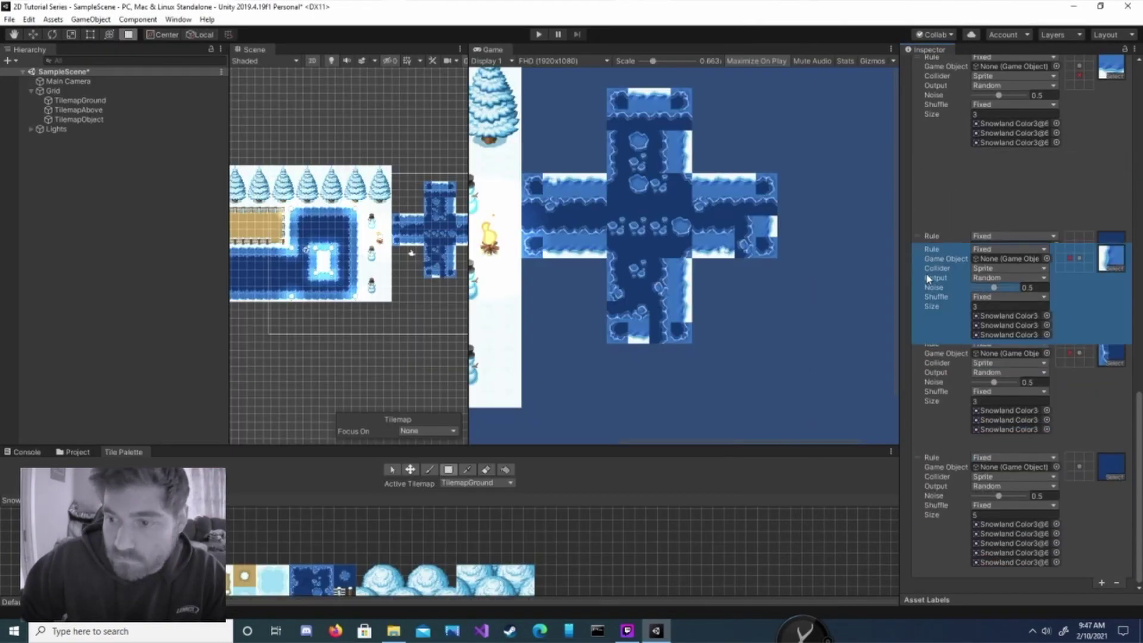
click(1070, 369)
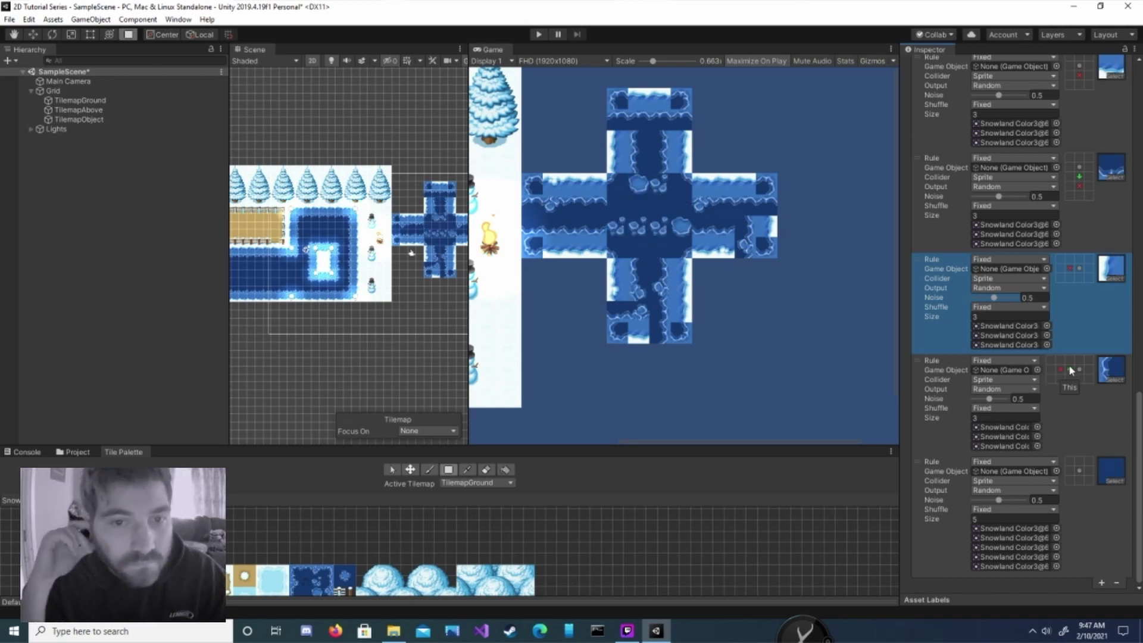
click(1070, 370)
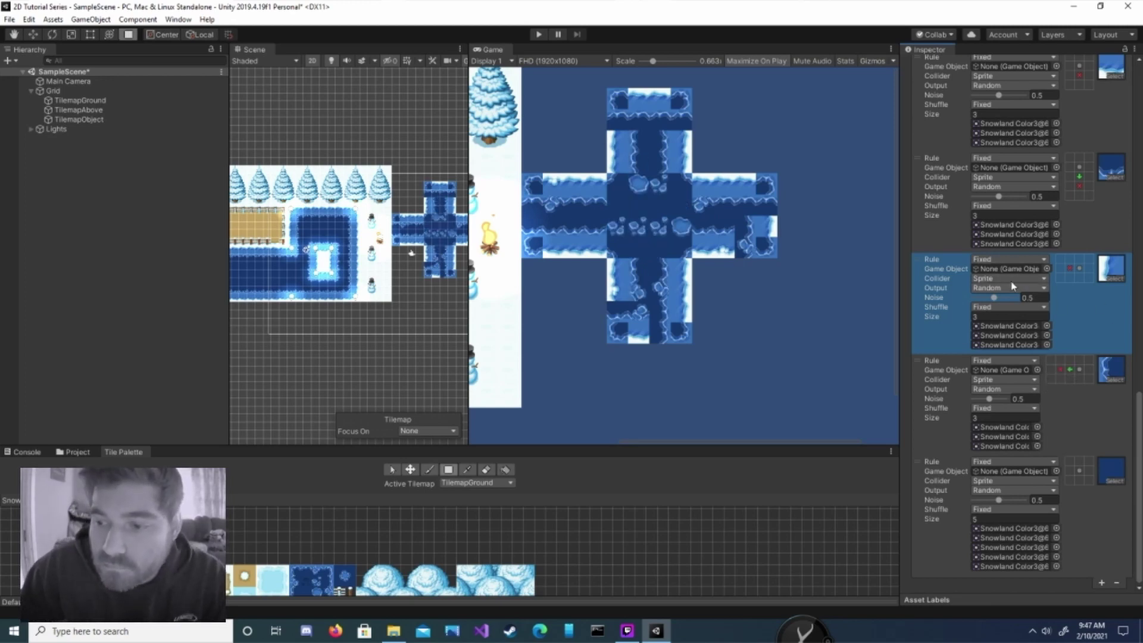
Add four tiling rules below the plain dark water rule
click(826, 320)
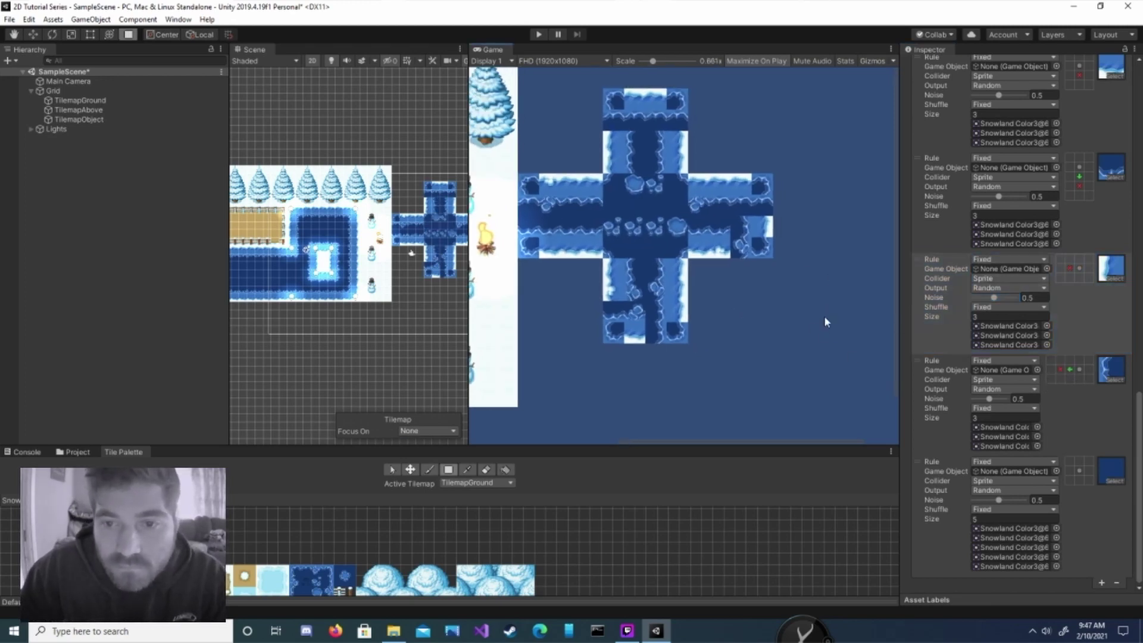
scroll(825, 322, down, 2)
click(1101, 583)
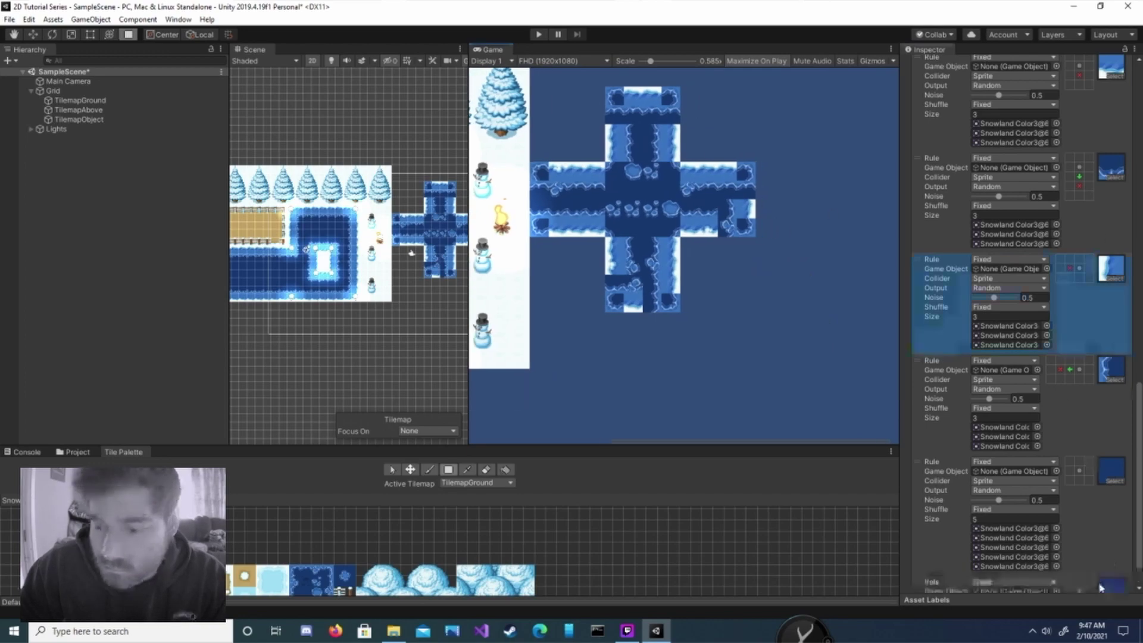
scroll(1107, 506, down, 3)
Assign the first two new rules the water sprites with a snowy outer top-left and a snowy outer top-right corner
click(1114, 419)
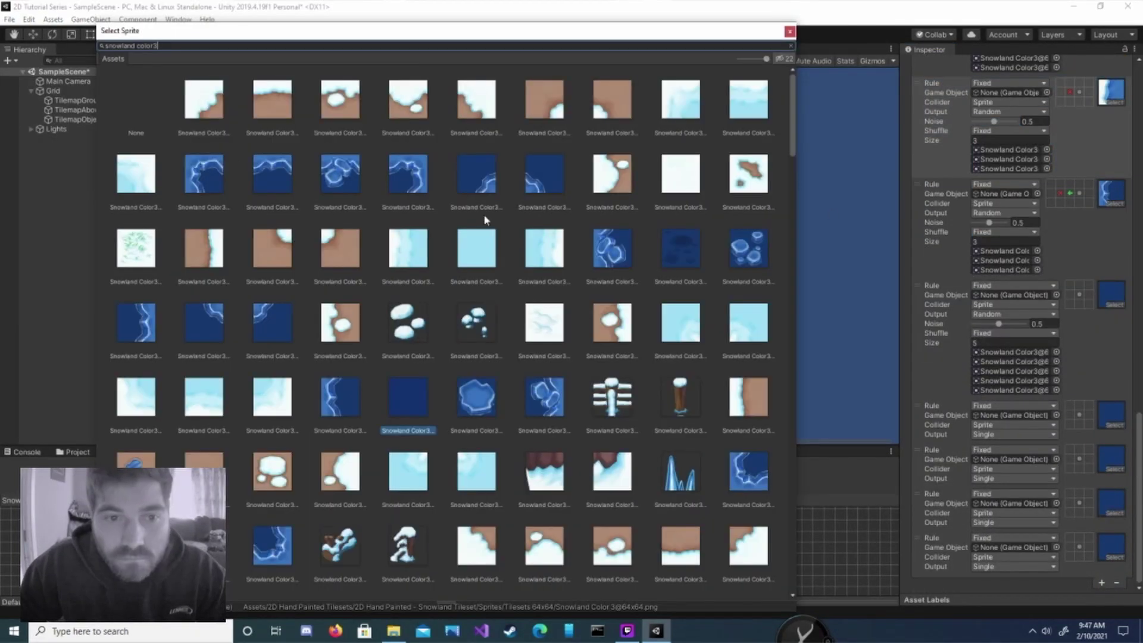
scroll(540, 364, down, 20)
click(544, 280)
click(1113, 465)
scroll(411, 351, down, 19)
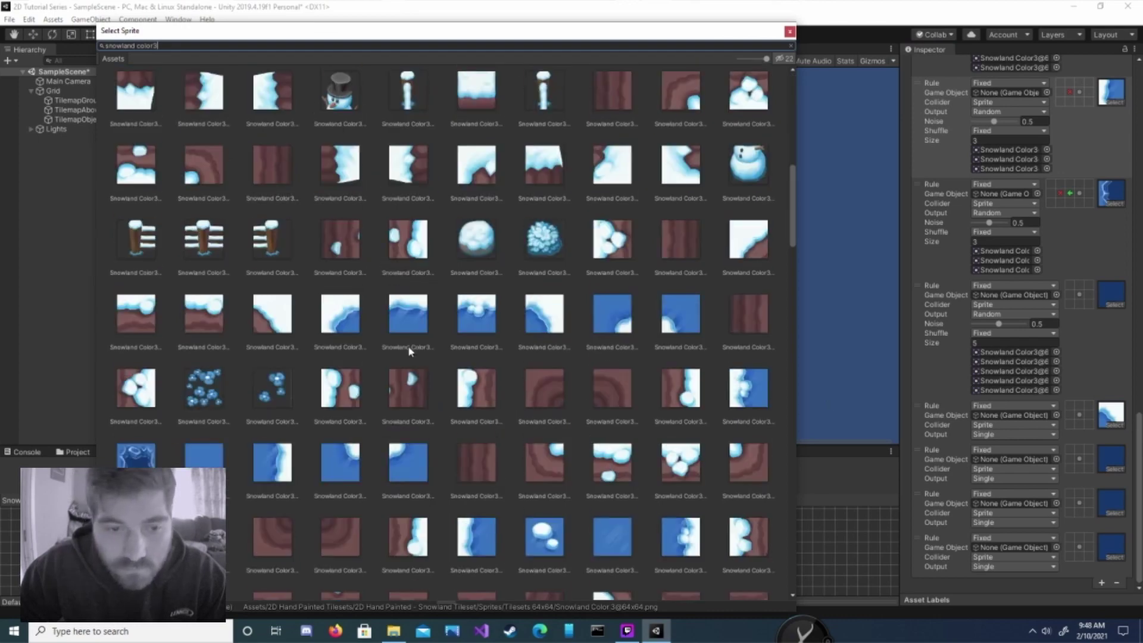
double_click(347, 320)
Find the snowland color3 sprites and assign the third and fourth new rules the snowy outer bottom-right and bottom-left corner sprites
drag(929, 452, 930, 413)
click(1113, 511)
text(snowland color3)
scroll(382, 375, down, 19)
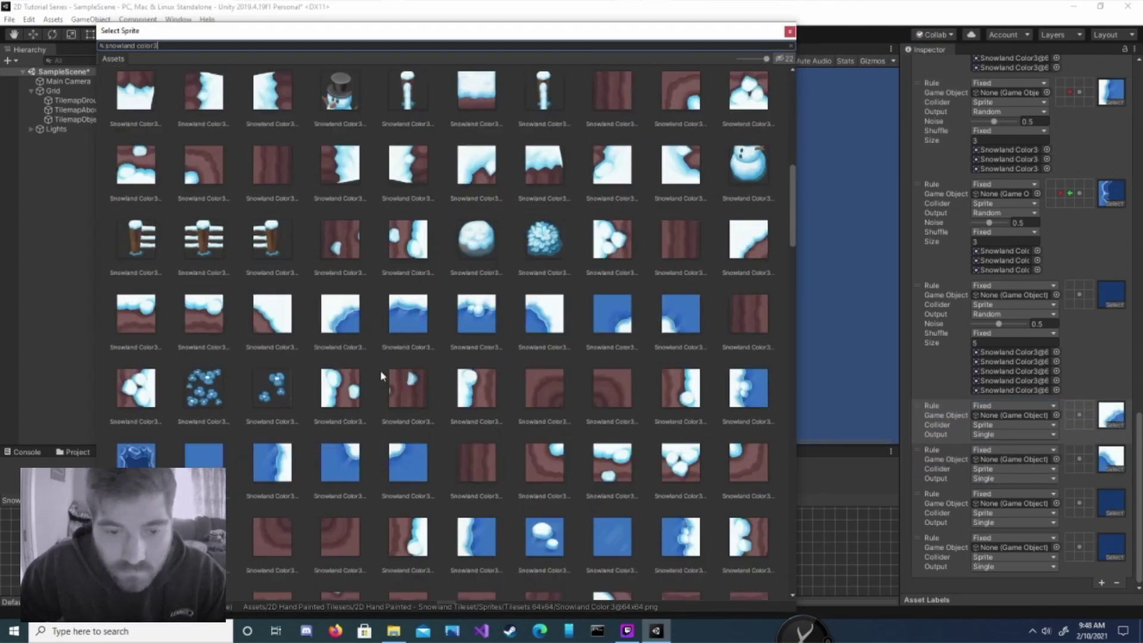
scroll(393, 360, down, 11)
double_click(414, 299)
click(1113, 555)
text(snowland color3)
scroll(365, 383, down, 20)
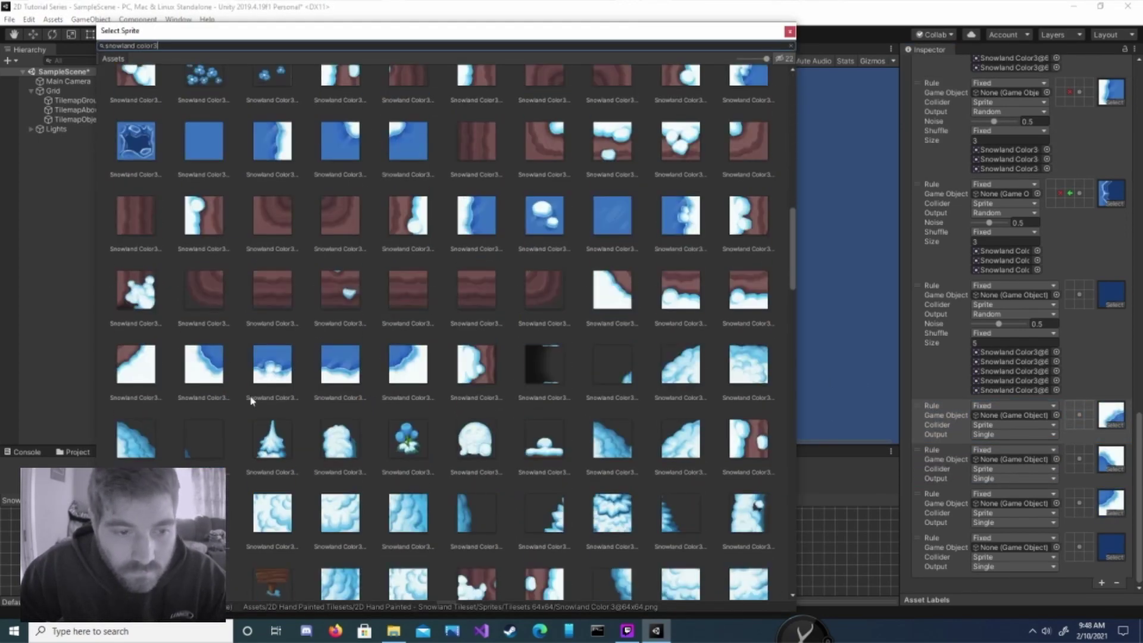
double_click(204, 363)
Set the four snowy corner rules to match their two adjacent neighbours but not the diagonal tile between them
click(1081, 415)
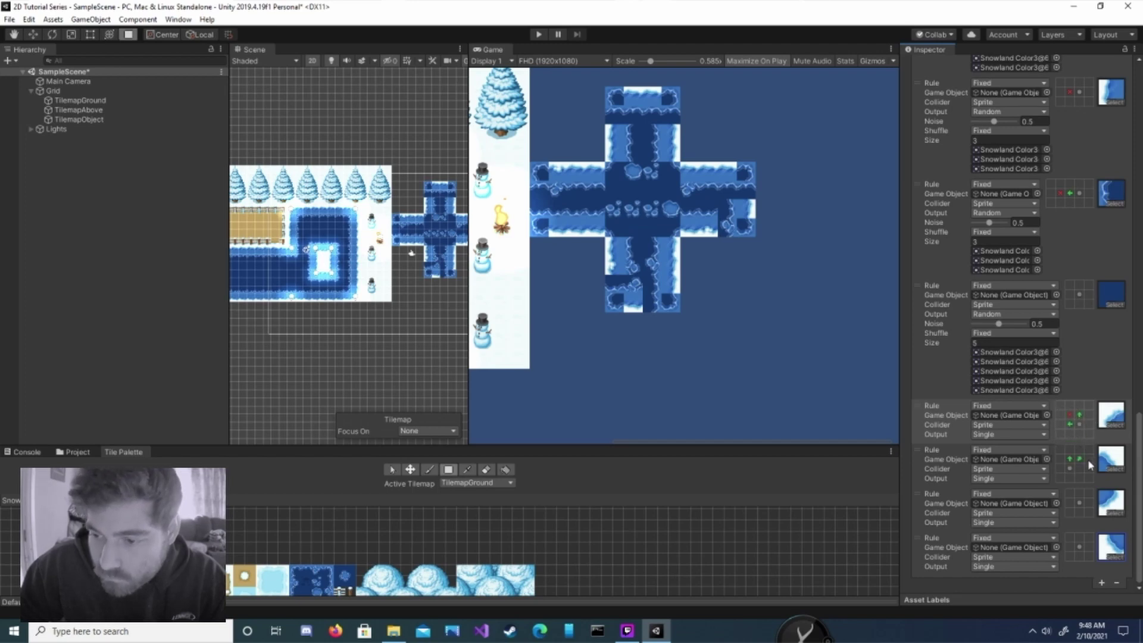
click(1082, 504)
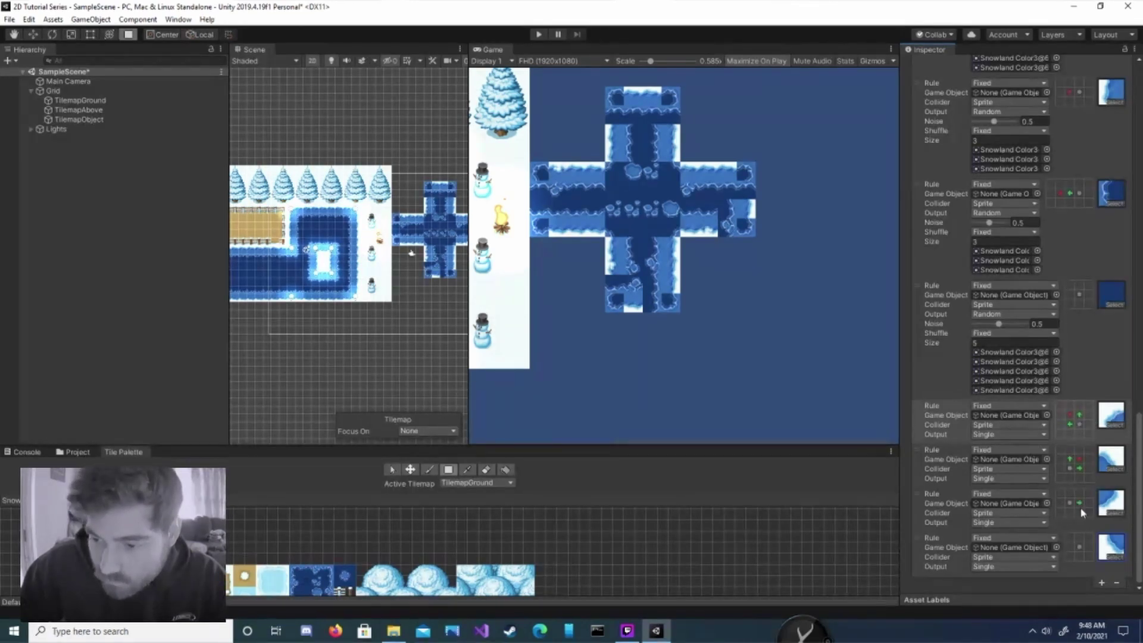
click(1070, 513)
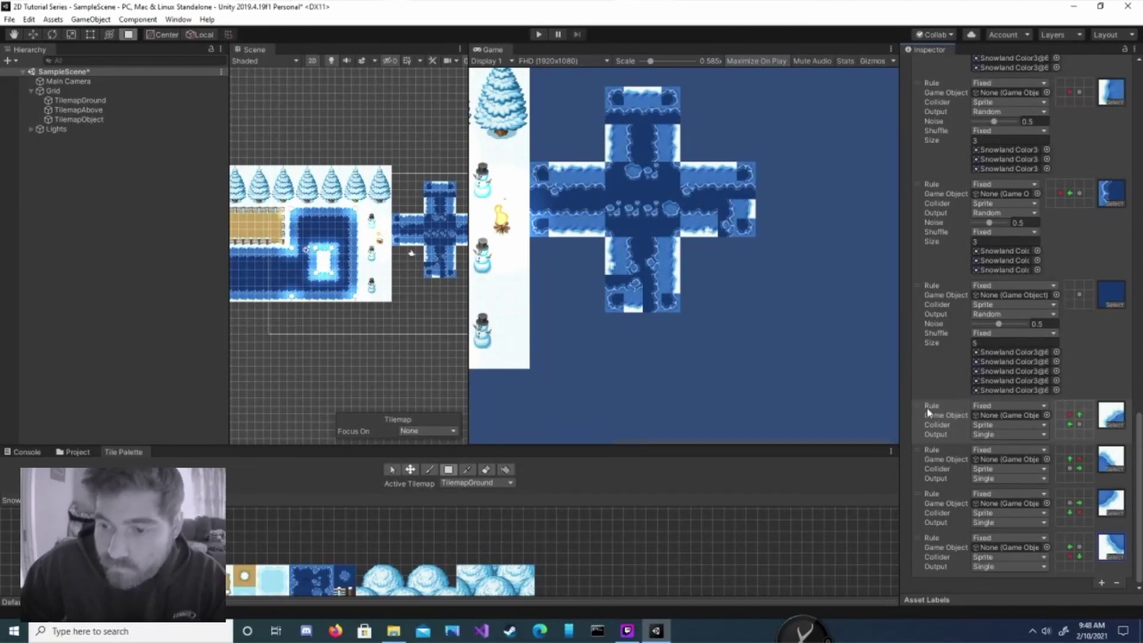
Move the snowy top-left corner rule to the start of the tiling rules
drag(927, 412, 921, 89)
scroll(934, 320, up, 15)
scroll(934, 320, down, 3)
drag(924, 527, 935, 119)
scroll(948, 327, up, 15)
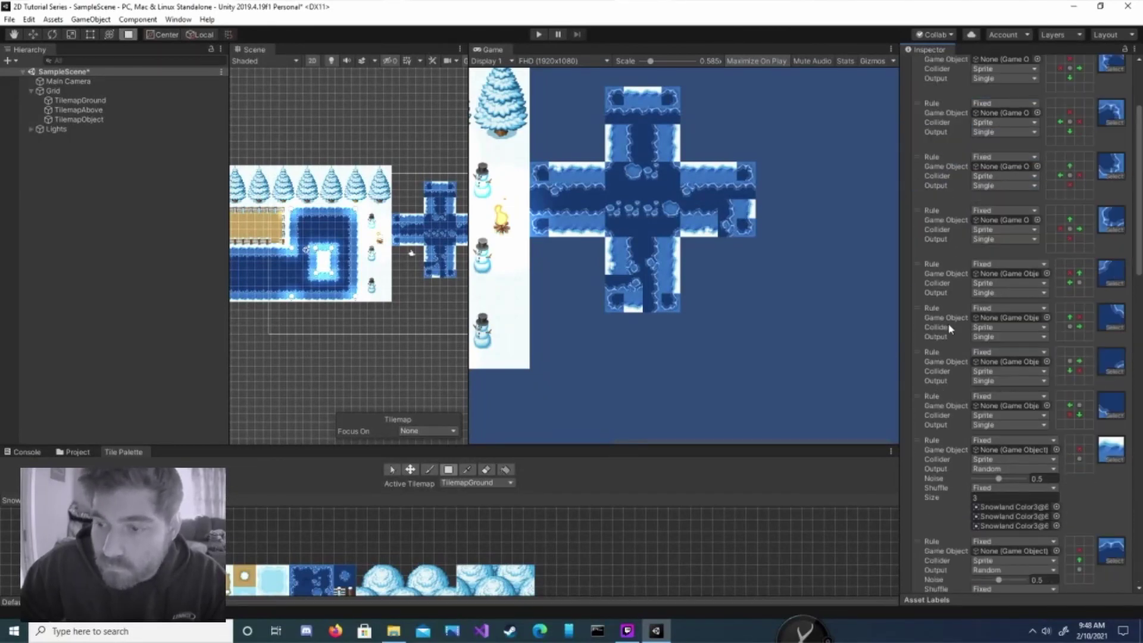
scroll(947, 327, down, 6)
drag(921, 452, 946, 99)
scroll(928, 357, up, 10)
drag(921, 435, 924, 177)
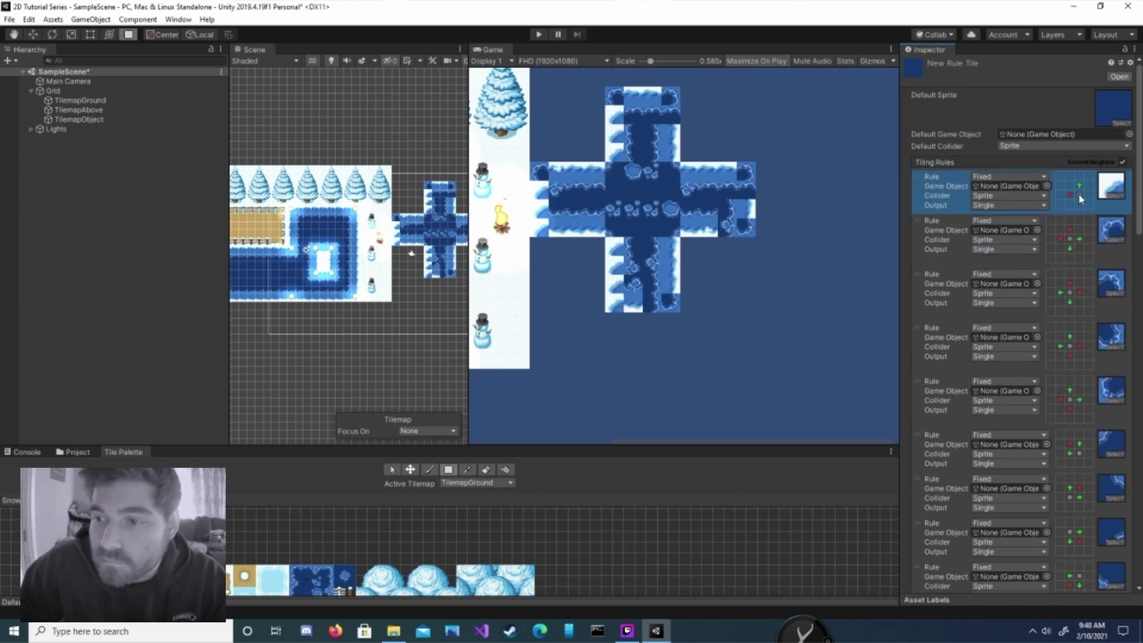
Make the snowy top-left corner rule require matches to the right and below, but none above or to the left
click(1079, 187)
click(1087, 195)
click(1070, 205)
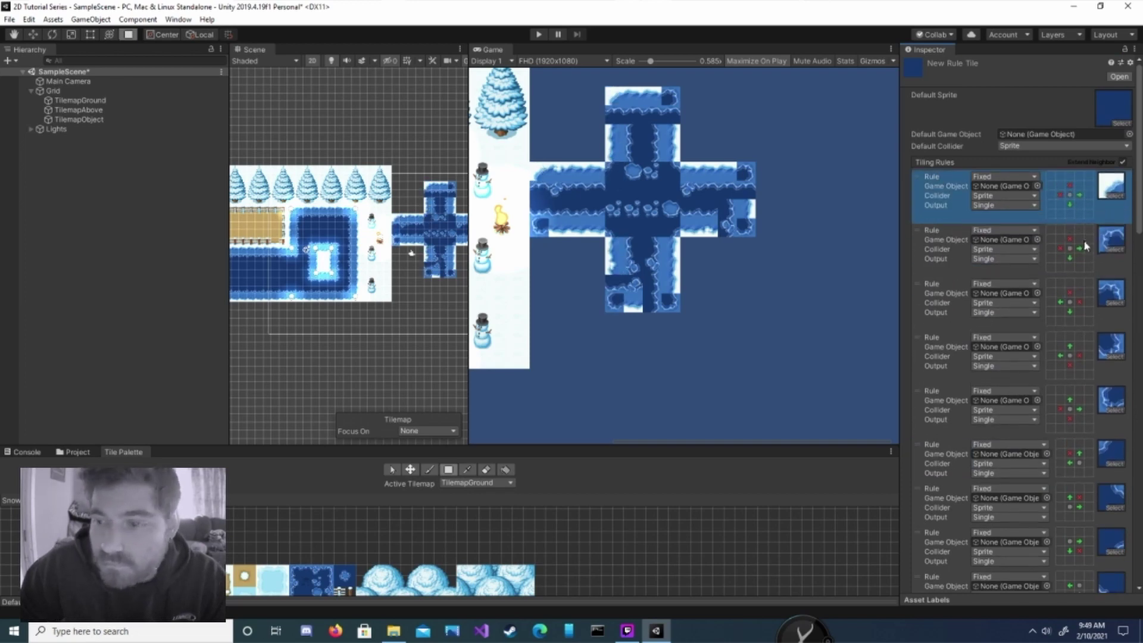
Make the dark top-left corner rule match all four adjacent tiles but nothing two tiles up or two tiles left
click(1070, 231)
click(1070, 239)
click(1060, 256)
click(1061, 256)
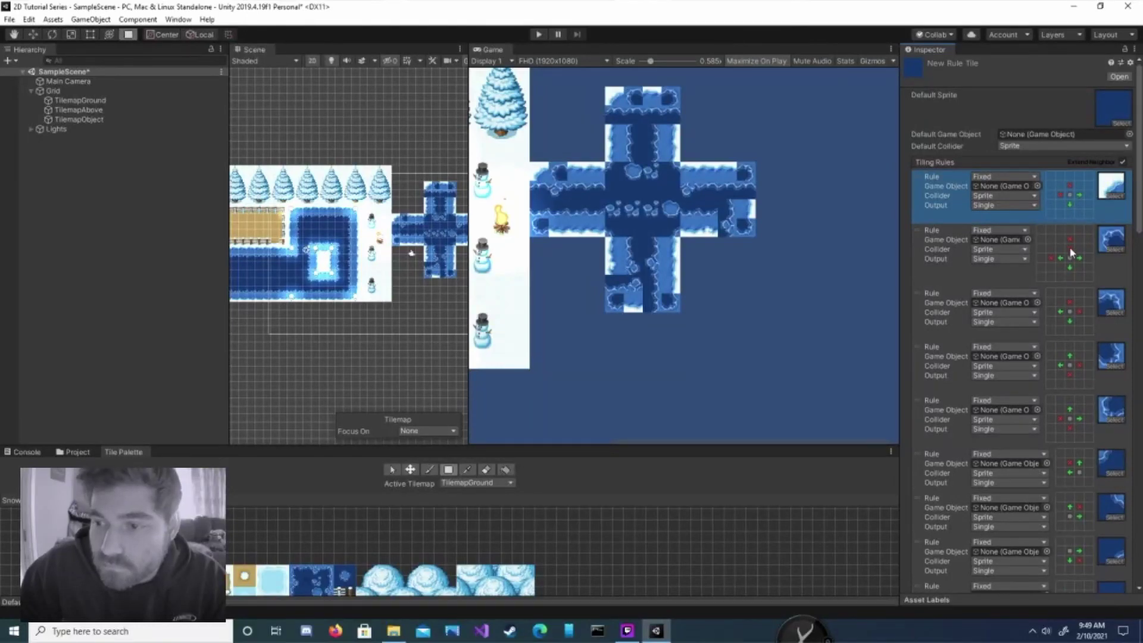
click(1069, 250)
click(1069, 250)
Make the snowy top-right corner rule require matches to the left and below, but none above or to the right
scroll(1073, 357, down, 10)
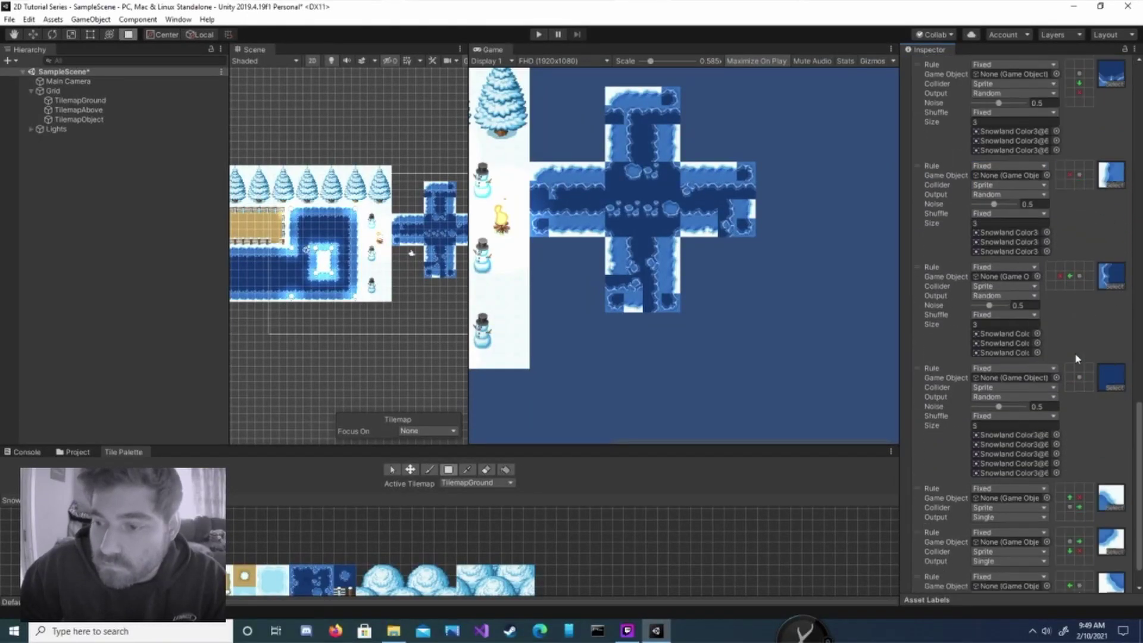
click(1070, 478)
click(1079, 469)
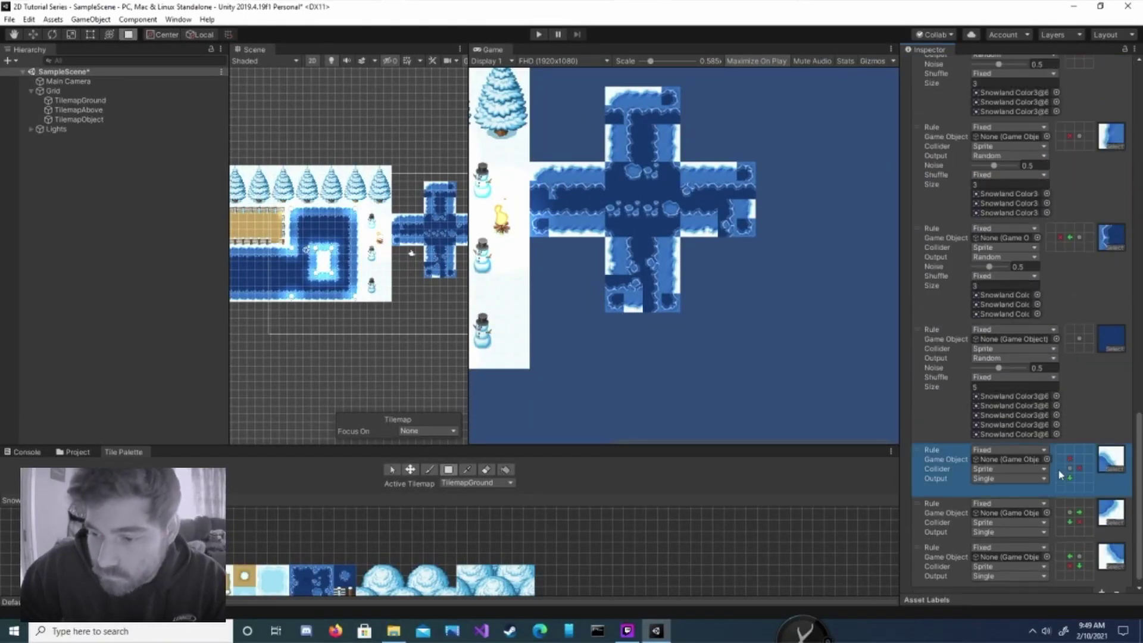
click(1070, 506)
Move the snowy top-right corner rule directly above the dark top-right corner rule
drag(934, 450, 938, 63)
scroll(938, 179, up, 10)
drag(917, 462, 920, 161)
scroll(923, 216, up, 9)
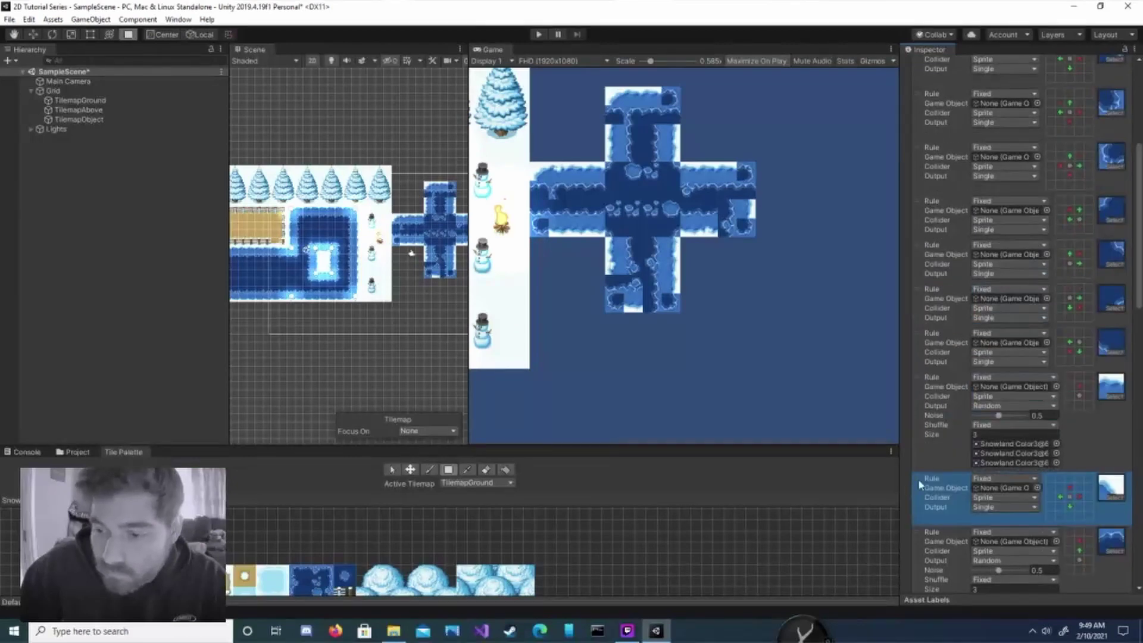
drag(920, 484, 928, 113)
scroll(946, 179, up, 9)
drag(918, 449, 919, 255)
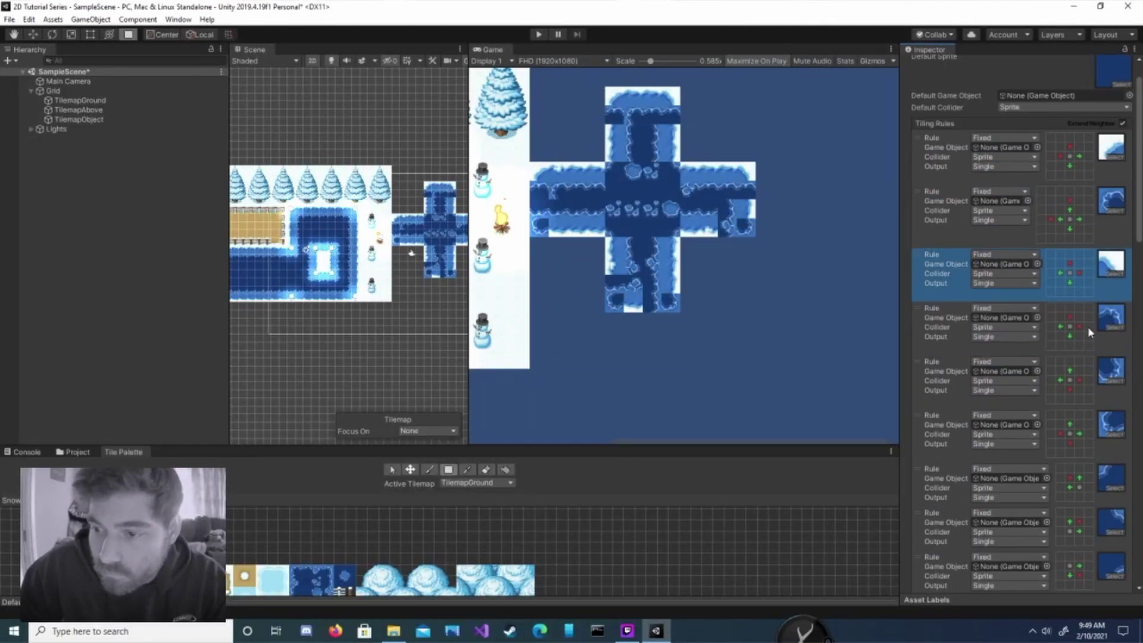
Make the dark top-right corner rule match all four adjacent tiles but nothing two tiles up or two tiles right
click(1070, 326)
click(1070, 325)
click(1060, 315)
click(1059, 309)
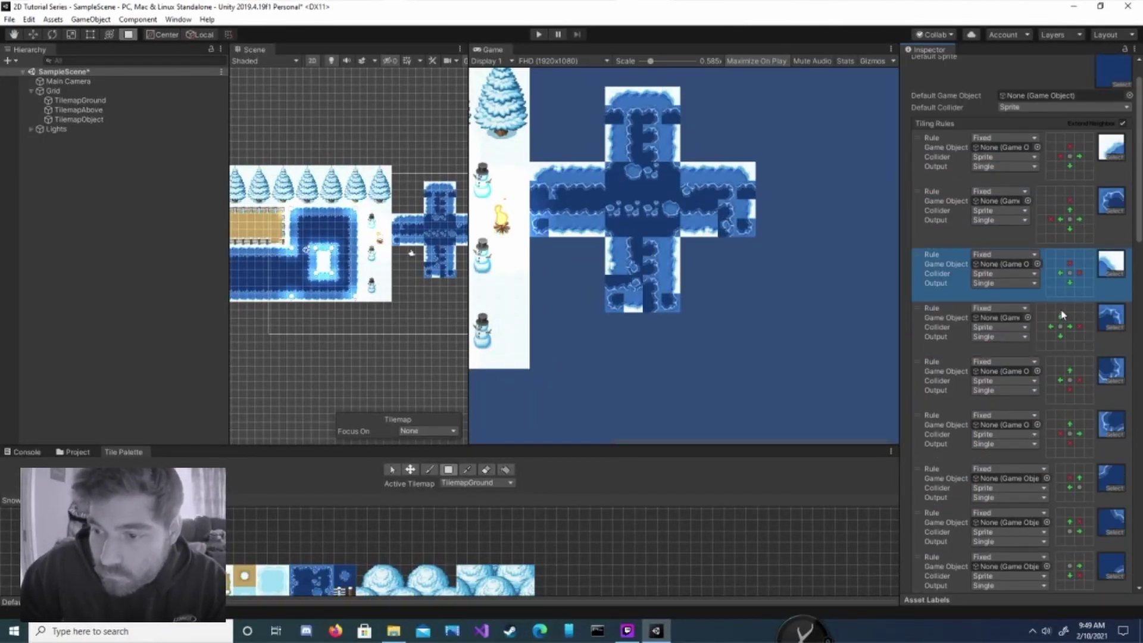
click(1060, 308)
click(1060, 317)
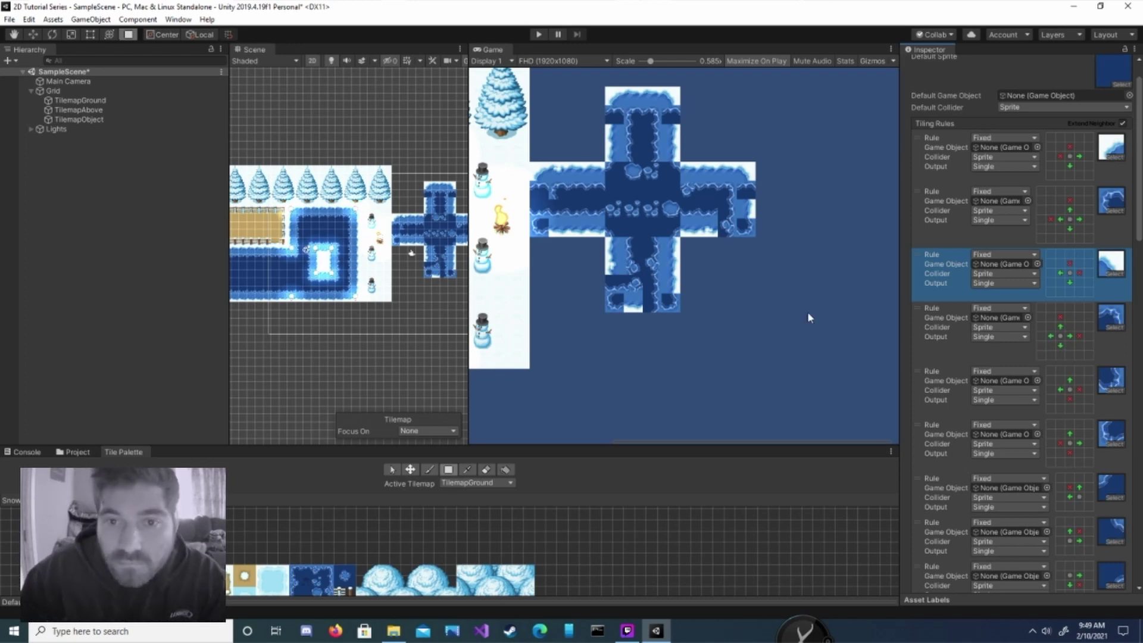
Make the snowy bottom-right corner rule match above and left but not right or below, and place it above the dark bottom-right corner rule
scroll(1056, 478, down, 10)
drag(953, 493, 937, 131)
scroll(977, 196, up, 12)
scroll(934, 238, up, 12)
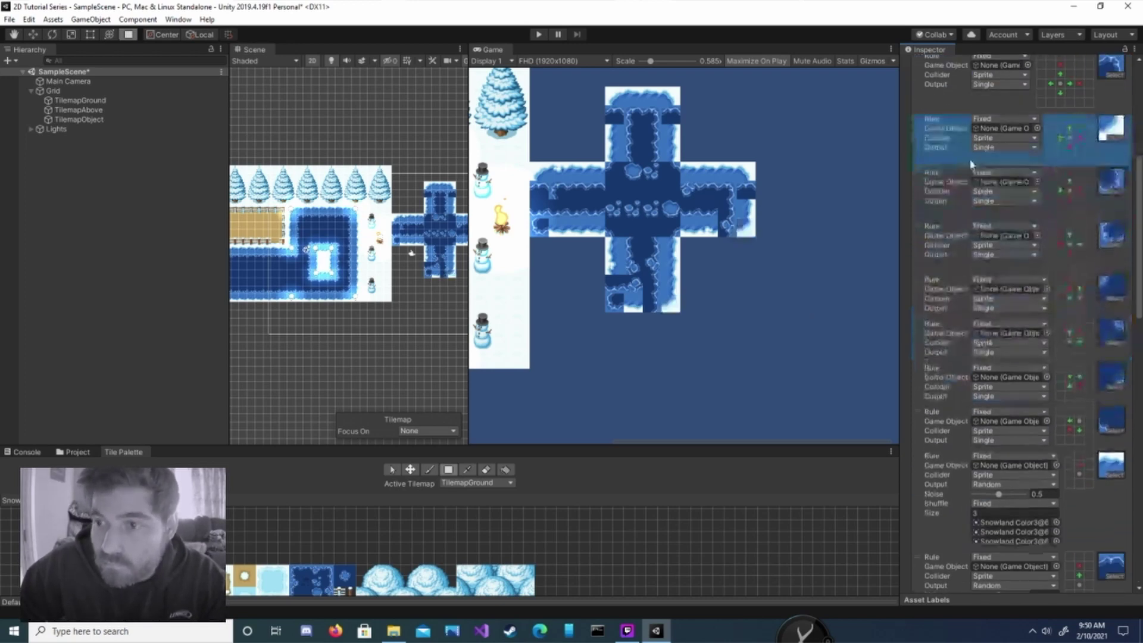
Make the dark bottom-right corner rule match all four adjacent tiles but nothing two tiles right or two tiles down
click(1086, 188)
click(1062, 197)
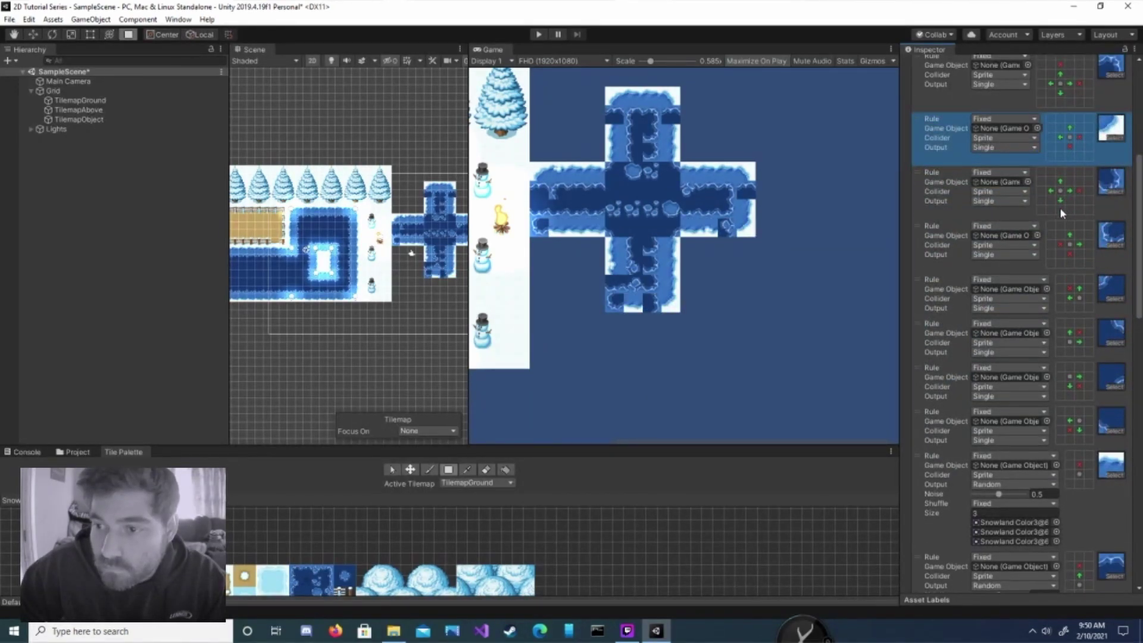
click(1060, 207)
Make the snowy bottom-left corner rule match above and right but not left or below, and place it above the dark bottom-left corner rule
scroll(1077, 327, down, 20)
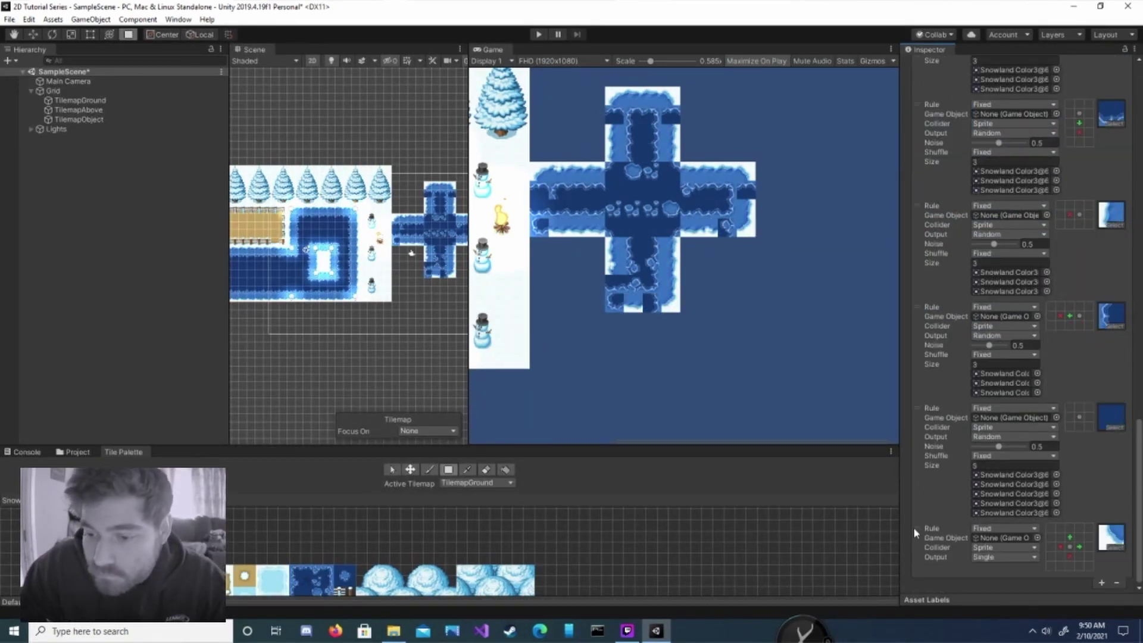
drag(914, 529, 928, 100)
scroll(927, 102, up, 9)
drag(915, 431, 934, 109)
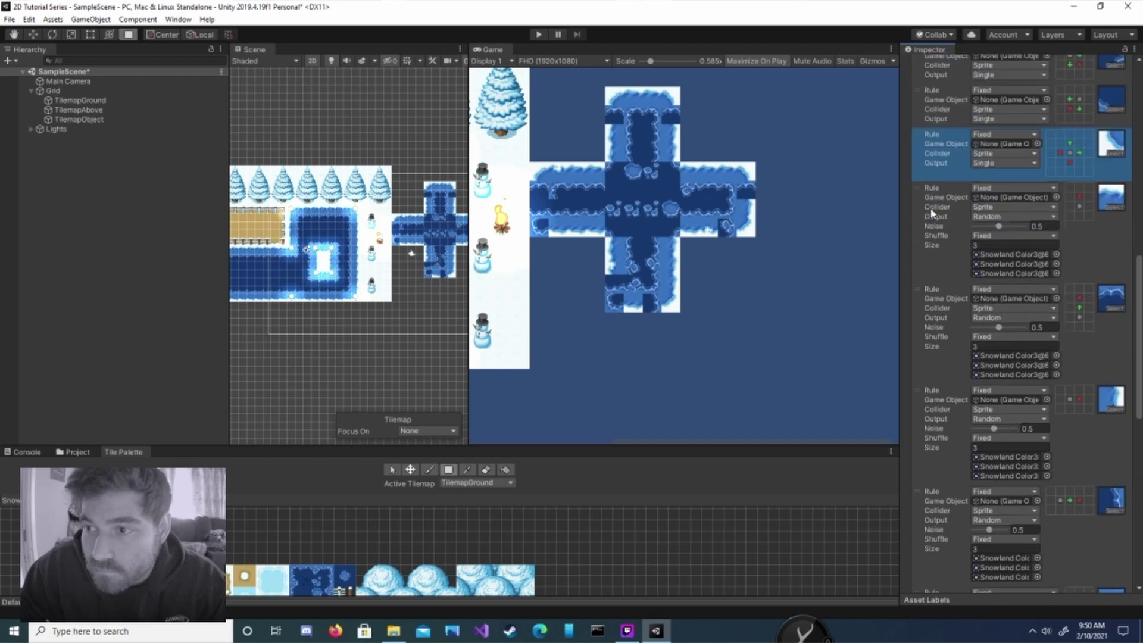
scroll(926, 417, up, 12)
drag(919, 565, 918, 344)
Make the dark bottom-left corner rule match all four adjacent tiles but nothing two tiles left or two tiles down
click(1071, 413)
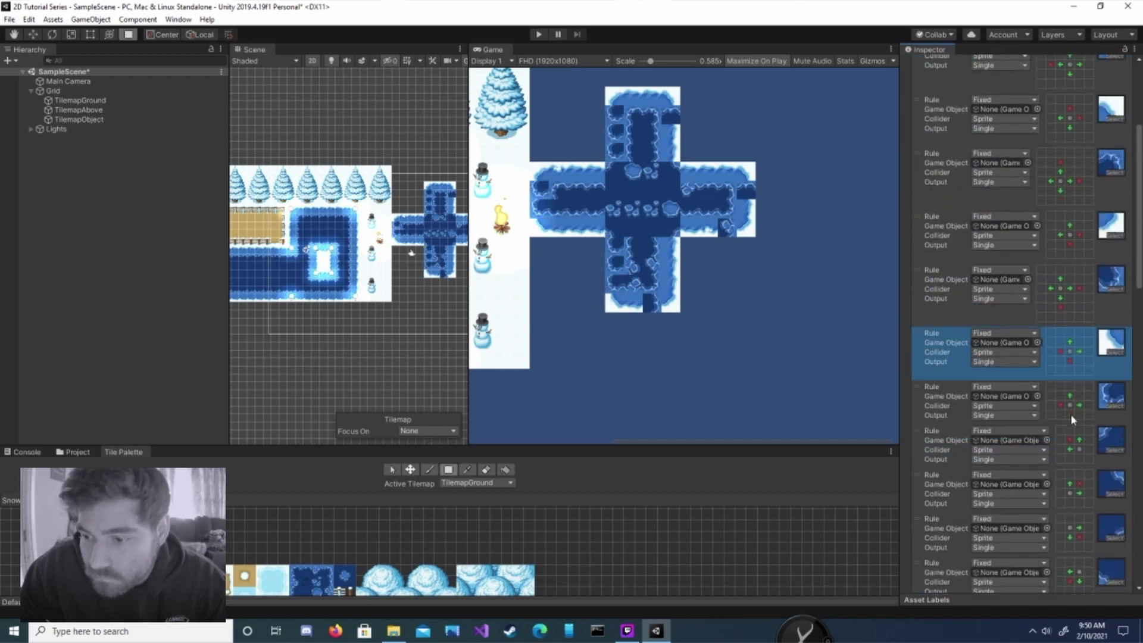
click(1070, 414)
double_click(1069, 424)
double_click(1058, 406)
double_click(1052, 406)
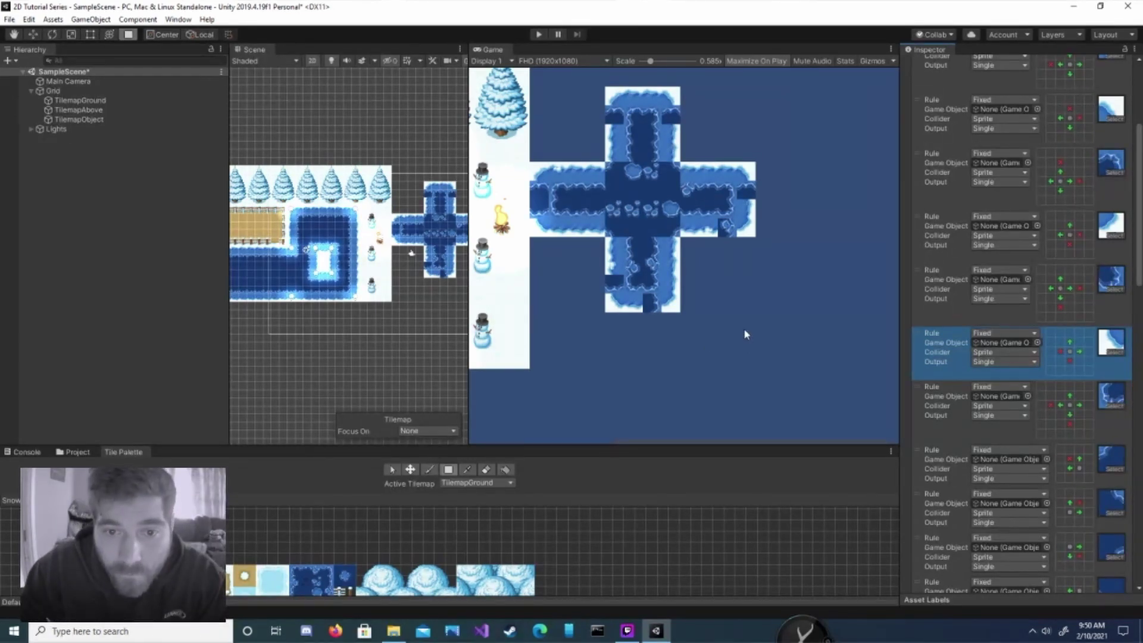
Add four more tiling rules at the end of the list for the snowy inner corners
scroll(1068, 440, down, 20)
click(1102, 583)
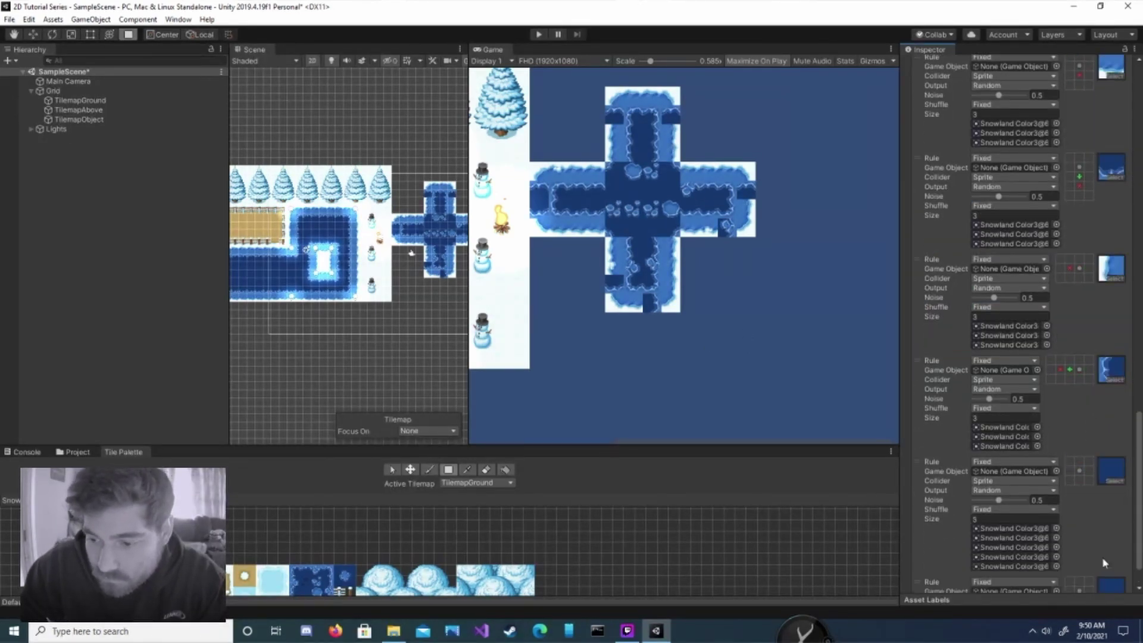
scroll(1103, 558, down, 2)
click(1102, 582)
scroll(1102, 580, down, 2)
click(1102, 581)
scroll(1102, 581, down, 2)
click(1102, 583)
scroll(1102, 581, down, 2)
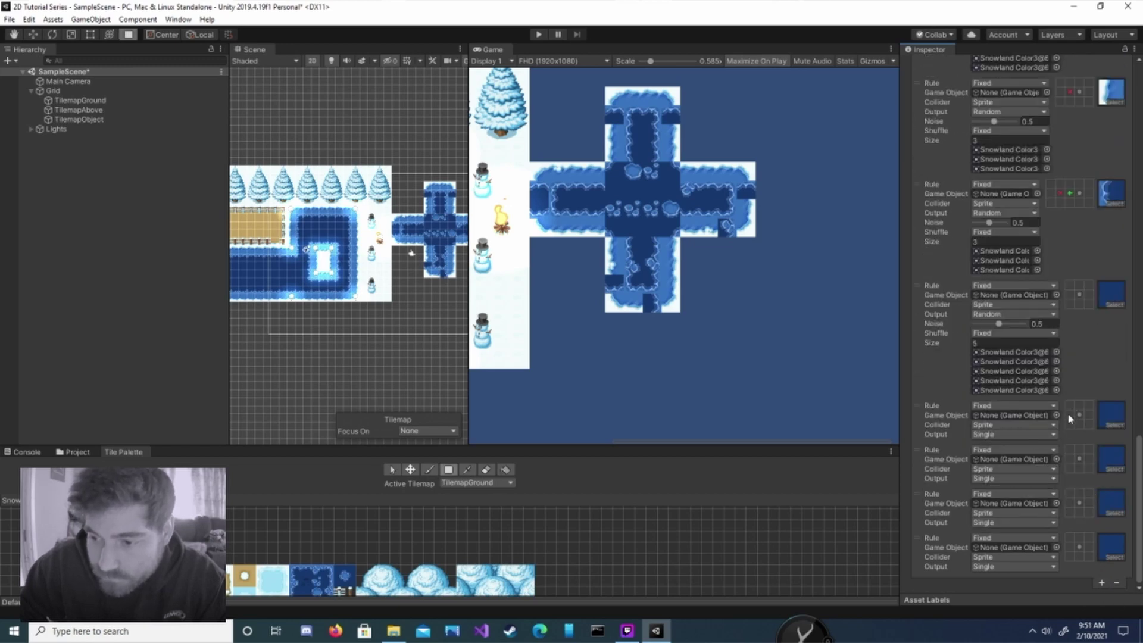
Set the first new rule to match above and left but not diagonally top-left, and the second to mirror it for top-right
click(1070, 415)
click(1069, 407)
click(1070, 407)
click(1071, 418)
click(1071, 416)
click(1078, 415)
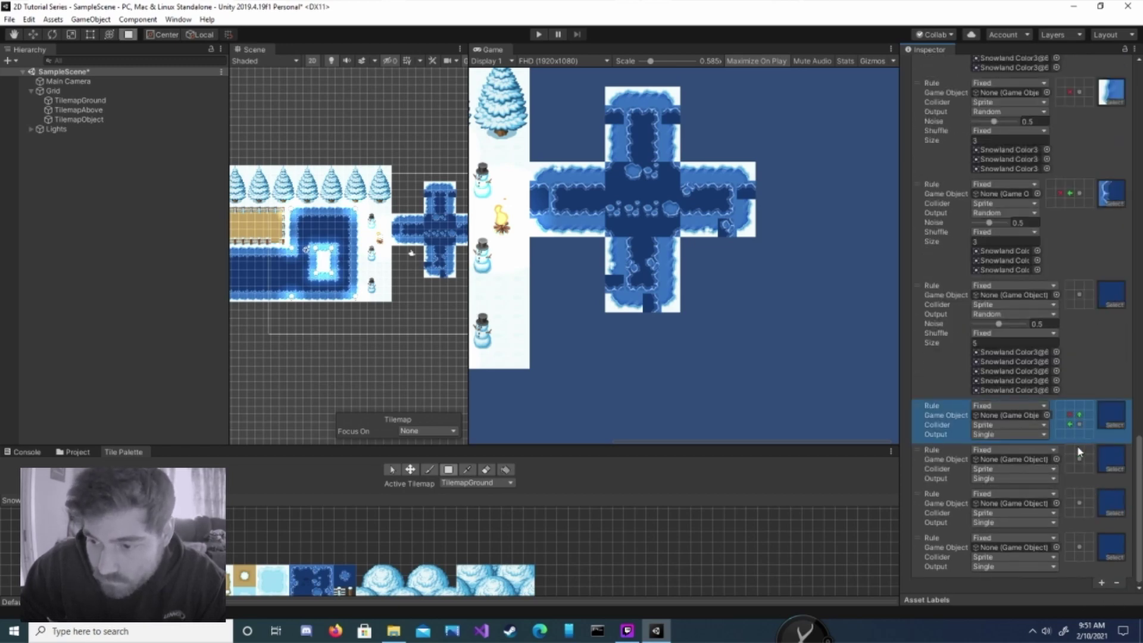
click(1078, 448)
click(1086, 466)
Set the third new rule to match right and below but not diagonally bottom-right, and the fourth to mirror it for bottom-left
click(1080, 502)
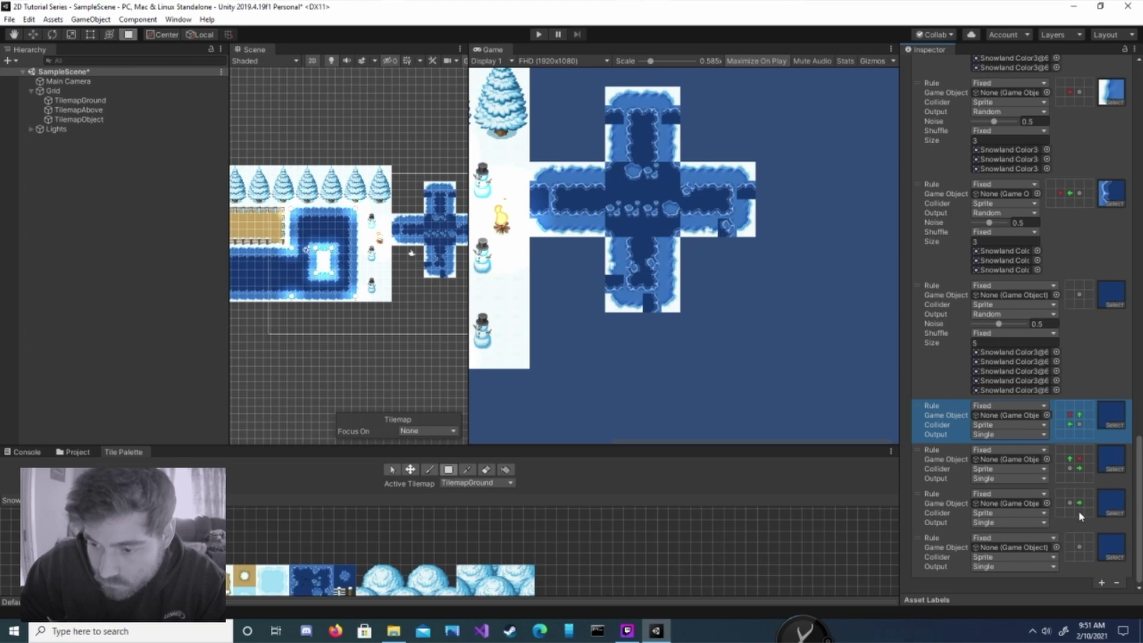
click(1080, 513)
click(1079, 512)
click(1070, 512)
click(1069, 557)
click(1070, 558)
click(1070, 548)
Search for snowland color3 sprites and give the first two new rules the water sprites with snow in the top-left and top-right corners
click(1114, 425)
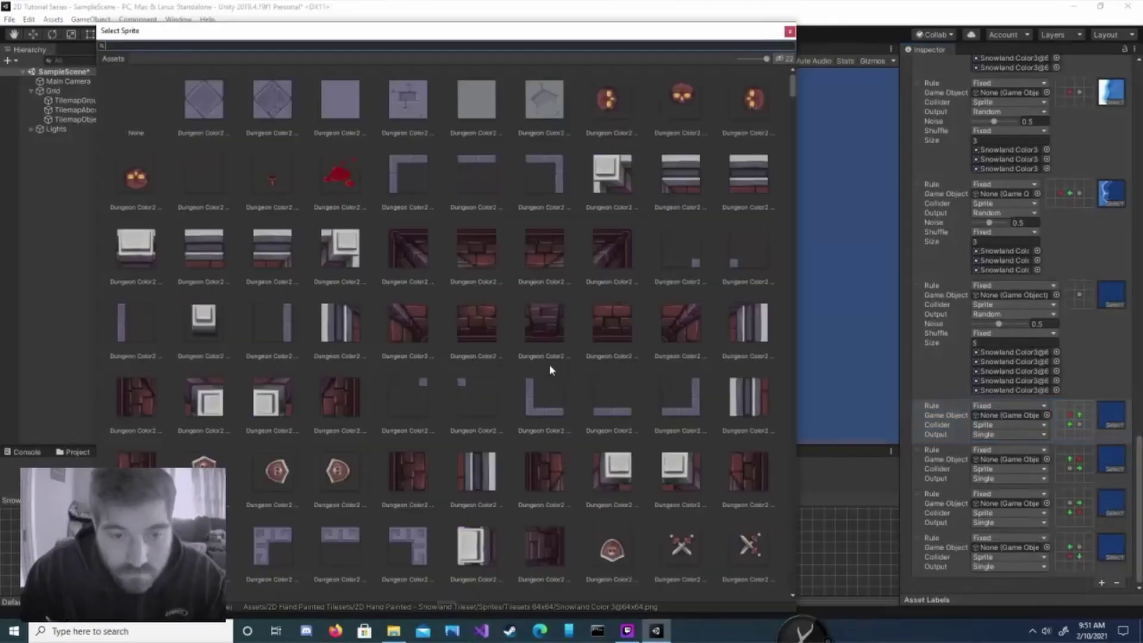
text(snowland color3)
scroll(535, 410, down, 15)
scroll(534, 411, down, 3)
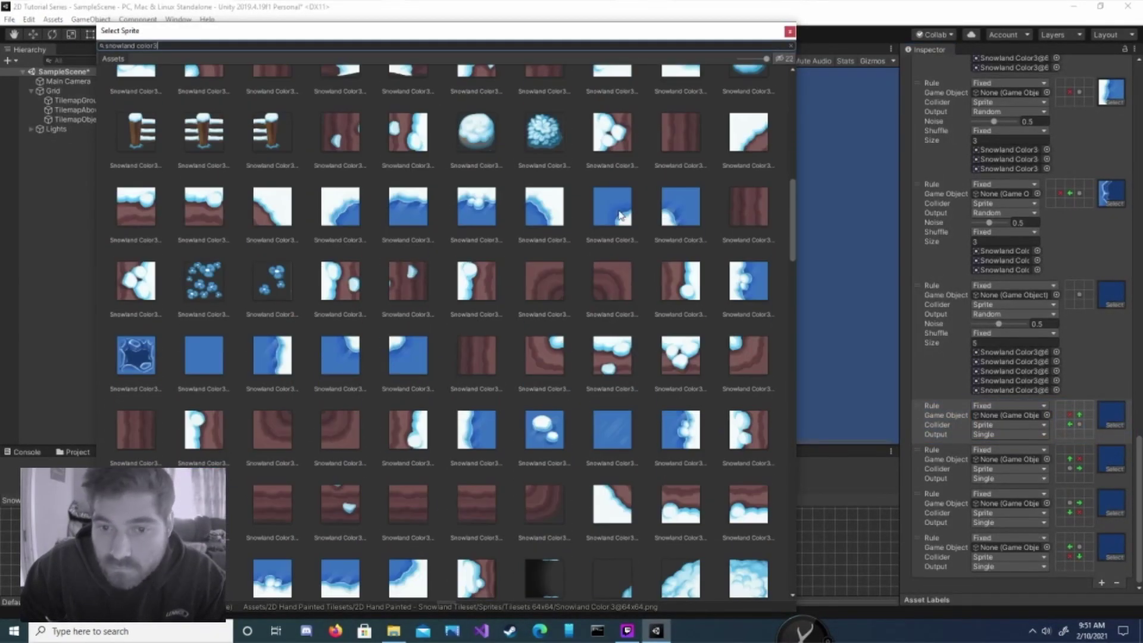
double_click(404, 348)
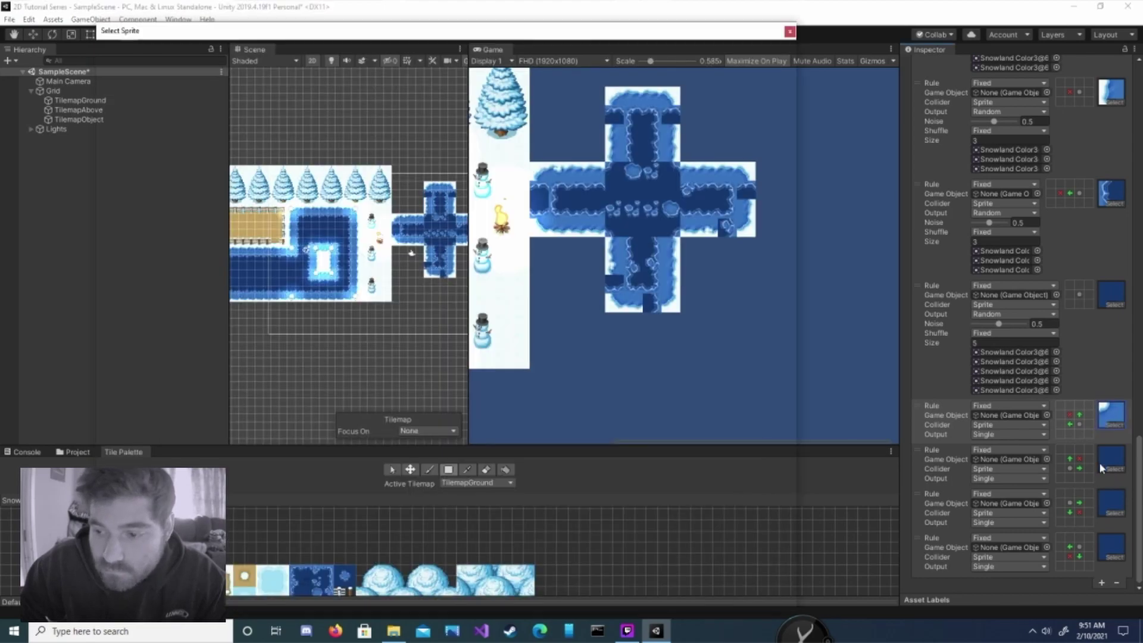
click(1099, 462)
scroll(540, 380, down, 5)
scroll(541, 380, down, 4)
double_click(340, 535)
Search for snowland color3 sprites and give the last two rules the water sprites with snow in the bottom-right and bottom-left corners
click(1108, 509)
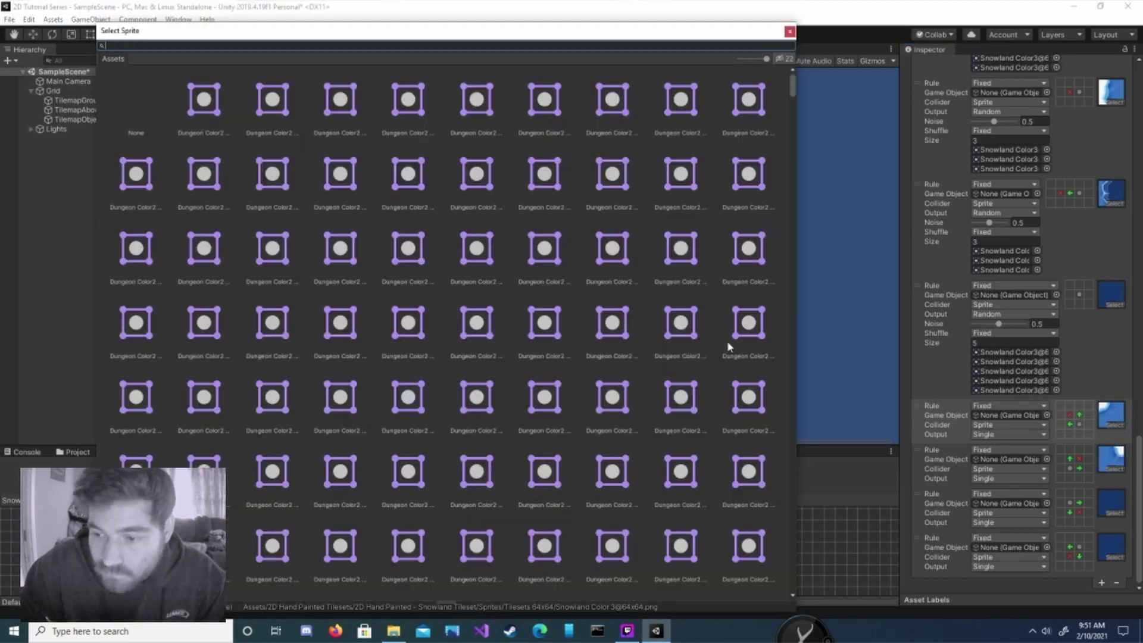
text(snowland color3)
scroll(649, 352, down, 18)
double_click(619, 351)
click(1107, 550)
text(snowland color3)
scroll(492, 407, down, 14)
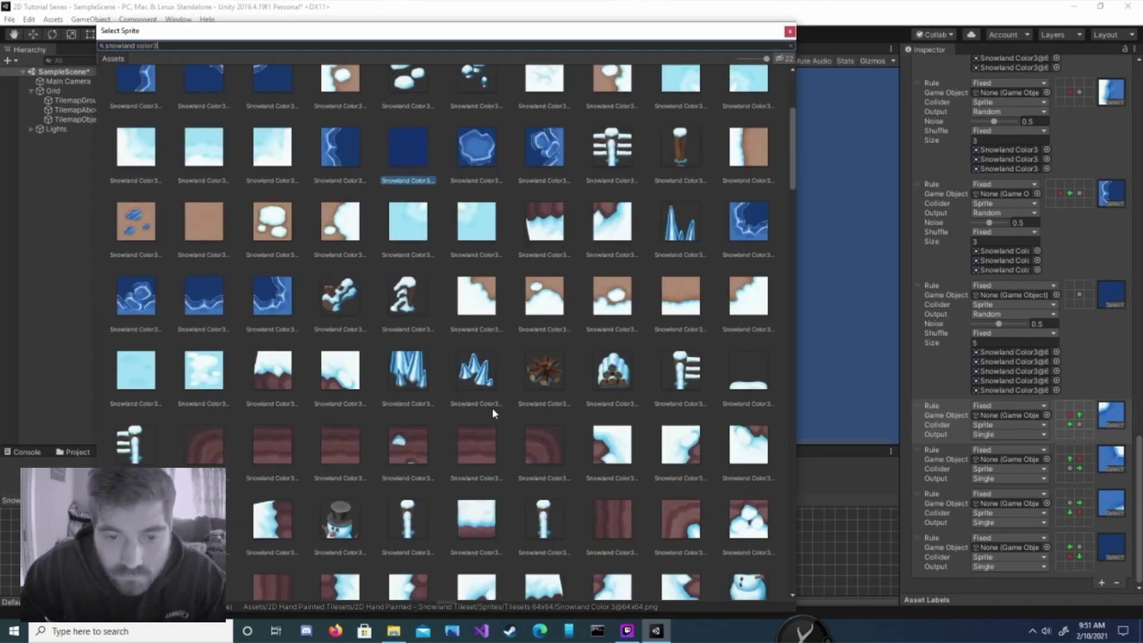
double_click(681, 320)
Move the rule with snow in the top-left corner up the list to directly above the dark inner top-left corner rule
drag(917, 409, 918, 101)
scroll(973, 207, up, 12)
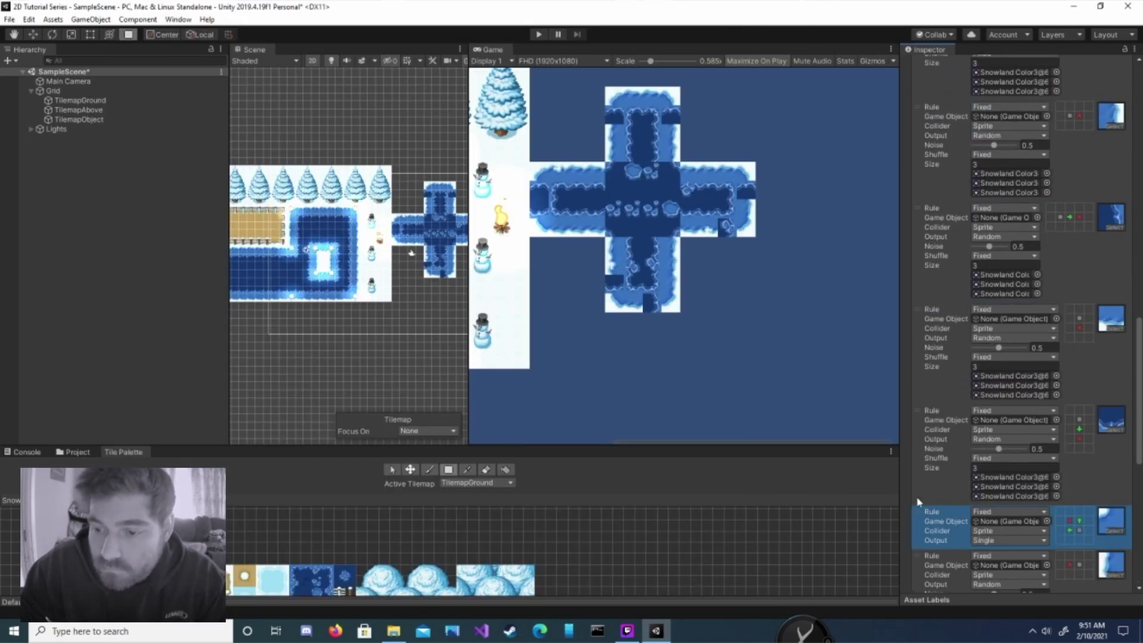
drag(919, 513, 918, 83)
scroll(933, 225, up, 3)
scroll(934, 226, up, 12)
drag(924, 543, 954, 273)
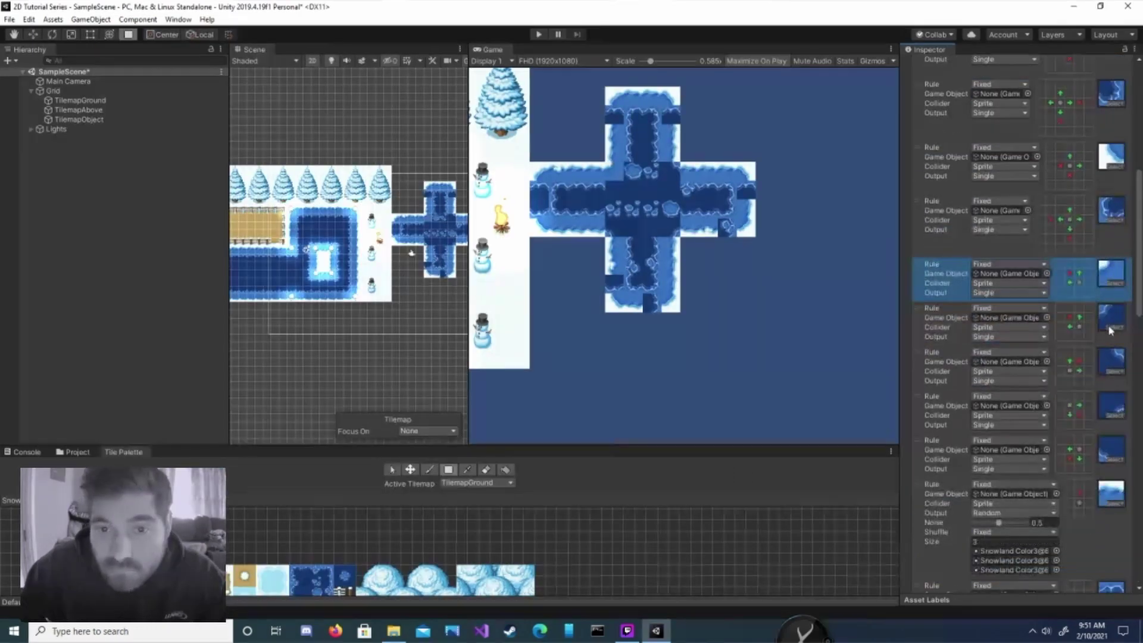
Set the dark top-left corner rule to match the adjacent top-left diagonal and the cells above and left of it, excluding the second diagonal cell
double_click(1070, 317)
click(1060, 308)
click(1060, 317)
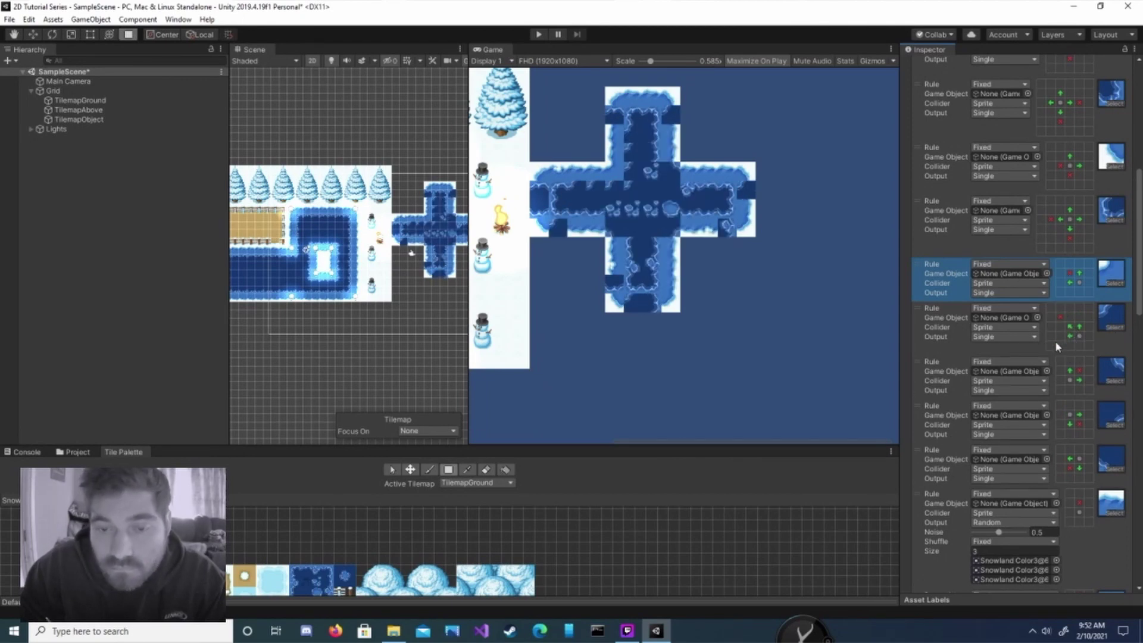
click(1071, 336)
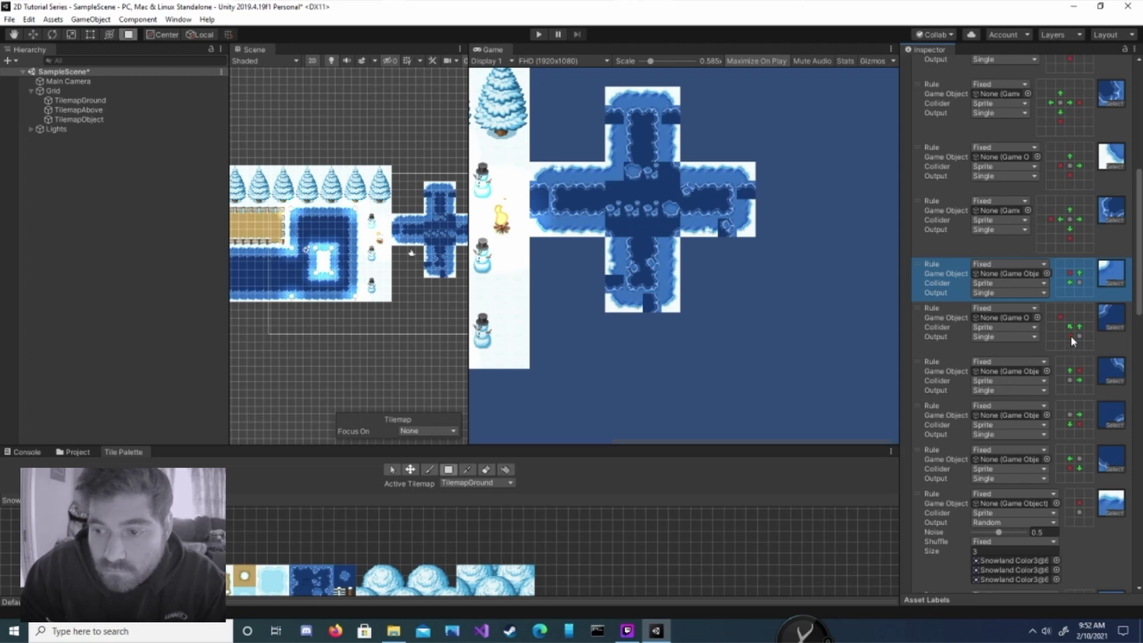
click(1070, 336)
double_click(1080, 327)
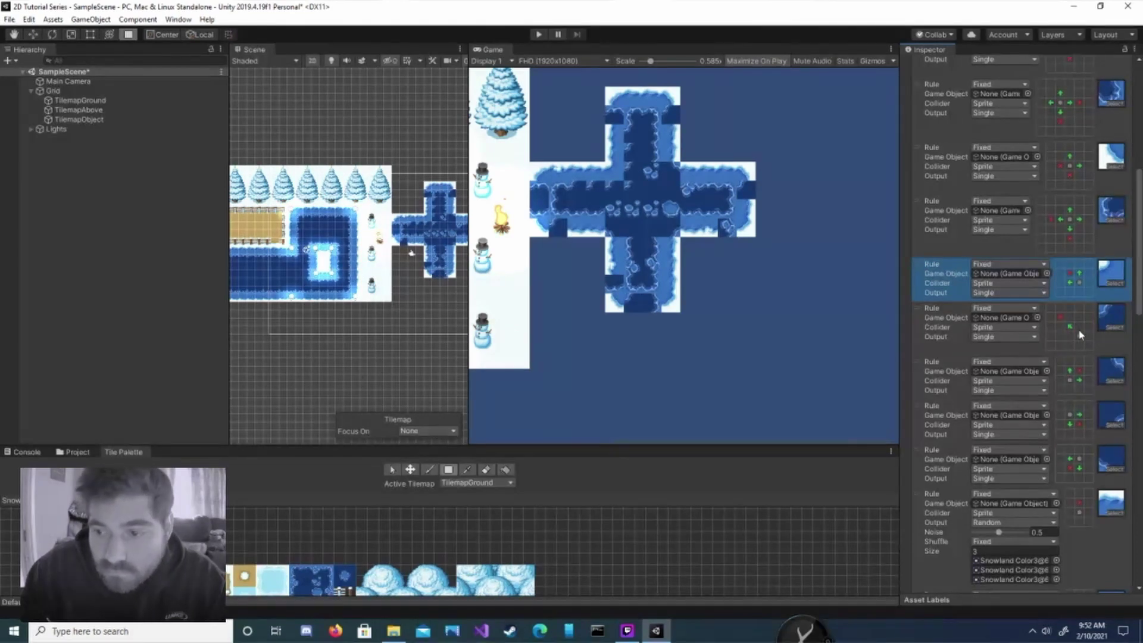
click(1062, 327)
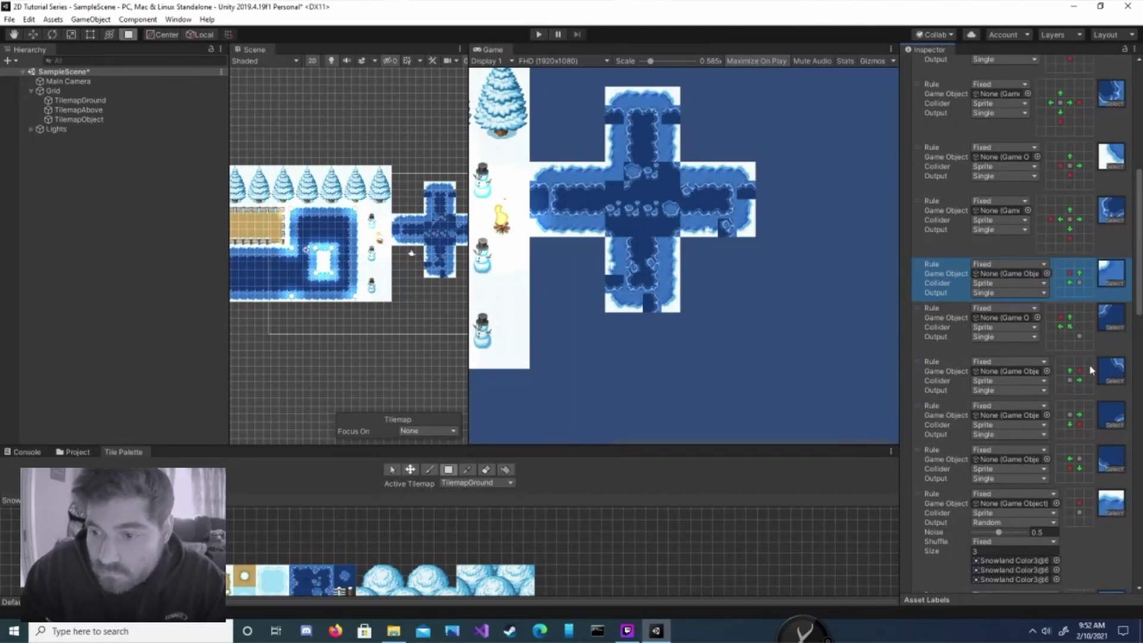
Move the rule with snow in the top-right corner up the list to directly above the dark inner top-right corner rule
scroll(1024, 345, down, 10)
drag(919, 455, 948, 77)
scroll(965, 285, up, 10)
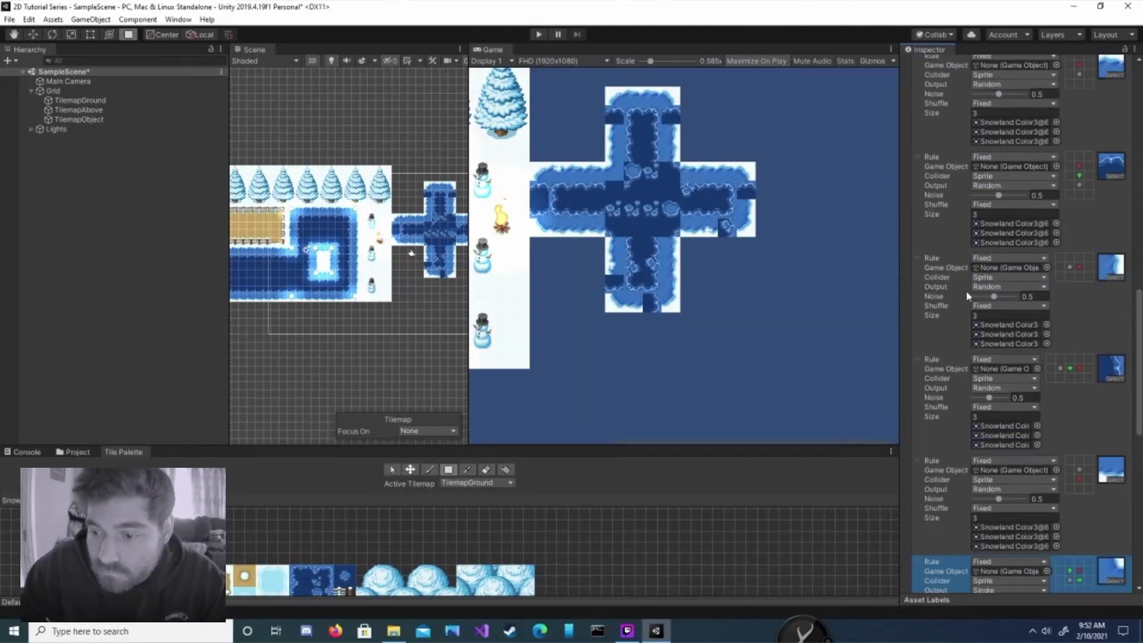
drag(920, 570, 947, 169)
scroll(949, 239, up, 9)
drag(946, 308, 954, 383)
scroll(1084, 343, down, 3)
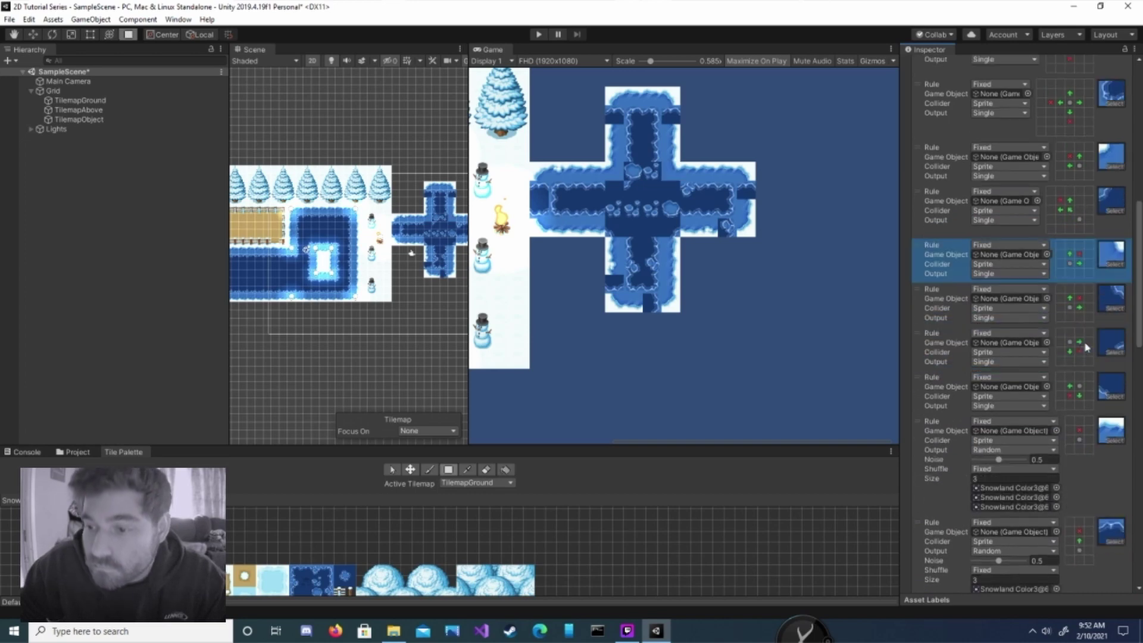
Set the dark top-right corner rule to match the adjacent top-right diagonal and its outer neighbours, excluding the second diagonal cell
double_click(1071, 299)
double_click(1078, 307)
click(1088, 292)
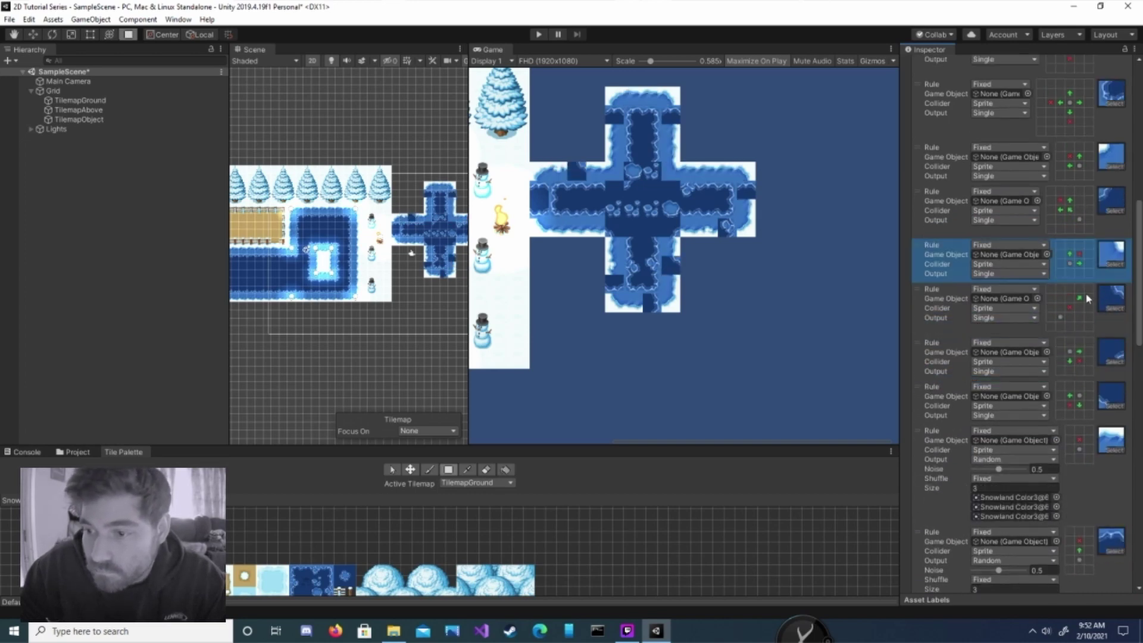
double_click(1069, 306)
click(1078, 298)
click(1079, 298)
click(1070, 297)
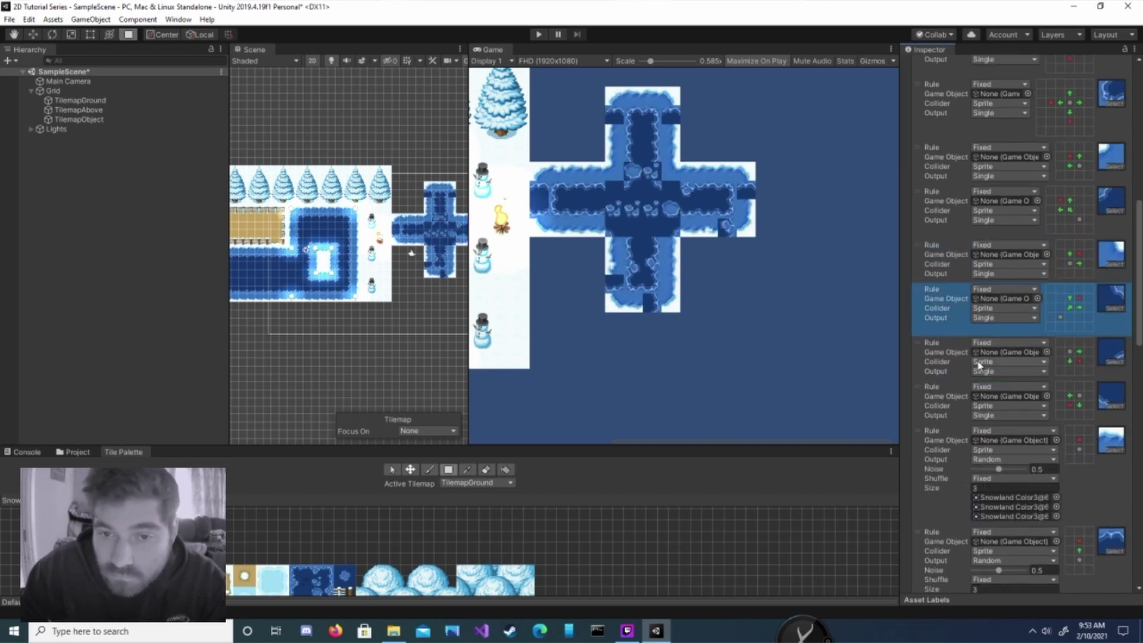
Move the rule with snow in the bottom-right corner up the list to directly above the dark inner bottom-right corner rule
scroll(954, 351, down, 10)
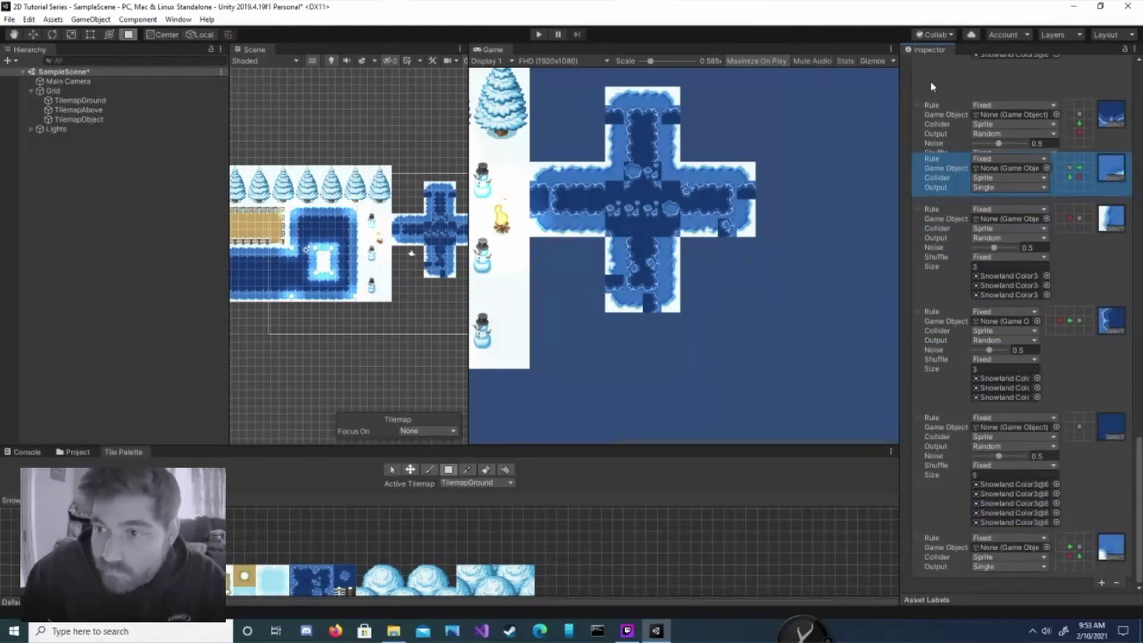
click(919, 503)
drag(918, 504, 1051, 237)
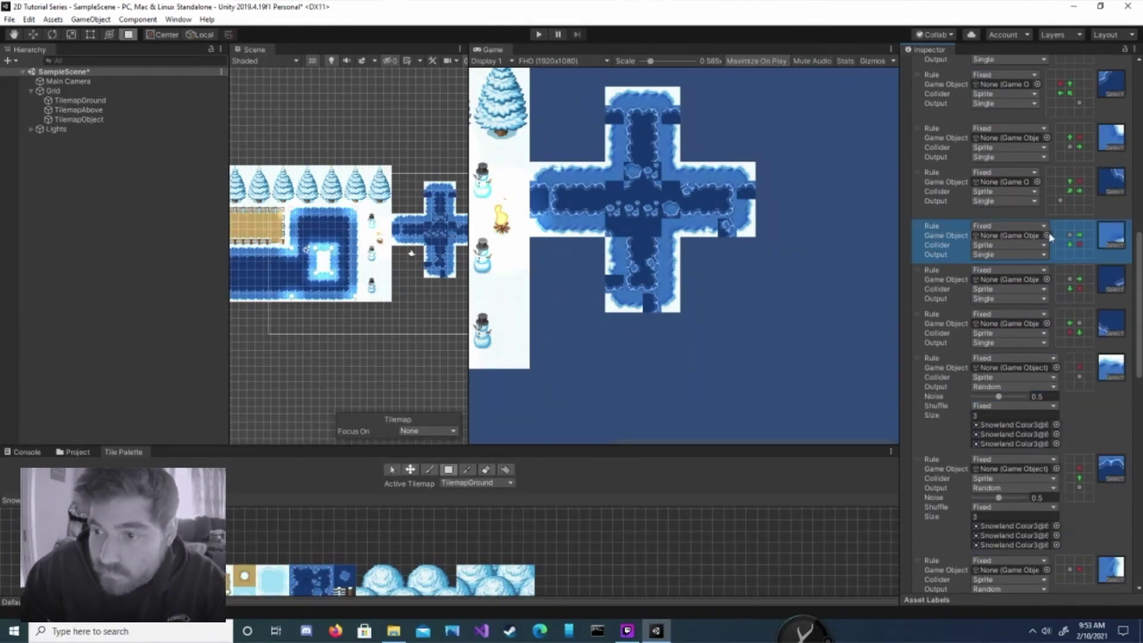
Set the dark bottom-right corner rule to match the adjacent bottom-right diagonal and its outer neighbours, excluding the second diagonal cell
click(1072, 290)
click(1072, 289)
click(1078, 280)
click(1078, 279)
click(1081, 290)
click(1081, 290)
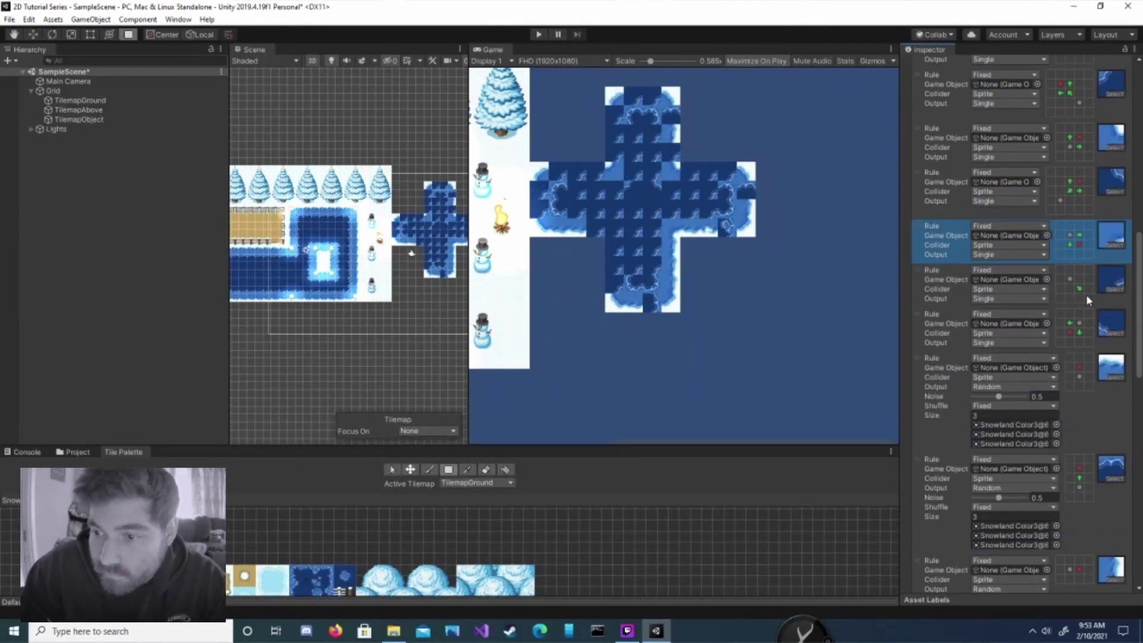
click(1086, 297)
click(1078, 297)
Move the snowy bottom-left corner rule above the dark bottom-left corner rule, and give the dark rule the mirrored two-cell diagonal conditions
scroll(1031, 488, down, 14)
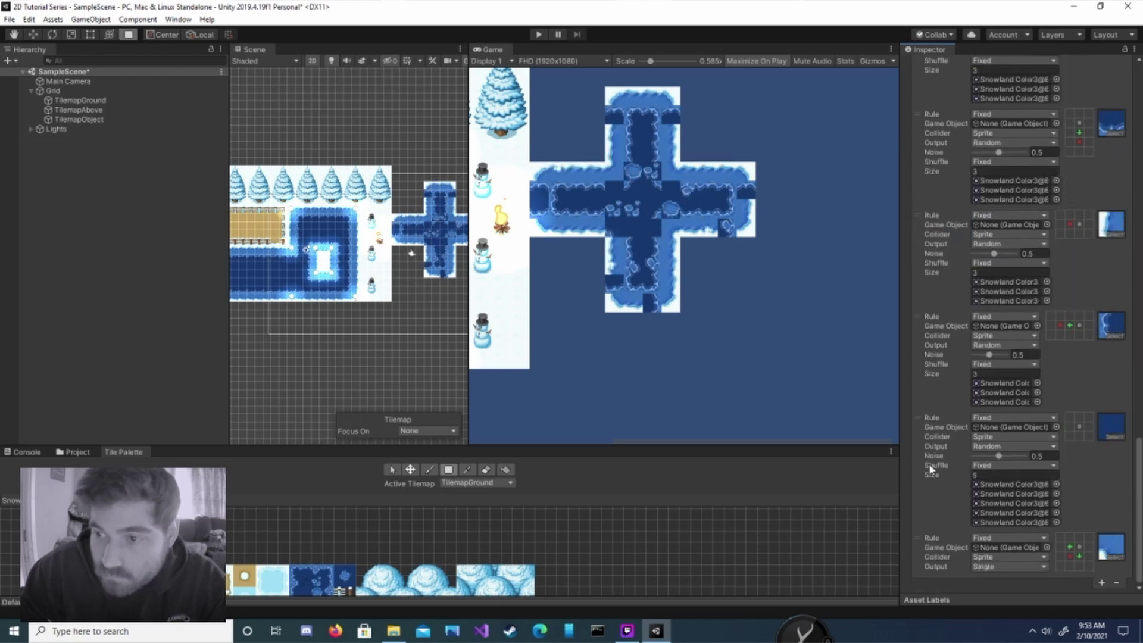
drag(929, 539, 927, 345)
scroll(932, 333, up, 14)
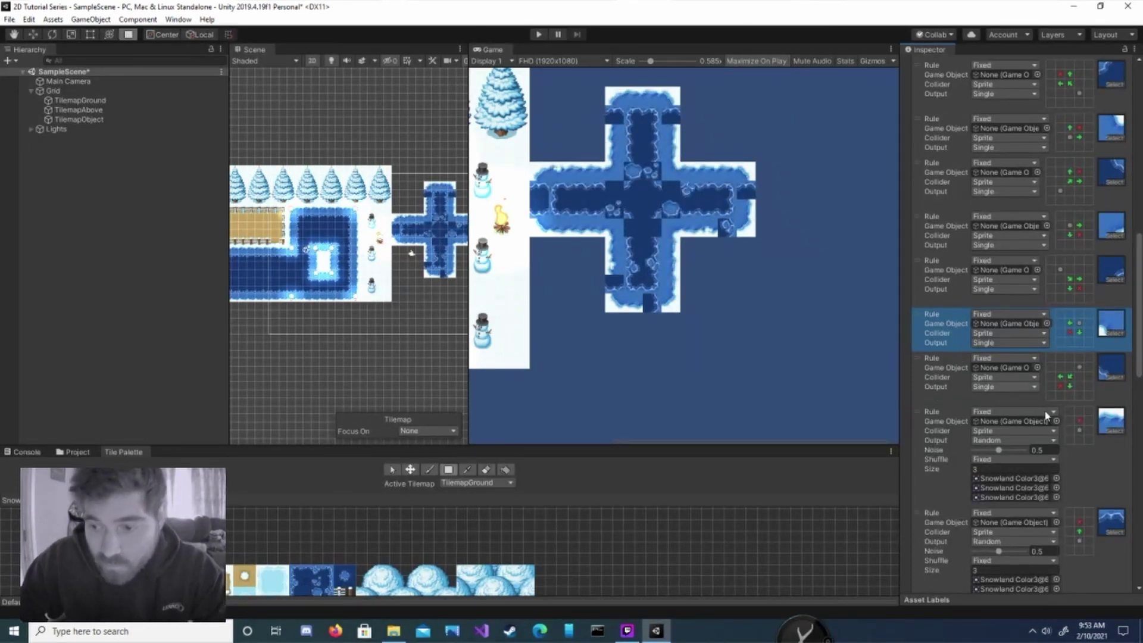
Extend the dark top-edge rule so it also requires matching tiles directly left and right of the cell
scroll(1061, 411, down, 10)
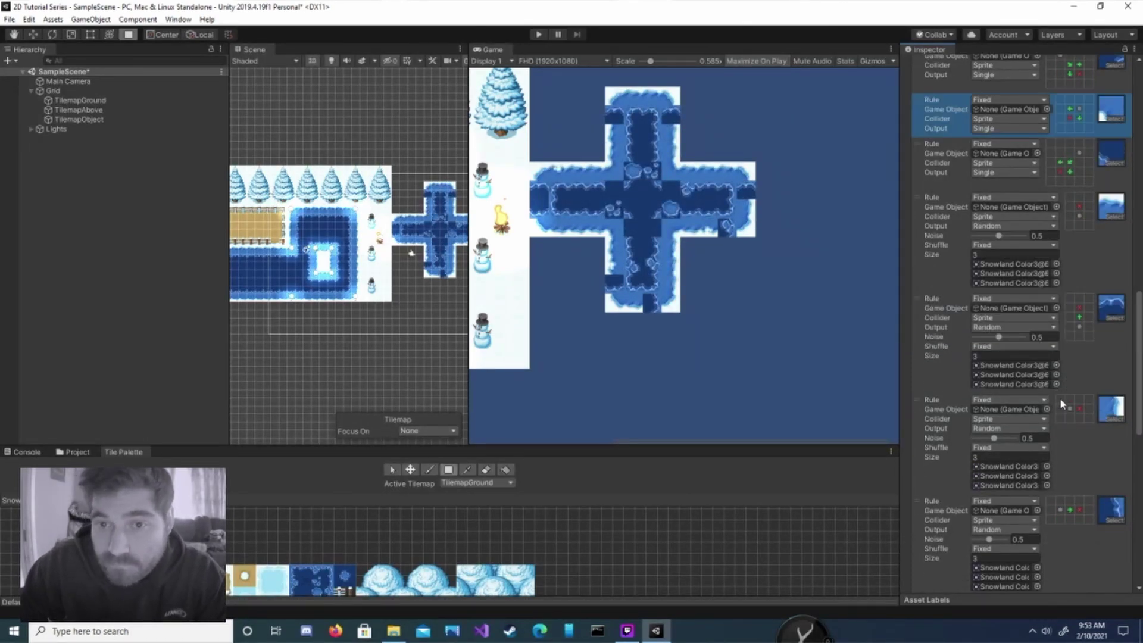
click(1089, 319)
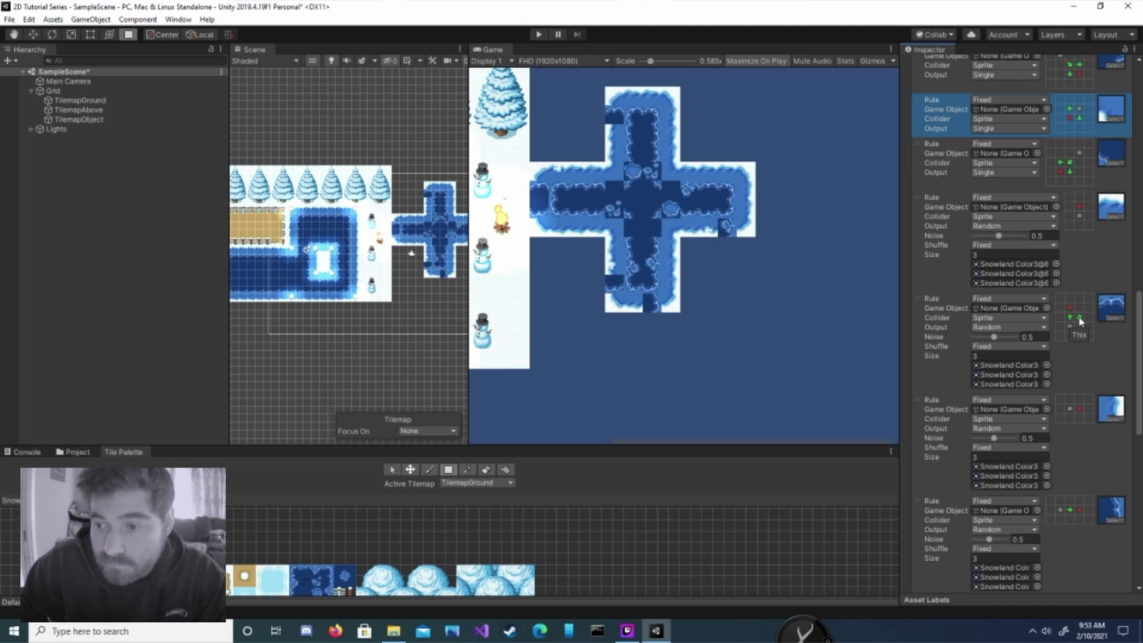
click(1081, 322)
click(1087, 328)
click(1059, 325)
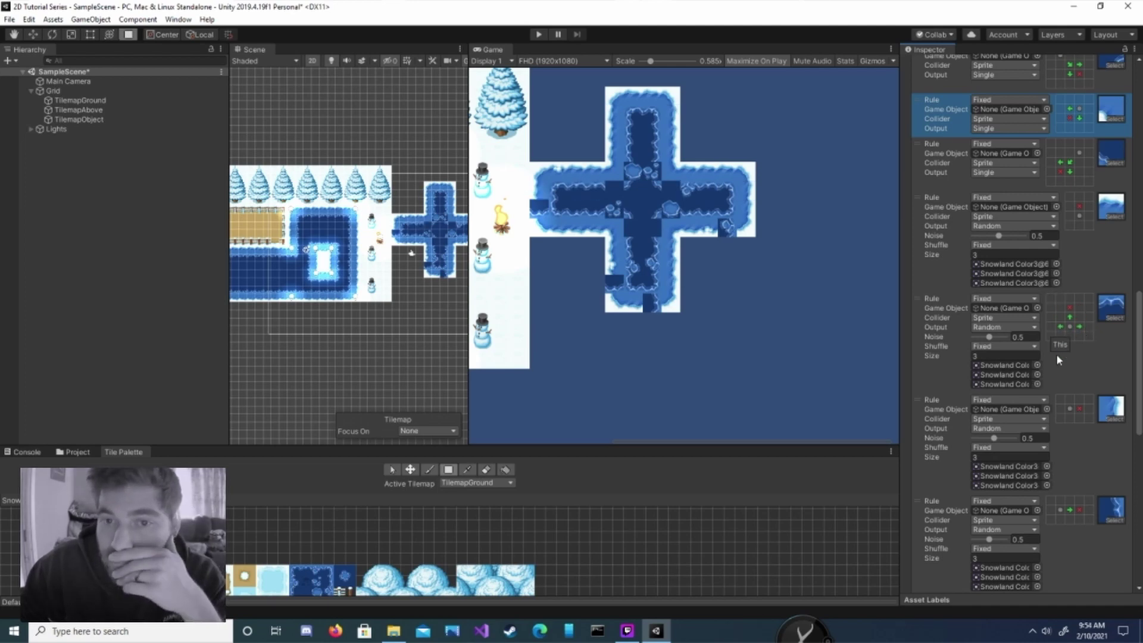
Require matching tiles above and below in the dark right-edge and left-edge rules, and left and right in the dark bottom-edge rule
scroll(1077, 357, down, 5)
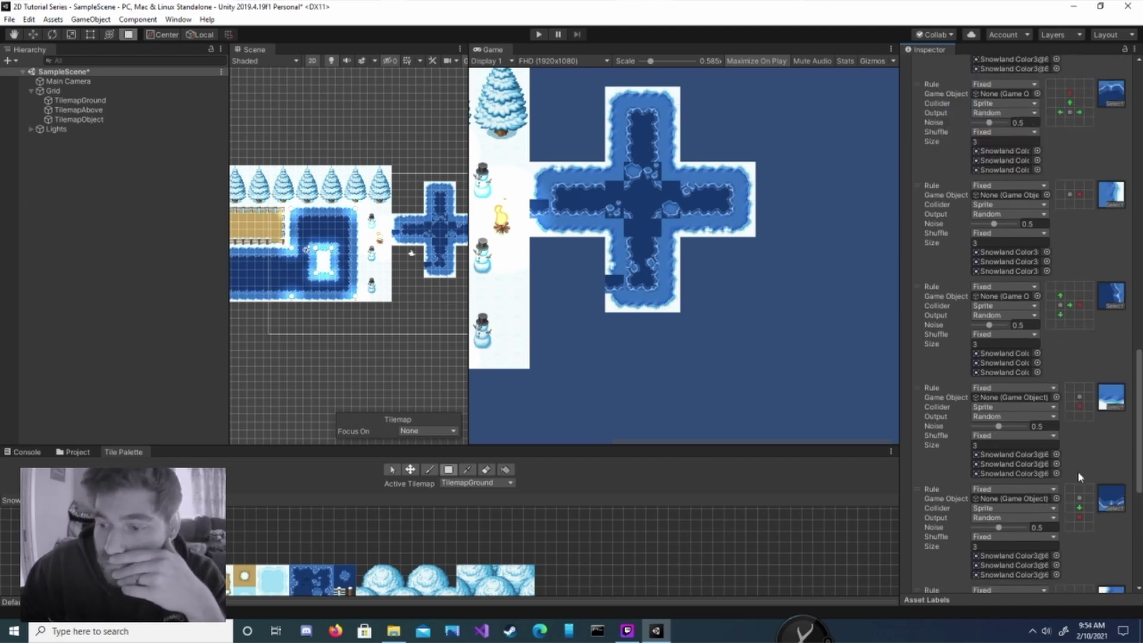
scroll(1060, 499, down, 8)
click(1079, 398)
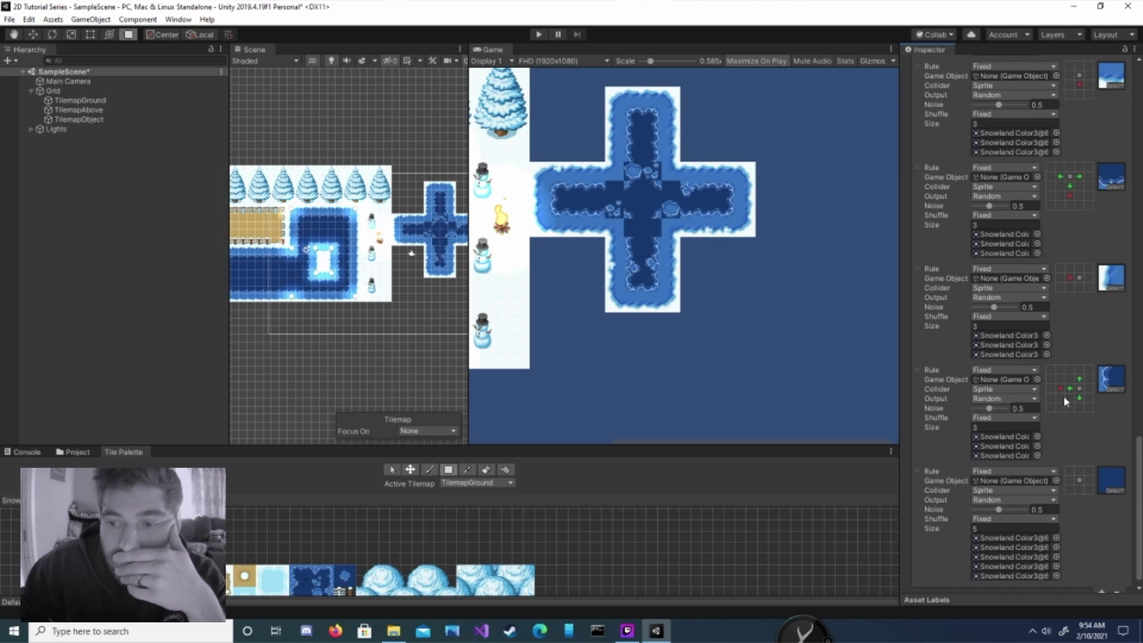
Try excluding the outer cells above and below the existing left exclusion in the dark left-edge rule
click(1061, 397)
click(1061, 396)
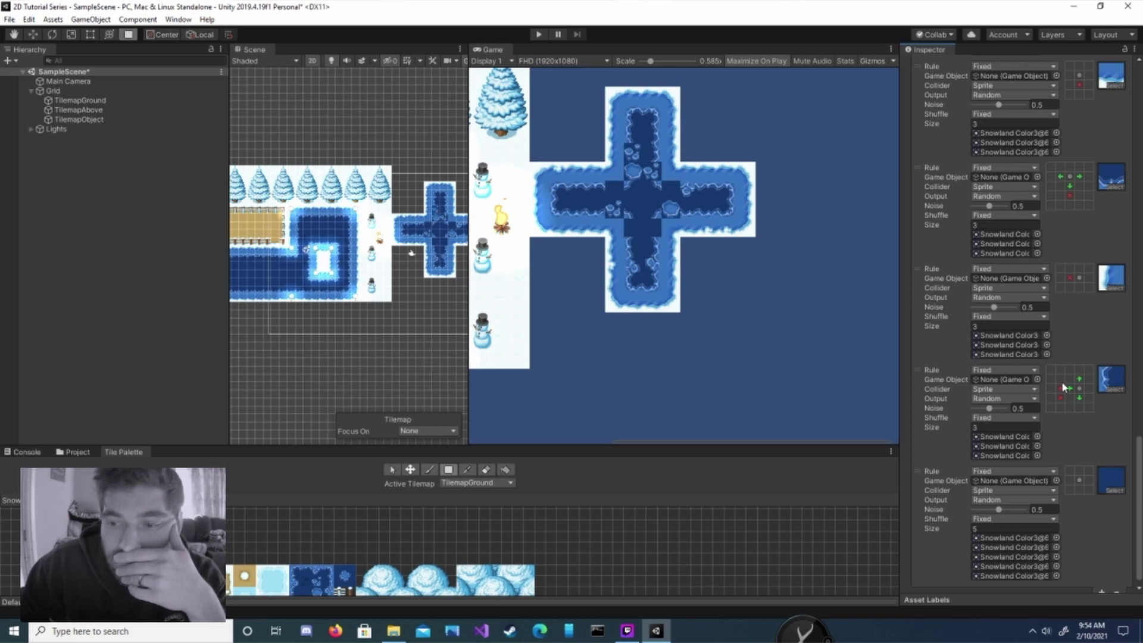
double_click(1061, 379)
click(1060, 388)
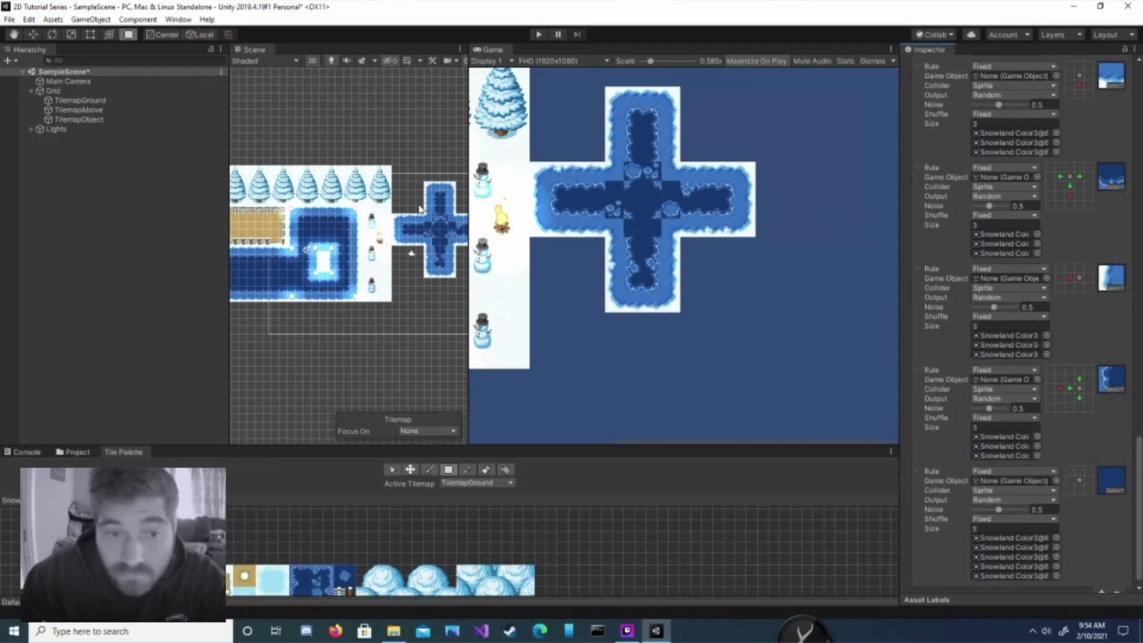
Enlarge the scene view and paint extra water tiles around the cross to widen its arms
click(426, 472)
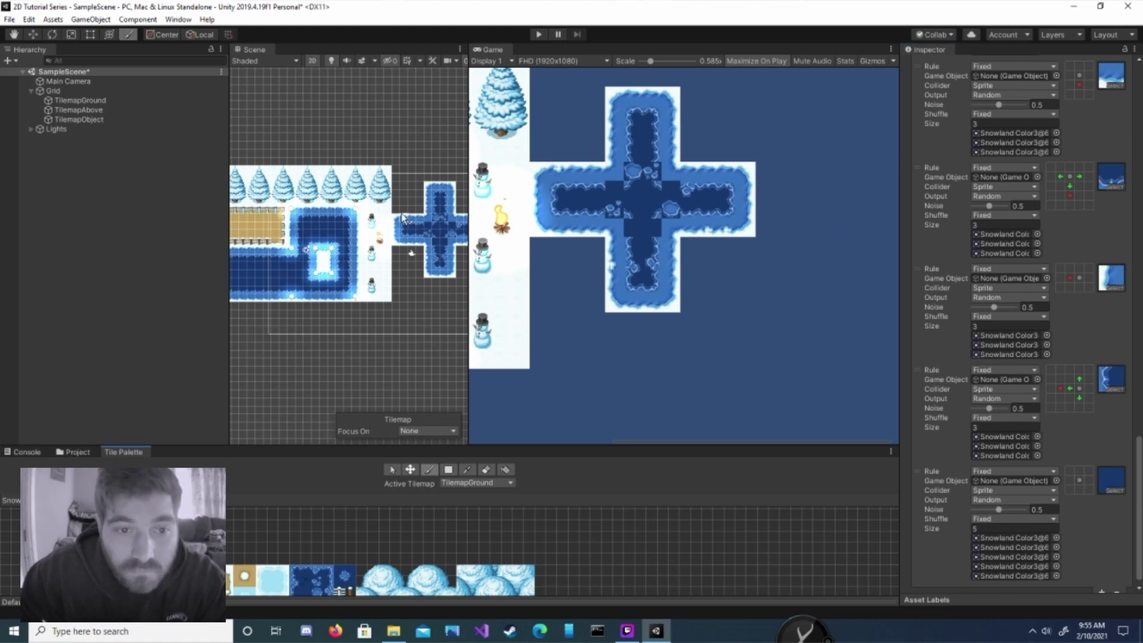
mouse_move(396, 223)
mouse_down()
mouse_move(429, 179)
mouse_move(462, 197)
mouse_move(581, 202)
mouse_up()
mouse_move(411, 179)
mouse_down()
mouse_move(455, 204)
mouse_move(406, 244)
mouse_move(400, 283)
mouse_move(354, 276)
mouse_move(340, 234)
mouse_move(319, 247)
mouse_up()
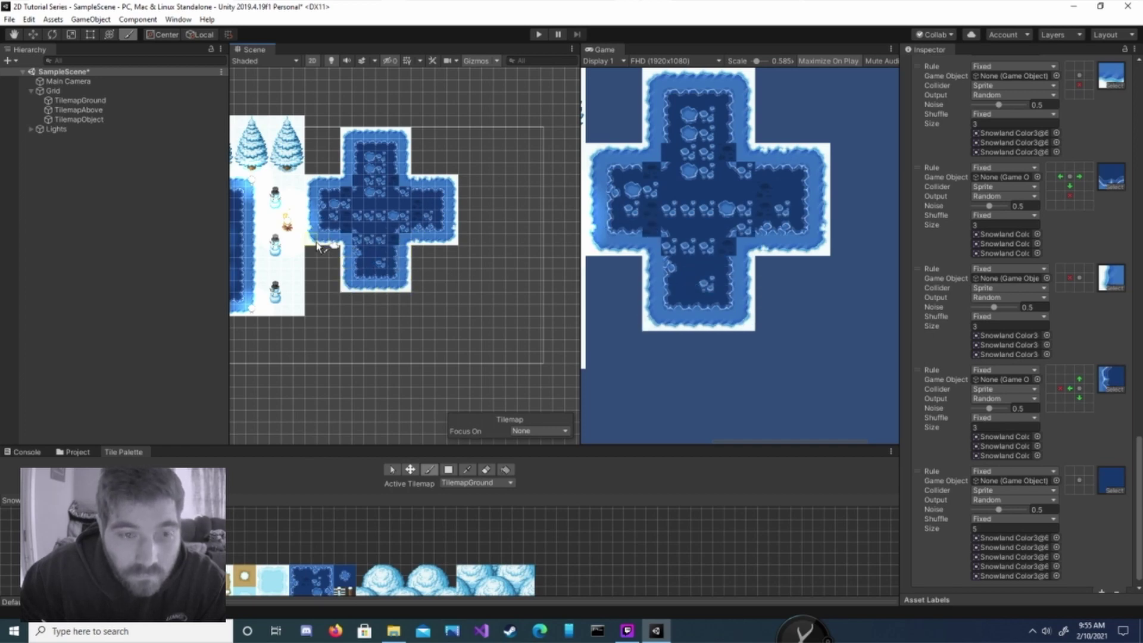
Add four new rules at the end of the list and give the first one the dark top-edge water sprite
scroll(1123, 538, down, 1)
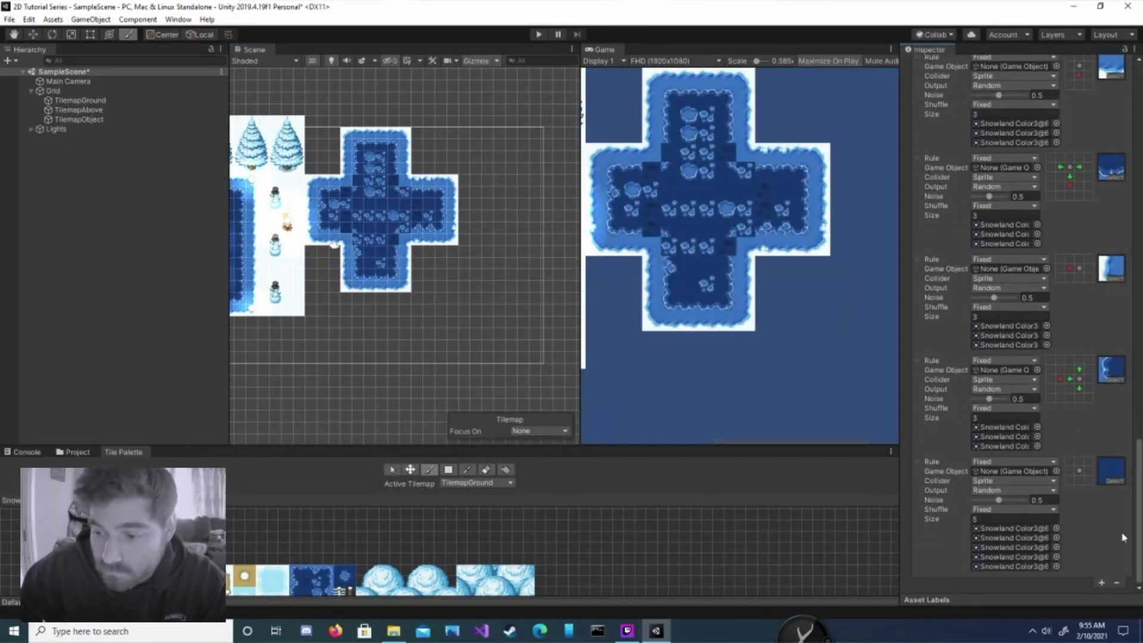
scroll(1123, 537, down, 6)
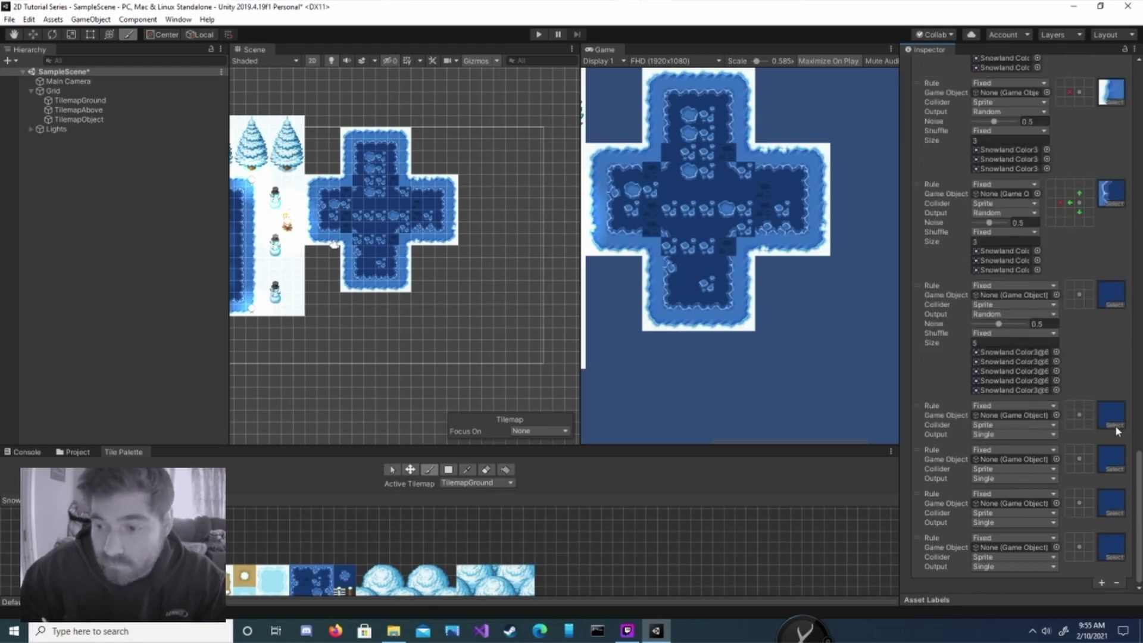
click(1115, 425)
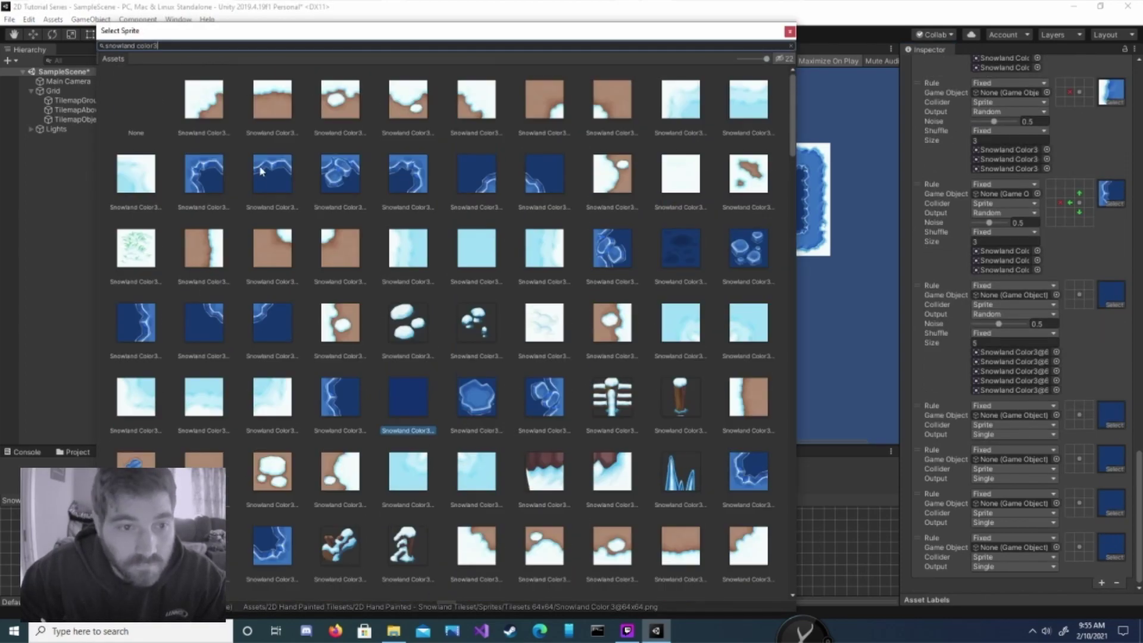
click(261, 172)
Set the new rule to match above but not two up and one left, and move it directly below the dark top-edge rule
click(1087, 431)
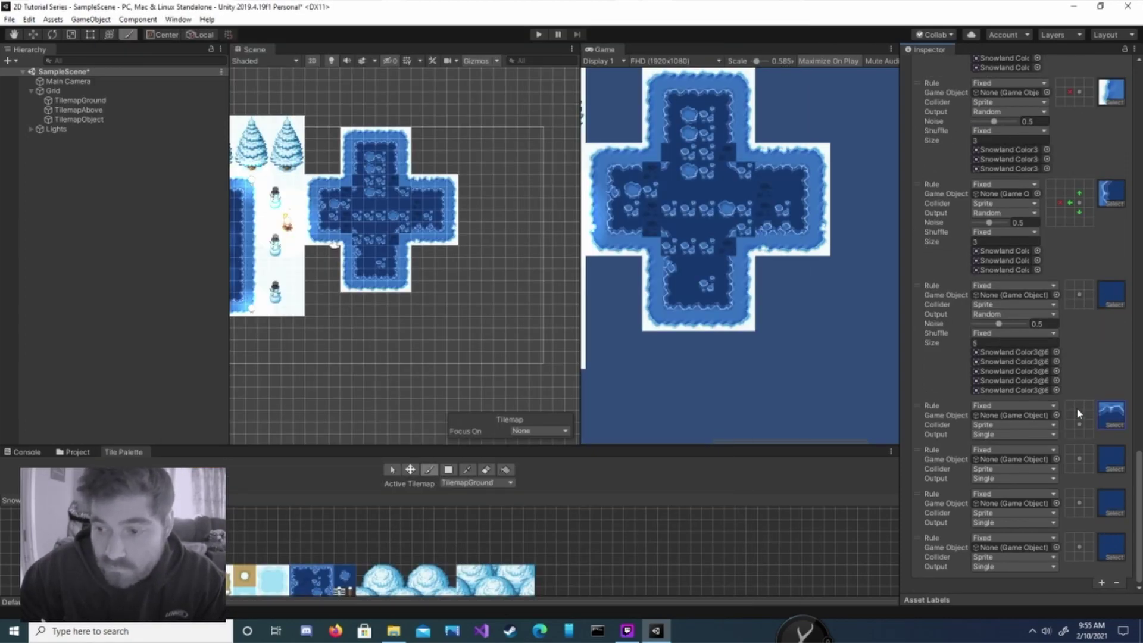
click(1072, 415)
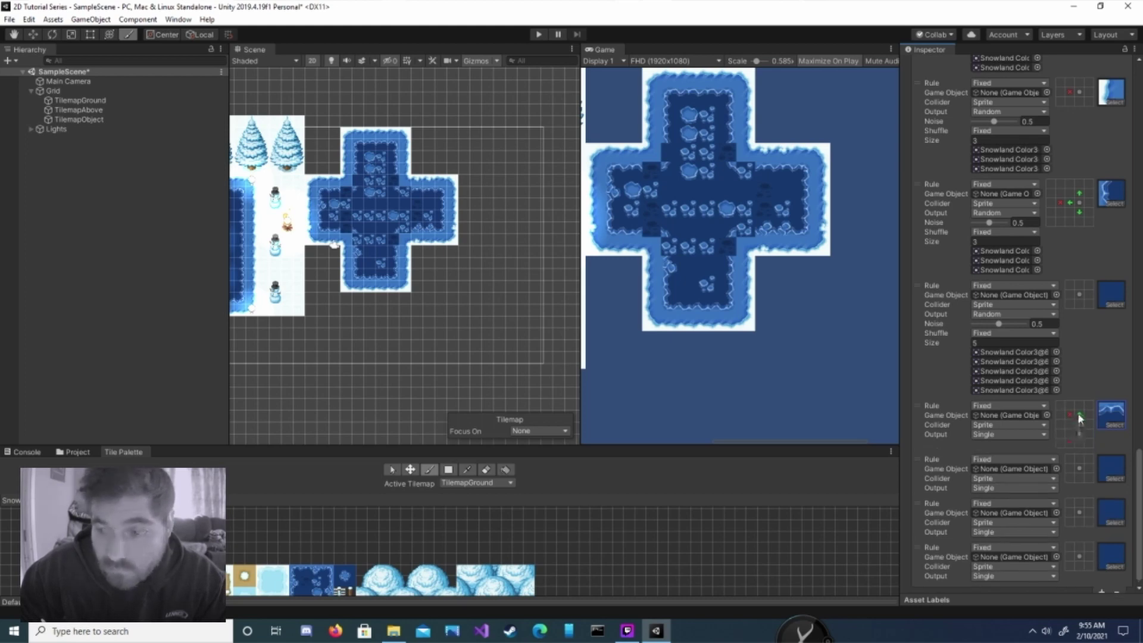
double_click(1079, 415)
drag(917, 407, 931, 114)
scroll(928, 178, up, 9)
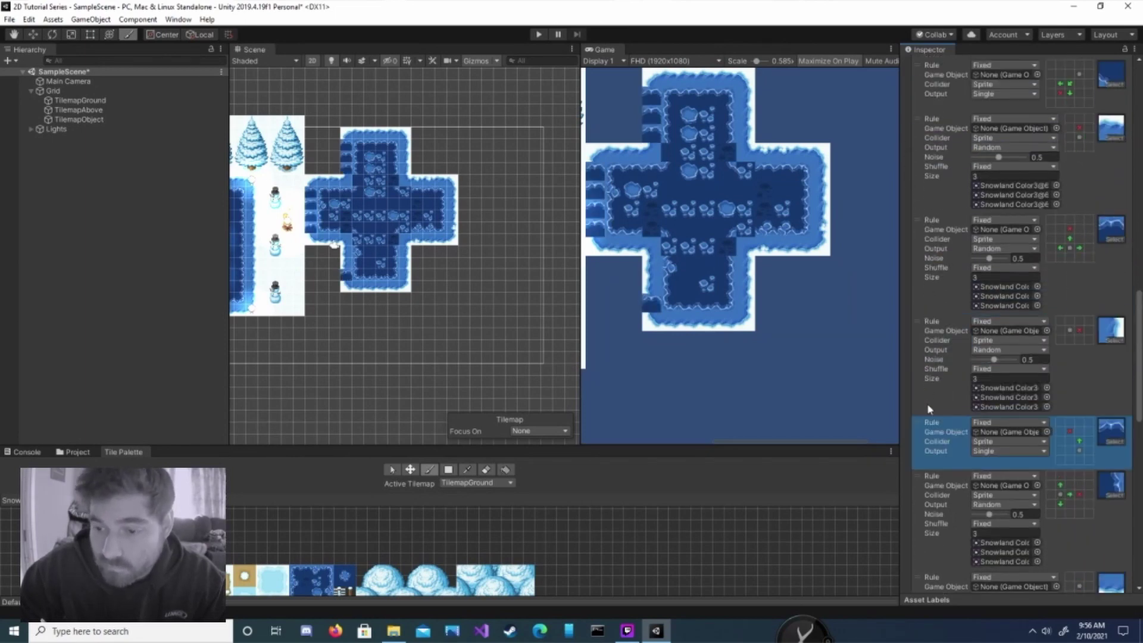
drag(927, 403, 985, 306)
Require matching tiles left and right in the new dark top-edge rule, leaving the cell two above unset
click(1080, 331)
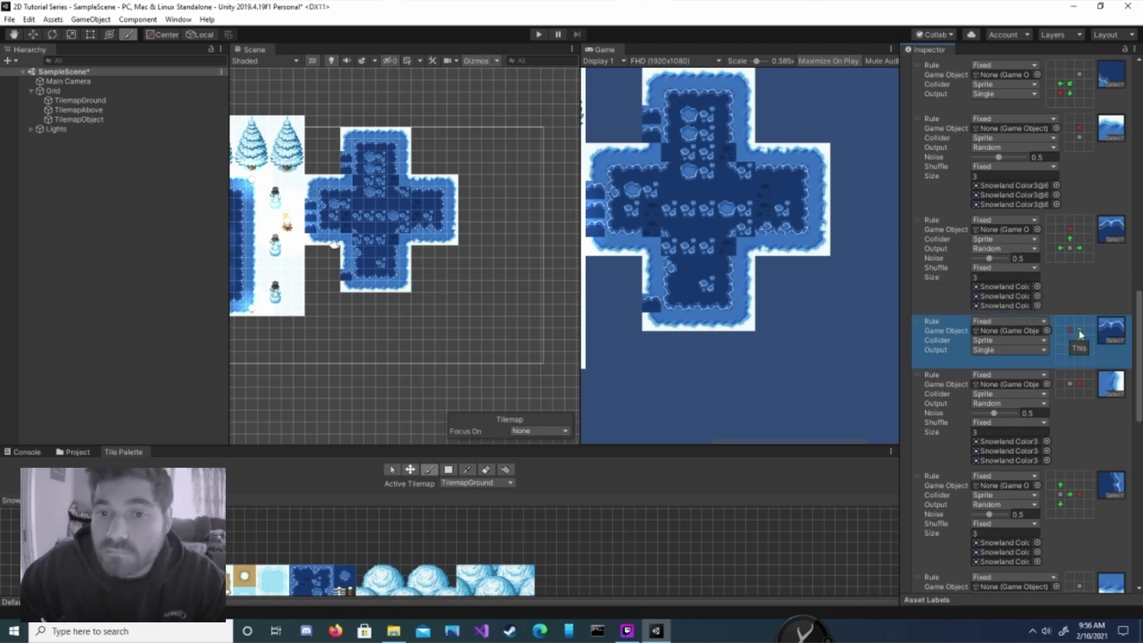
click(1077, 347)
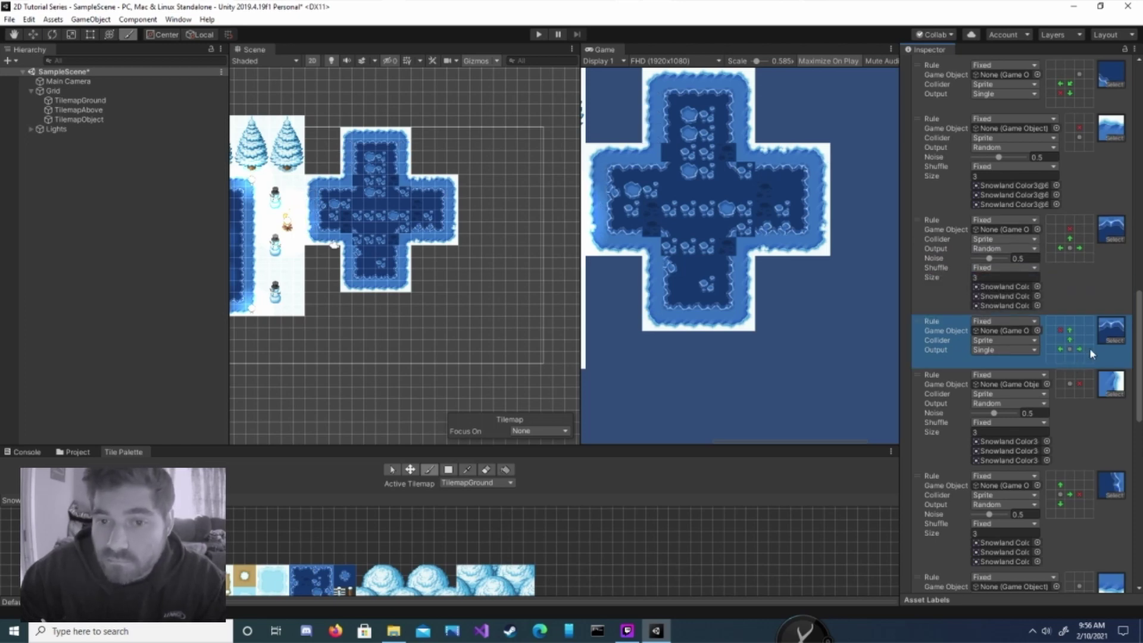
click(1068, 329)
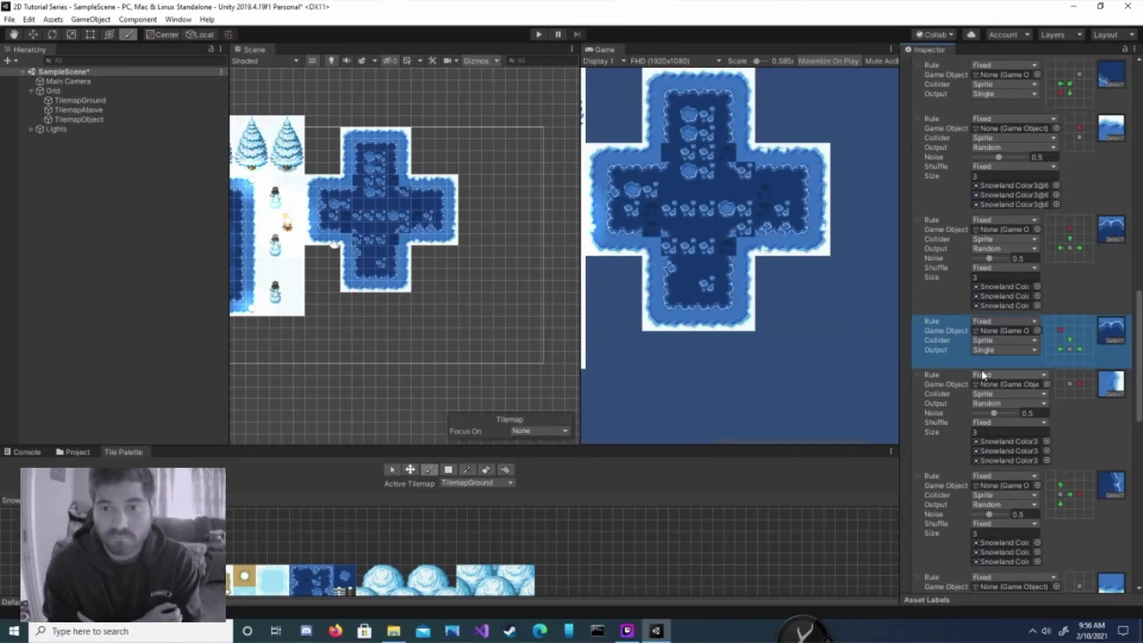
Move a blank rule directly below the two dark top-edge rules and give it the Snowland Color3 dark top-edge sprite
scroll(997, 337, down, 18)
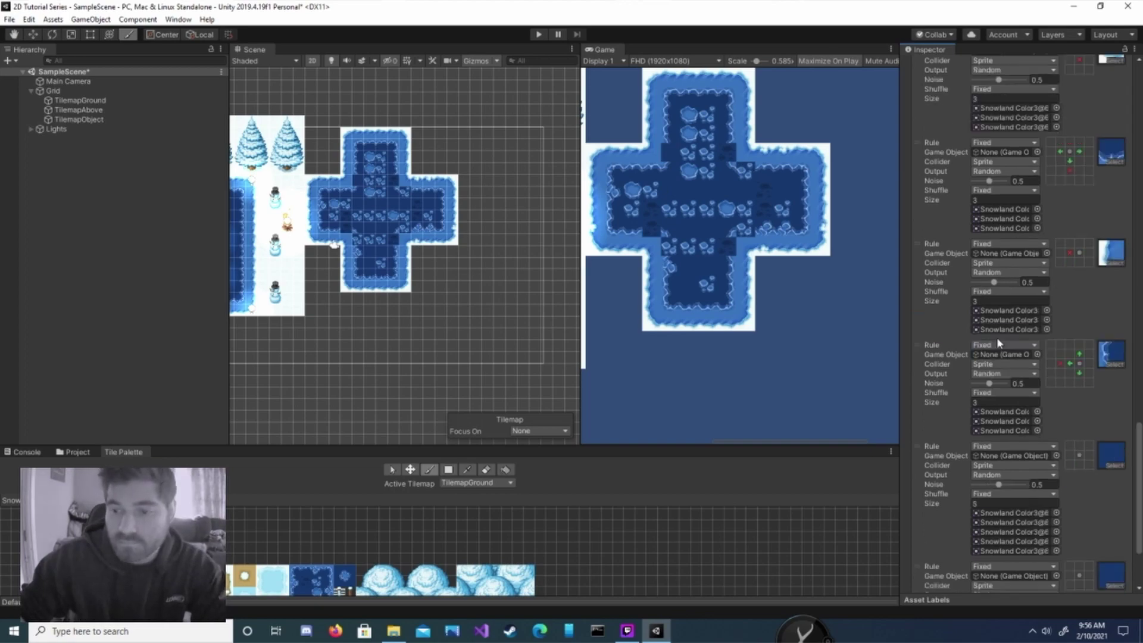
drag(917, 454, 1020, 7)
scroll(982, 150, up, 6)
scroll(979, 150, up, 9)
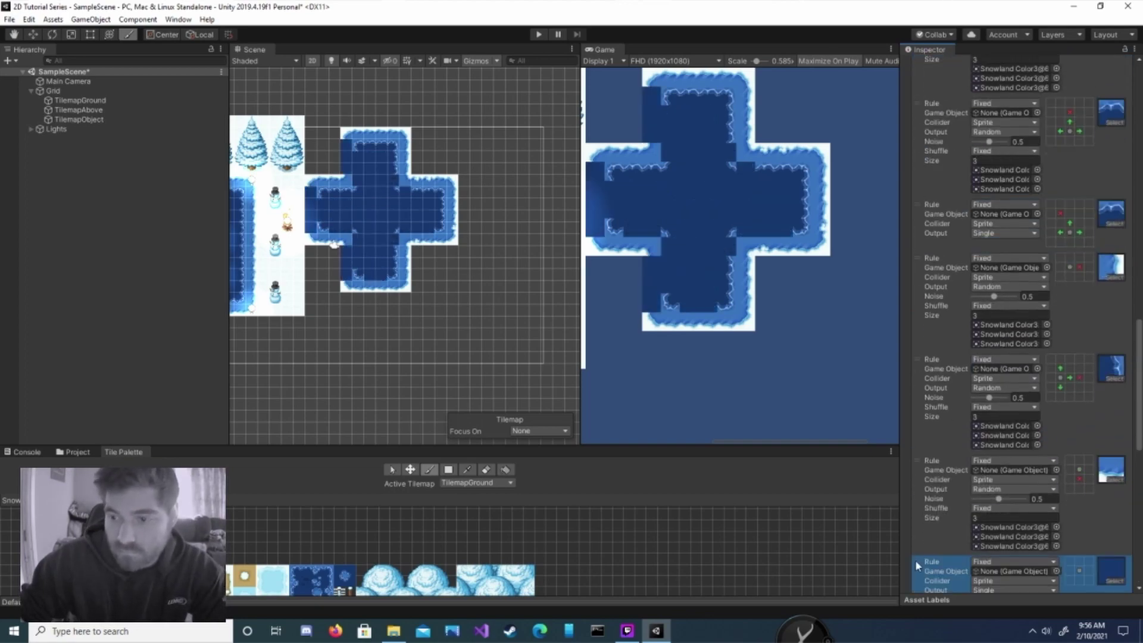
drag(917, 560, 926, 262)
click(1112, 287)
text(snowland color3)
scroll(440, 312, up, 3)
double_click(273, 176)
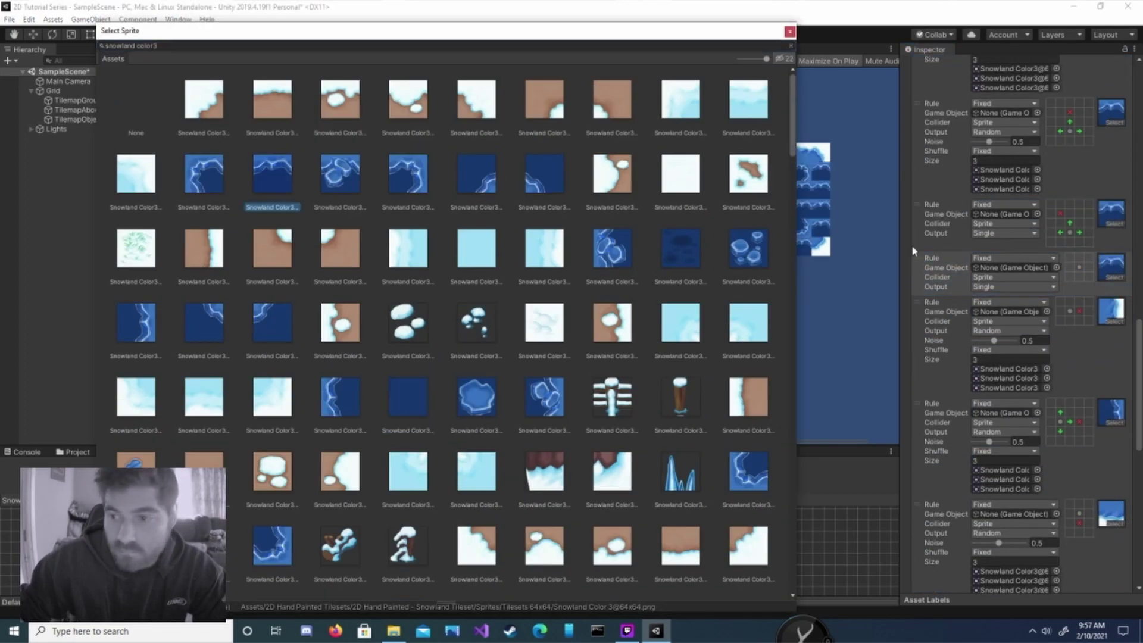
Make the newly placed dark top-edge rule match left, right and above, but not the cell two up and one right
click(1070, 264)
click(1087, 265)
click(1078, 258)
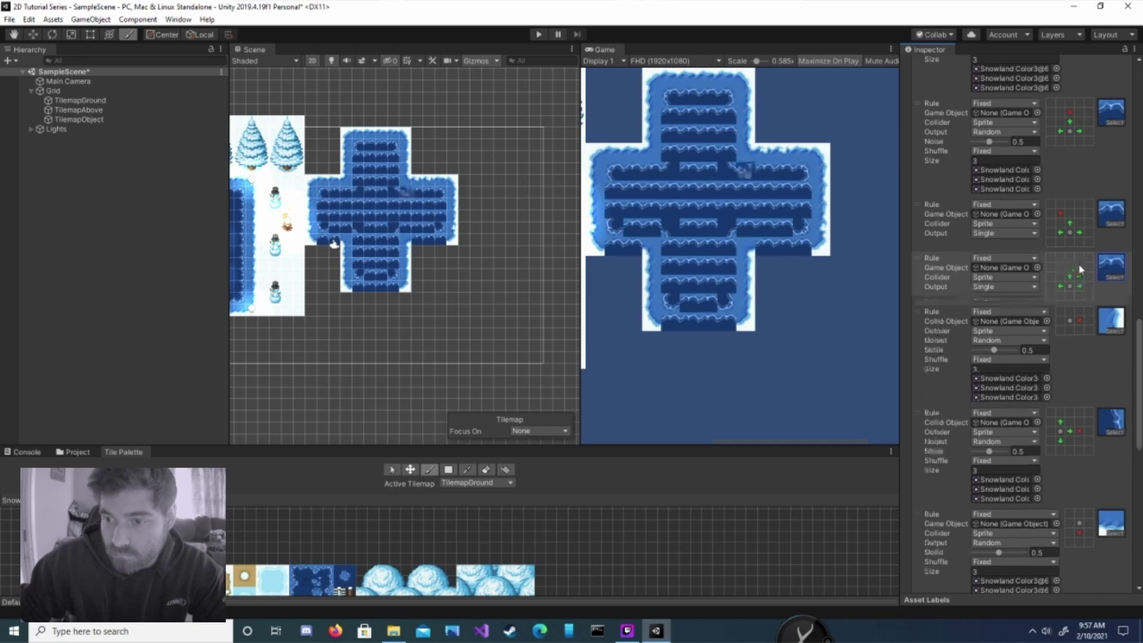
click(1081, 267)
Turn the five-sprite random rule into a one-sprite dark right-edge rule below the existing one, matching above, right and below but not two right, one up
scroll(1072, 417, down, 15)
drag(921, 439, 937, 229)
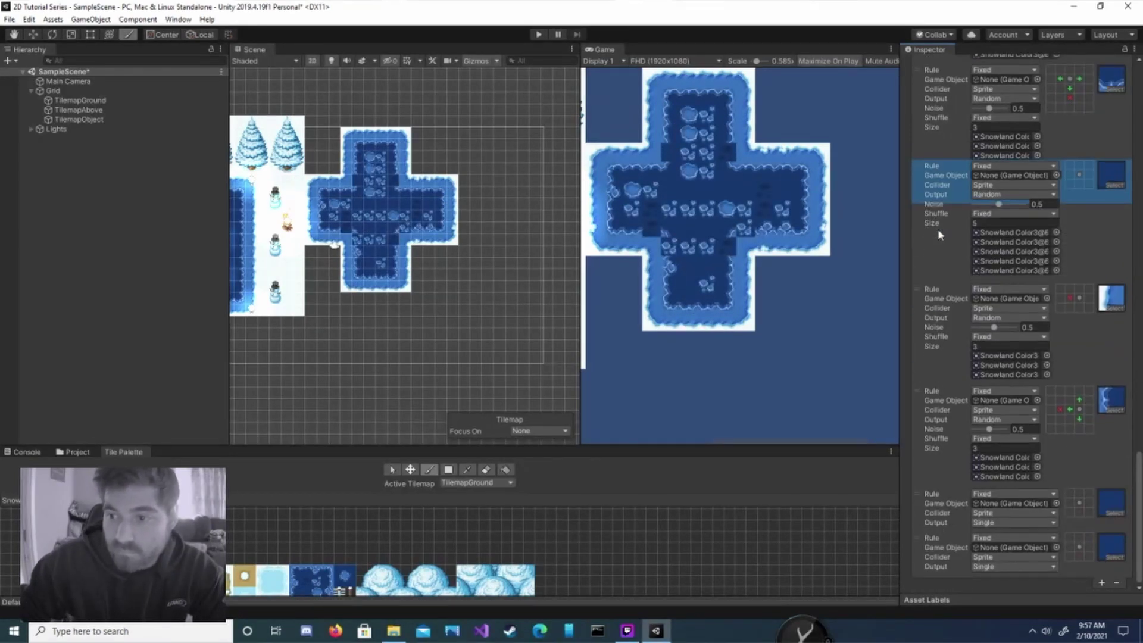
scroll(964, 220, up, 5)
drag(921, 359, 923, 292)
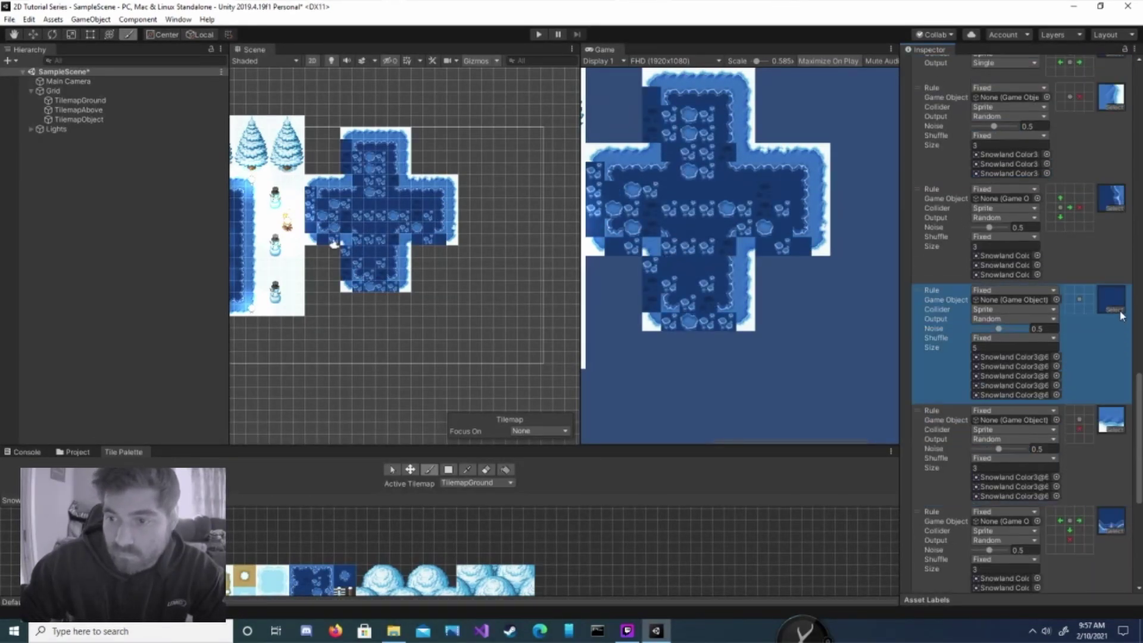
click(1117, 310)
double_click(151, 332)
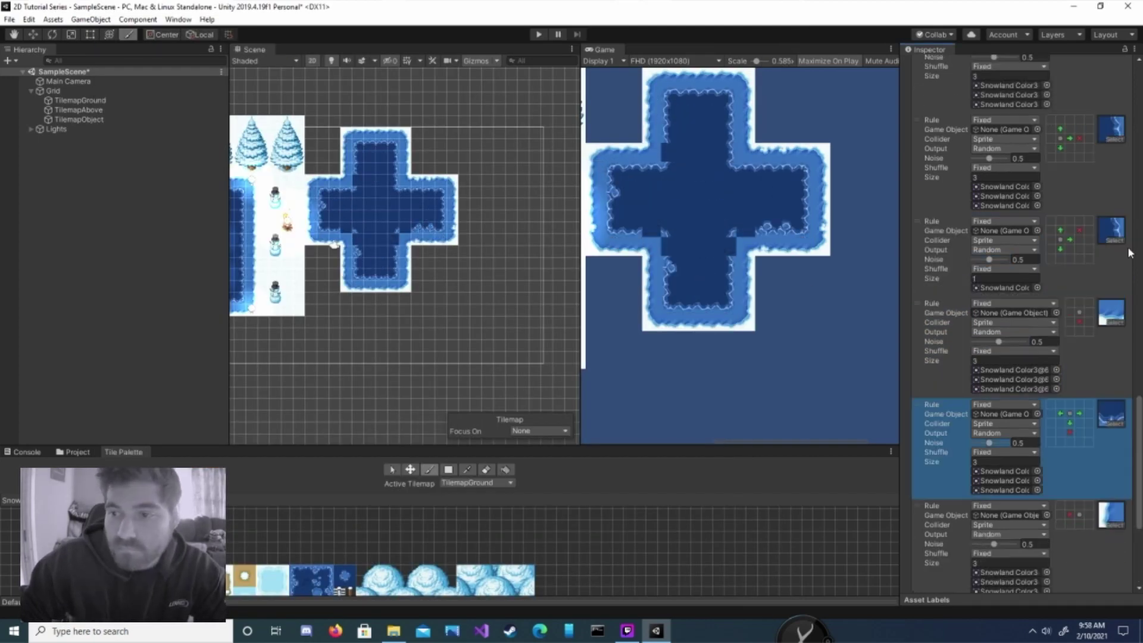
Move a blank rule directly below the two dark right-edge rules and assign it the dark right-edge water sprite
scroll(1089, 204, down, 6)
drag(928, 515, 938, 113)
scroll(948, 221, up, 6)
click(1101, 321)
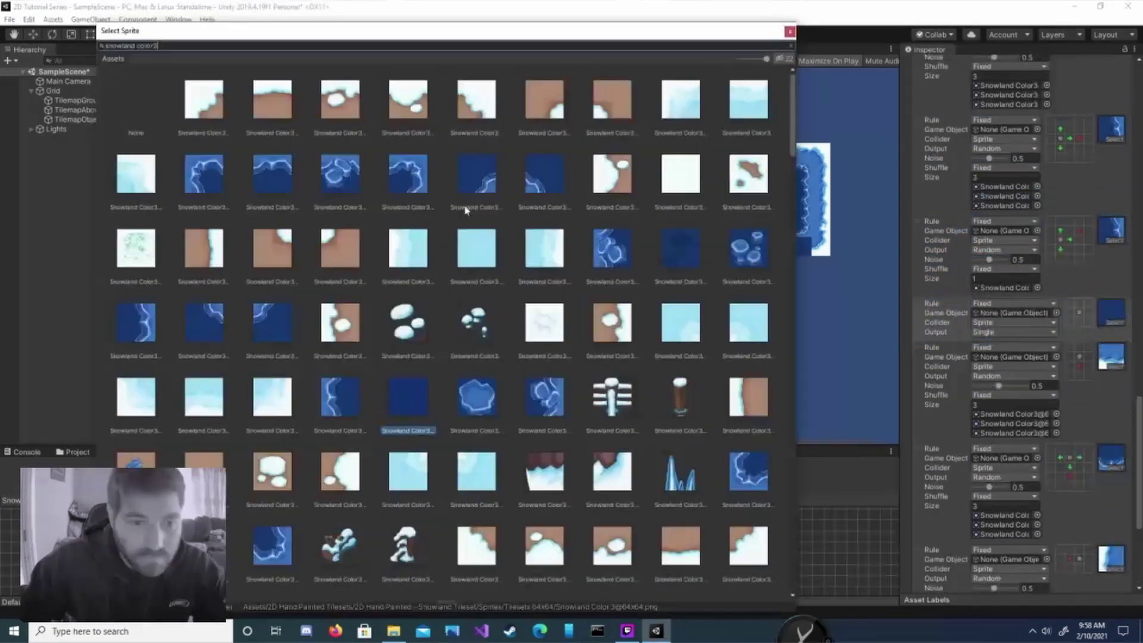
double_click(144, 327)
Make the third dark right-edge rule match above, right and below, but not the cell two right and one down
click(1081, 332)
click(1089, 322)
click(1089, 331)
click(1080, 332)
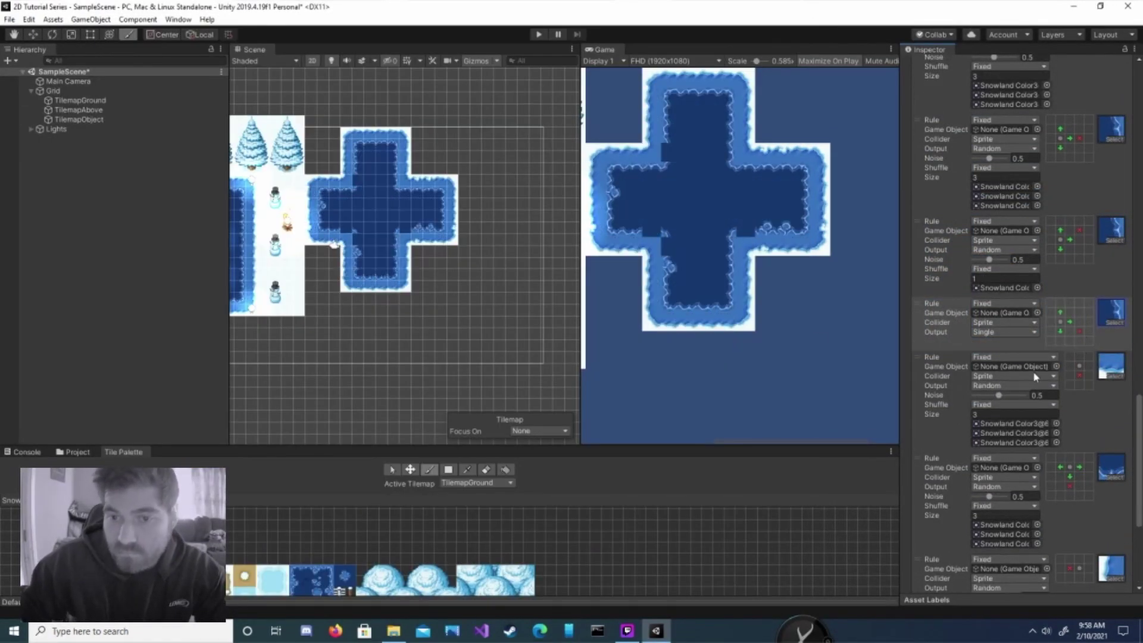
Move the remaining blank rule directly below the dark bottom-edge rule and assign it the dark bottom-edge water sprite
scroll(1024, 387, down, 6)
drag(917, 543, 953, 364)
click(1114, 351)
double_click(136, 546)
Make the second dark bottom-edge rule match left, right and below, but not the cell two down and one right
click(1089, 345)
click(1072, 355)
click(1061, 345)
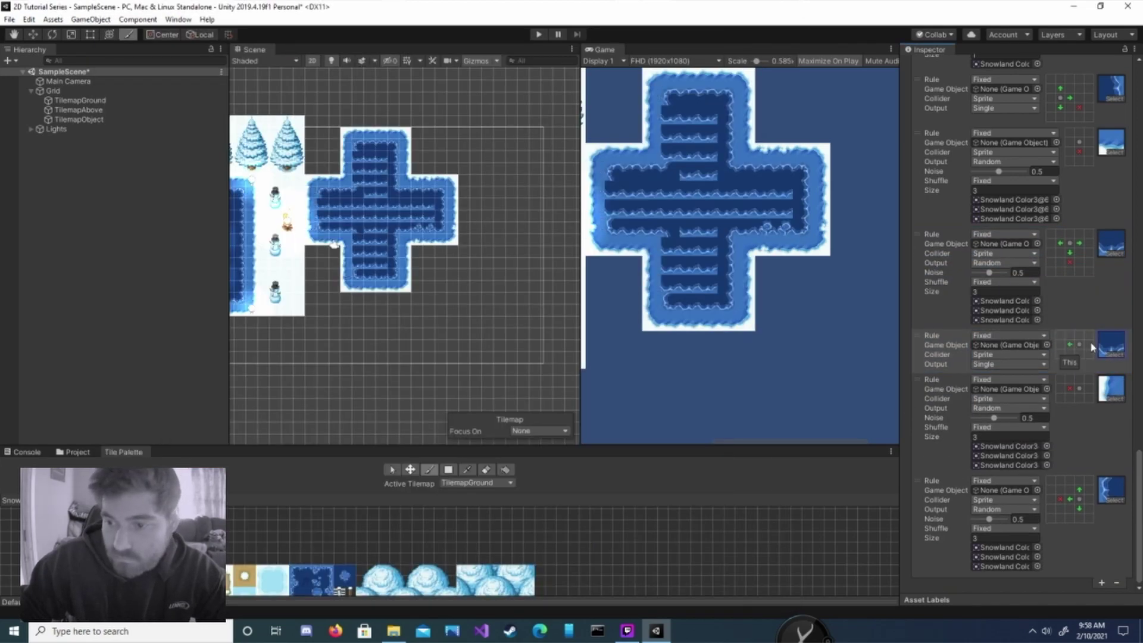
click(1081, 365)
click(1081, 366)
Add another rule at the end of the list and place it directly below the two dark bottom-edge rules
scroll(1099, 524, down, 2)
click(1103, 584)
scroll(1096, 578, down, 2)
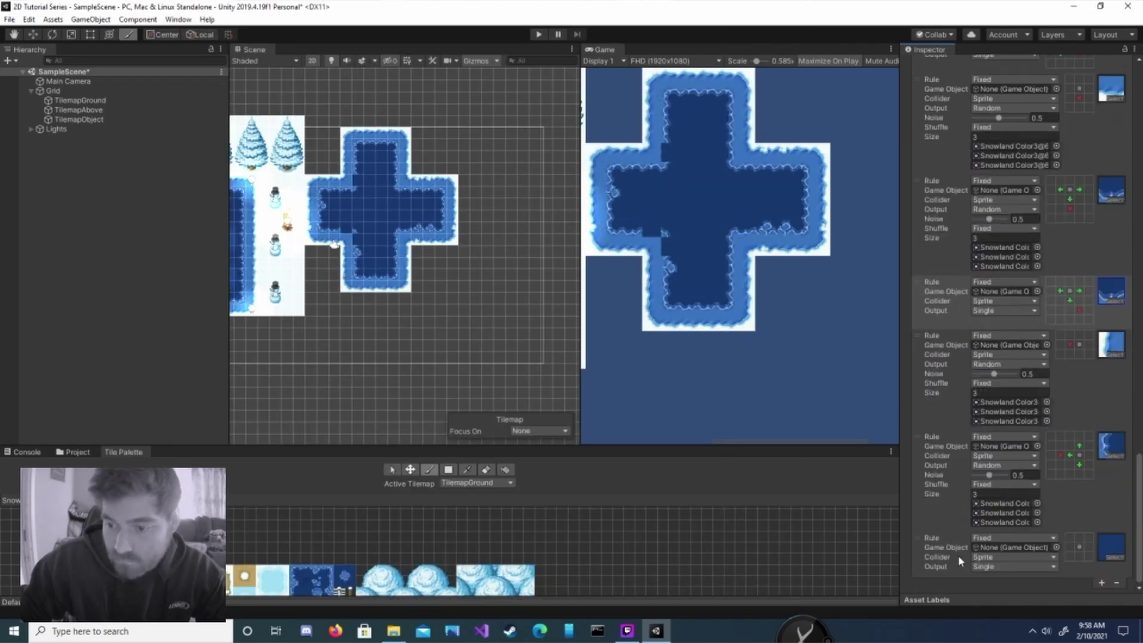
drag(918, 539, 926, 343)
Make the moved rule match left, right and below but not two down and one left, and assign the dark bottom-edge sprite
click(1071, 344)
click(1088, 344)
click(1083, 353)
click(1082, 354)
click(1082, 353)
click(1070, 355)
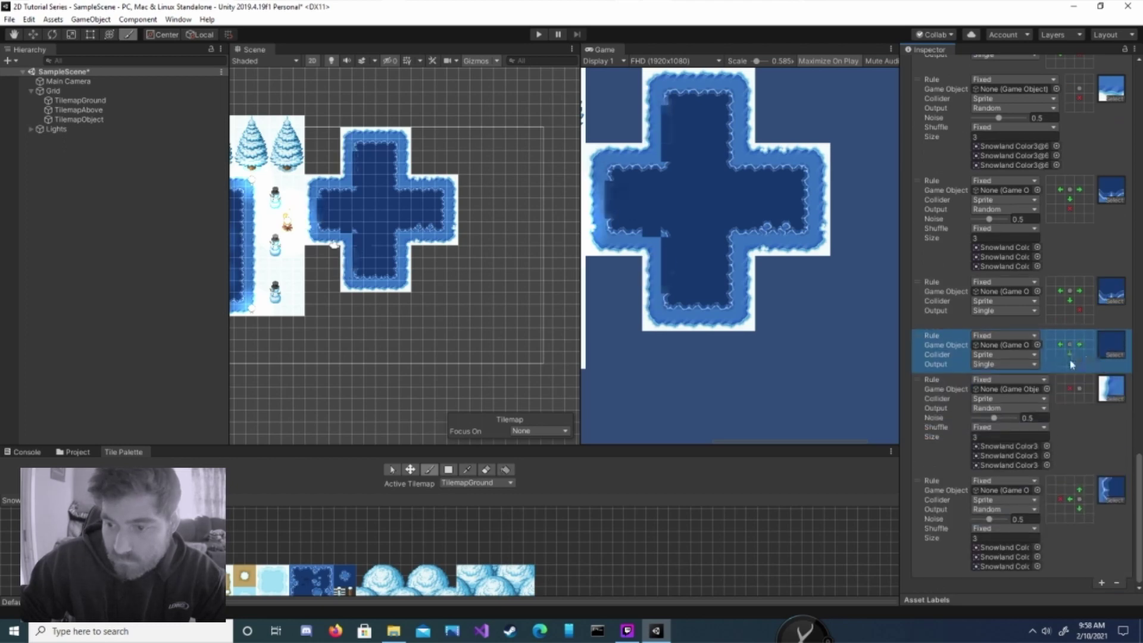
click(1061, 365)
click(1061, 364)
click(1114, 356)
double_click(476, 307)
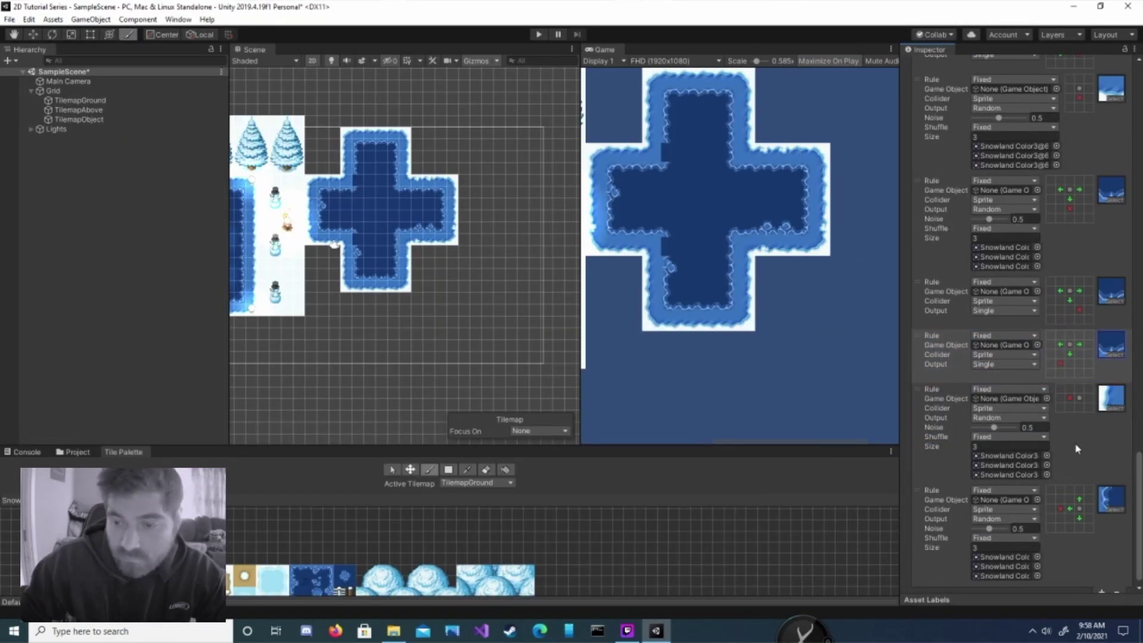
Add two new rules at the end of the list, below the dark left-edge rule
scroll(1080, 476, down, 1)
click(1102, 584)
scroll(1107, 568, down, 2)
click(1102, 583)
scroll(1105, 553, down, 2)
Make both new rules match above, left and below, excluding two left, one up in the first and two left, one down in the second
click(1078, 520)
click(1079, 547)
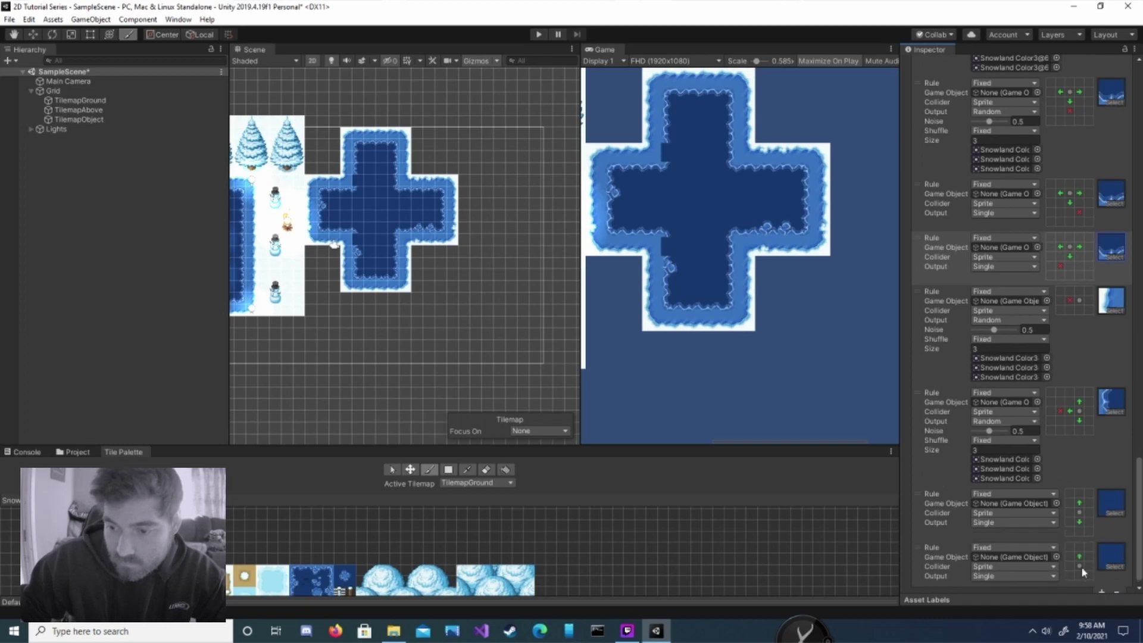
click(1080, 575)
click(1071, 566)
click(1069, 511)
click(1059, 503)
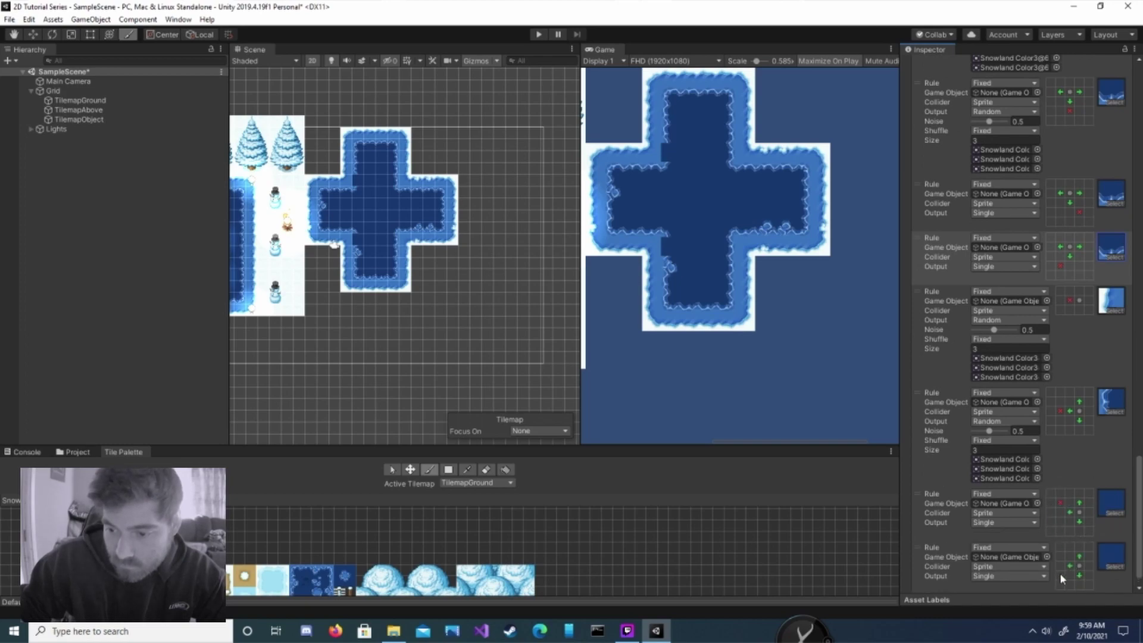
Assign the dark left-edge water sprite to both new rules
click(1113, 513)
double_click(347, 395)
click(1114, 565)
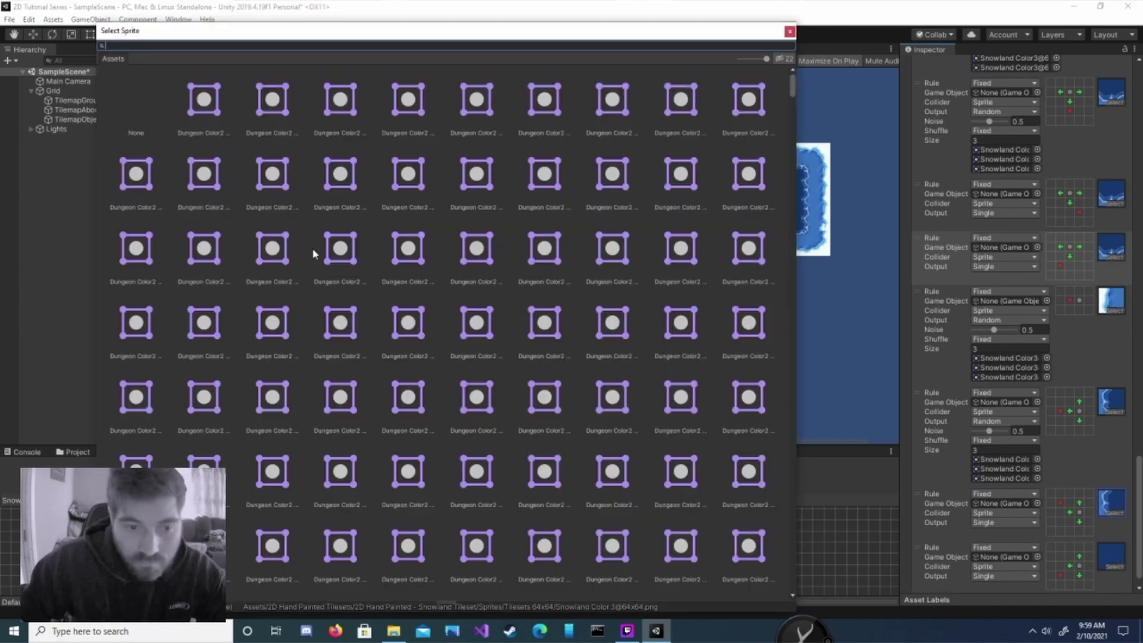
double_click(344, 394)
Add a final catch-all rule, set its output to Random and its size to 5
scroll(1118, 551, down, 2)
click(1103, 583)
scroll(1099, 536, down, 2)
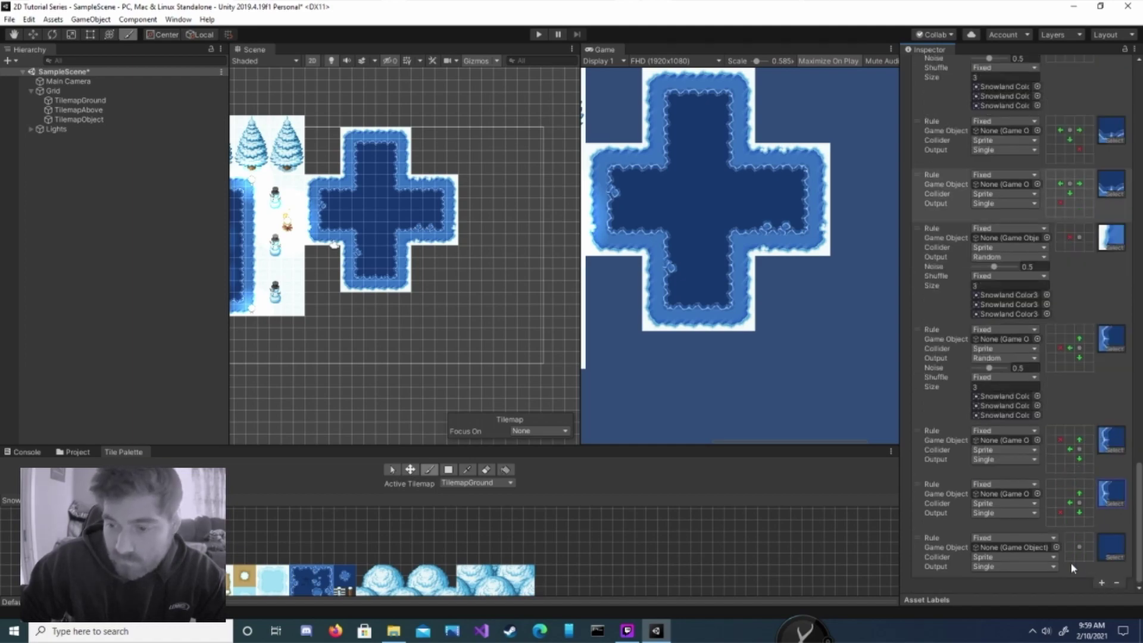
click(1028, 566)
click(1007, 591)
scroll(1004, 573, down, 2)
click(993, 556)
text(5)
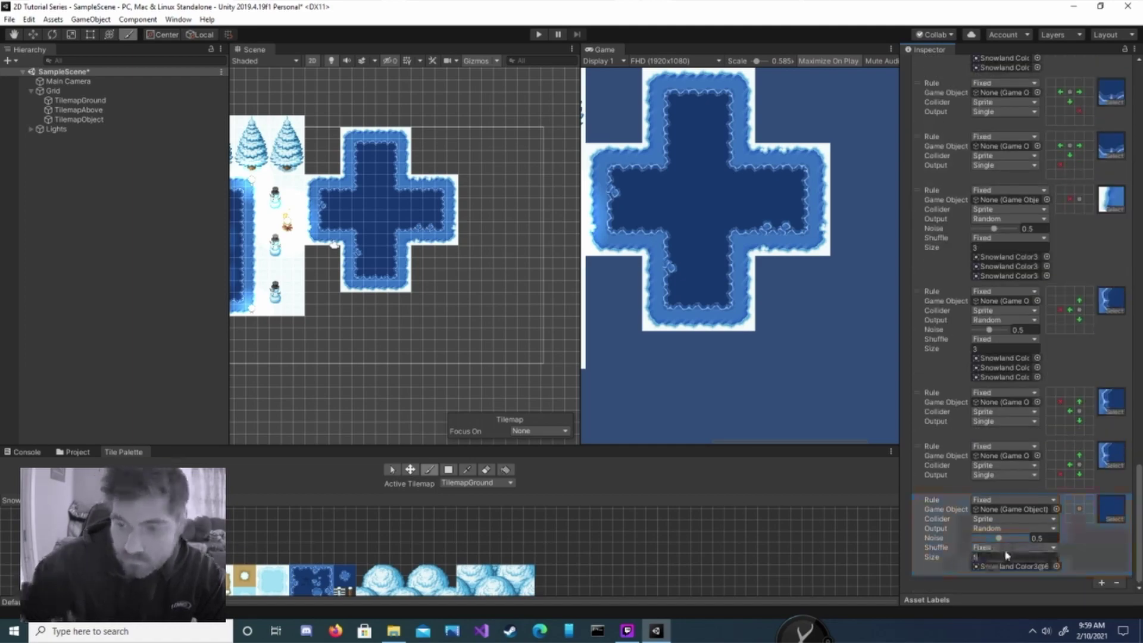
key(Return)
Fill the random rule's four empty slots with the faint spotted, small-rocks, single large rock and plain dark water sprites
click(1056, 537)
double_click(681, 253)
click(1057, 547)
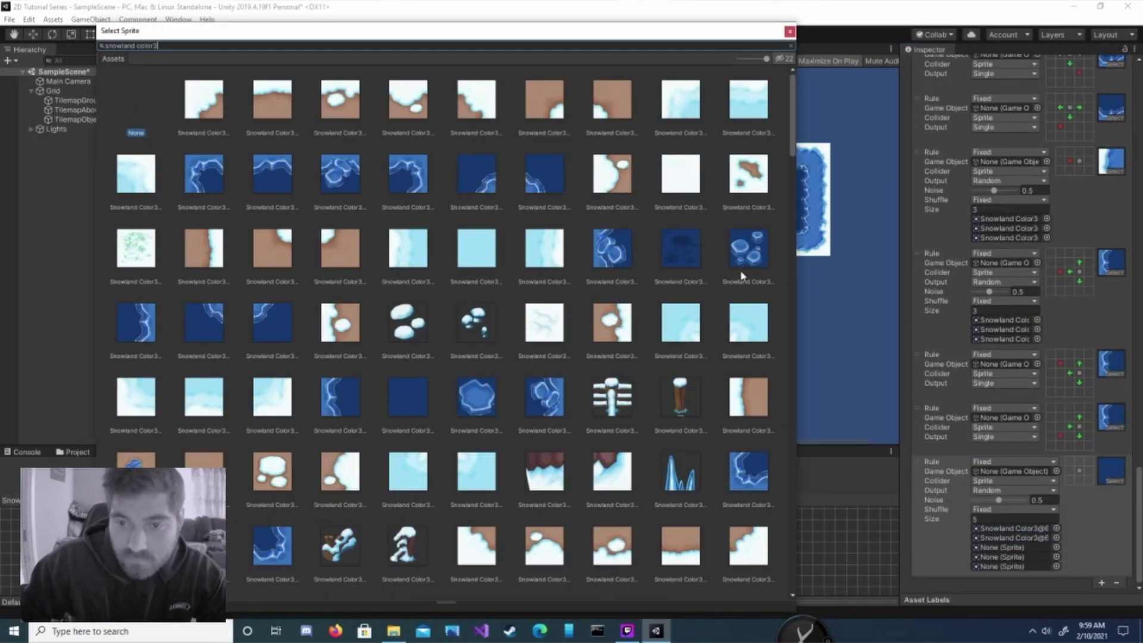
double_click(743, 274)
click(1057, 557)
double_click(476, 396)
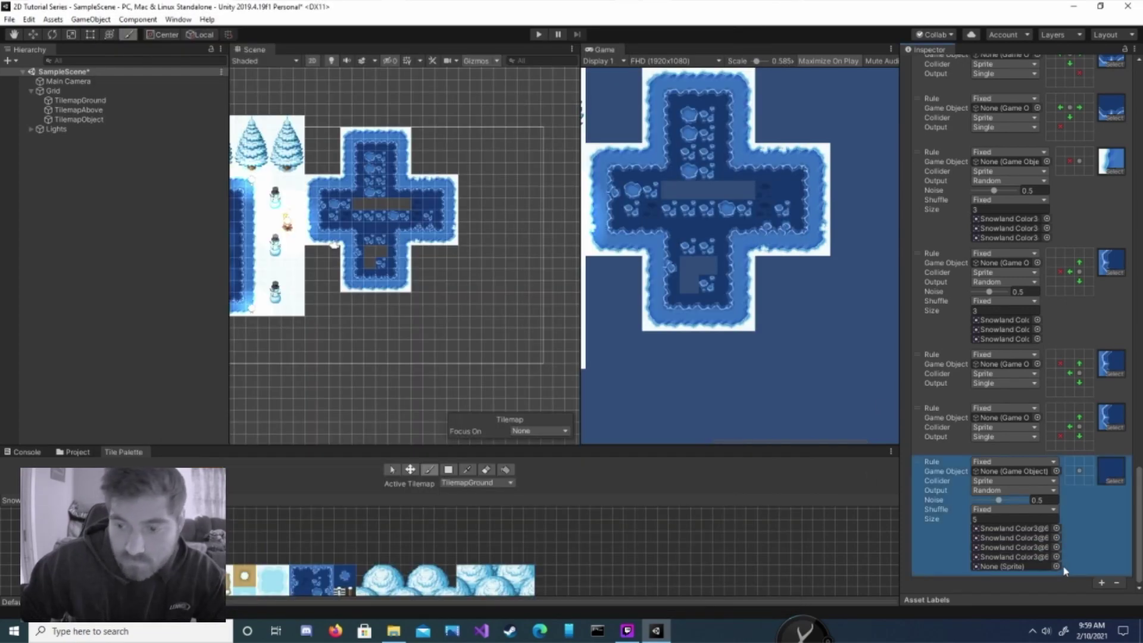
click(1057, 566)
double_click(416, 386)
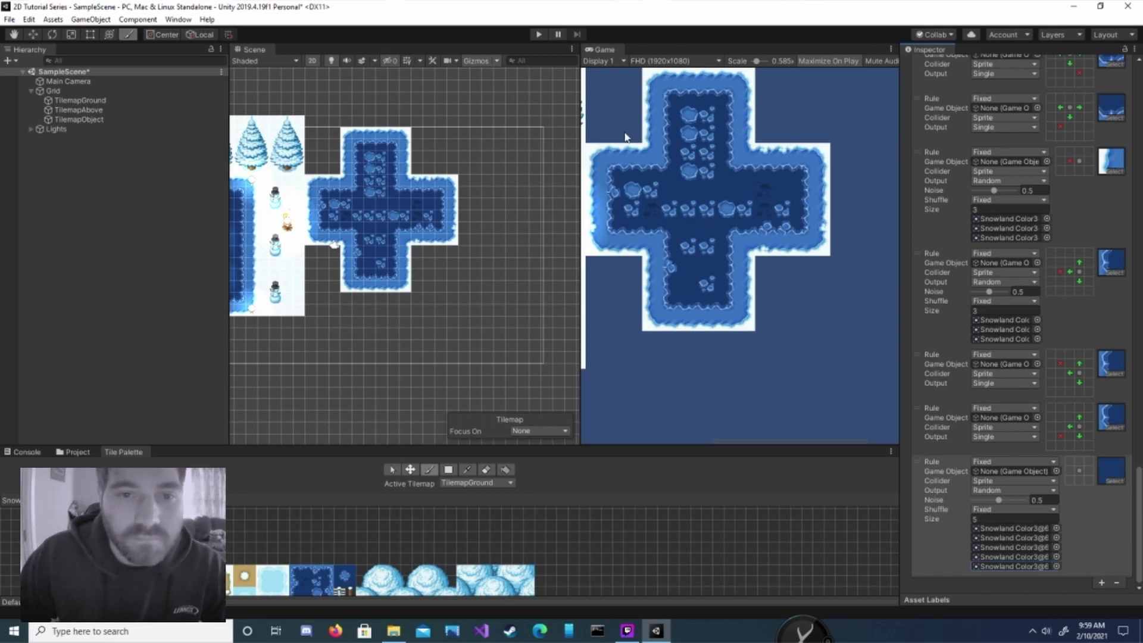
Erase the test water cross and the whole existing pool around the small snow island from the ground tilemap
mouse_move(642, 154)
middle_down()
mouse_move(683, 198)
mouse_move(658, 173)
middle_up()
click(486, 470)
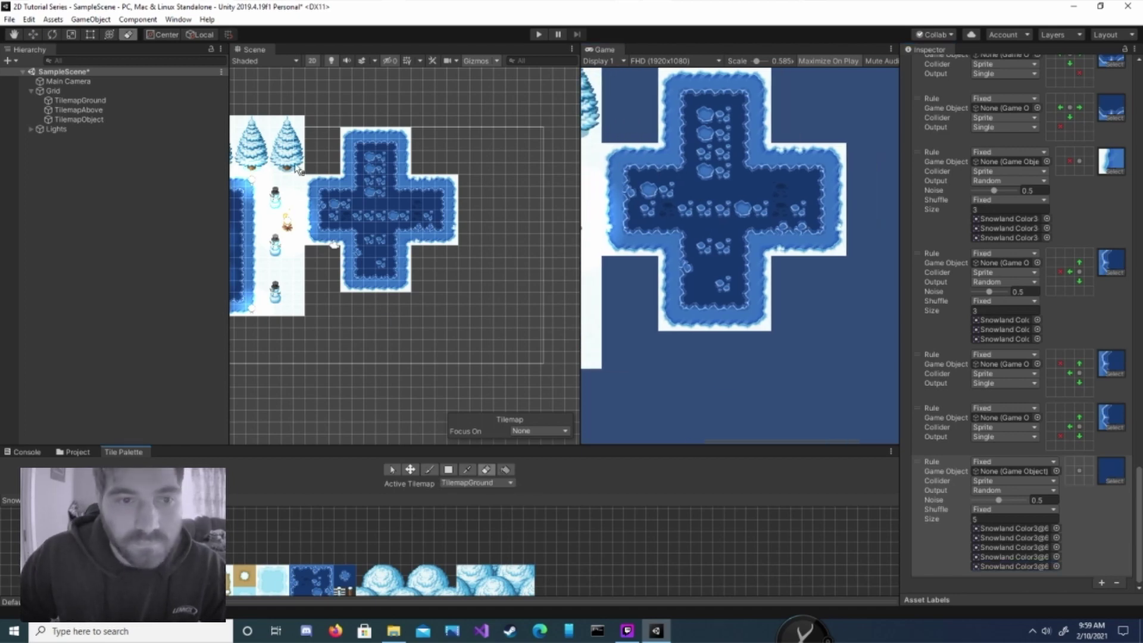
mouse_move(317, 187)
mouse_down()
mouse_move(325, 220)
mouse_move(332, 205)
mouse_move(381, 280)
mouse_move(450, 194)
mouse_move(406, 243)
mouse_move(413, 119)
mouse_move(360, 197)
mouse_move(393, 173)
mouse_move(357, 233)
mouse_move(368, 202)
mouse_up()
middle_drag(380, 252, 269, 248)
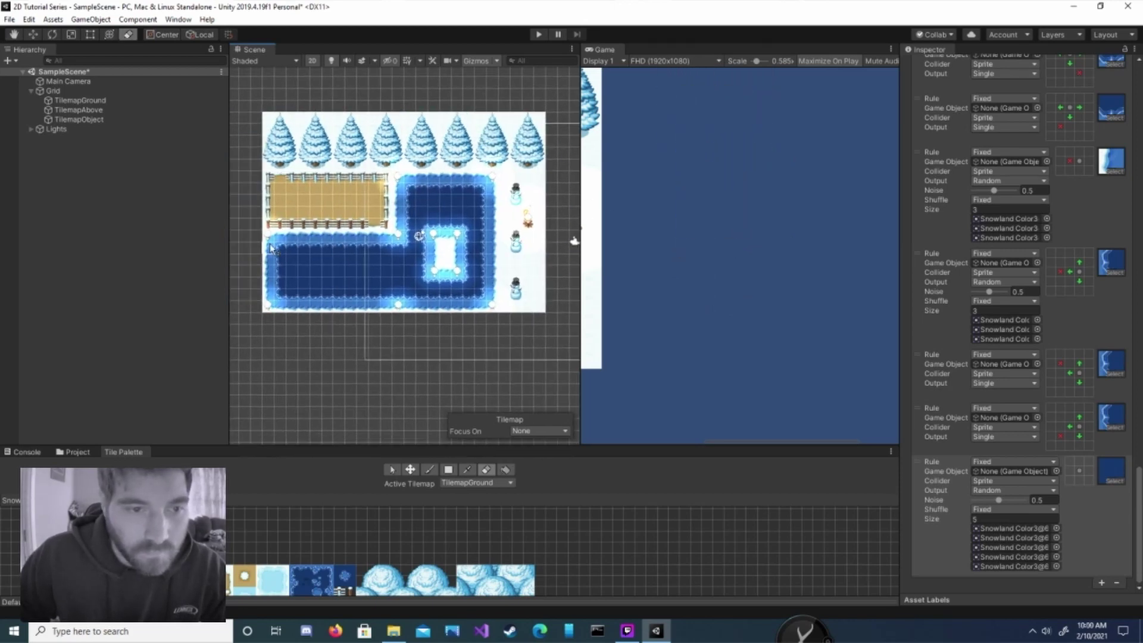
mouse_move(271, 246)
mouse_down()
mouse_move(271, 310)
mouse_move(410, 310)
mouse_move(491, 267)
mouse_move(433, 180)
mouse_move(399, 242)
mouse_move(321, 241)
mouse_move(356, 302)
mouse_move(484, 280)
mouse_move(411, 199)
mouse_move(402, 256)
mouse_move(307, 282)
mouse_move(465, 284)
mouse_move(470, 206)
mouse_move(420, 268)
mouse_move(304, 271)
mouse_move(448, 279)
mouse_move(456, 214)
mouse_move(434, 265)
mouse_up()
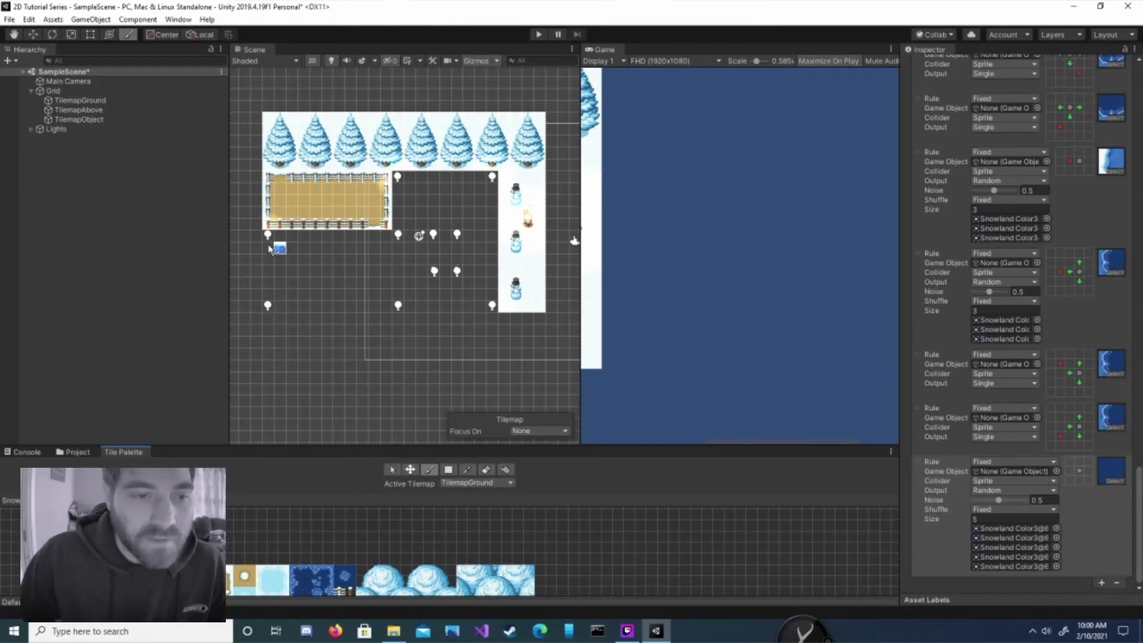
Repaint the L-shaped pool below and beside the fenced field with the water rule tile, using filled boxes
drag(266, 245, 397, 250)
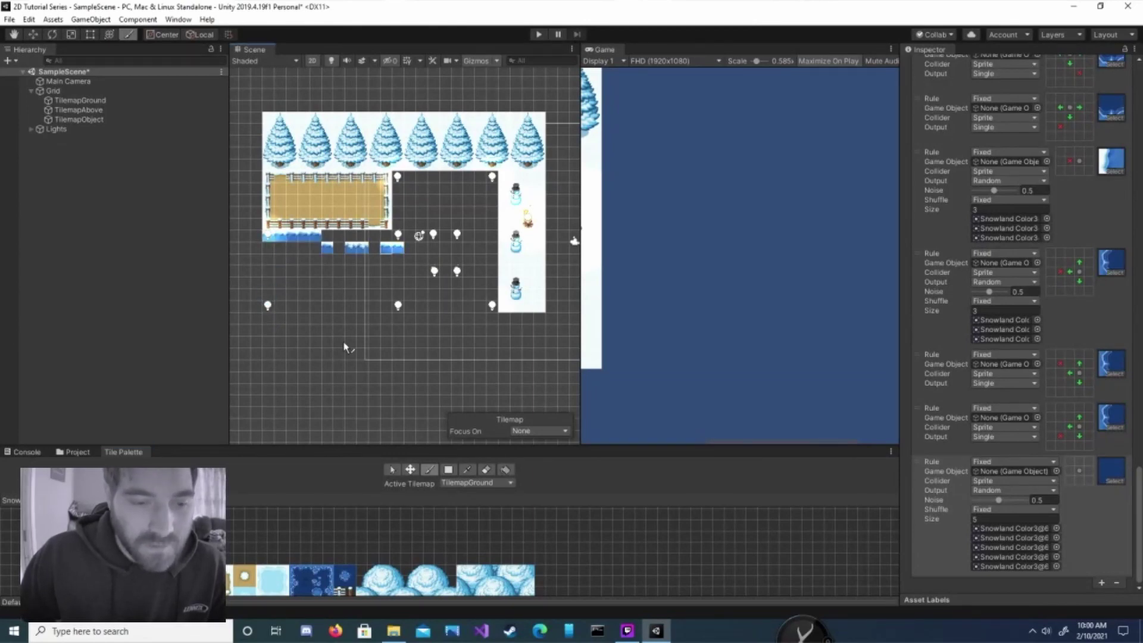
click(448, 470)
drag(271, 246, 491, 307)
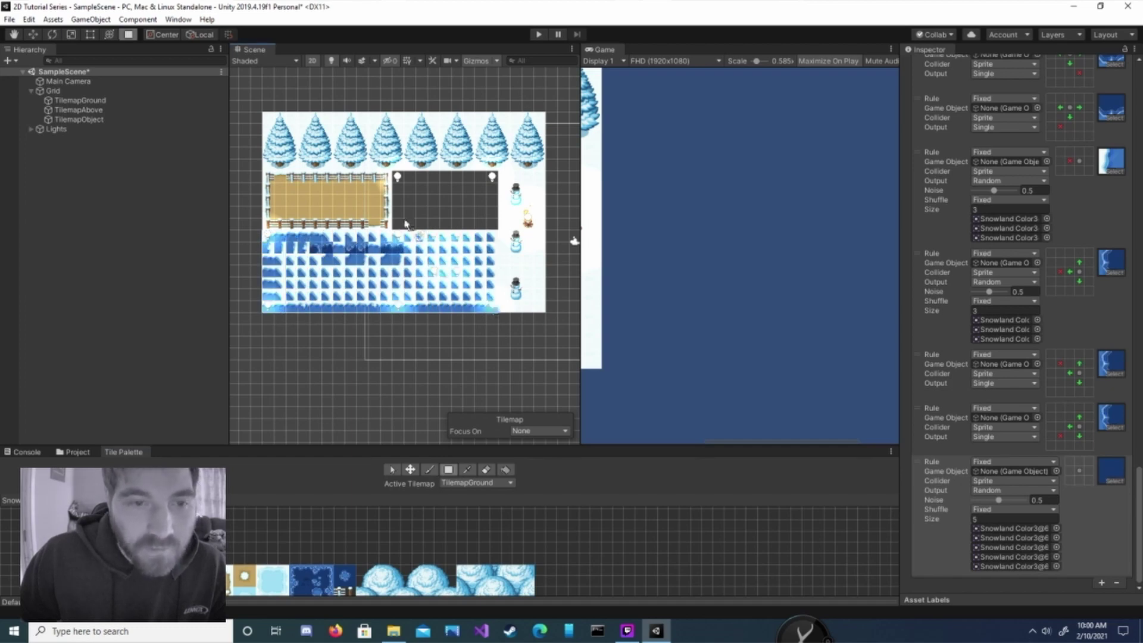
drag(397, 177, 488, 306)
drag(390, 308, 269, 310)
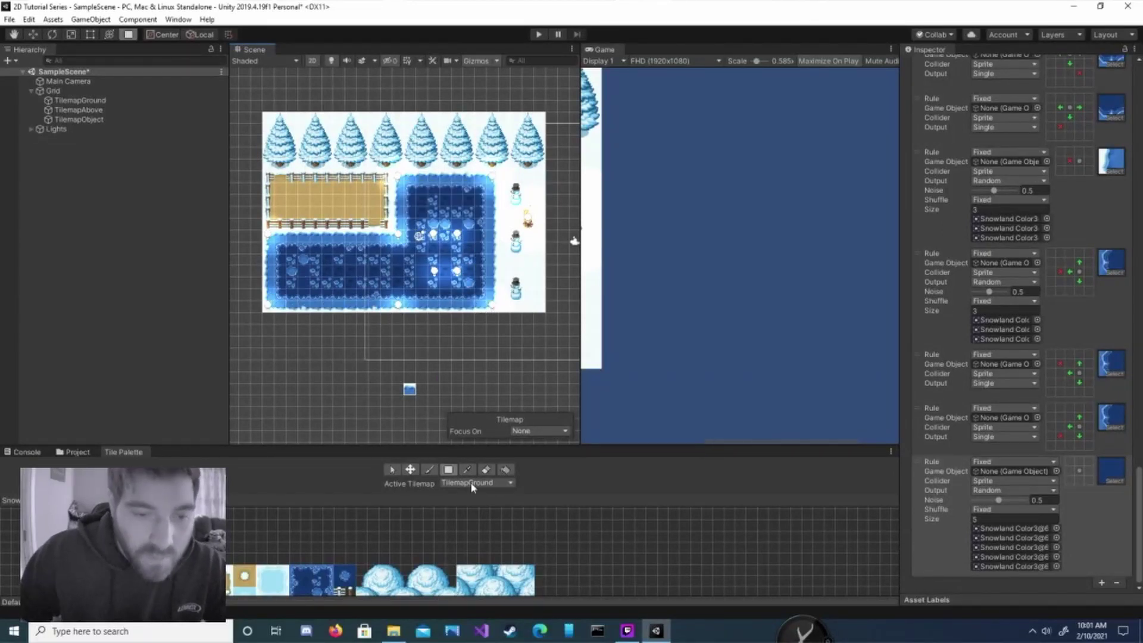
Erase a small island between the four inner lights of the pool and fill the gap with snow ground tiles
click(487, 470)
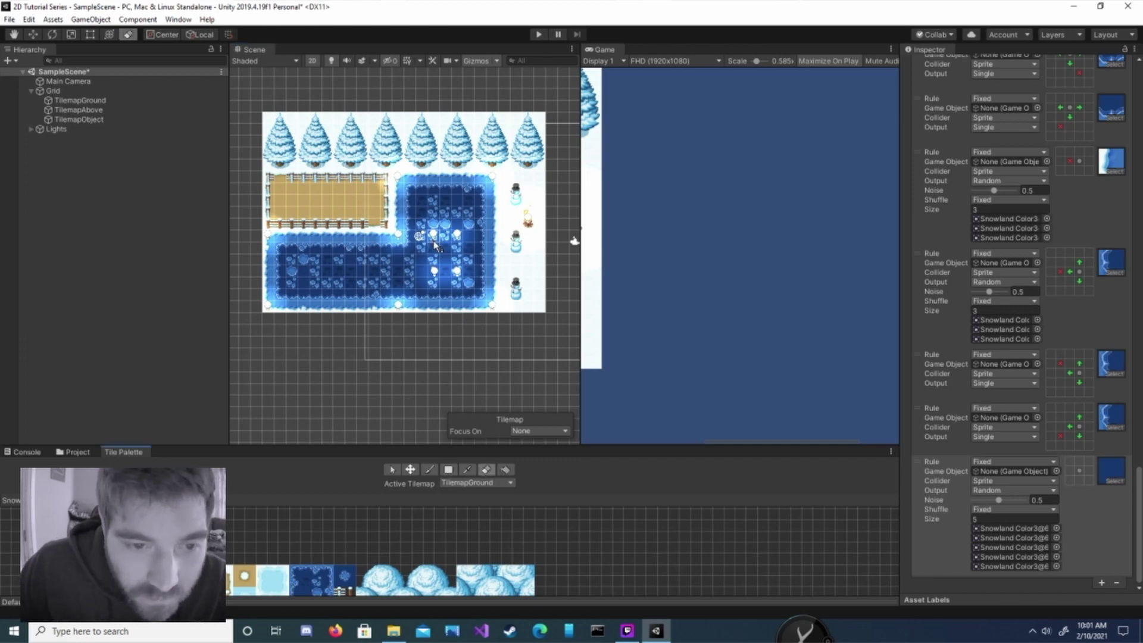
click(444, 251)
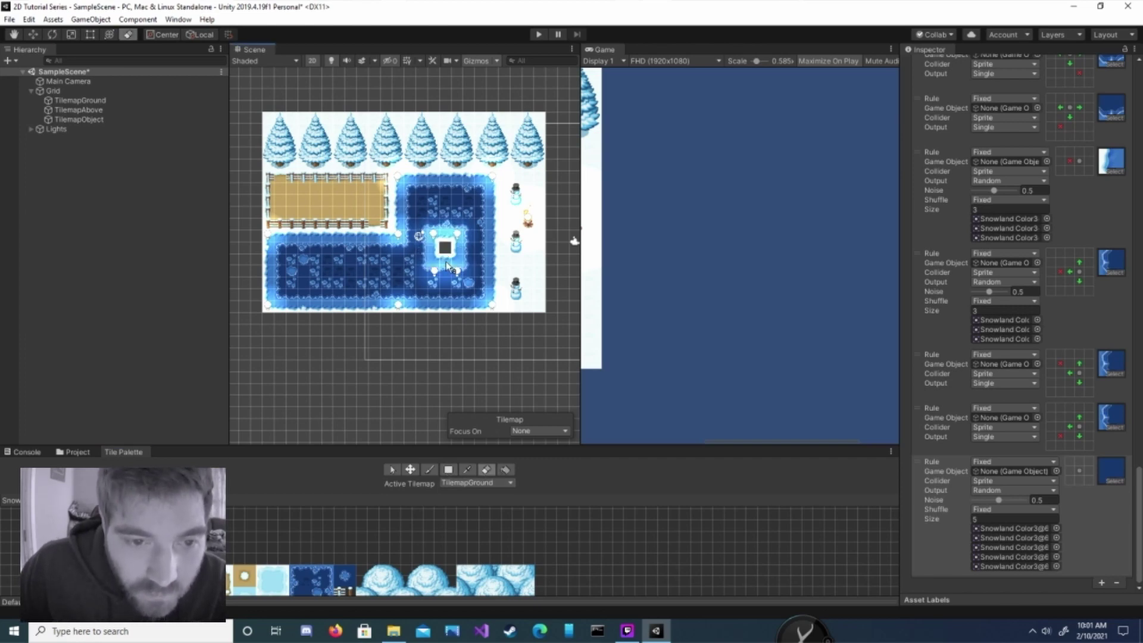
click(446, 261)
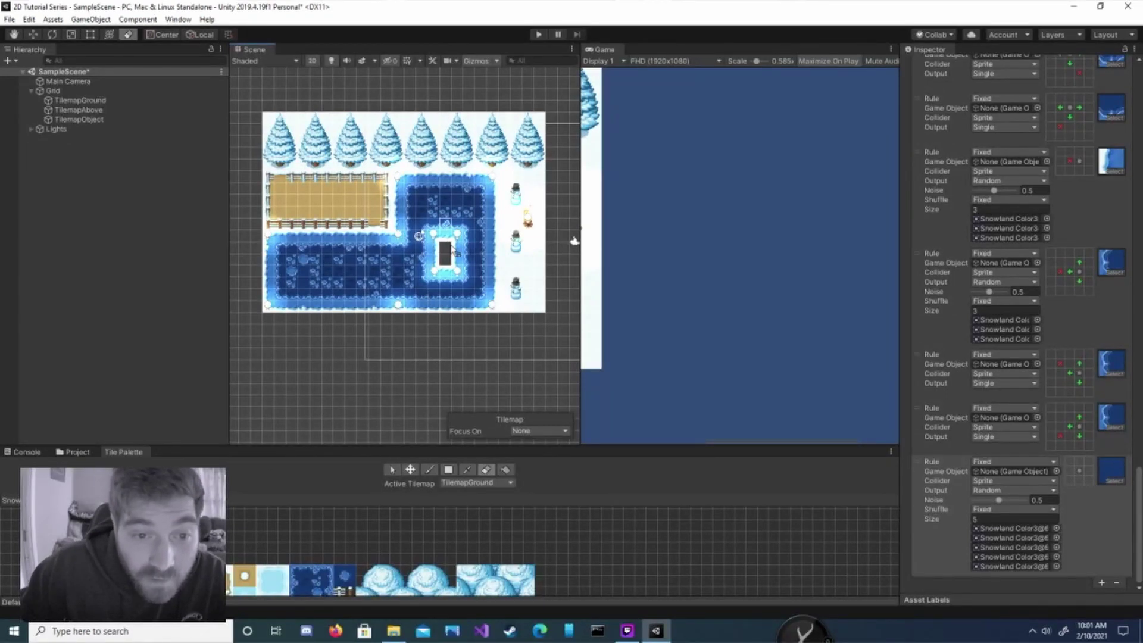
click(218, 566)
scroll(378, 531, down, 2)
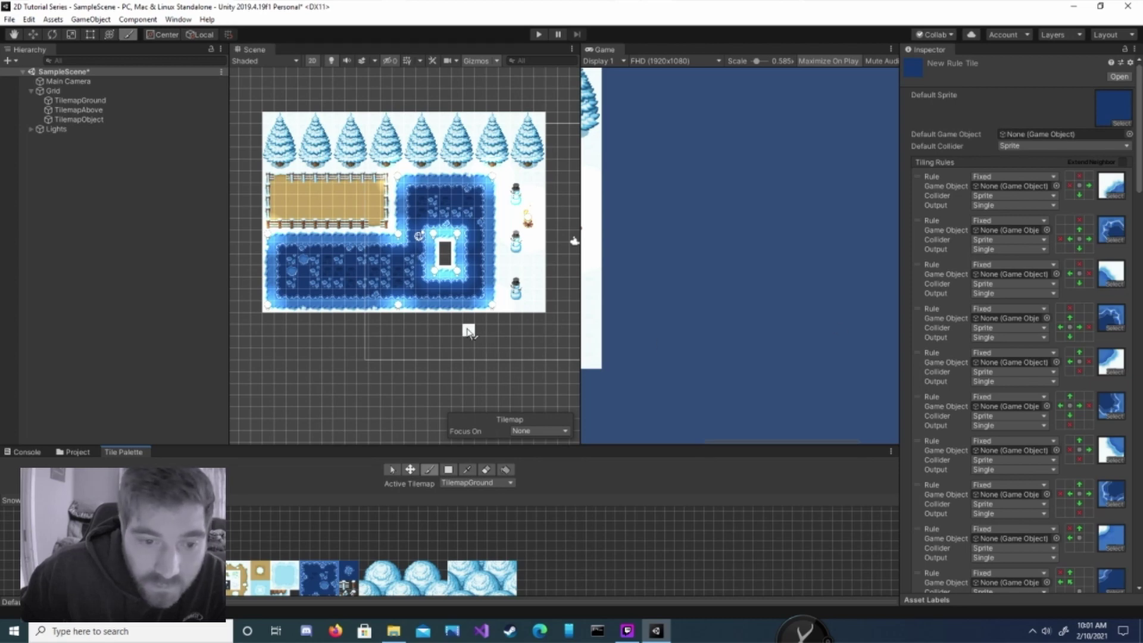
click(448, 264)
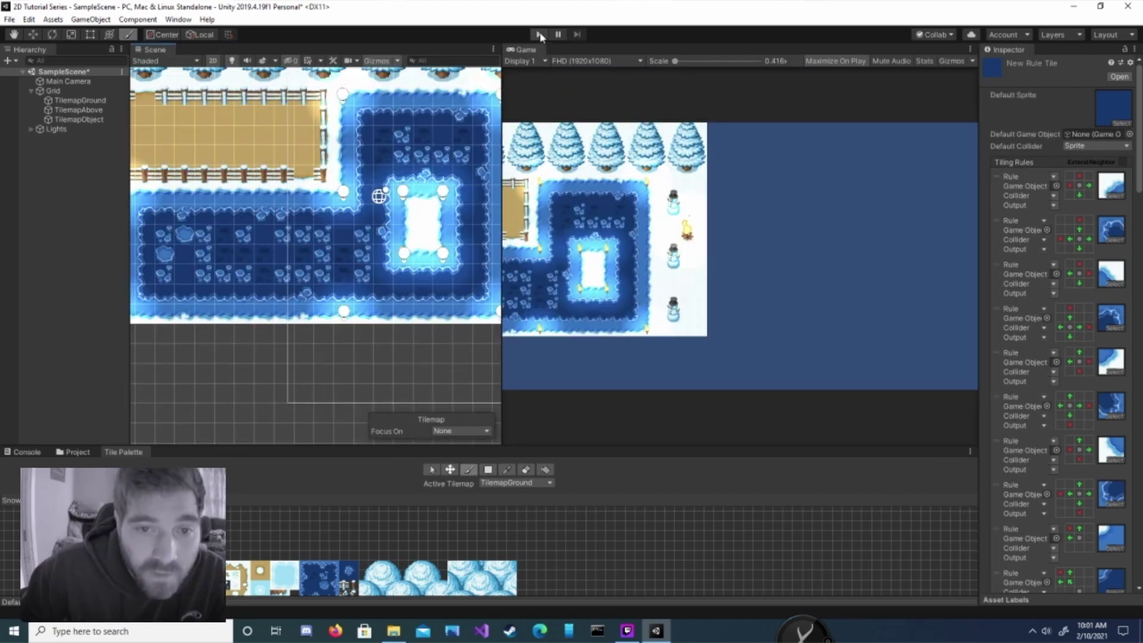
Preview the lit pool in play mode with the Main Camera shifted to frame the map, and stop playback
click(539, 34)
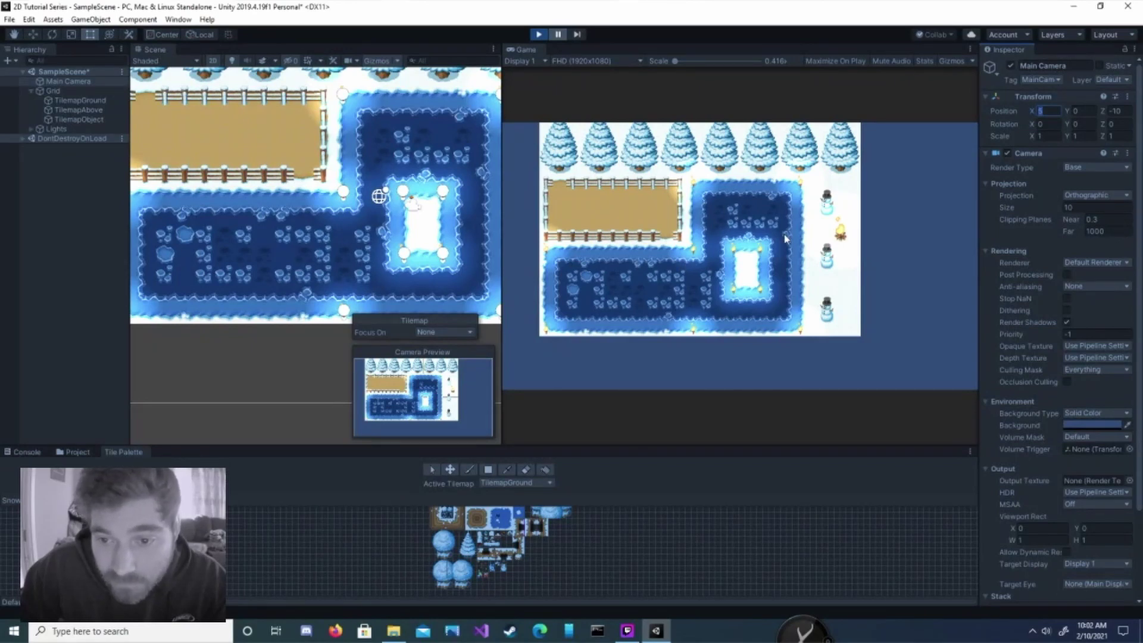
click(539, 35)
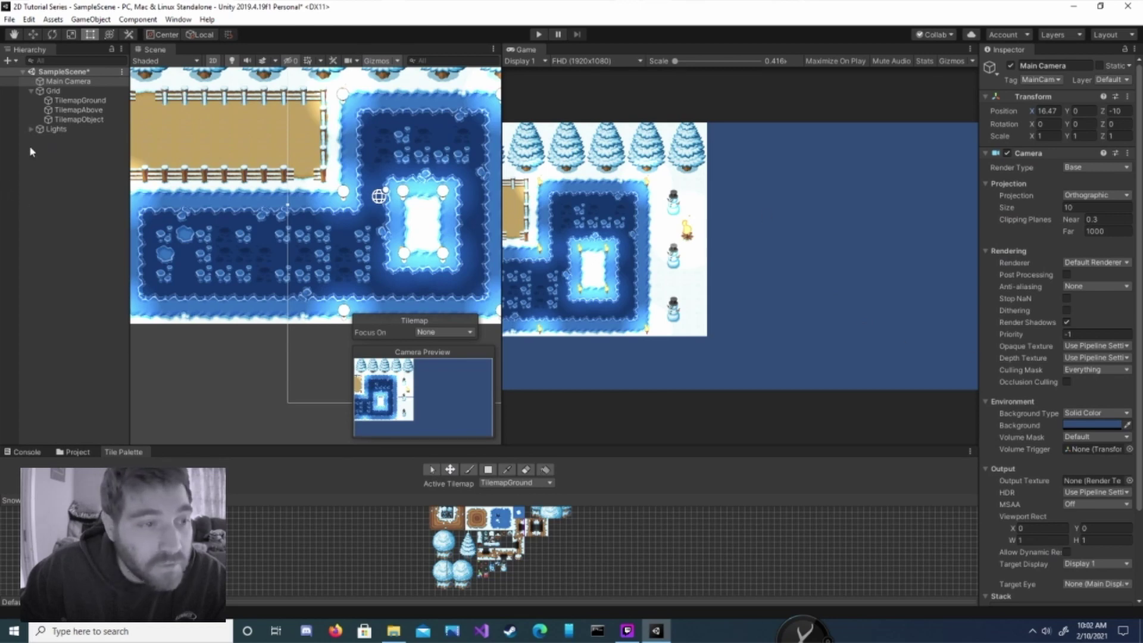
Set the Main Camera's X position to 5
click(1055, 112)
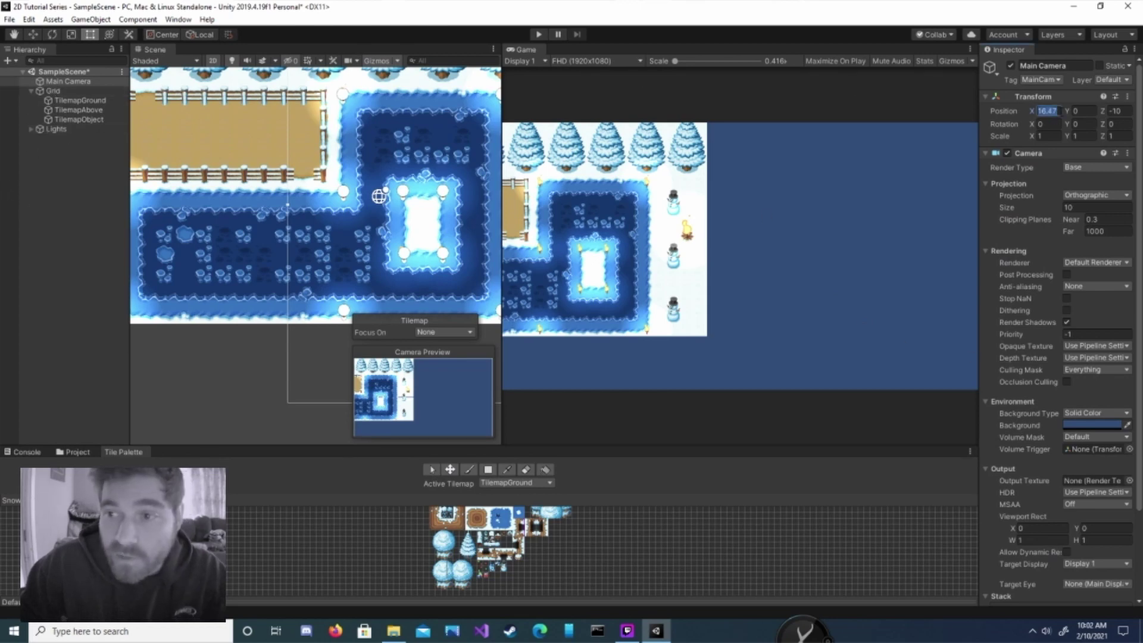
text(5)
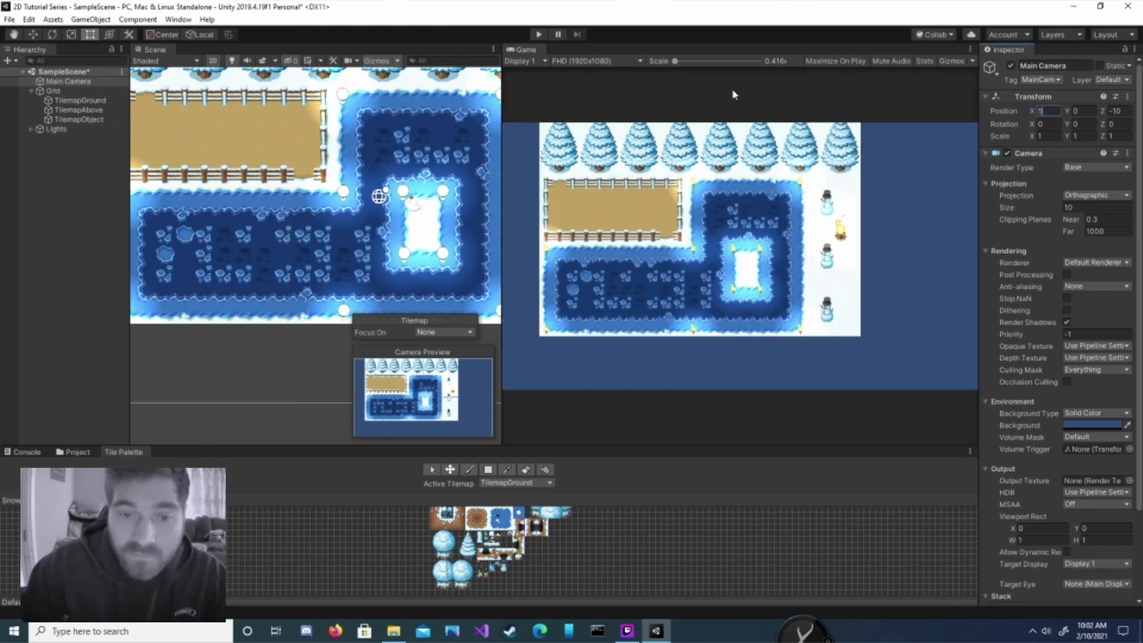
Open the New Rule Tile's settings in a wider Inspector and assign the Snowman game object to its first rule
click(76, 452)
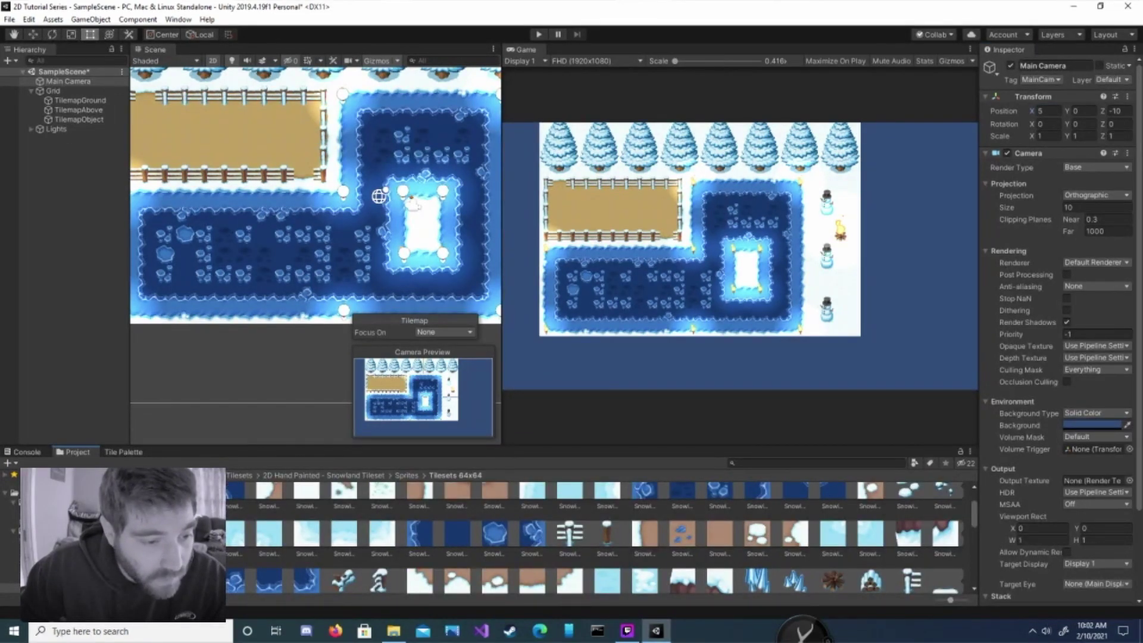
click(35, 493)
click(419, 497)
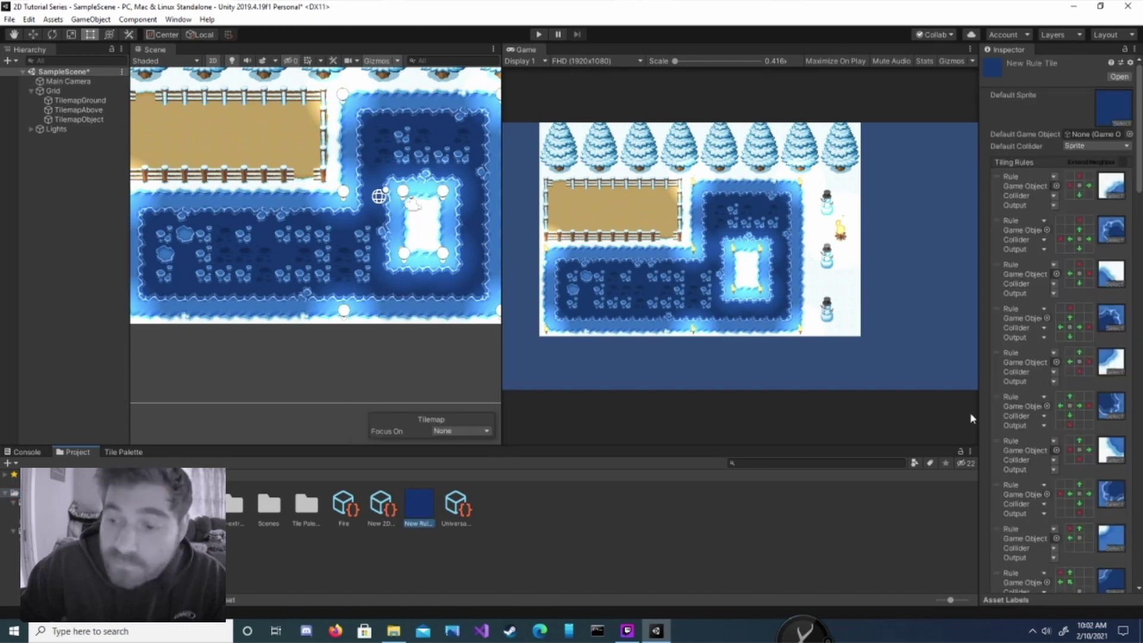
drag(979, 412, 879, 410)
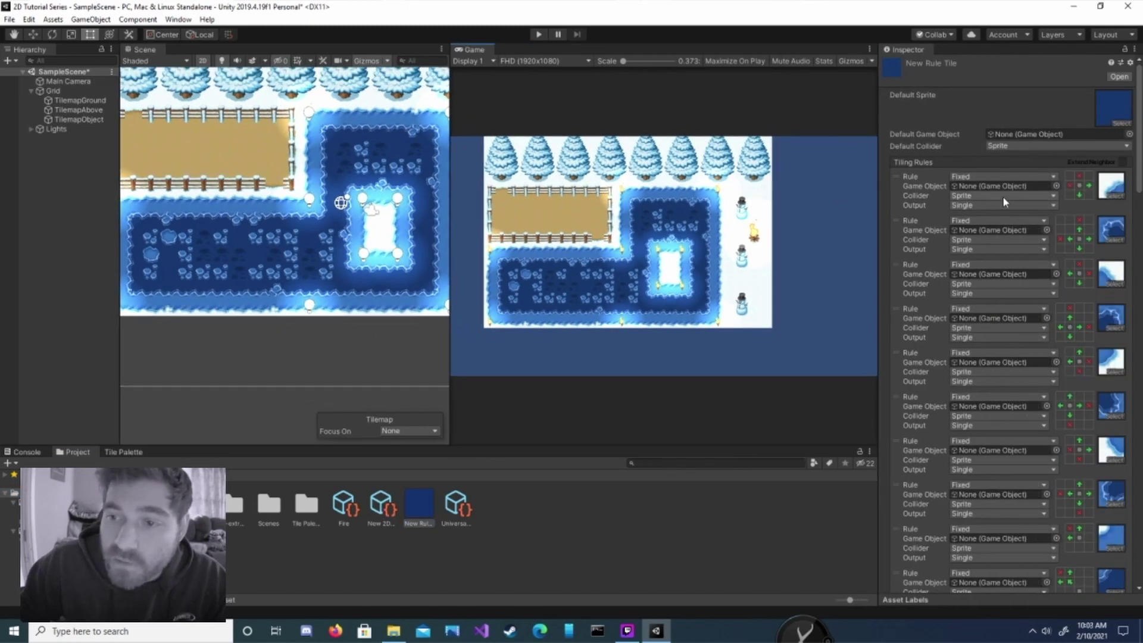
click(1057, 186)
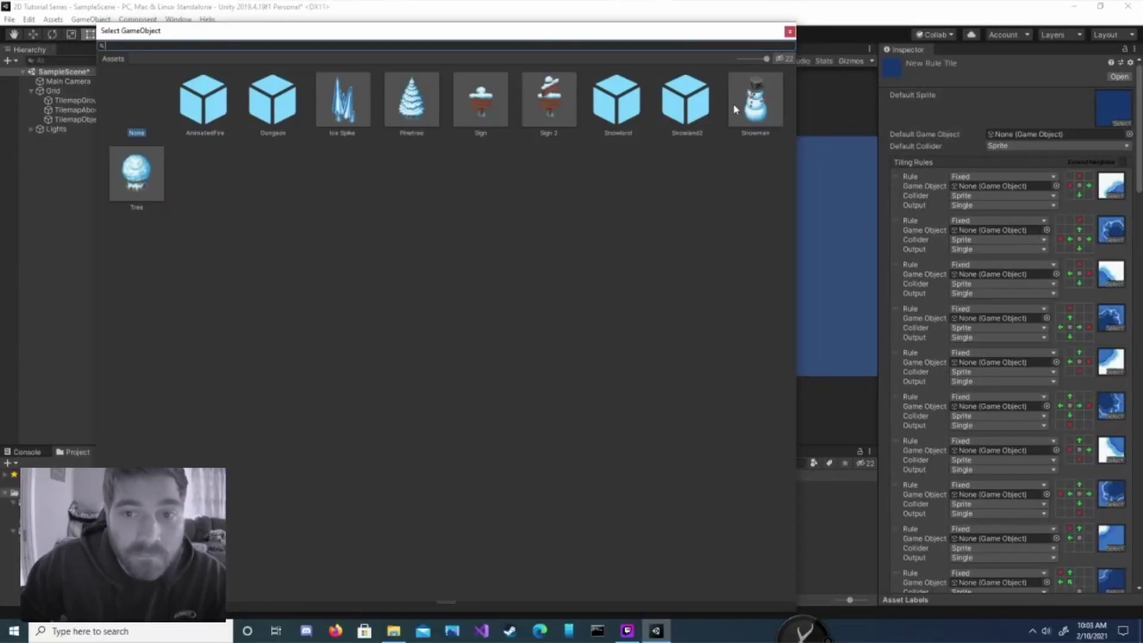
double_click(755, 104)
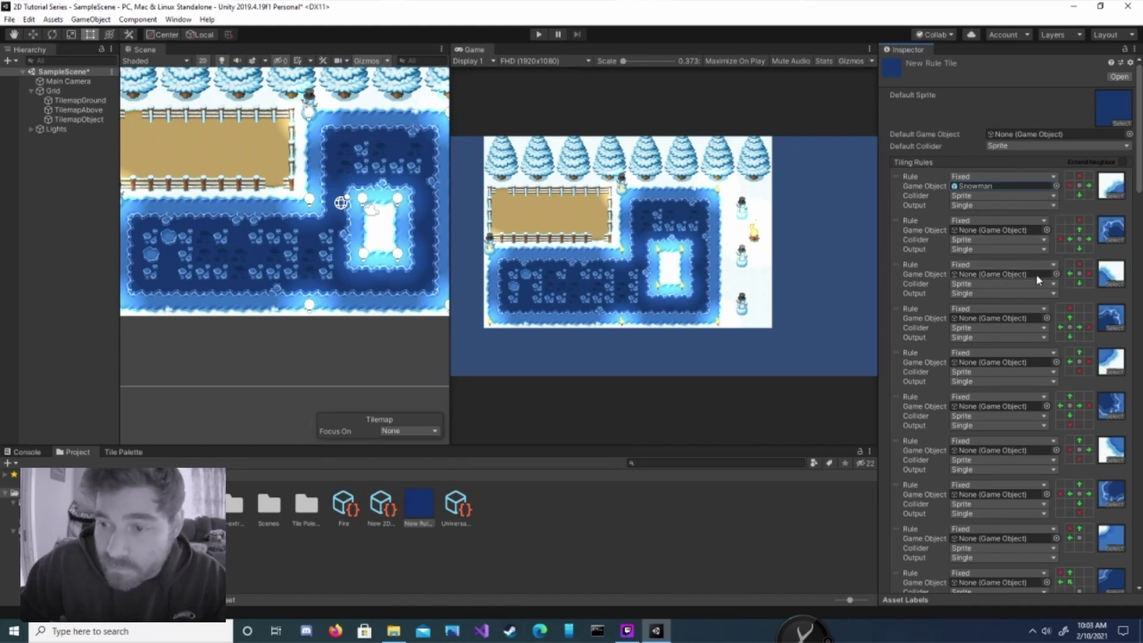
Assign the Tree, Pinetree and Sign 2 game objects to the remaining outer snow bank corner rules (third, fifth and seventh)
click(1052, 274)
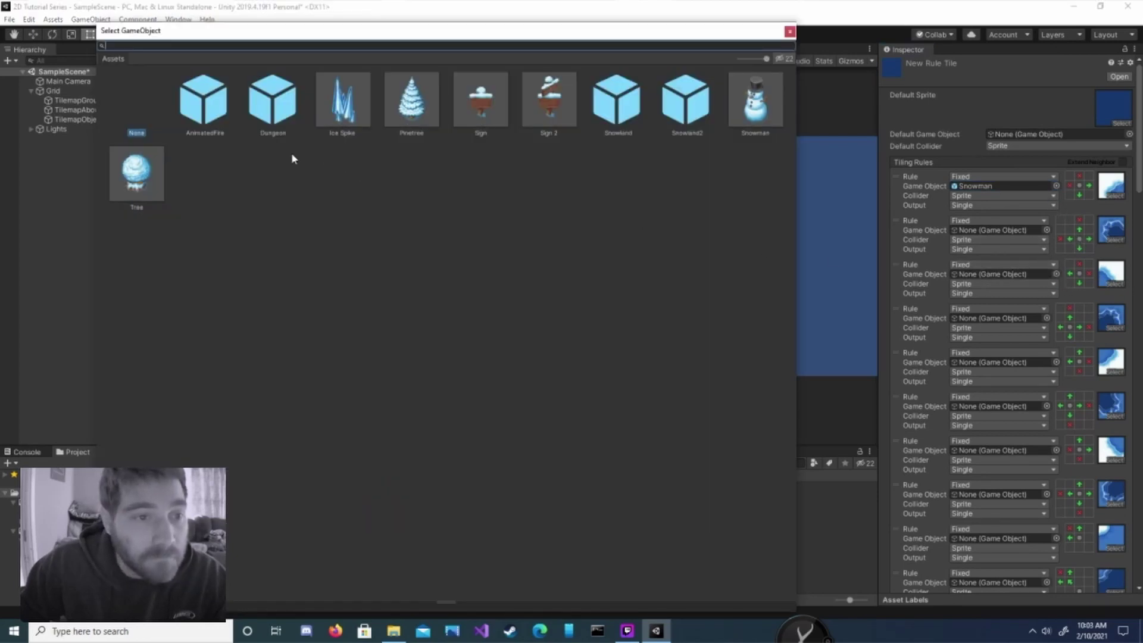
double_click(141, 189)
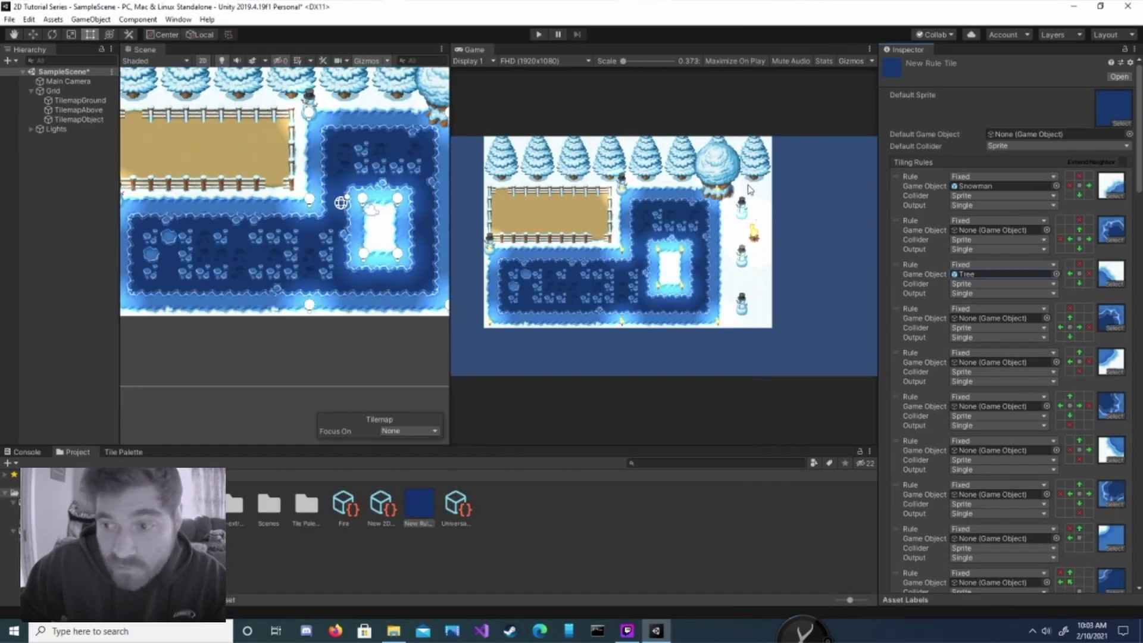
click(1056, 361)
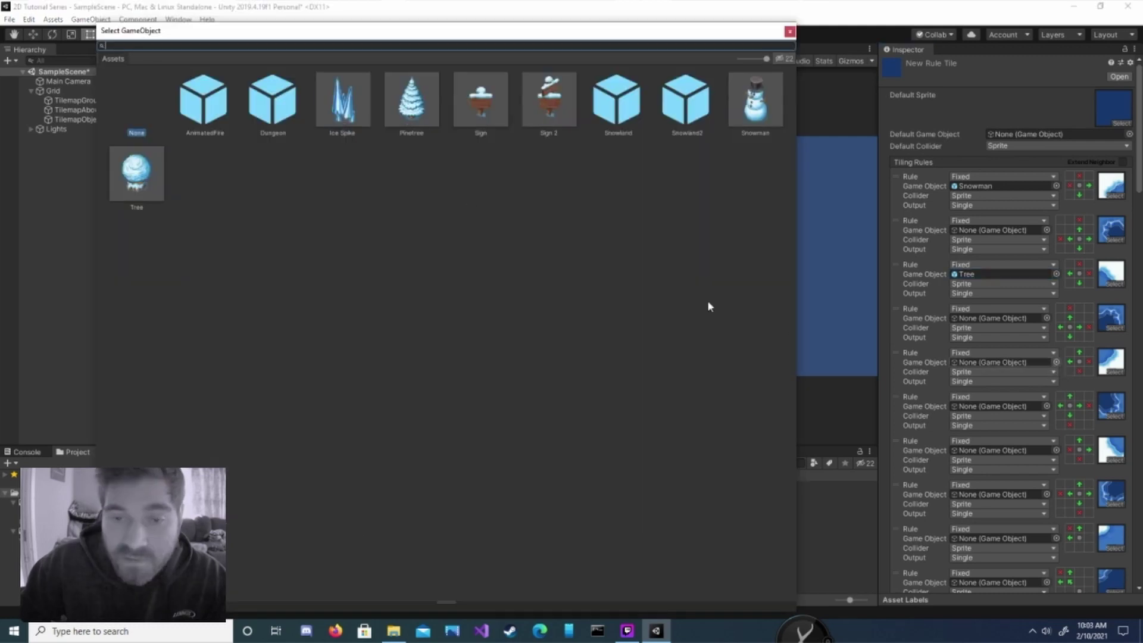
click(409, 112)
click(991, 352)
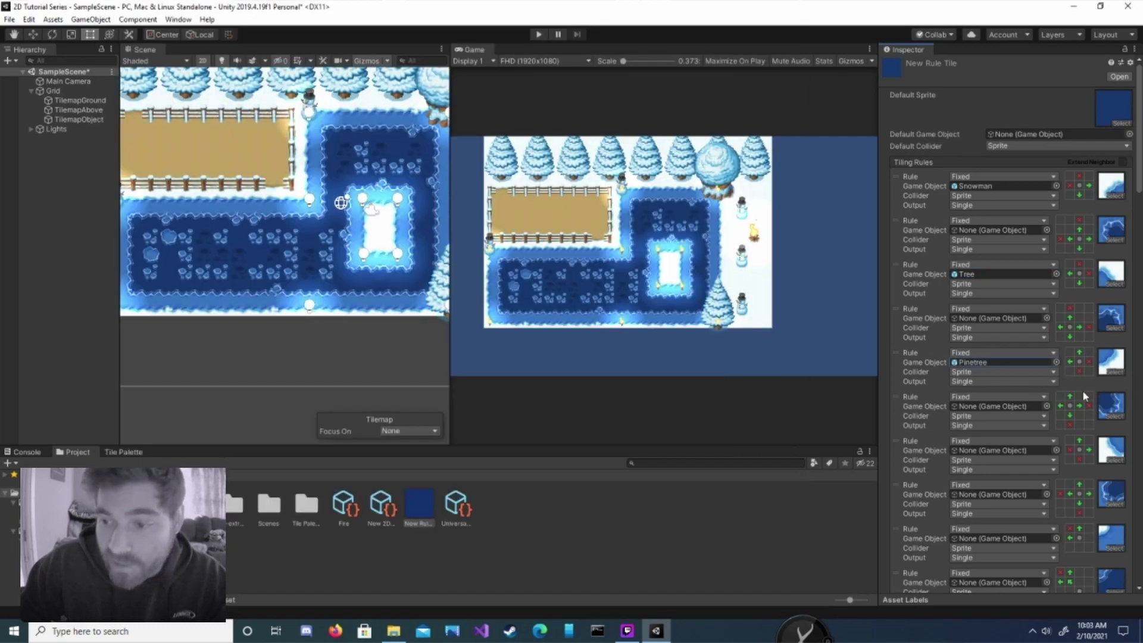
click(1056, 450)
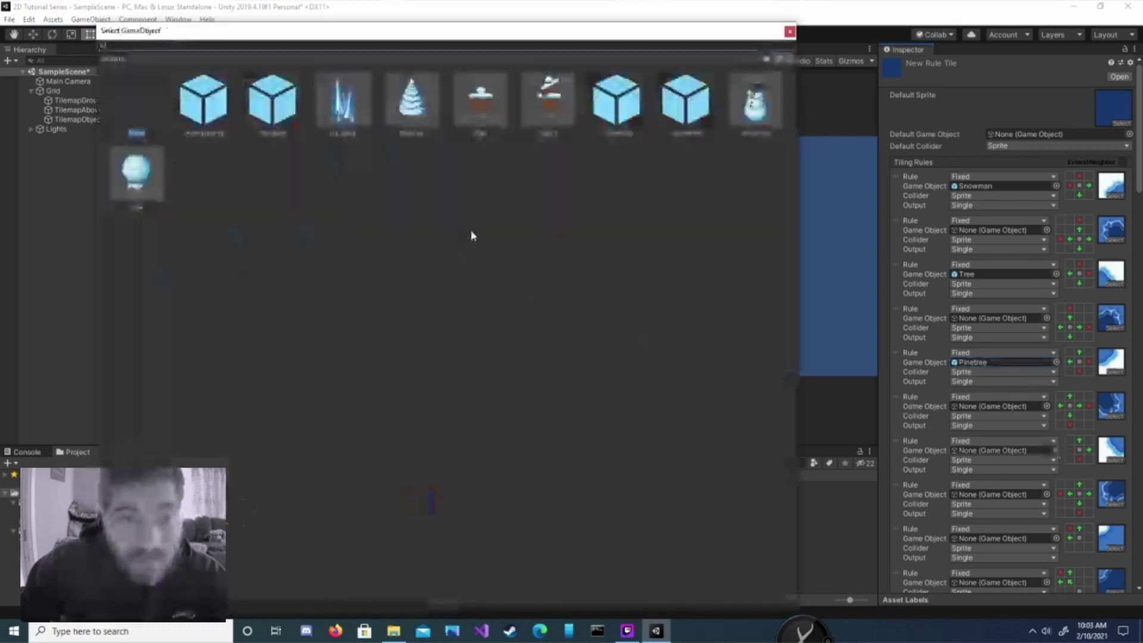
double_click(539, 110)
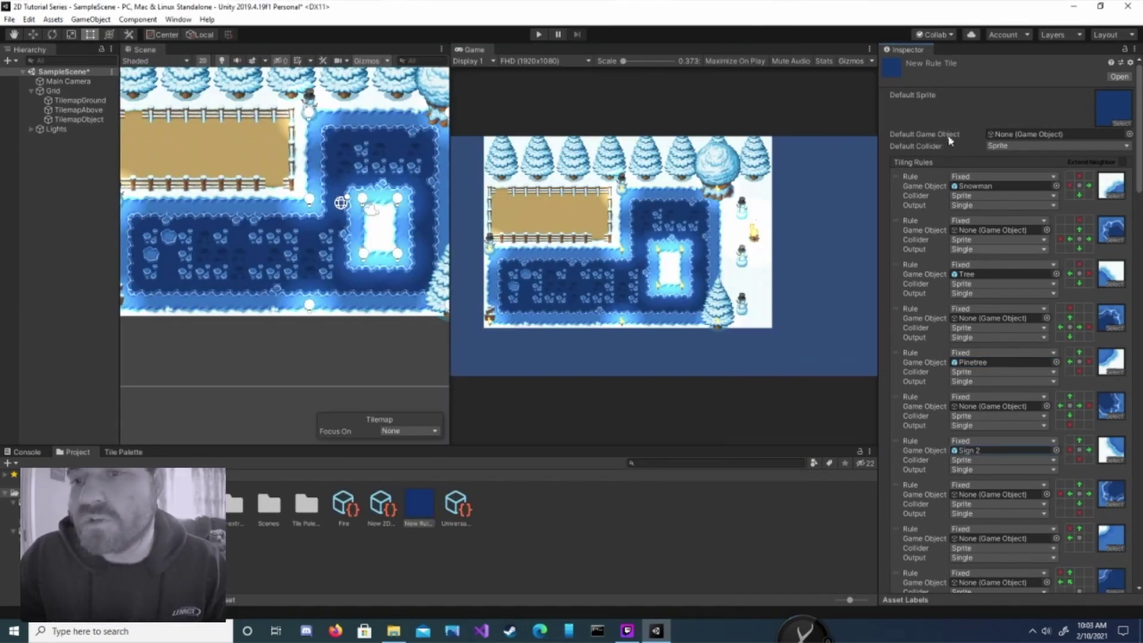
Try Ice Spike as the default game object, testing it with a Not This condition above the centre in the last rule
click(1129, 134)
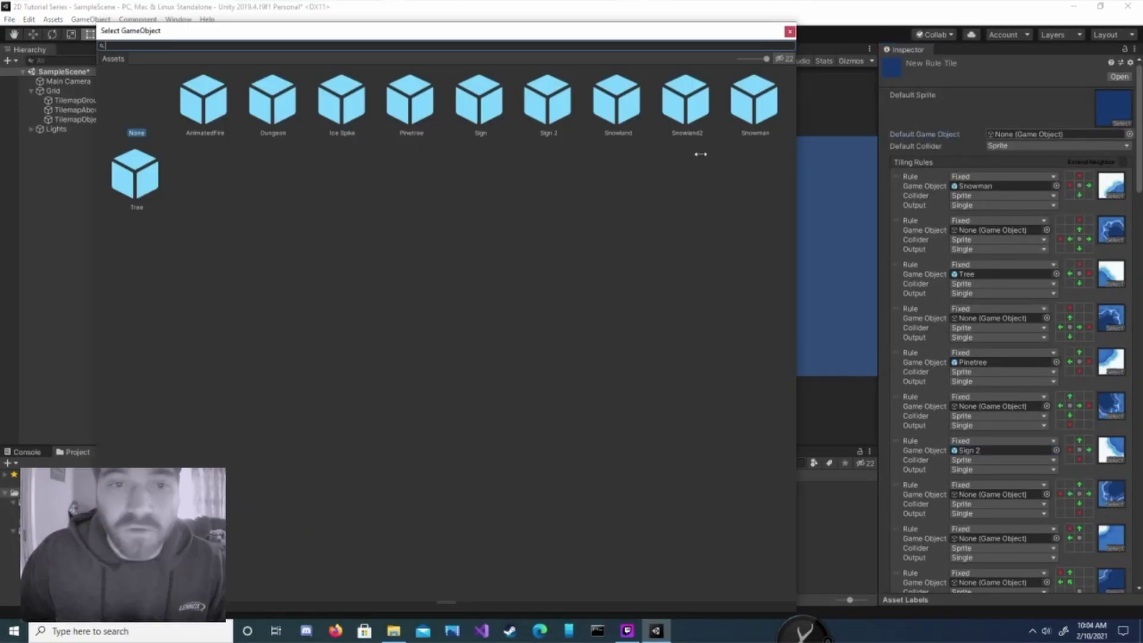
double_click(344, 104)
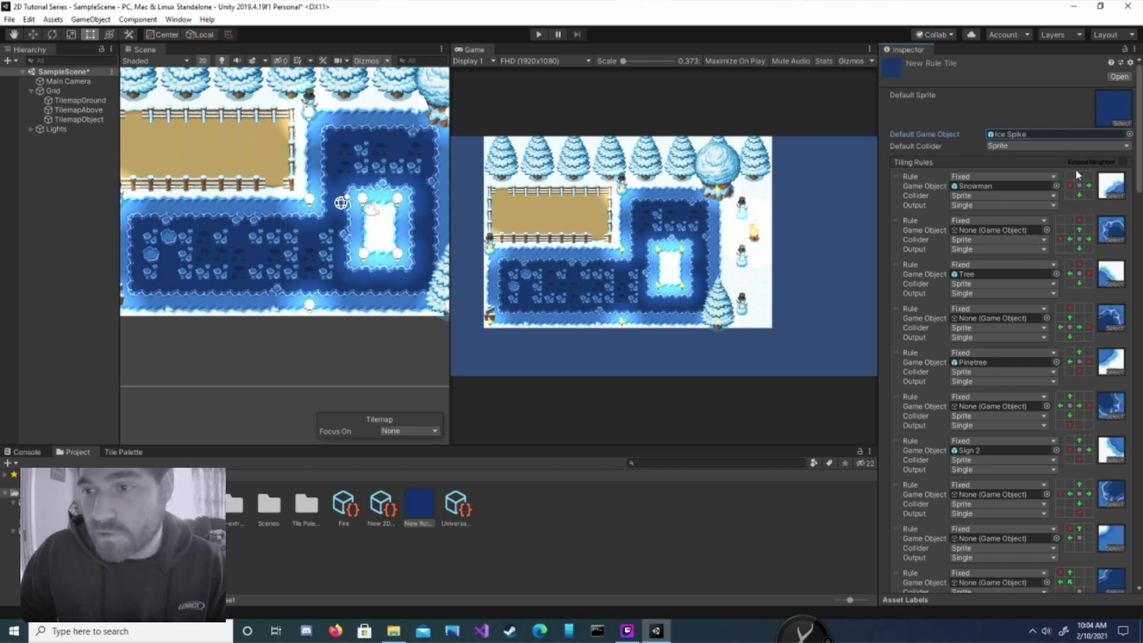
scroll(1110, 429, down, 10)
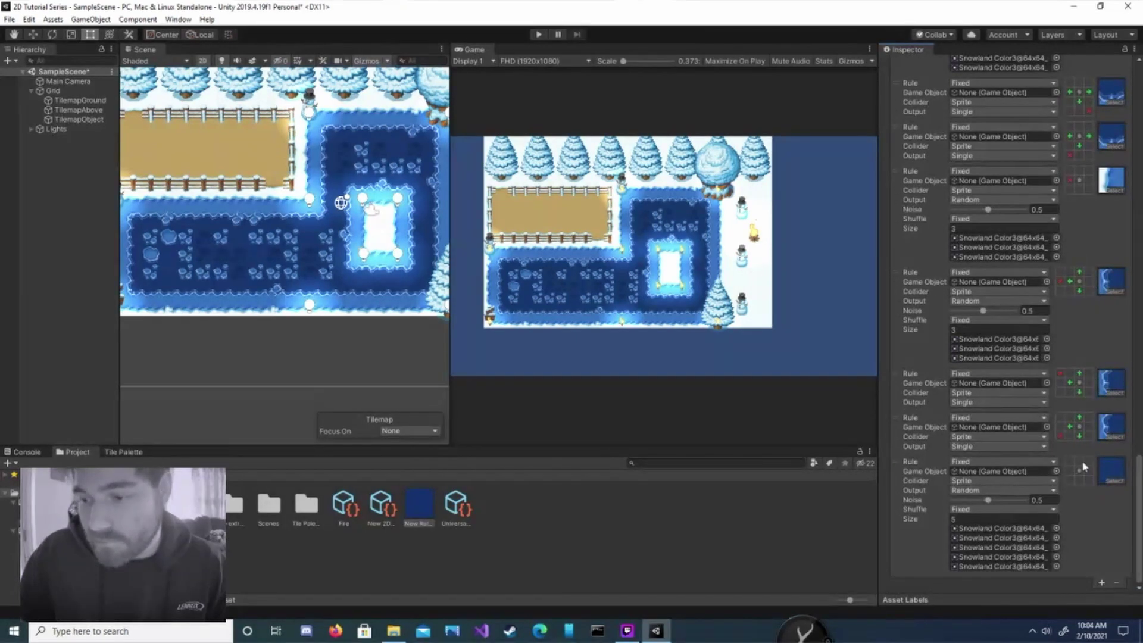
click(1079, 462)
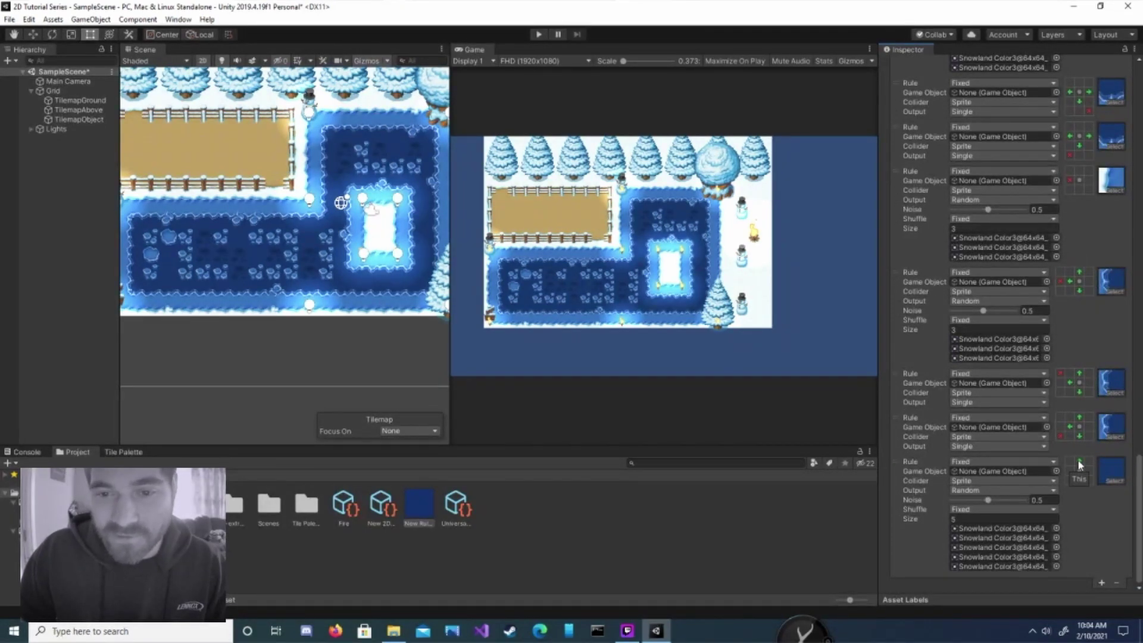
click(1079, 462)
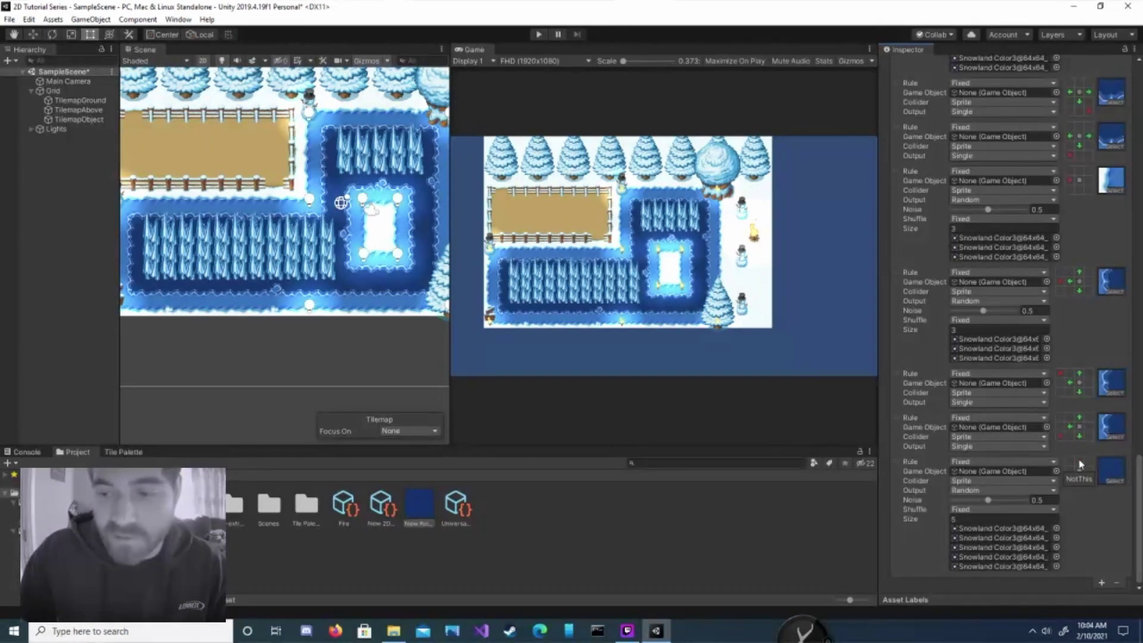
Reset the rule tile's default game object to None
scroll(1081, 473, up, 10)
click(1083, 122)
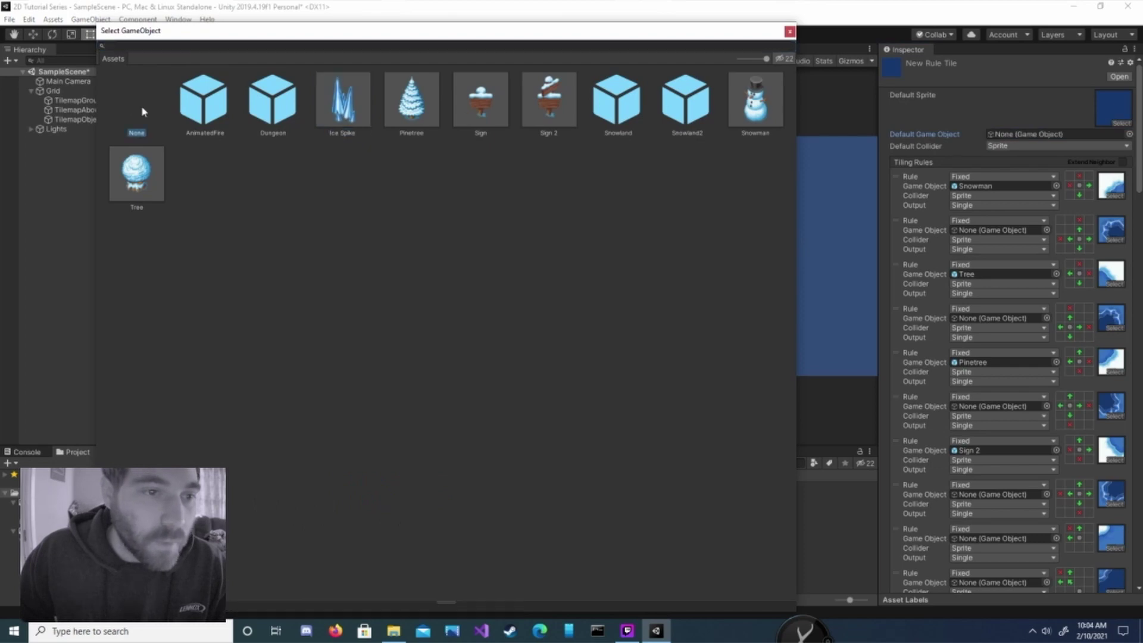
double_click(141, 106)
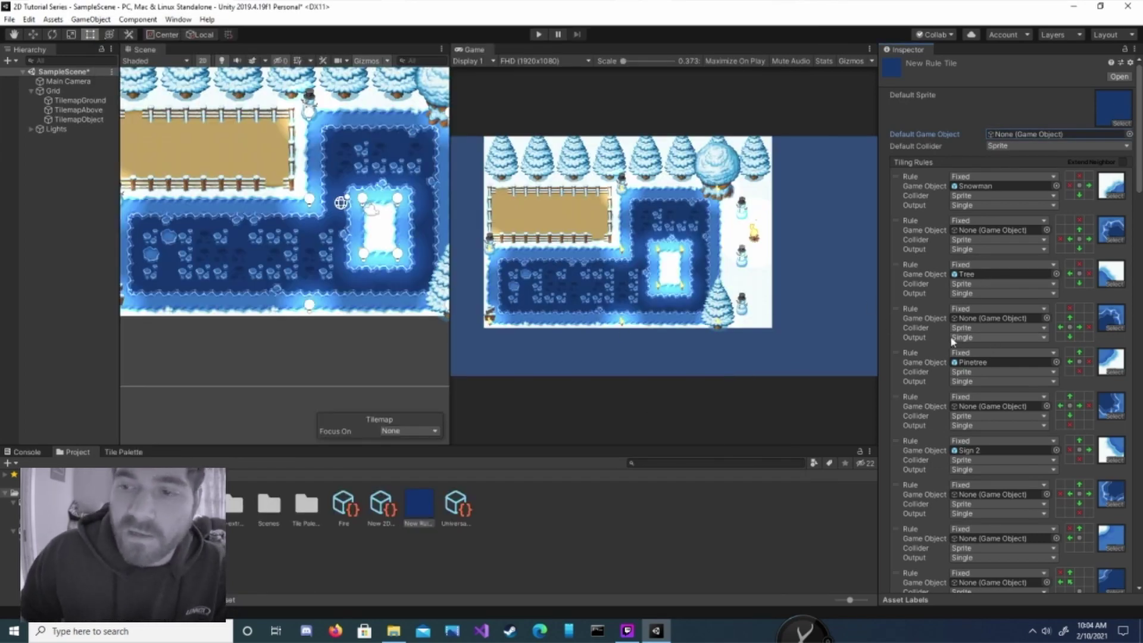
Set the output of the inner corner rule for the island's upper-left corner to Animation with size 6
scroll(951, 338, down, 15)
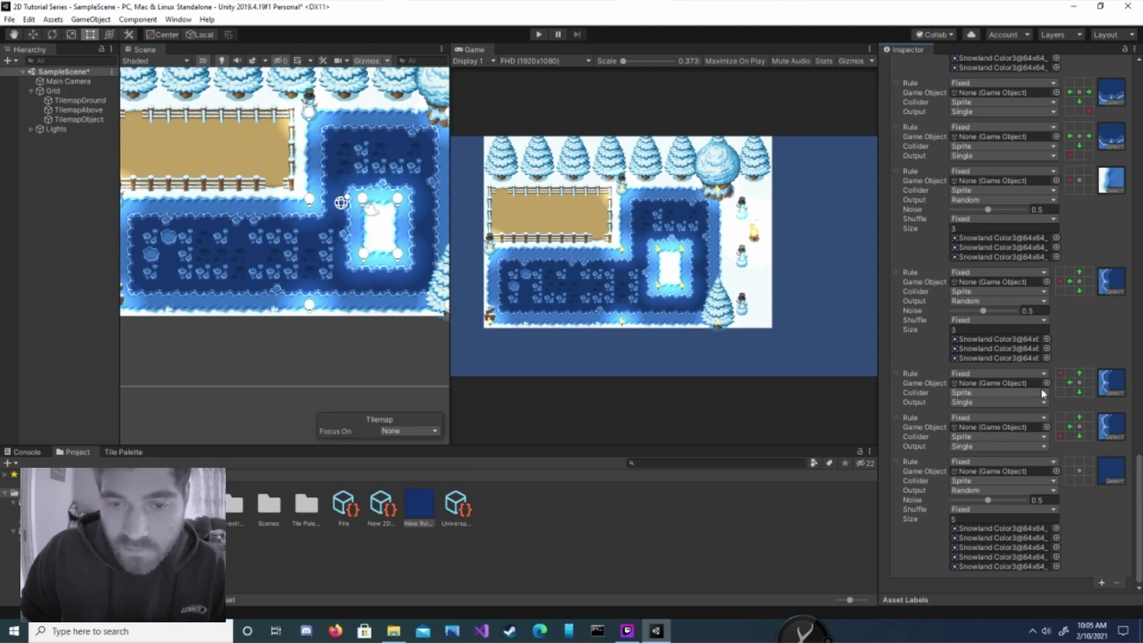
scroll(1030, 387, down, 2)
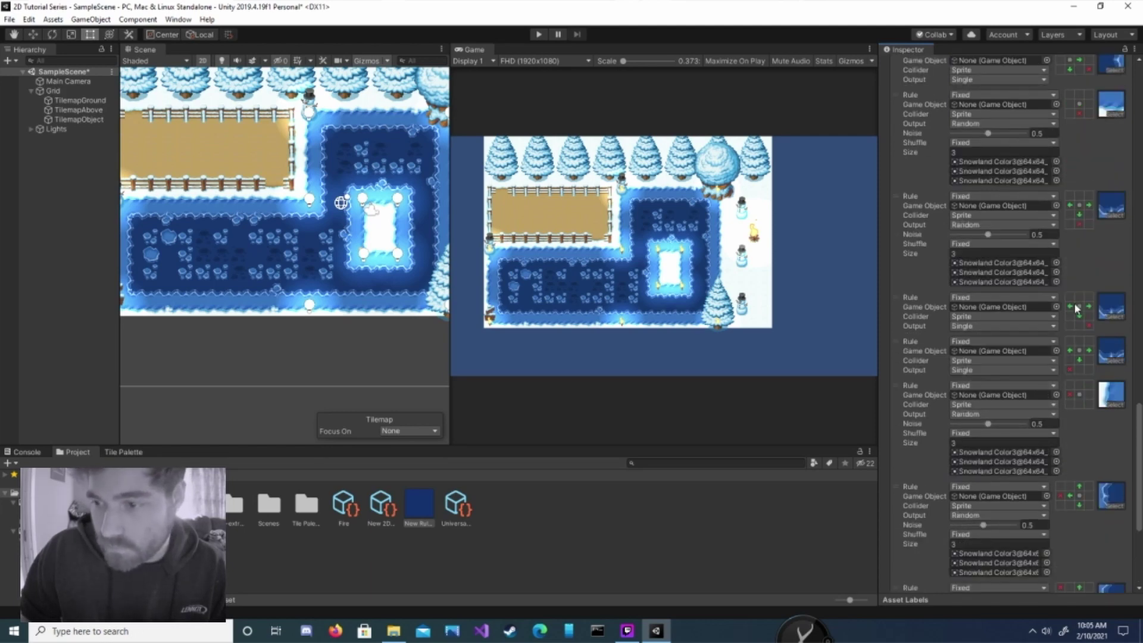
scroll(1069, 310, up, 1)
scroll(1069, 310, up, 4)
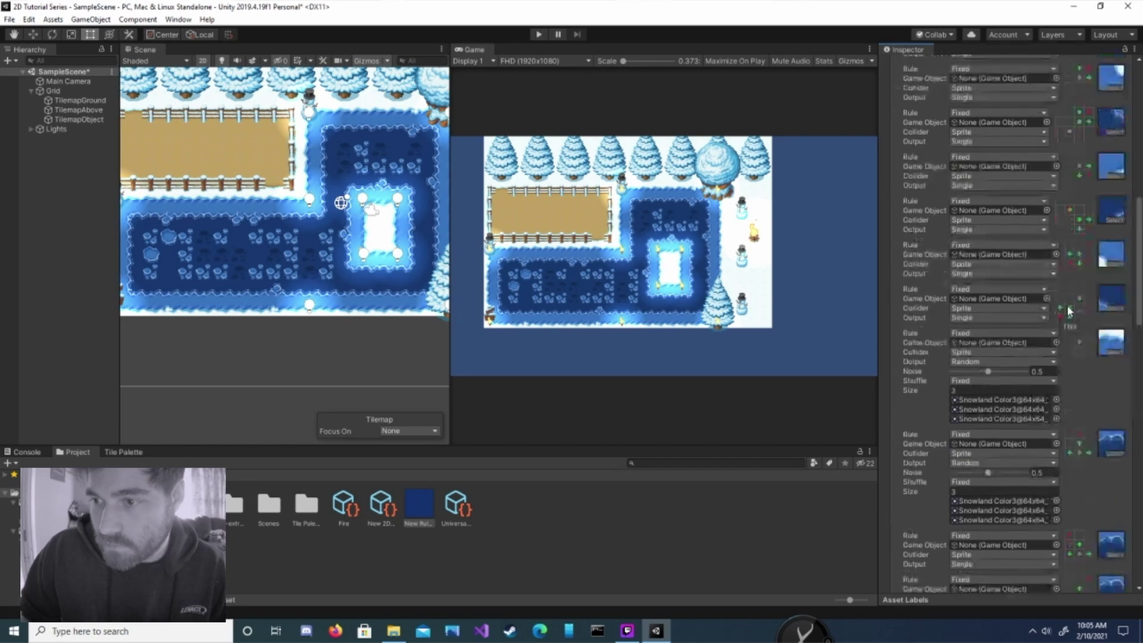
scroll(1070, 310, up, 3)
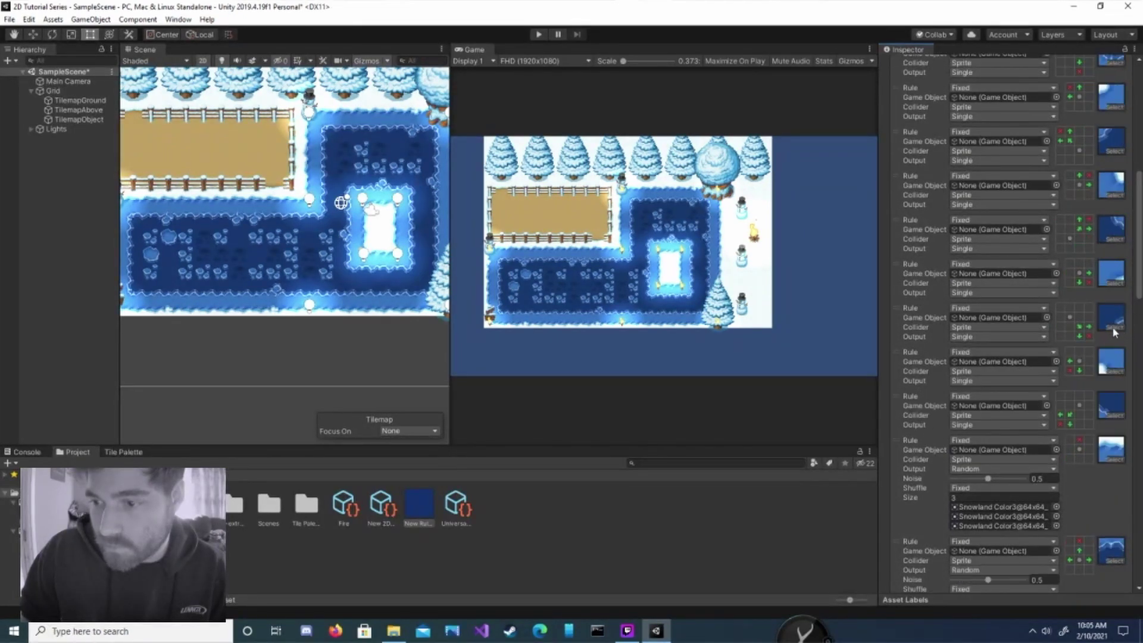
click(1045, 338)
click(979, 375)
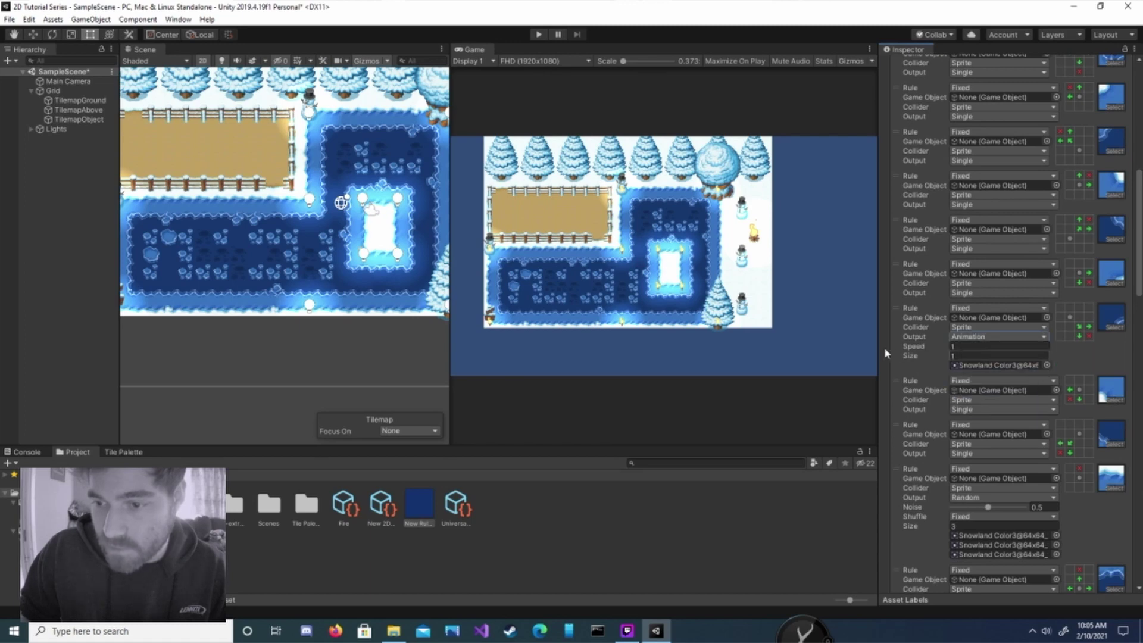
key(Tab)
key(Tab)
text(6)
key(Return)
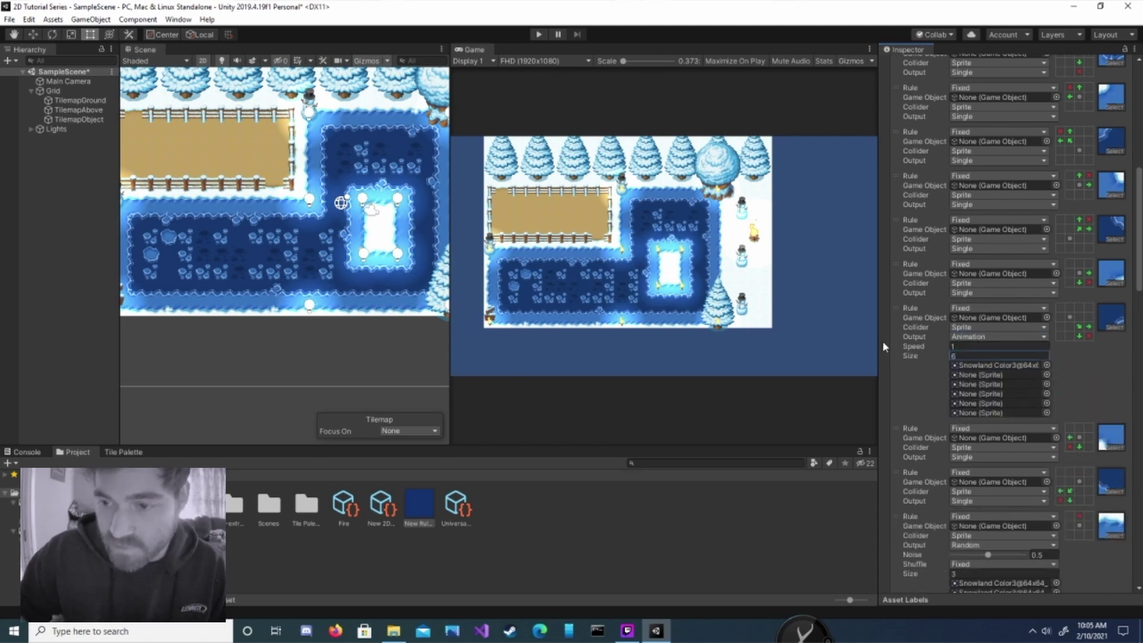
Search the sprites for "flame" and assign Flame@128x128_0 as the first frame of the corner rule's animation
click(1047, 375)
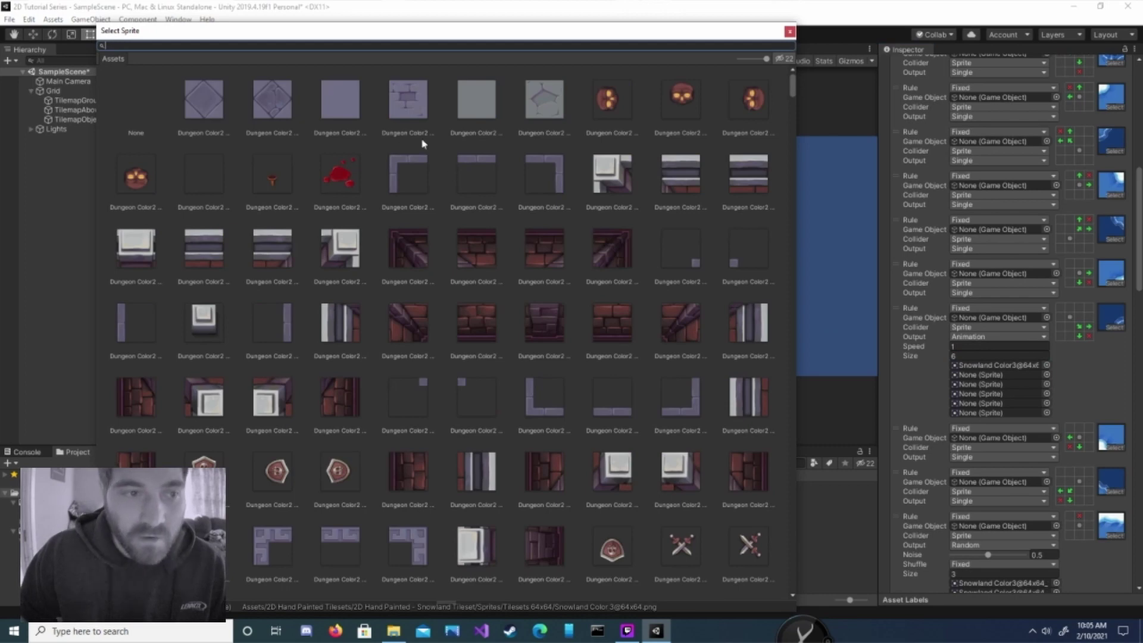
text(fire)
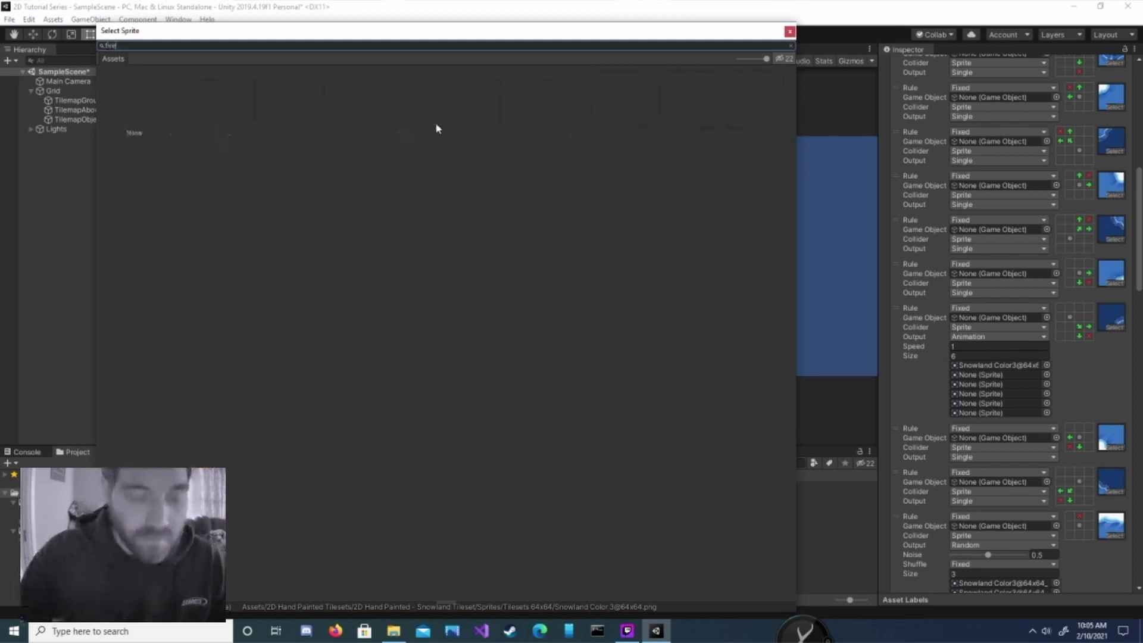
key(BackSpace)
key(BackSpace)
key(BackSpace)
key(BackSpace)
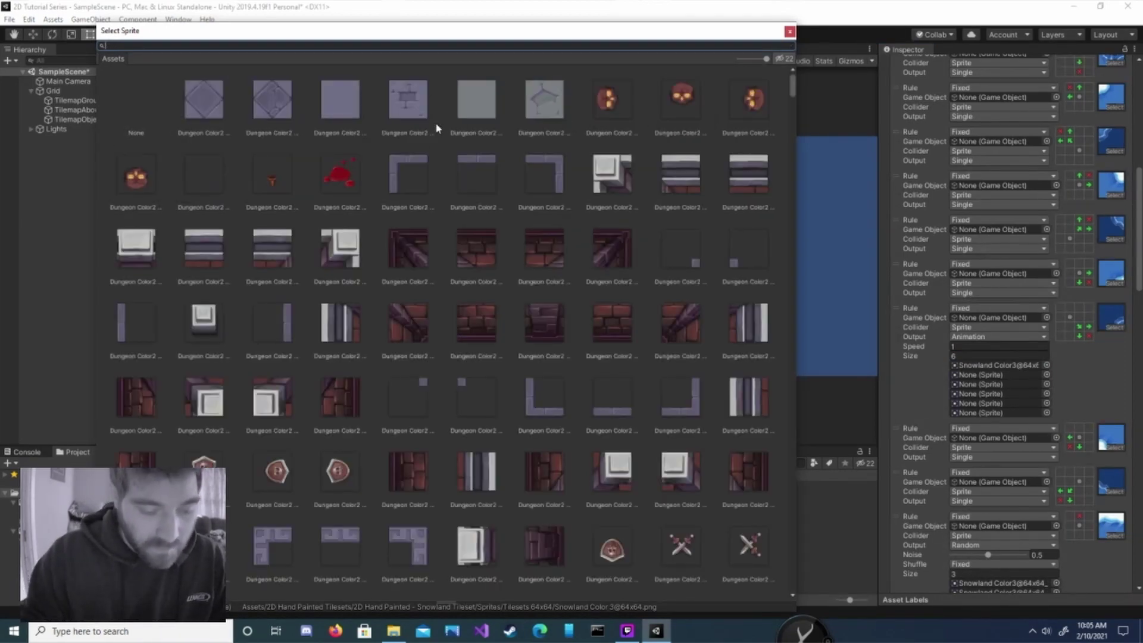
text(flame)
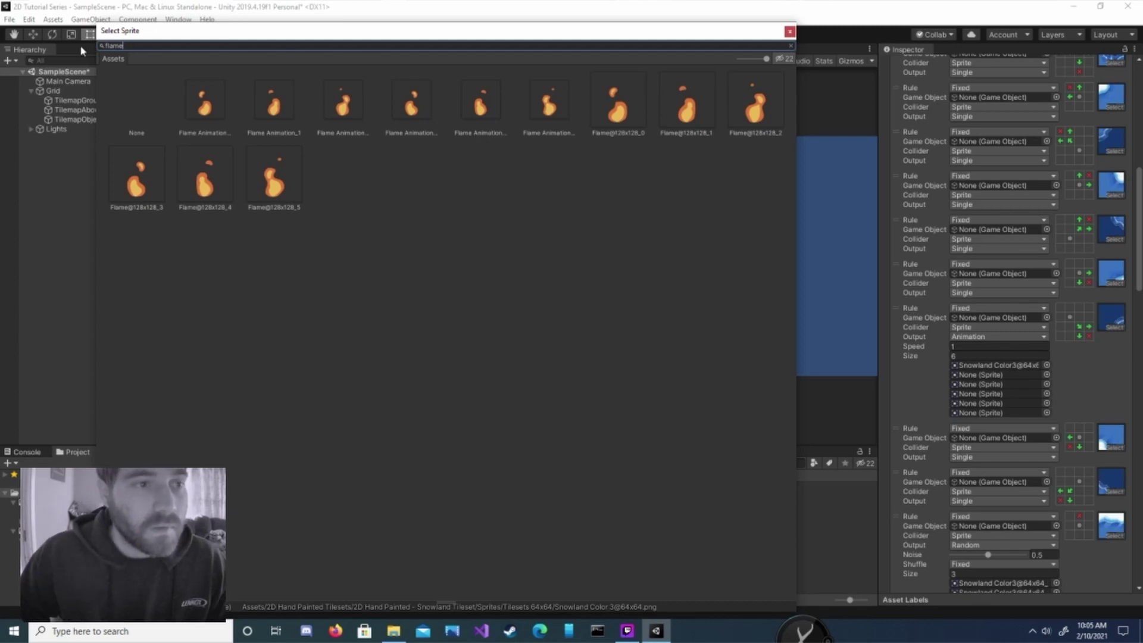
key(Return)
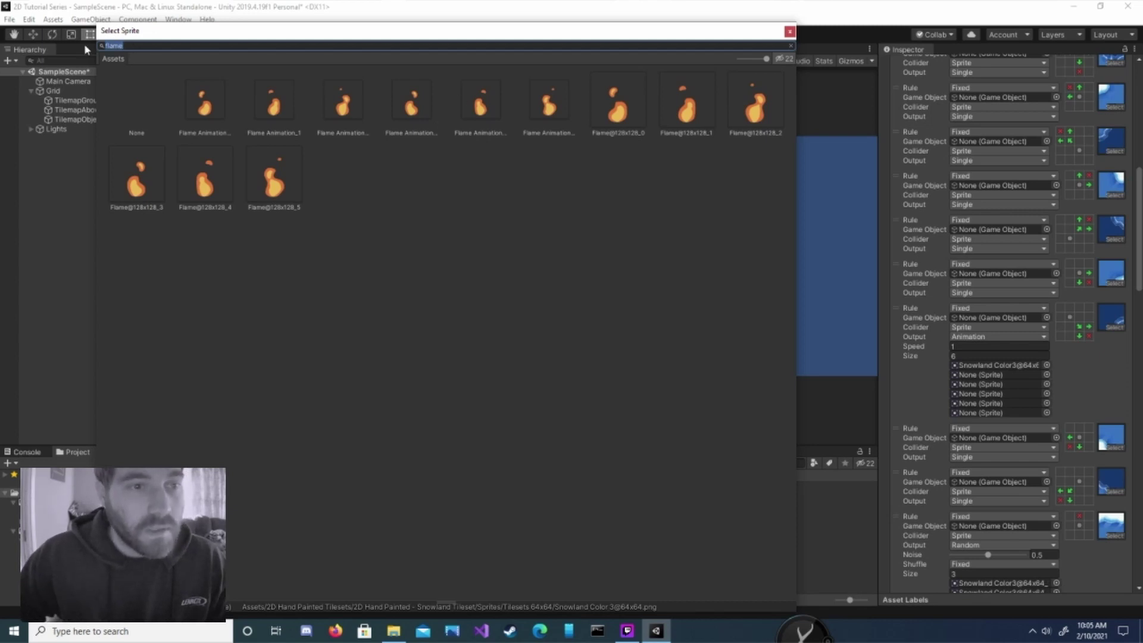
click(618, 115)
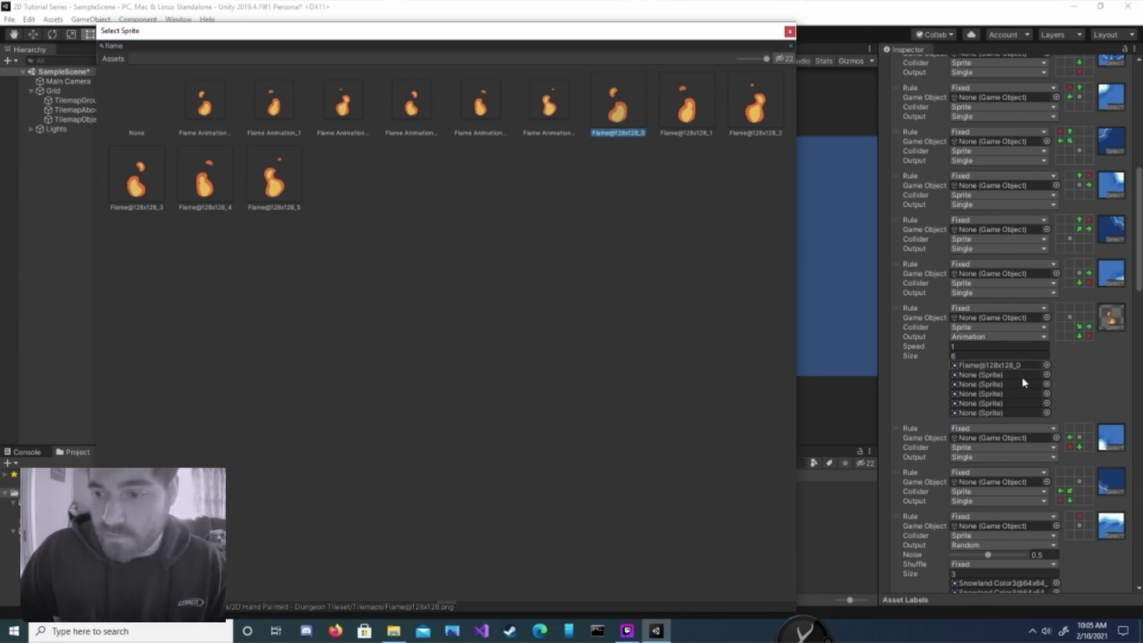
Fill the remaining five frames of the corner rule's animation with Flame@128x128_1 through Flame@128x128_5 in order
click(1047, 375)
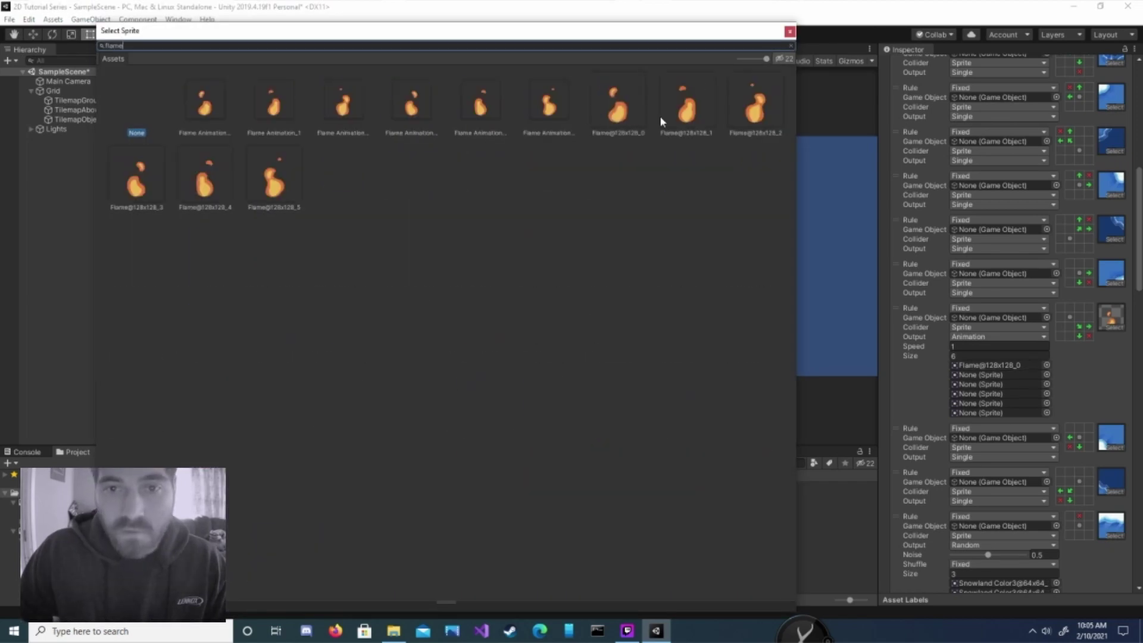
click(685, 104)
click(1040, 389)
click(1041, 387)
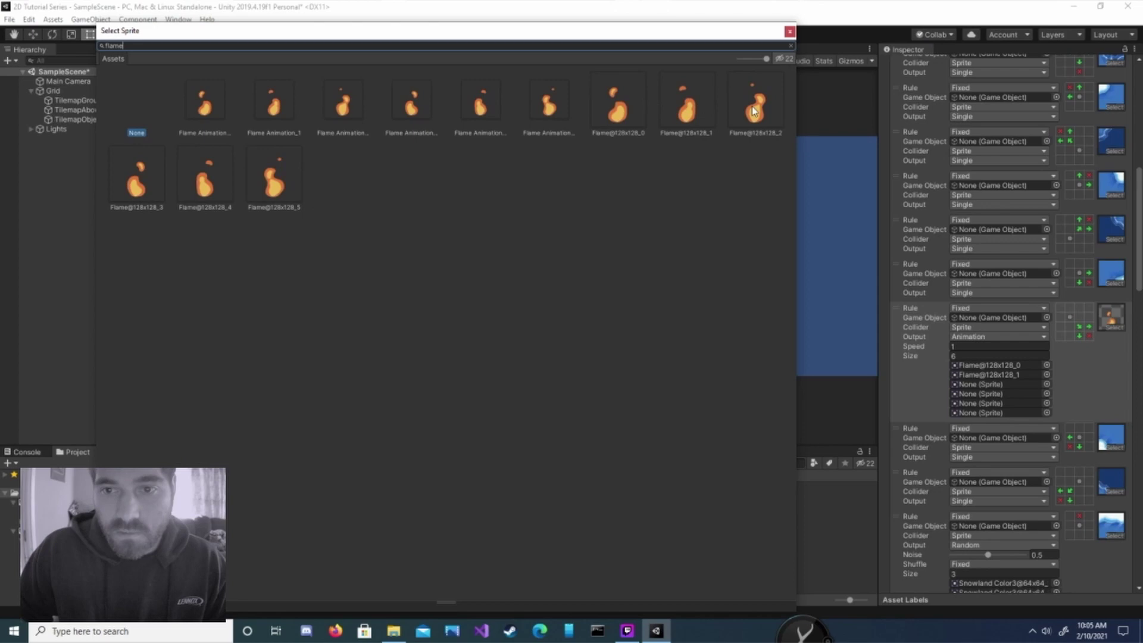
double_click(754, 110)
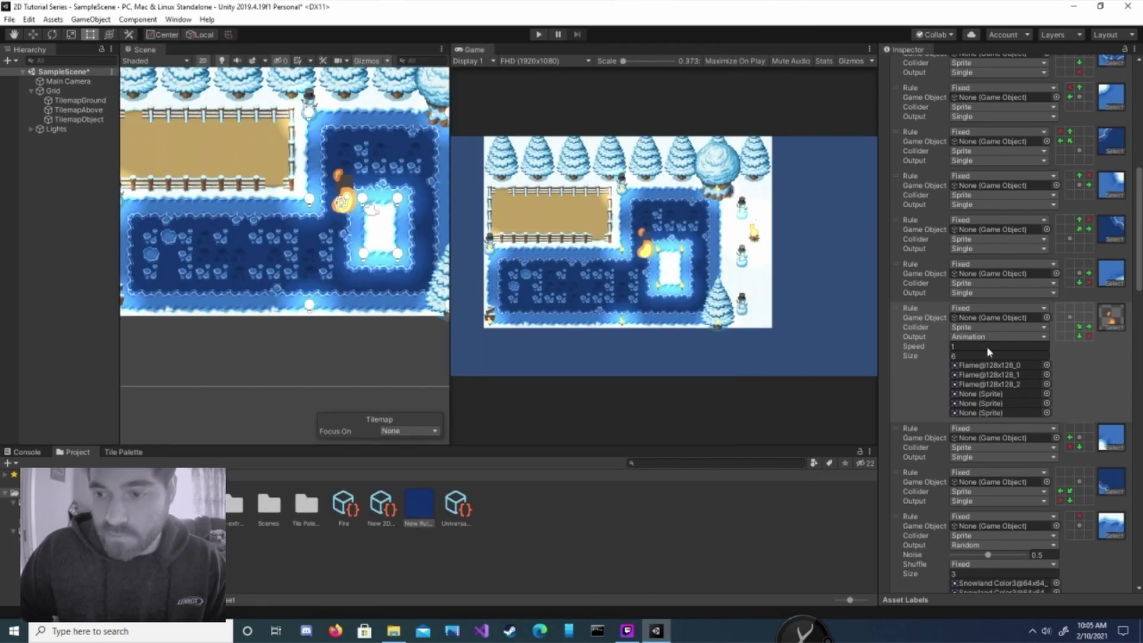
click(1046, 393)
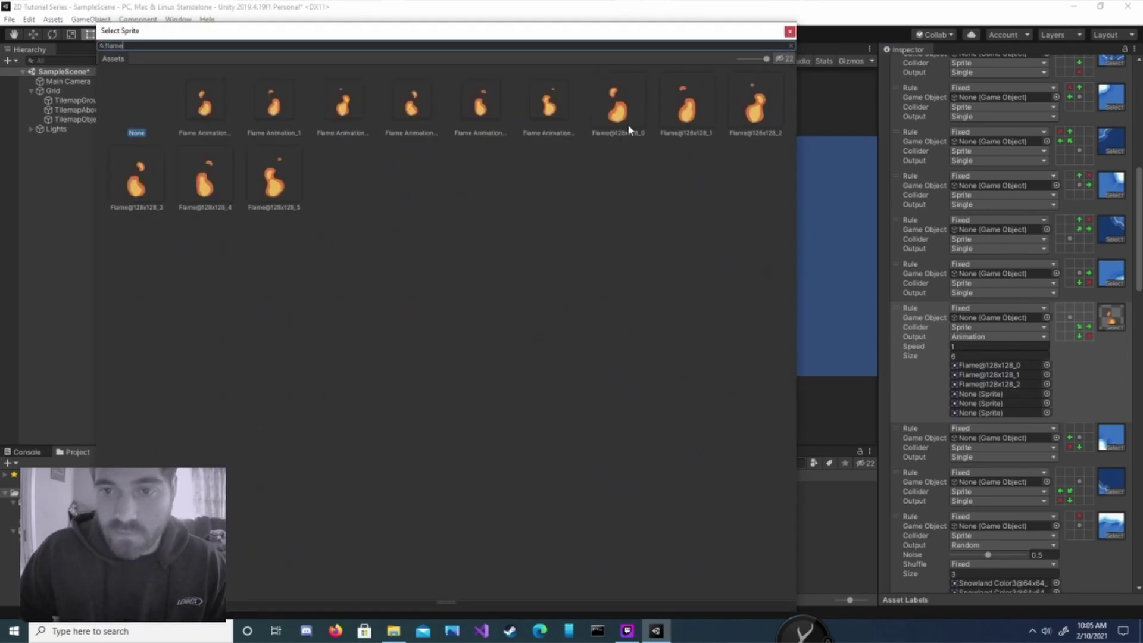
double_click(137, 183)
click(1046, 403)
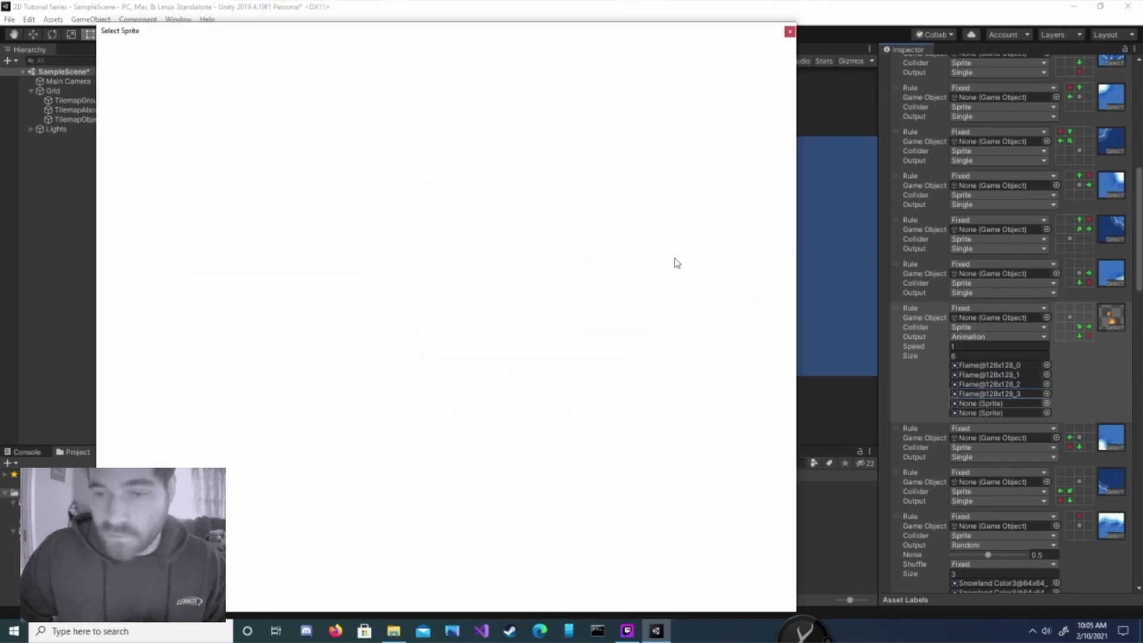
click(234, 172)
click(1044, 409)
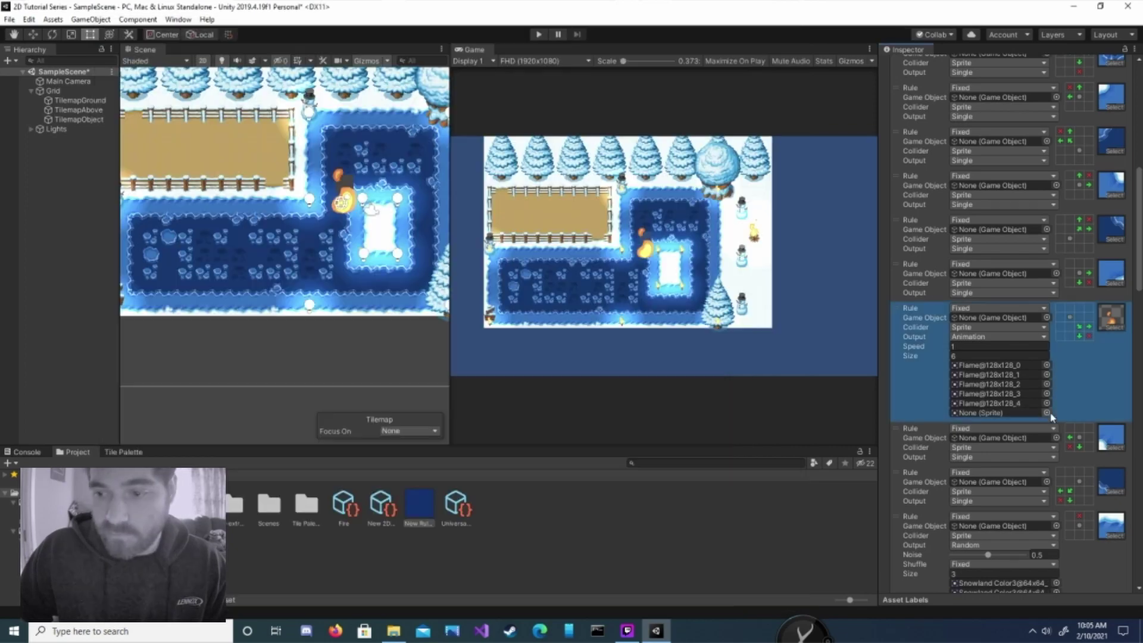
click(1047, 413)
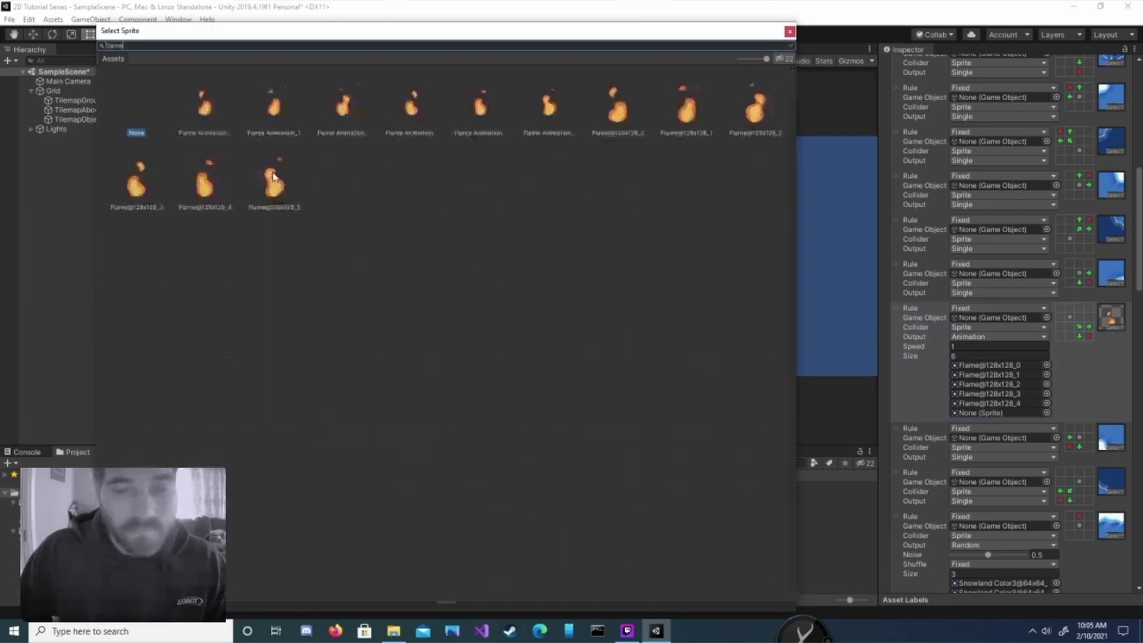
double_click(272, 177)
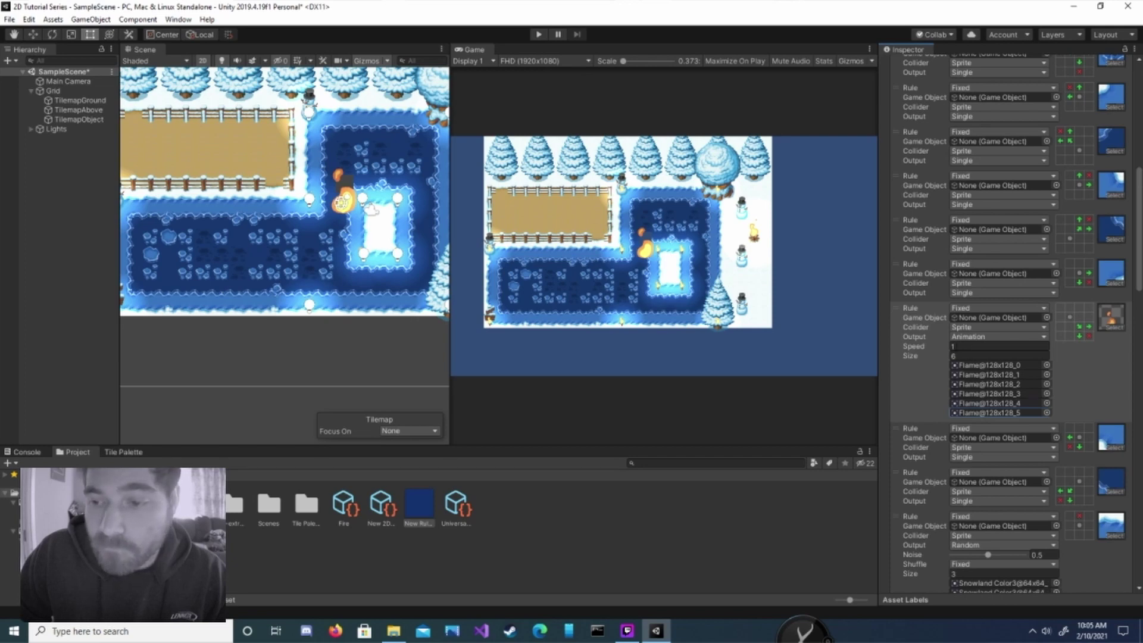
Set the flame animation's speed to 10, preview it in play mode and stop the scene
click(918, 344)
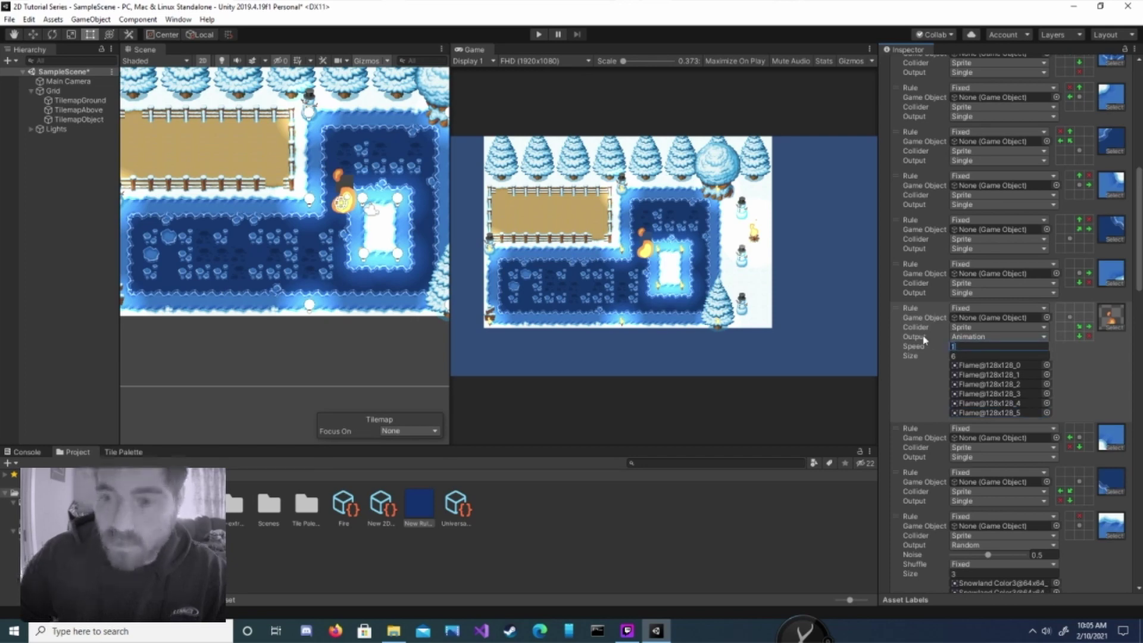
text(10)
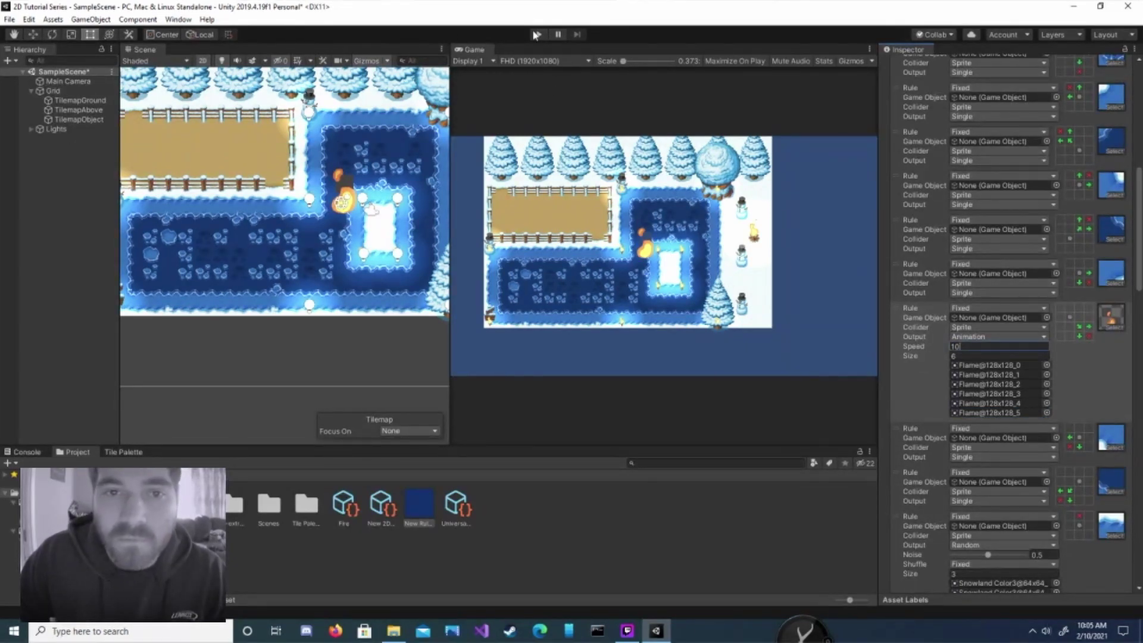
key(Return)
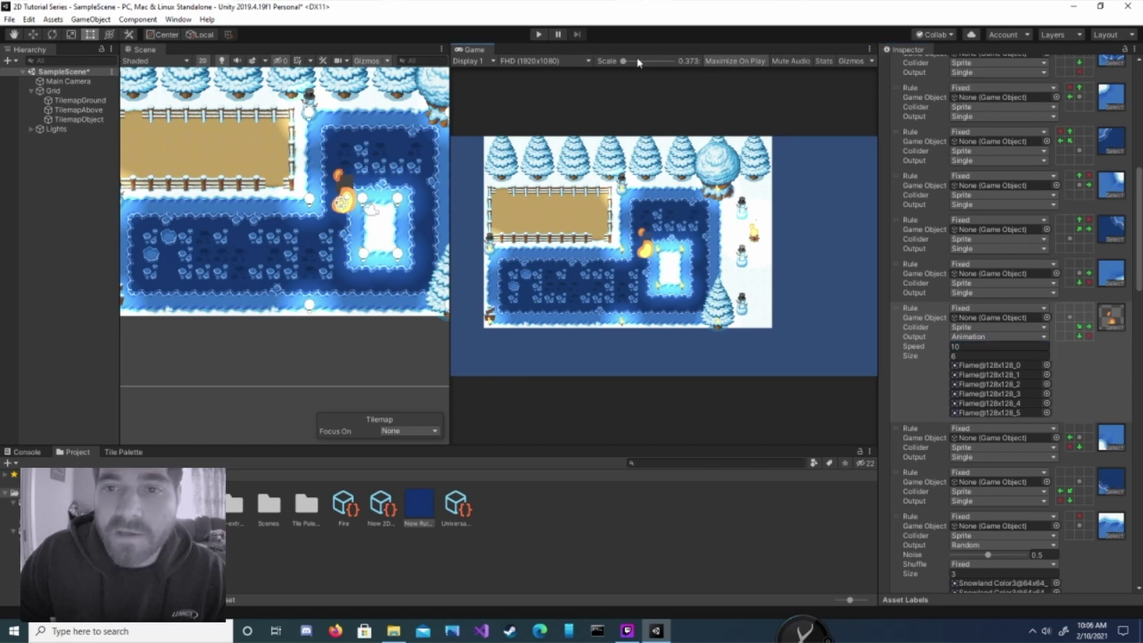
click(540, 35)
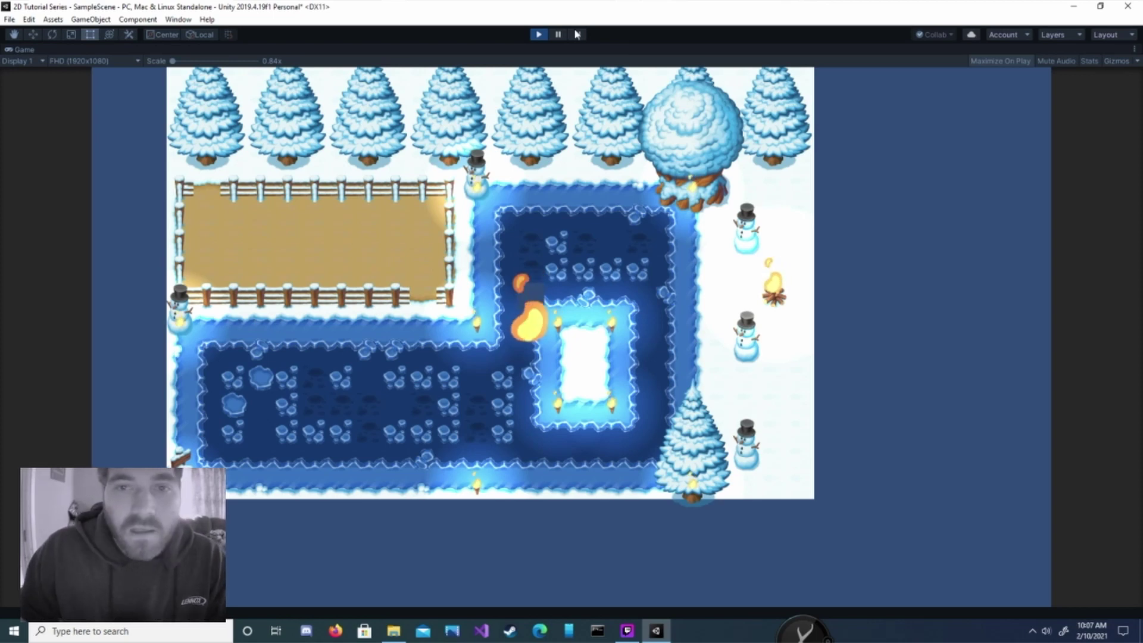
click(539, 34)
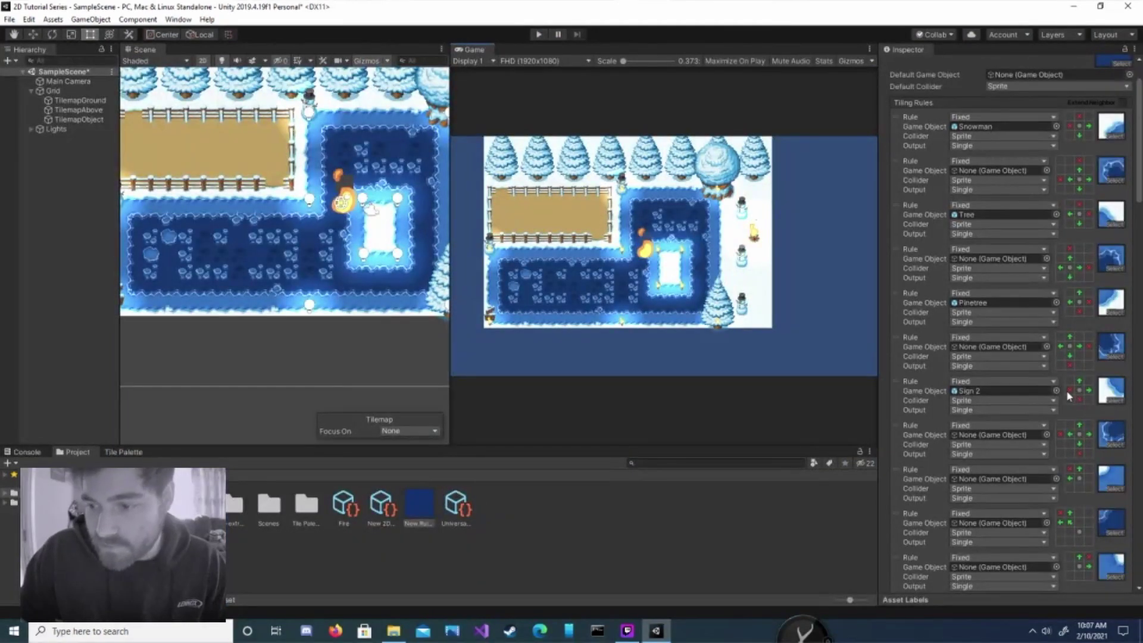
Set the flame rule's output back to Single and open its sprite selection
scroll(1031, 375, down, 10)
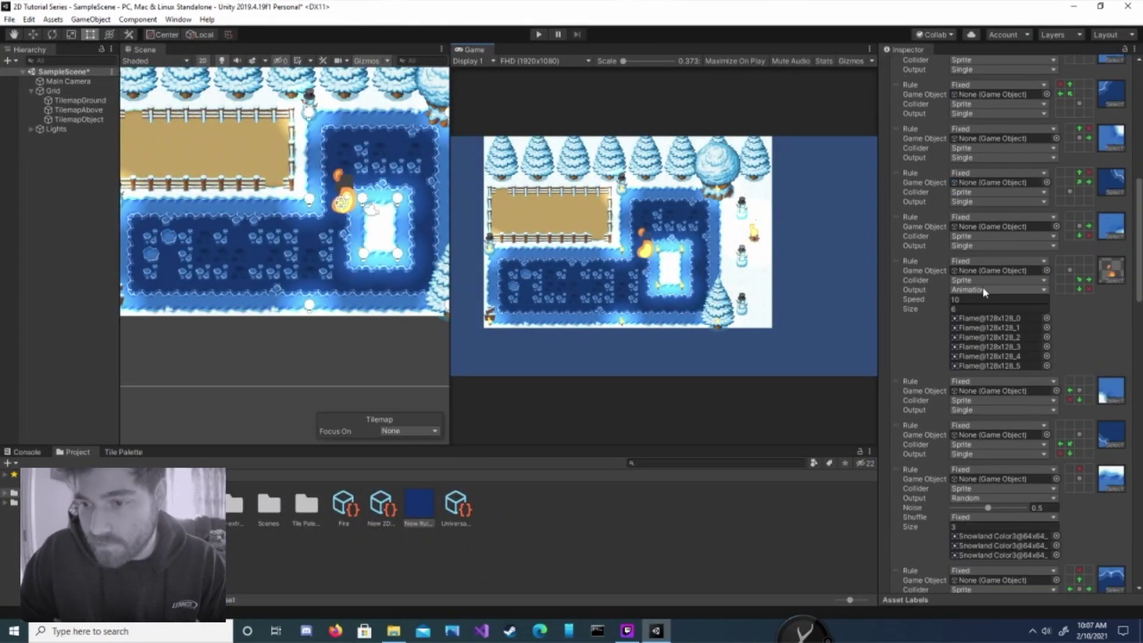
click(1042, 289)
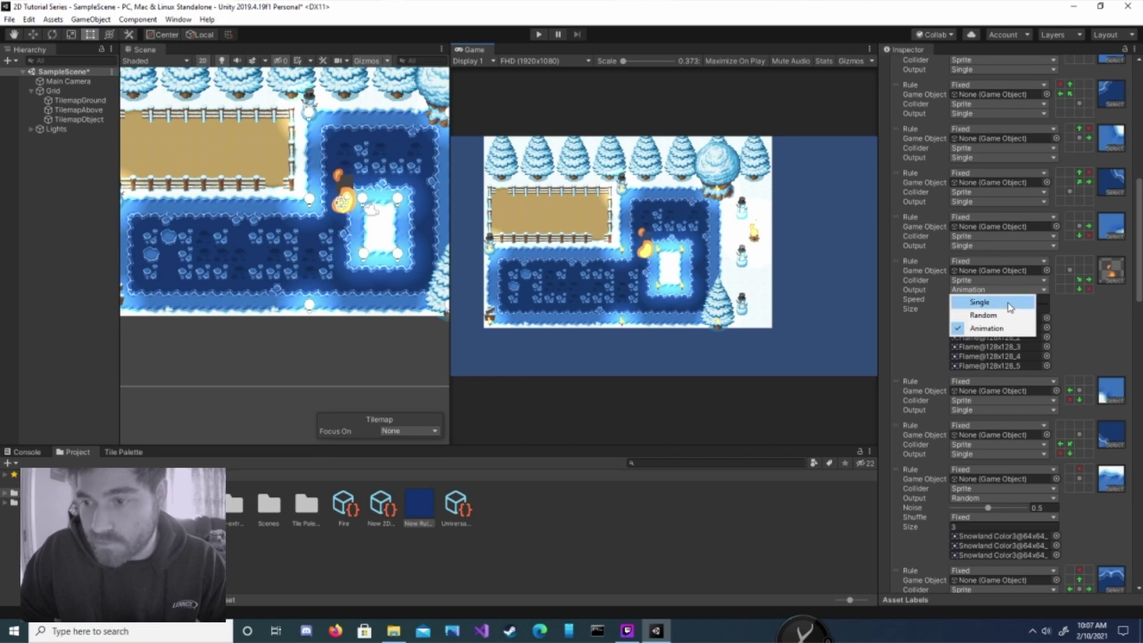
click(988, 301)
click(1113, 283)
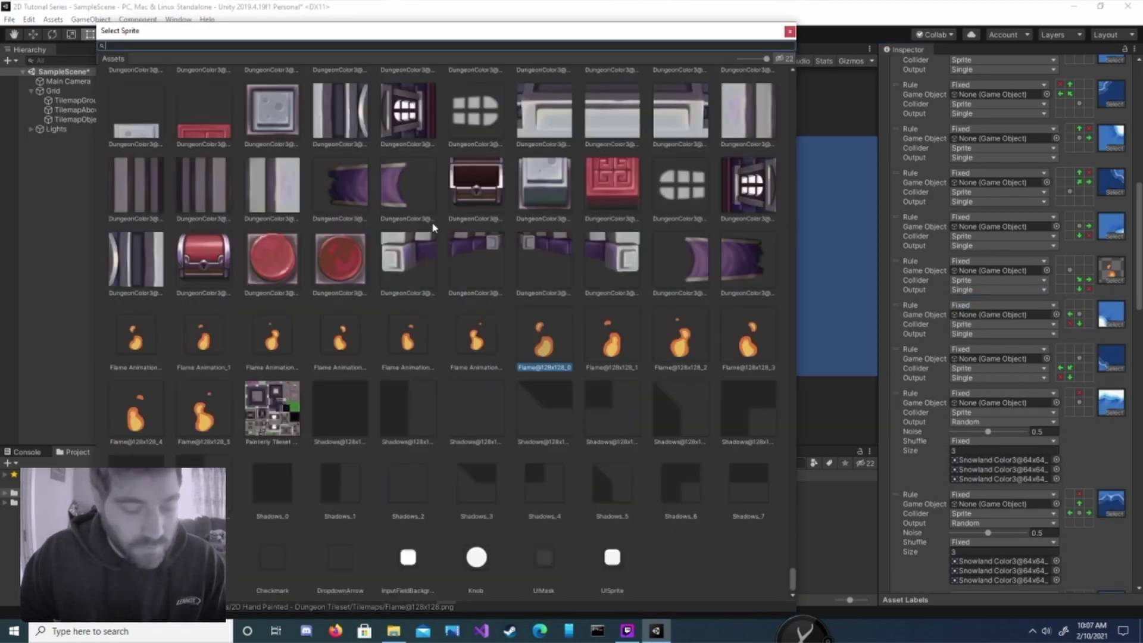
text(flame)
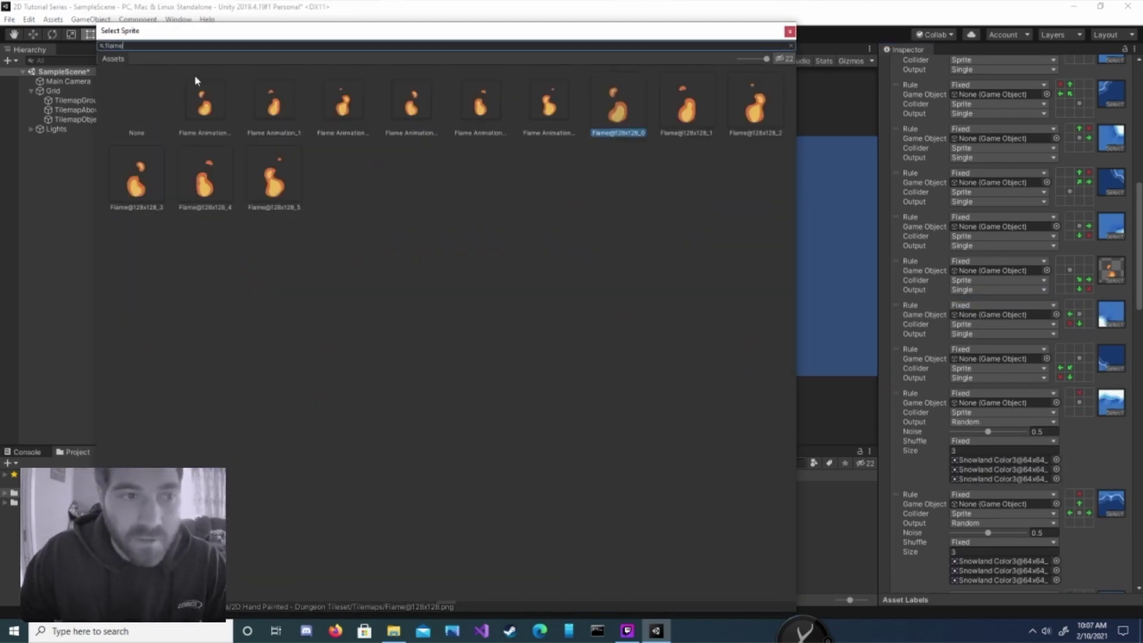
key(BackSpace)
key(BackSpace)
key(BackSpace)
key(BackSpace)
key(BackSpace)
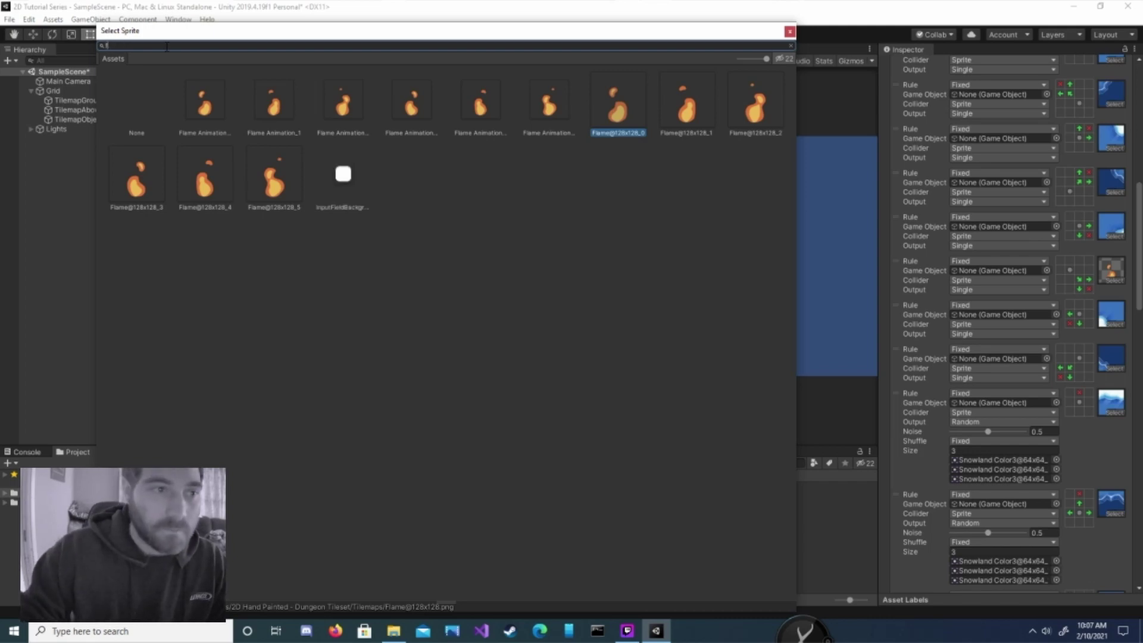
Search the sprites for "snowland color3" and assign the dark-blue water tile with an ice edge only in its lower-right corner
text(snowland)
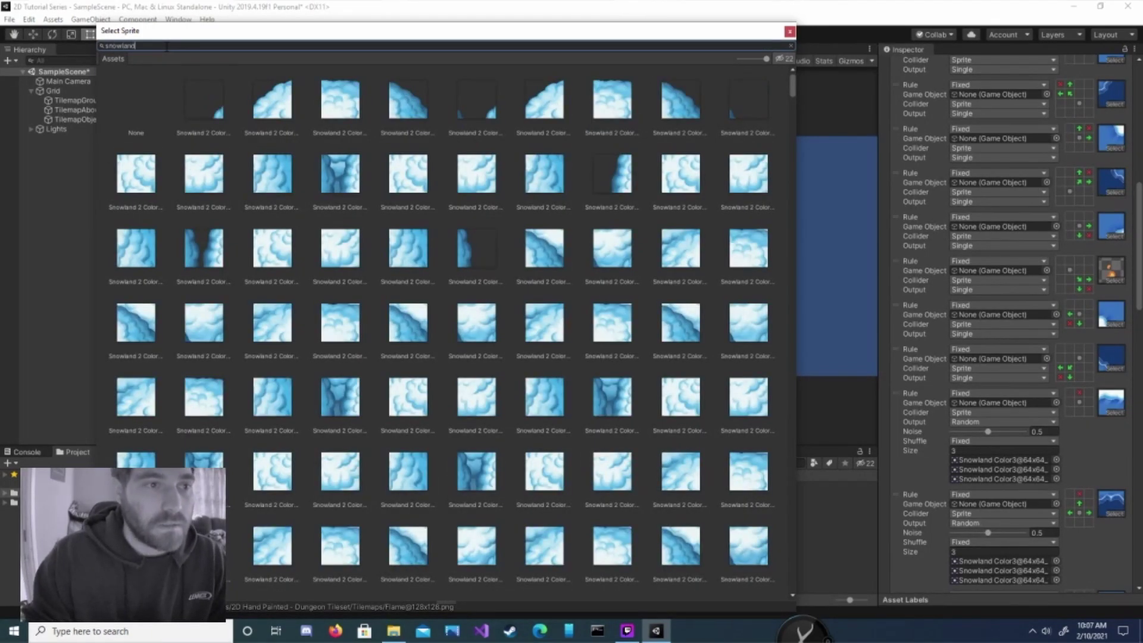
text( color3)
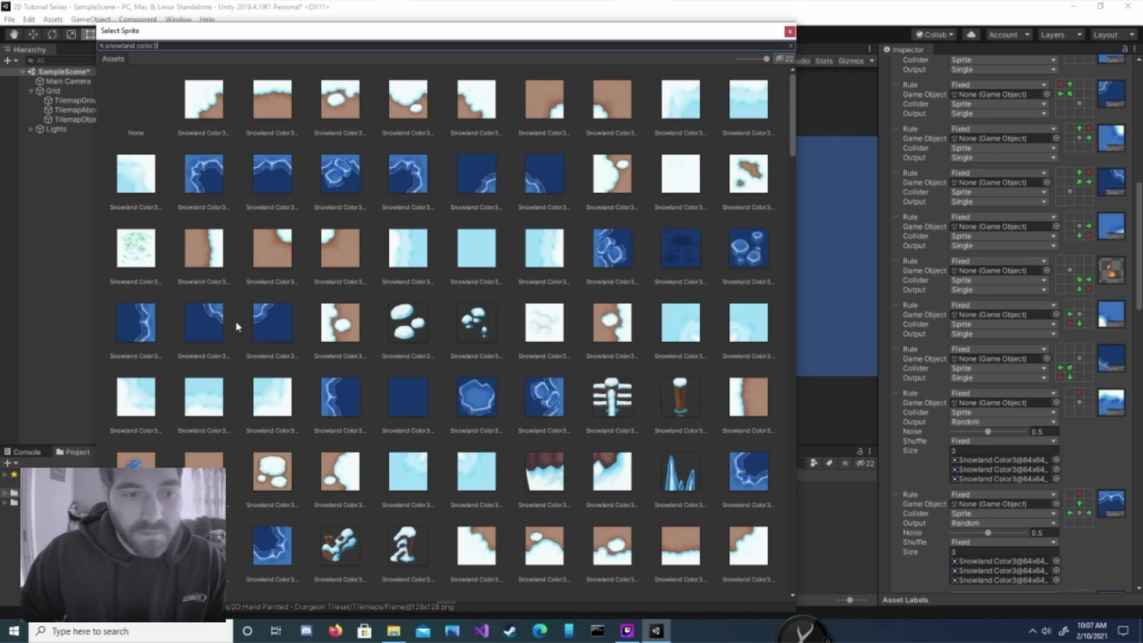
click(480, 184)
click(481, 184)
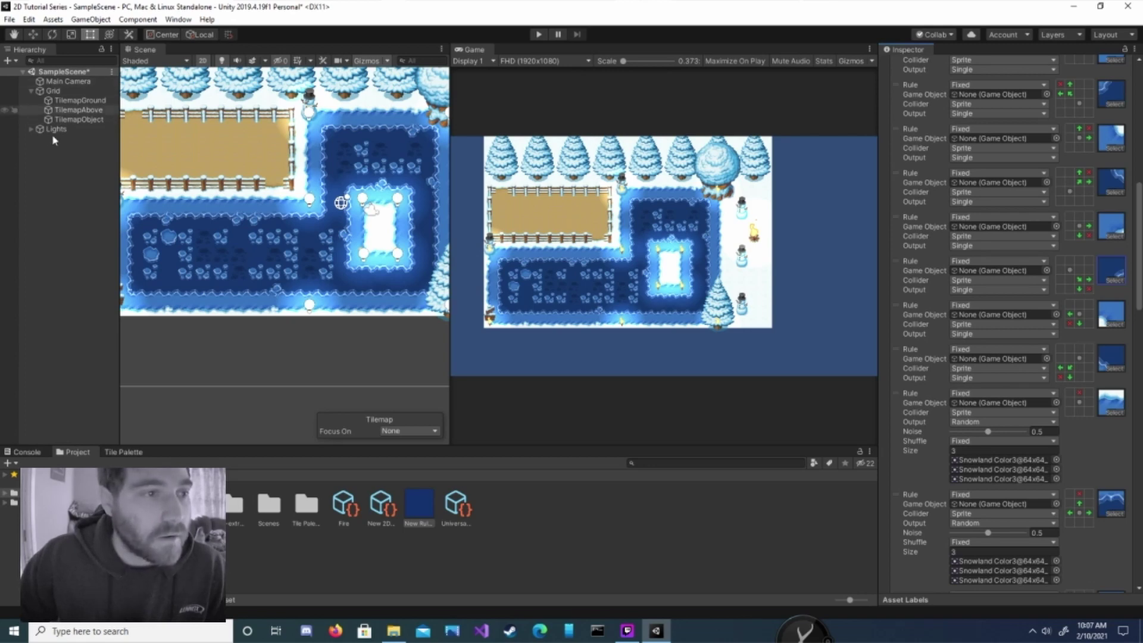
Set the intensity of Global Light 2D in the Lights group to 0.25
click(37, 128)
key(Right)
key(Down)
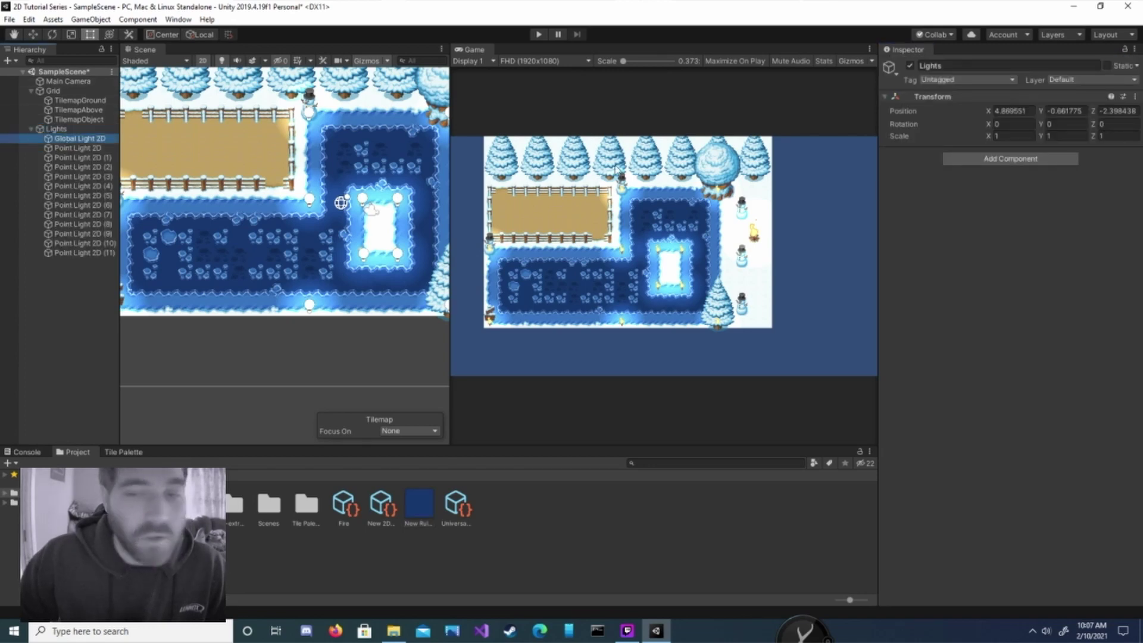
click(1006, 220)
text(0.25)
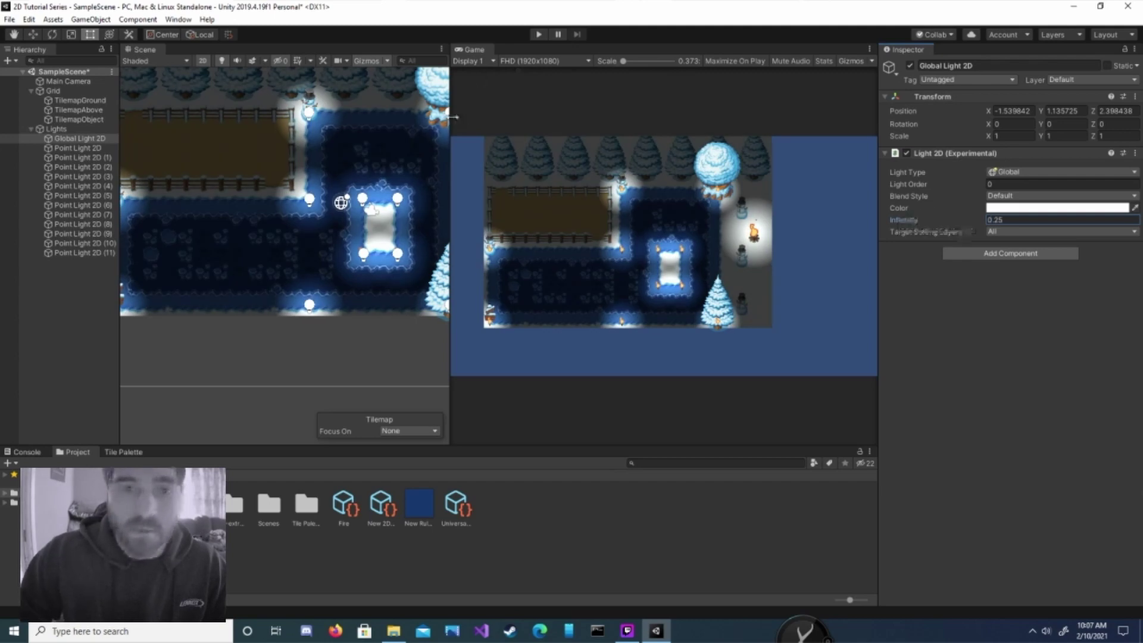
Enlarge the Game view, toggle Maximize On Play and run the scene to preview the darkened lighting
drag(450, 120, 232, 110)
click(743, 62)
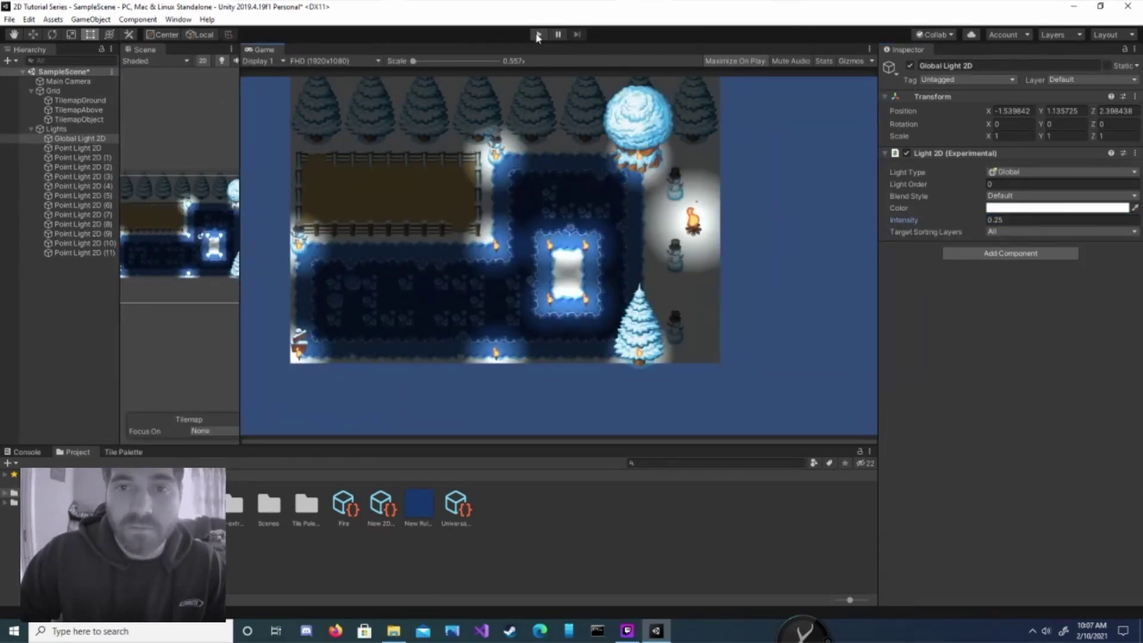
click(537, 35)
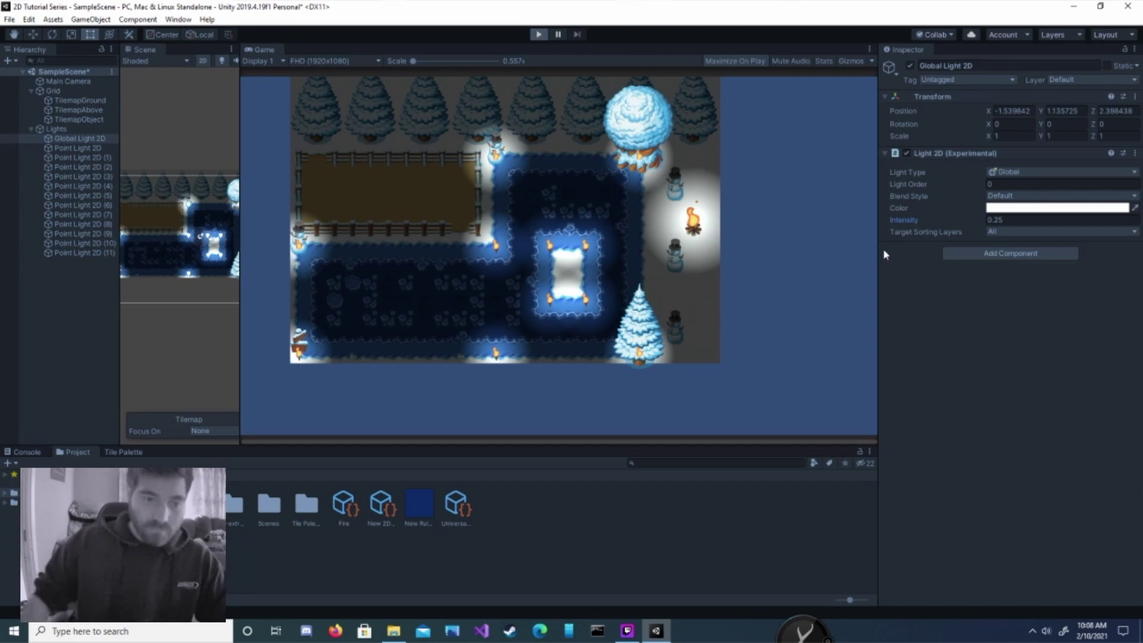